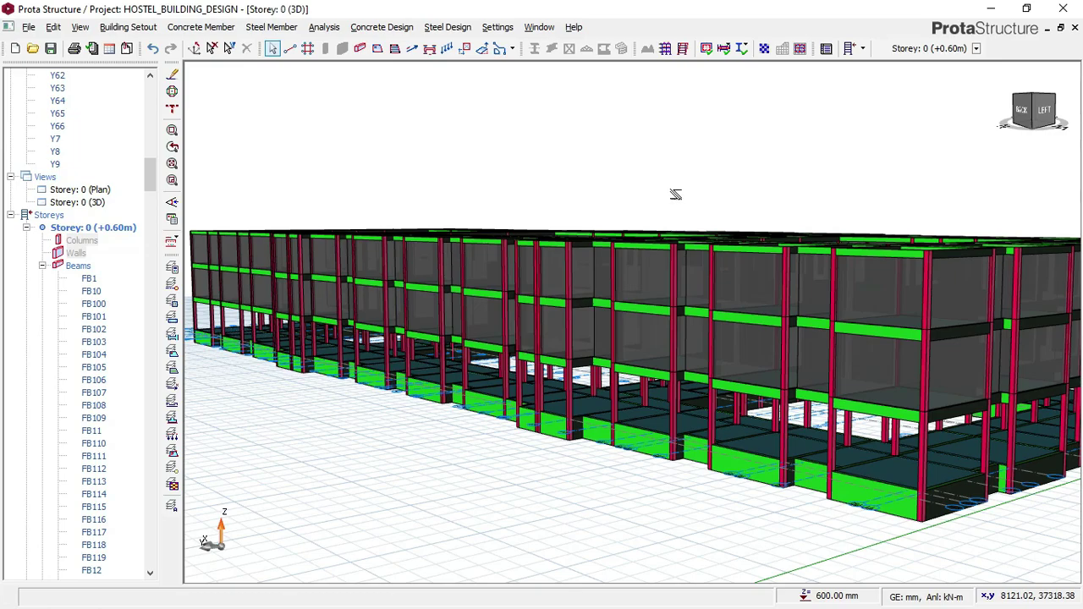
Examine the ground beams, columns and floor slabs along the building's outer edge in the 3D model.
mouse_move(675, 197)
left_mouse_down()
mouse_move(651, 200)
mouse_move(693, 200)
mouse_move(575, 226)
left_mouse_up()
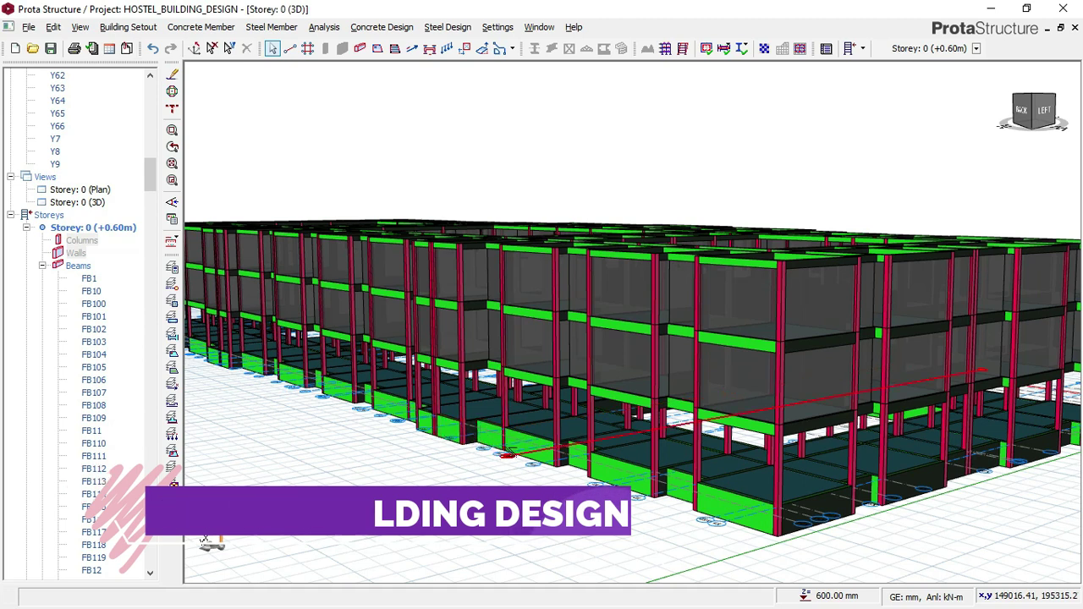
middle_click_drag(502, 452, 436, 435)
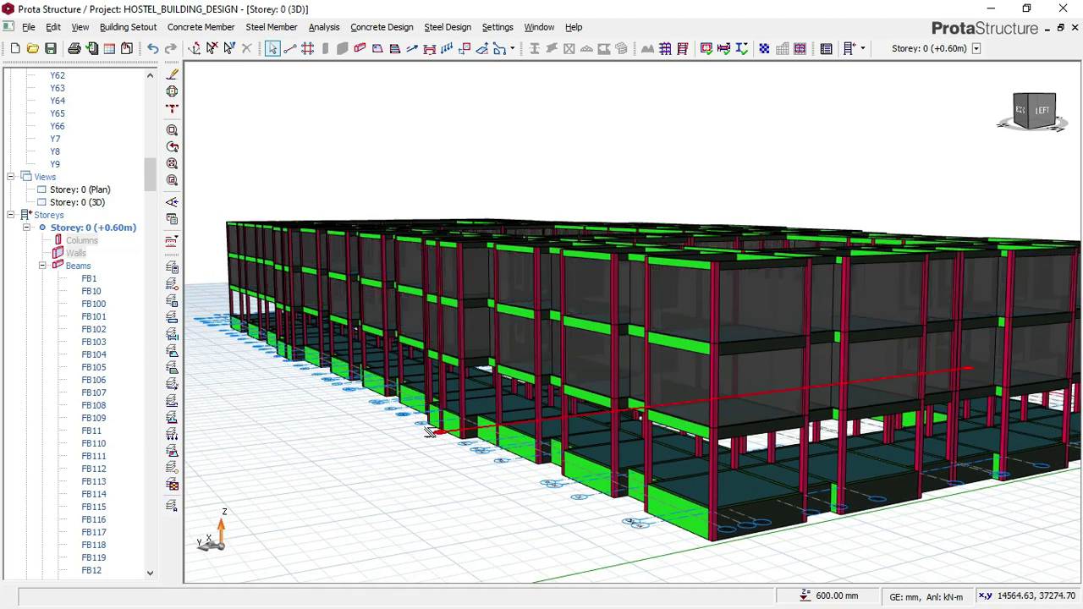
scroll(430, 432, "up", 5)
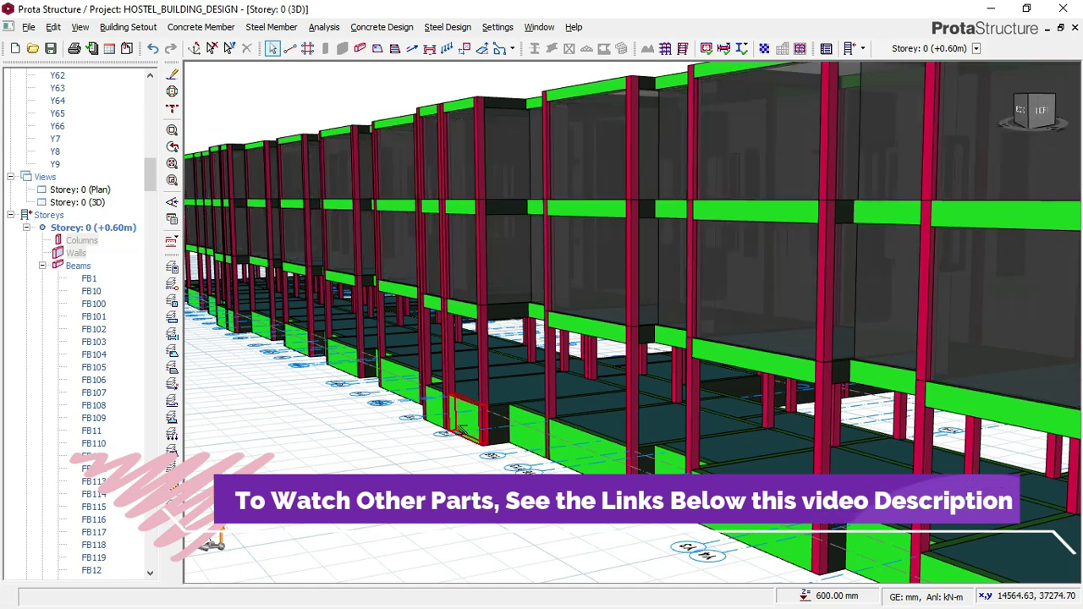
mouse_move(453, 430)
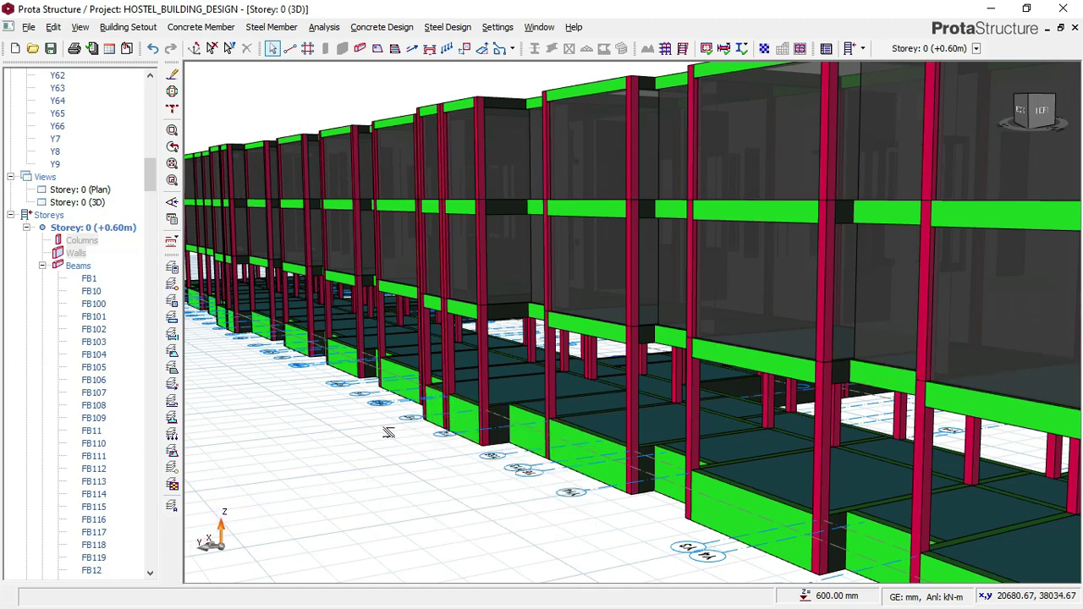
middle_click_drag(468, 420, 462, 415)
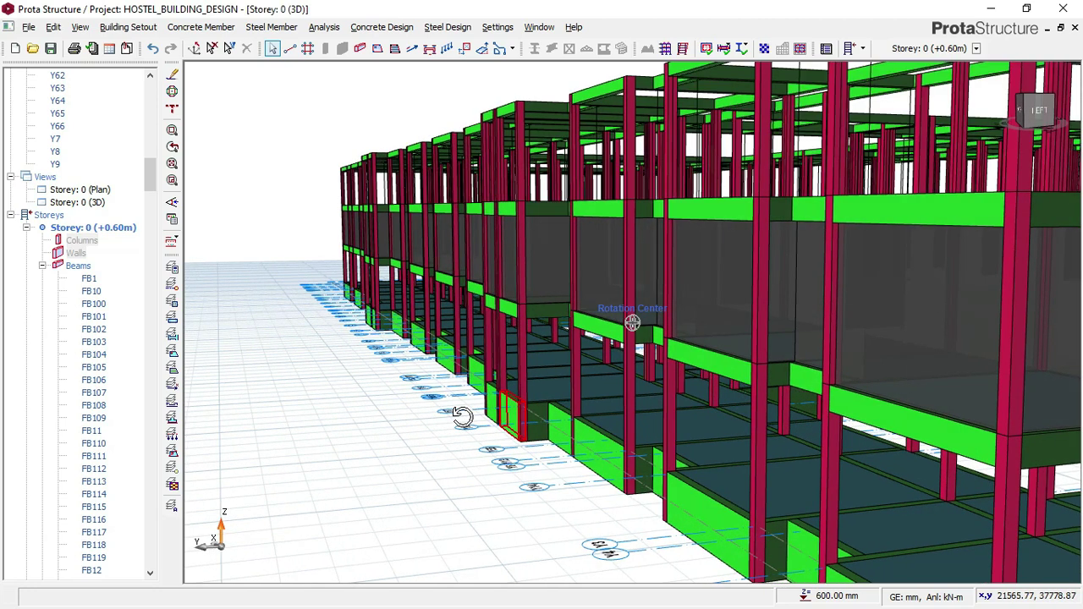
middle_click_drag(463, 416, 464, 413)
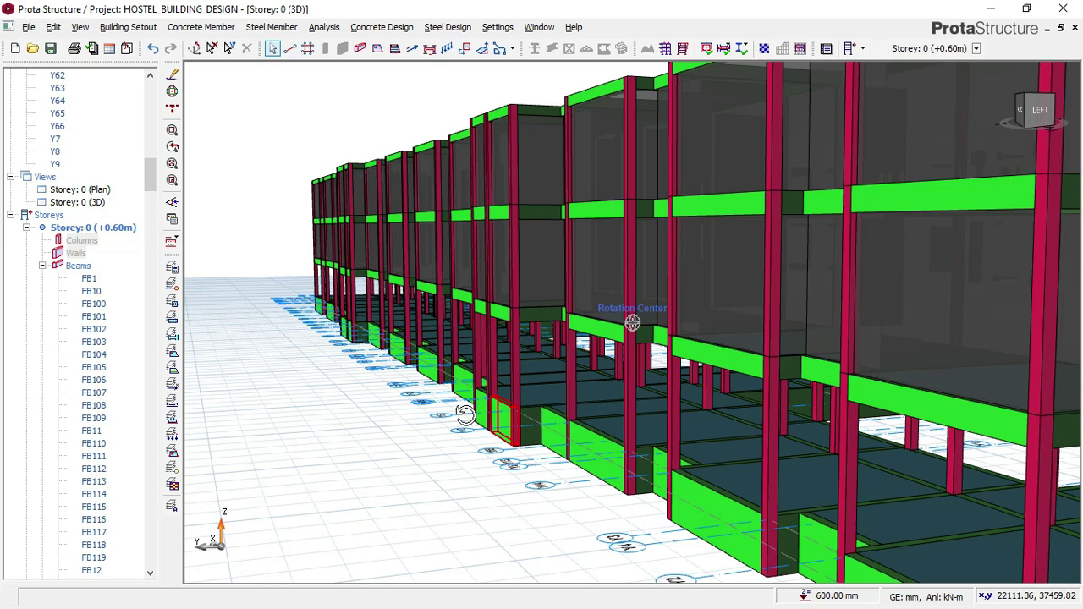
middle_click_drag(464, 413, 469, 412)
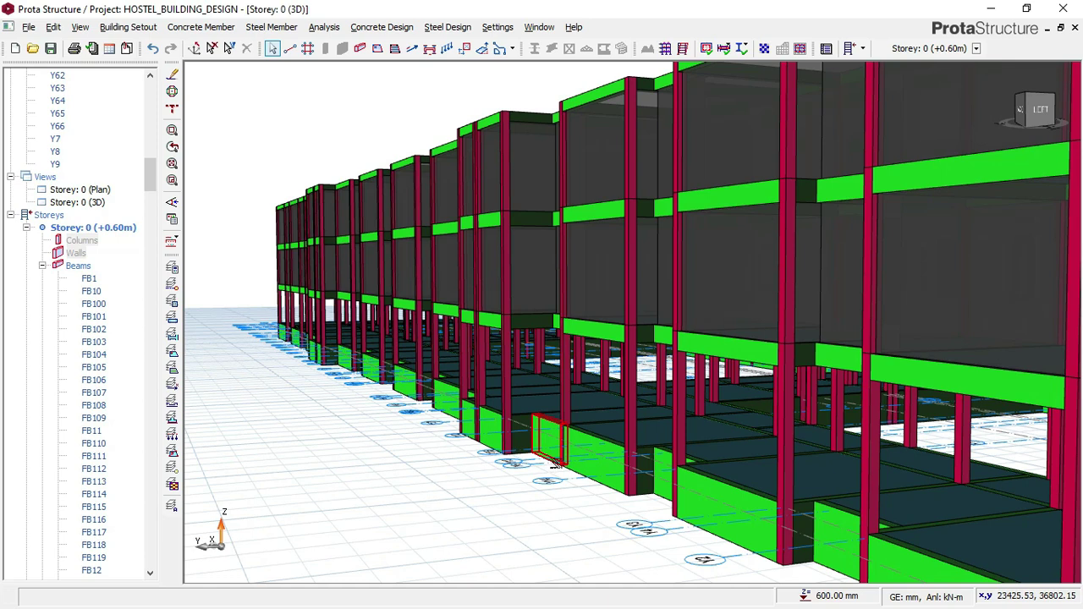
mouse_move(556, 464)
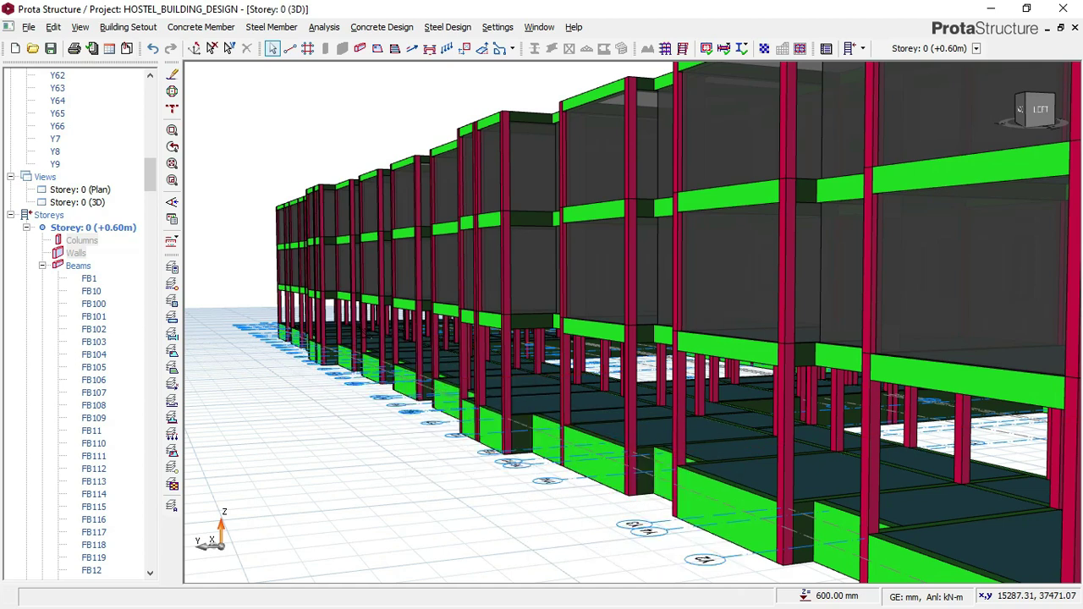
Switch to the Storey: 0 plan view and look over the slab and beam layout around the first courtyard.
double_click(90, 191)
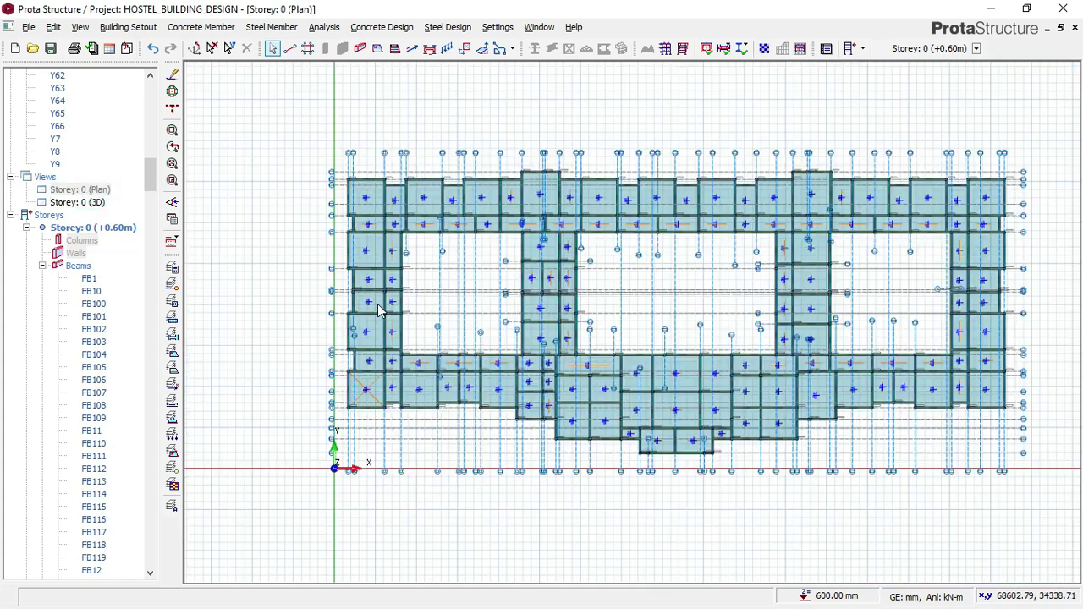
scroll(386, 386, "up", 3)
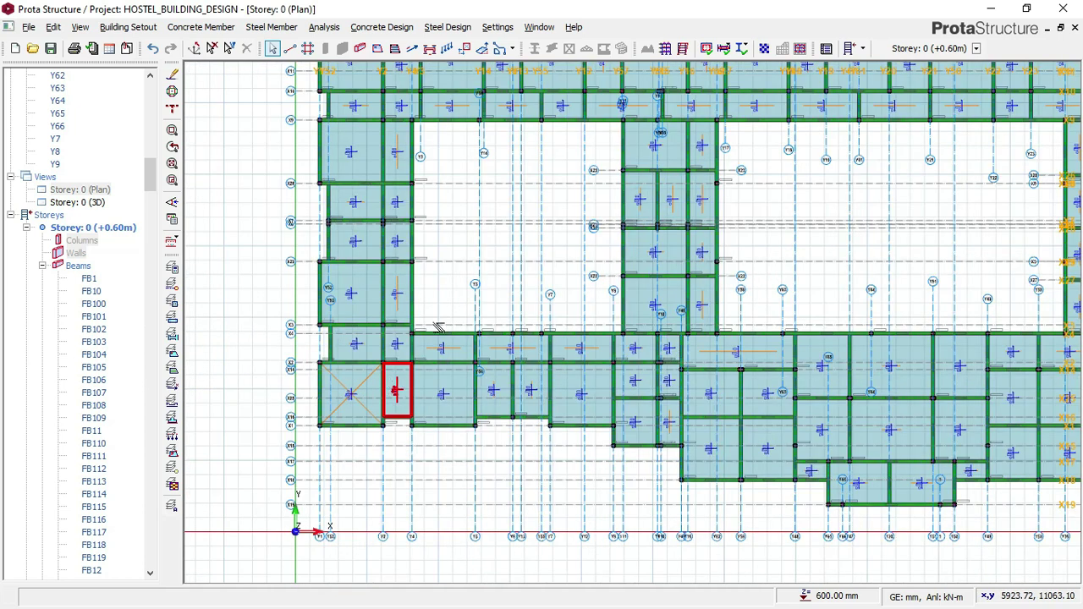
middle_click_drag(448, 264, 438, 296)
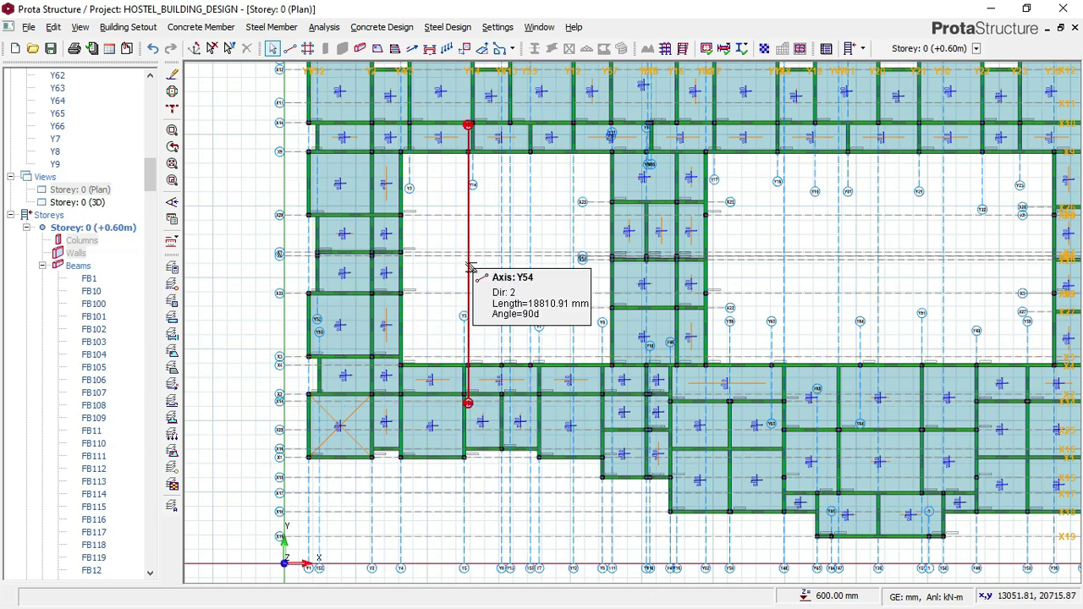
middle_click_drag(492, 269, 469, 338)
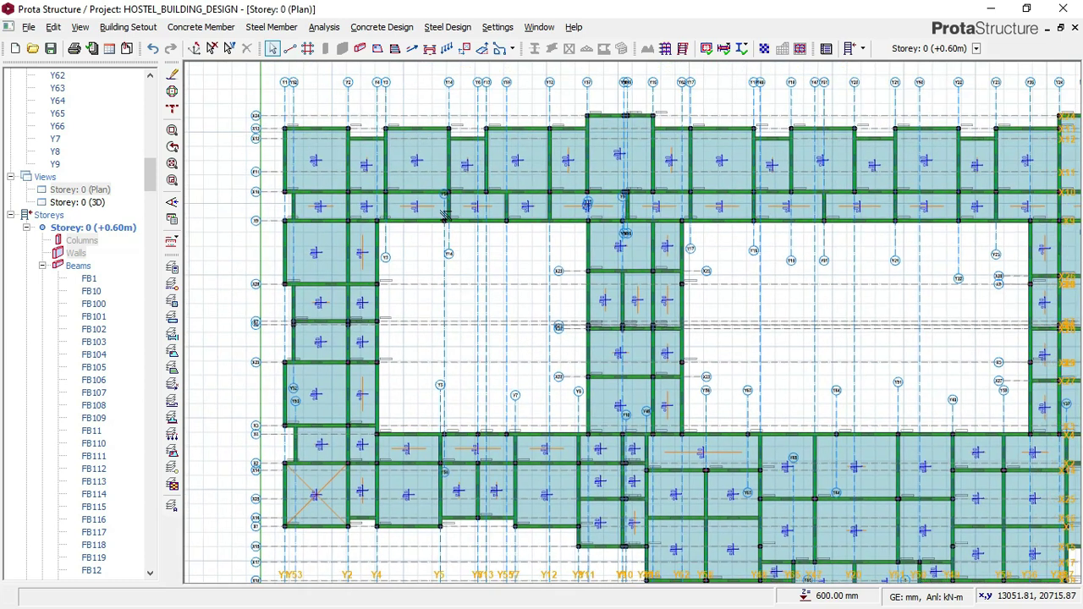
scroll(459, 181, "down", 2)
middle_click_drag(732, 245, 648, 270)
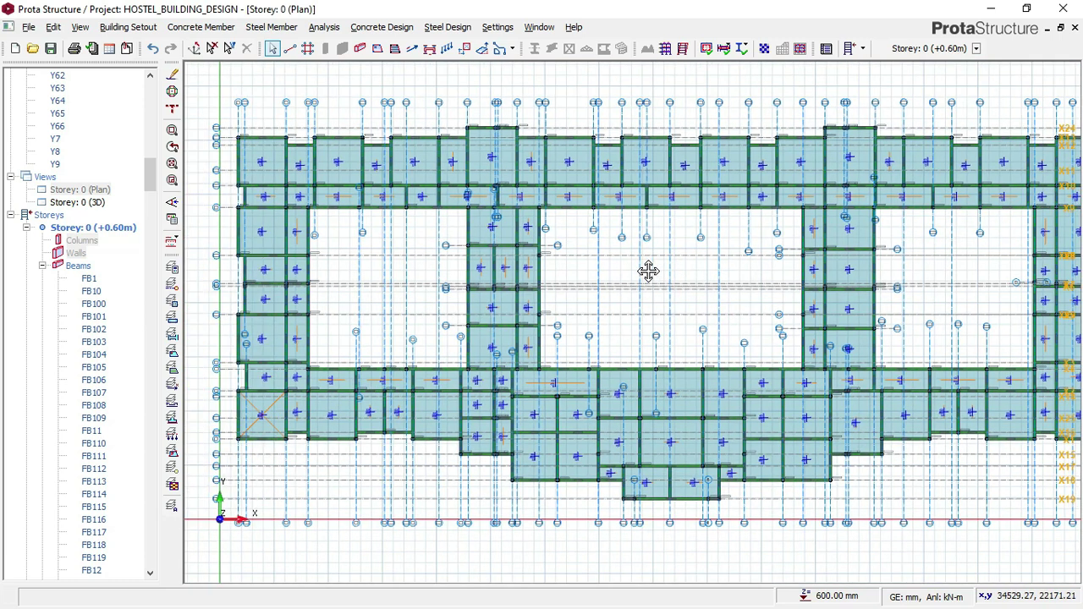
left_click(289, 48)
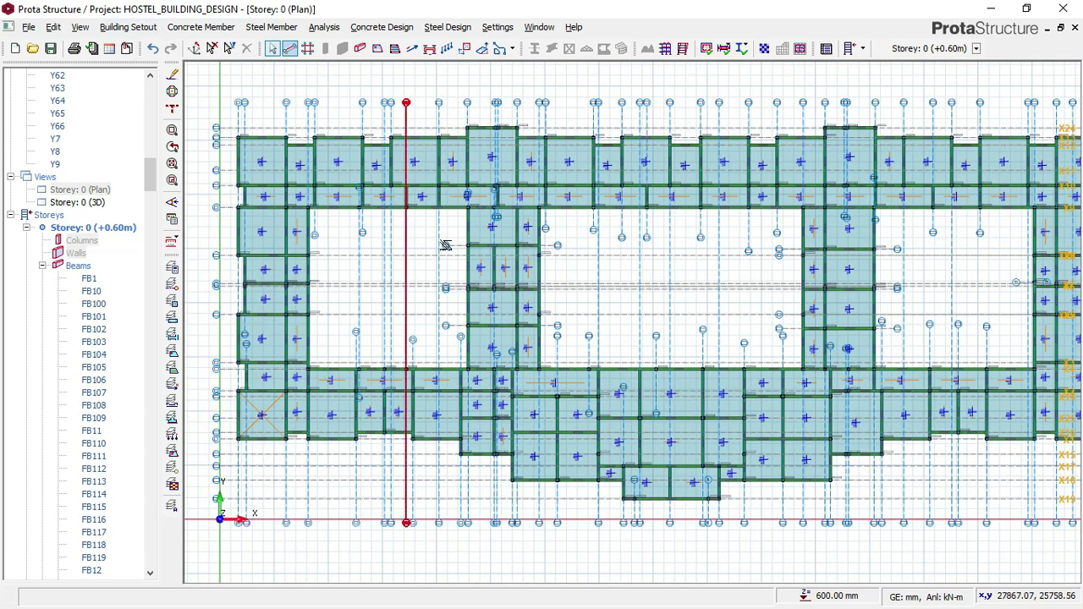
key("Escape")
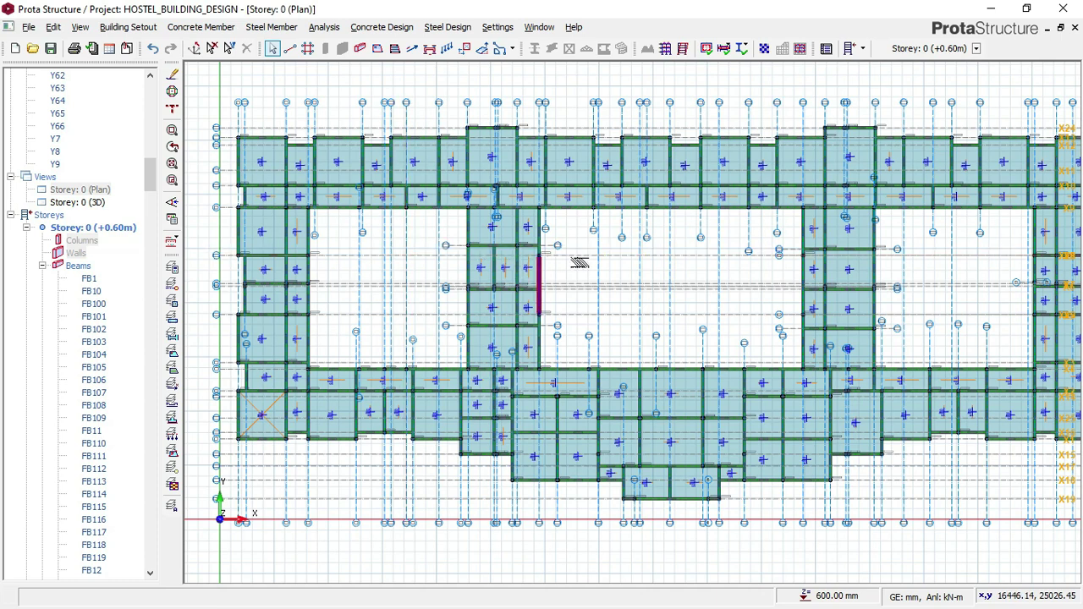
Inspect the slab panels across the Storey: 0 plan, including the middle blocks, the front projection and the far wing.
middle_click_drag(696, 273, 631, 260)
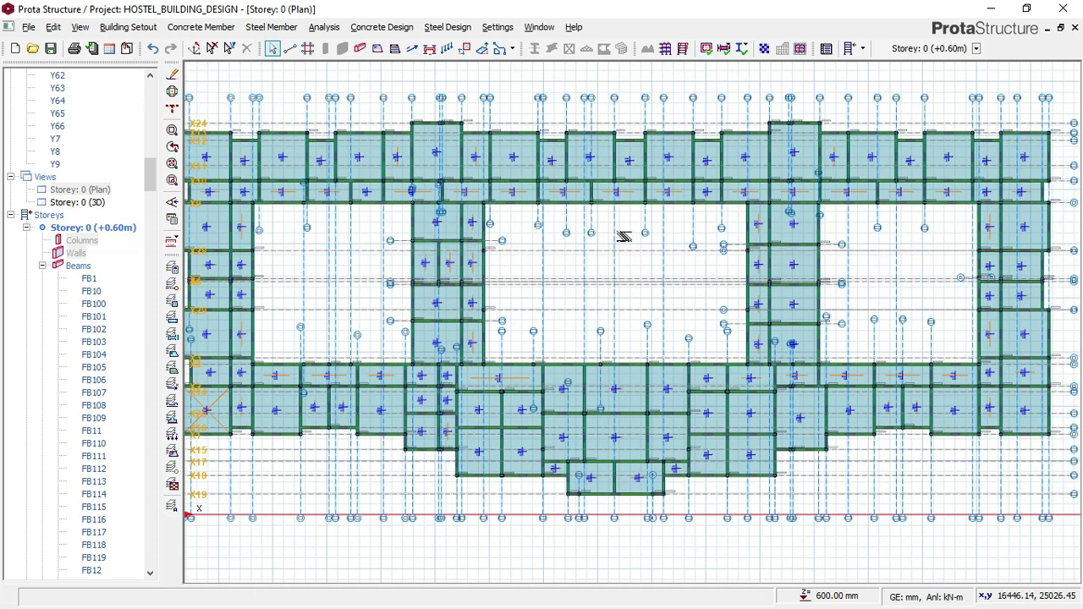
scroll(624, 236, "down", 1)
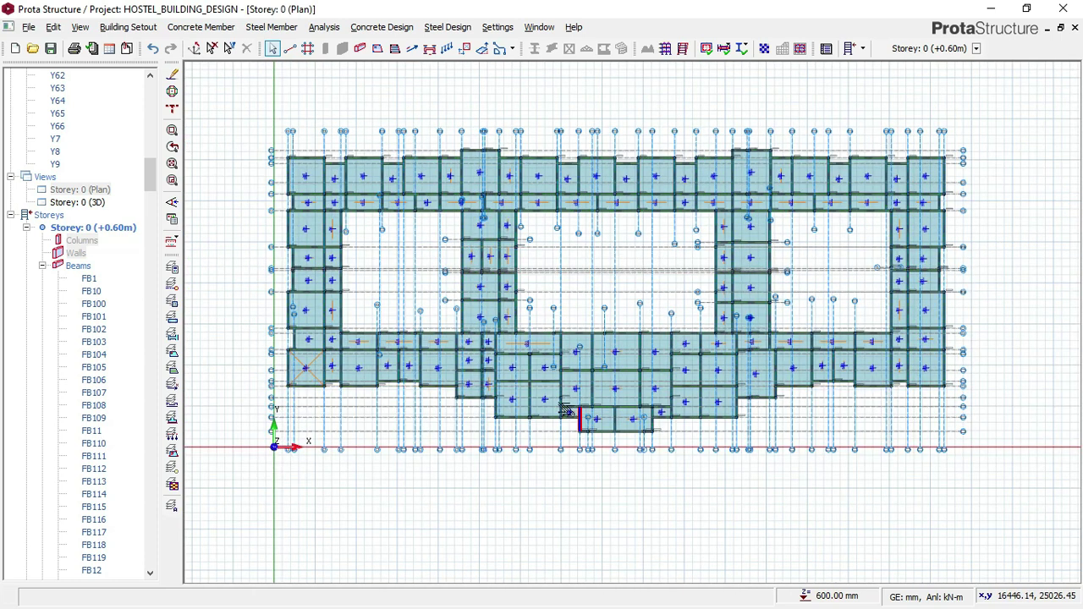
scroll(565, 410, "up", 1)
scroll(565, 409, "up", 1)
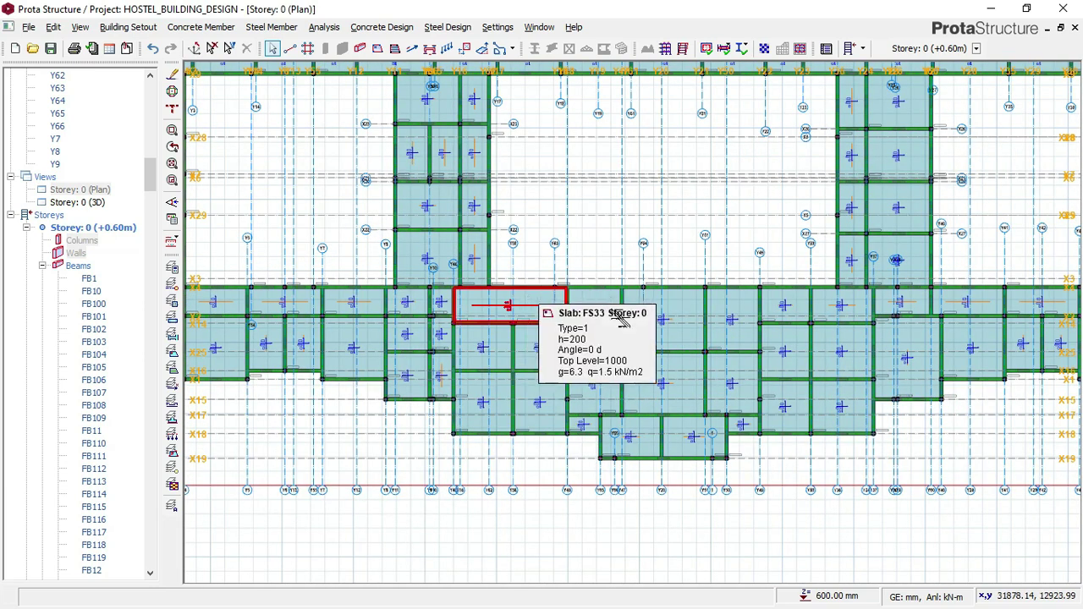
scroll(622, 318, "down", 1)
middle_click_drag(551, 297, 528, 322)
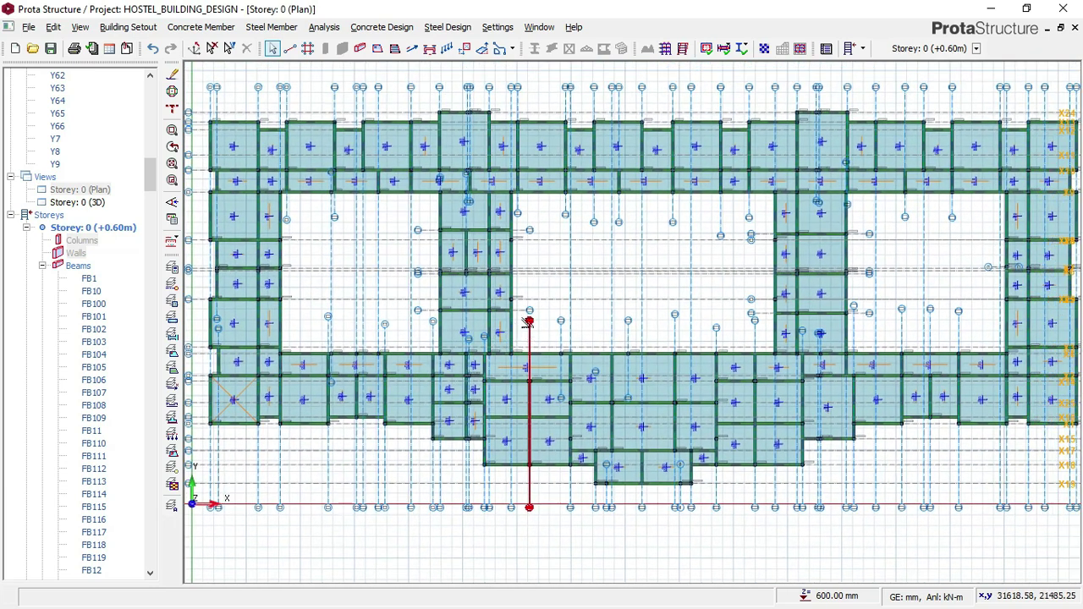
scroll(546, 295, "down", 1)
scroll(845, 304, "up", 2)
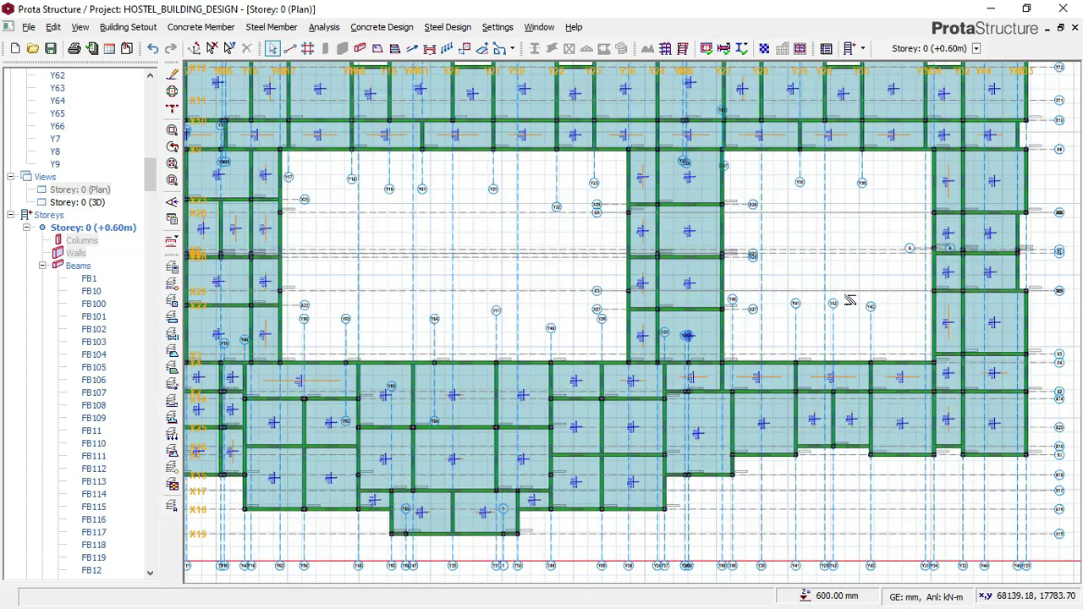
middle_click_drag(959, 314, 956, 361)
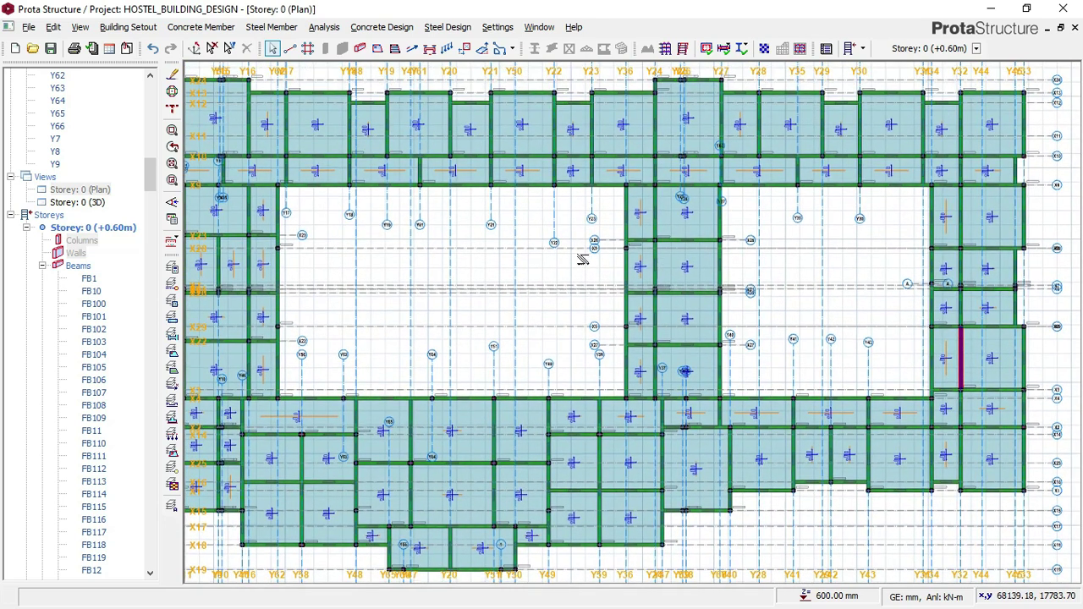
middle_click_drag(584, 261, 682, 274)
middle_click_drag(576, 272, 684, 272)
scroll(561, 262, "down", 1)
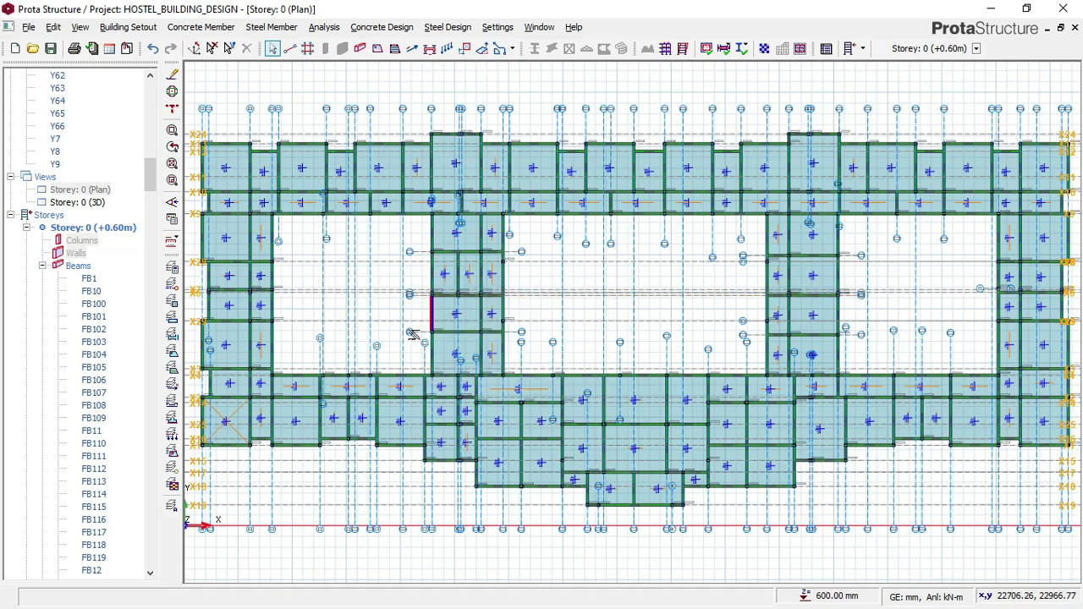
Start a new slab with 200 mm depth and 50 mm concrete cover, and open its relative level for editing.
scroll(412, 338, "up", 2)
scroll(241, 393, "up", 3)
middle_click_drag(236, 389, 336, 391)
middle_click_drag(337, 293, 355, 352)
left_click(364, 379)
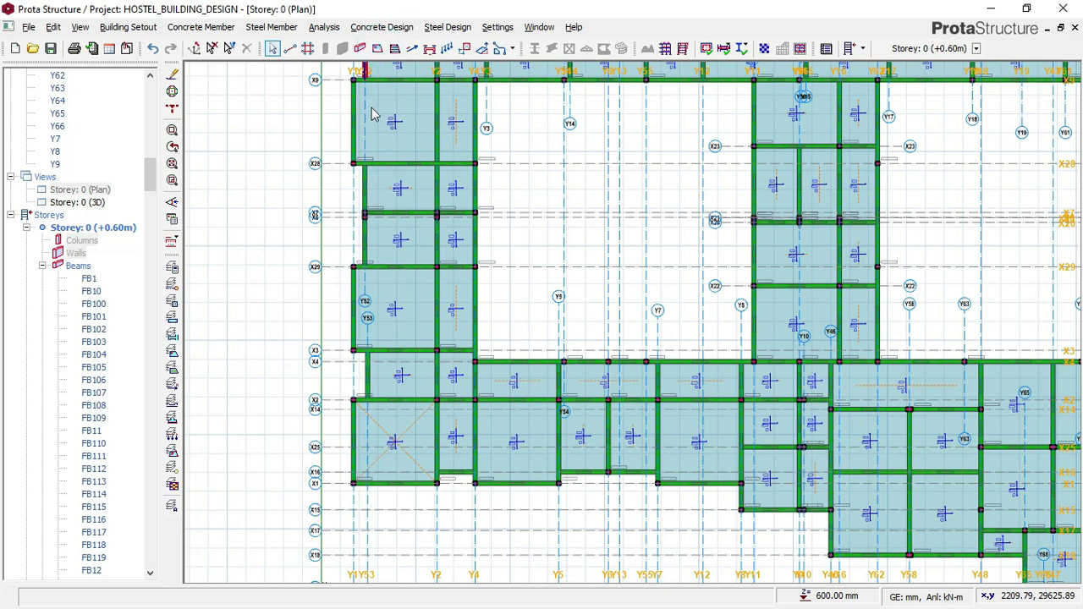
left_click(377, 48)
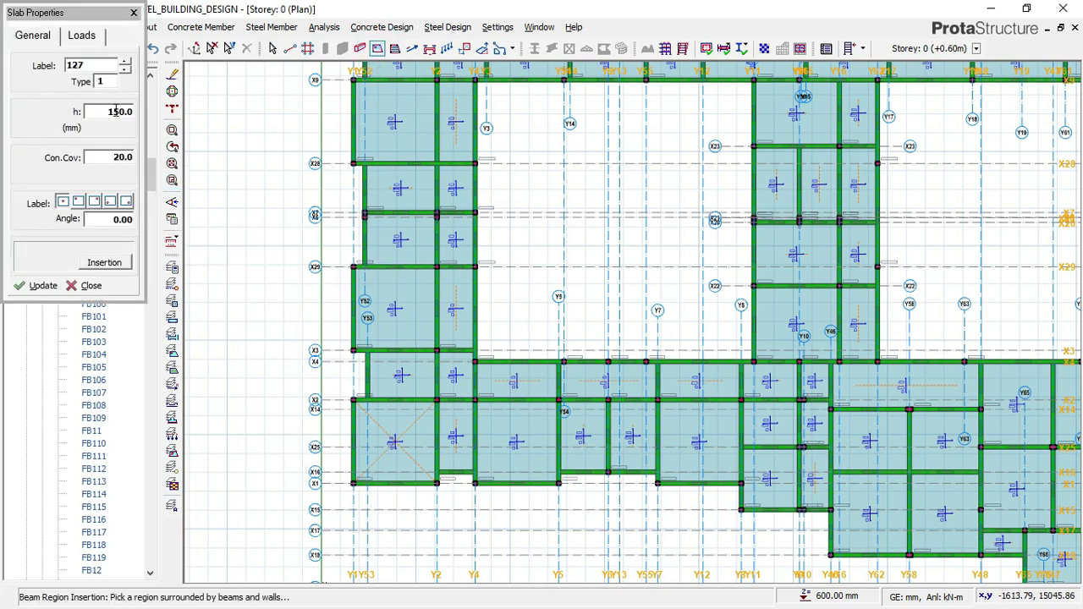
left_click(122, 113)
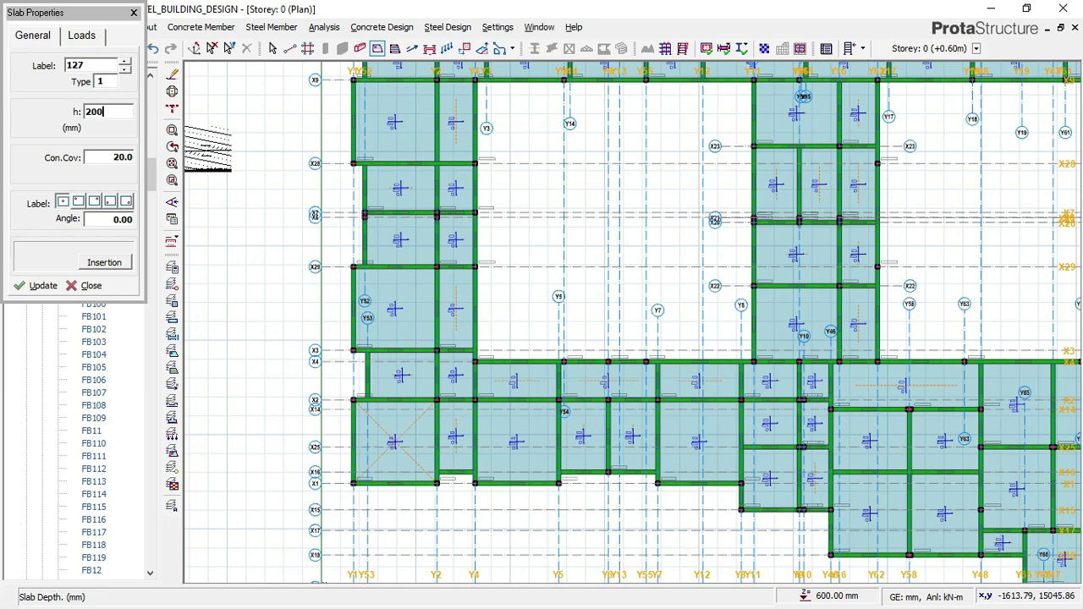
scroll(381, 116, "up", 2)
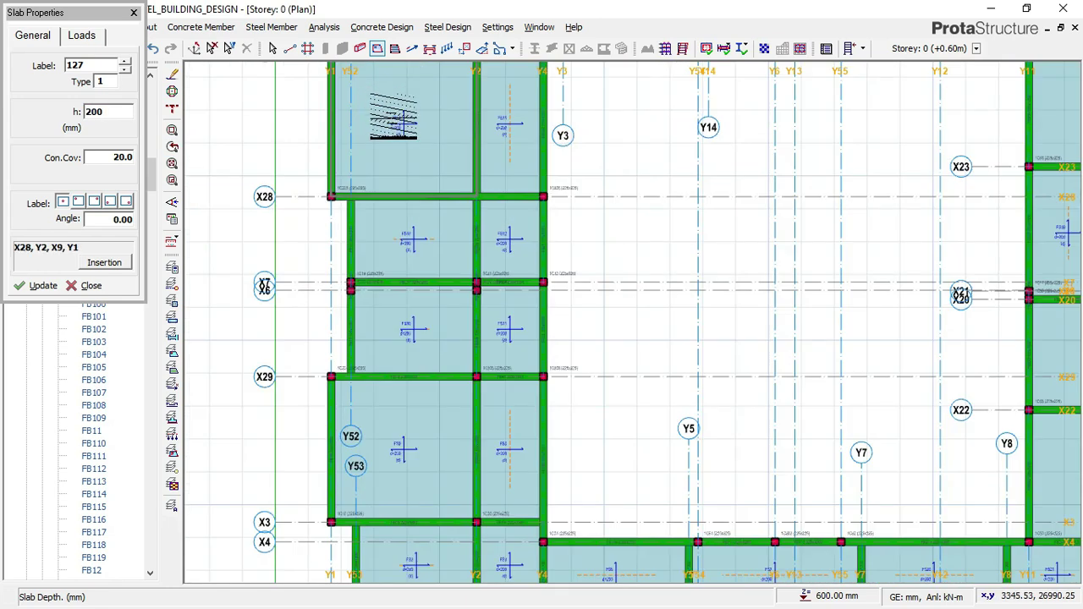
scroll(393, 117, "up", 3)
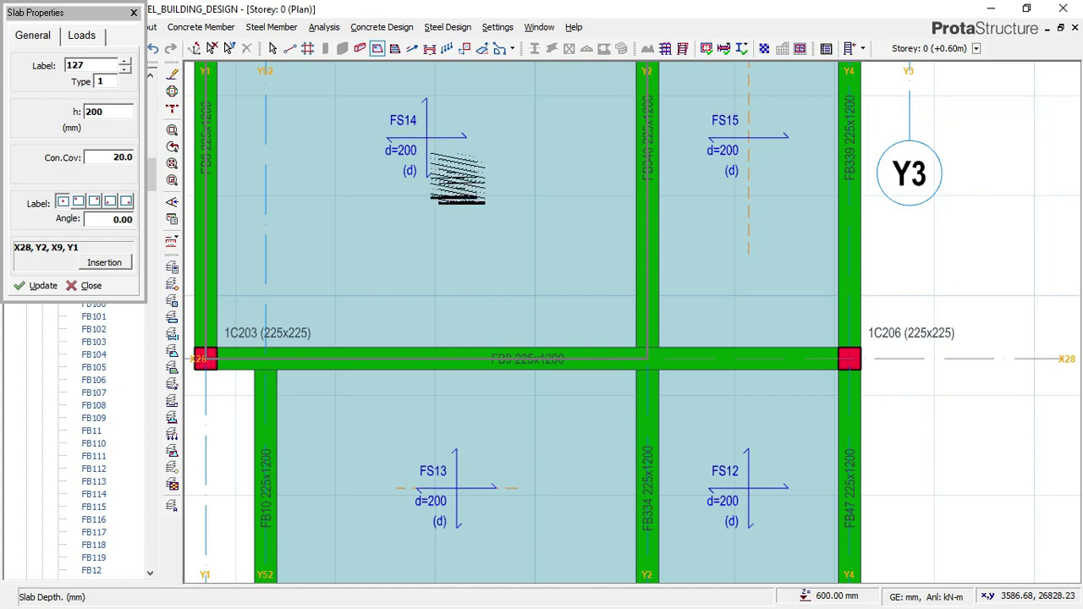
scroll(461, 180, "down", 2)
left_click(129, 158)
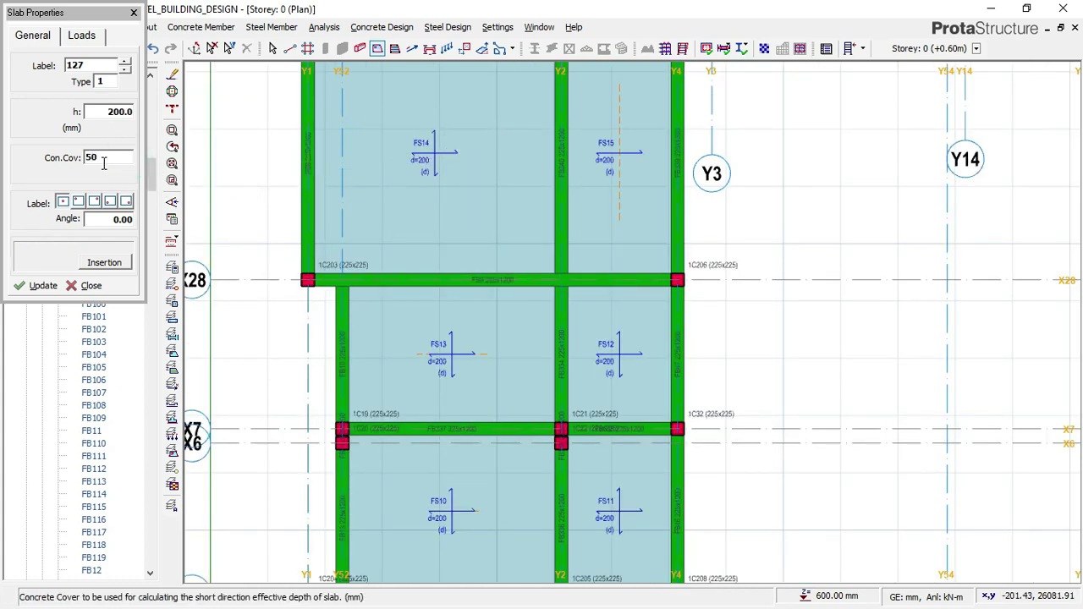
left_click(79, 35)
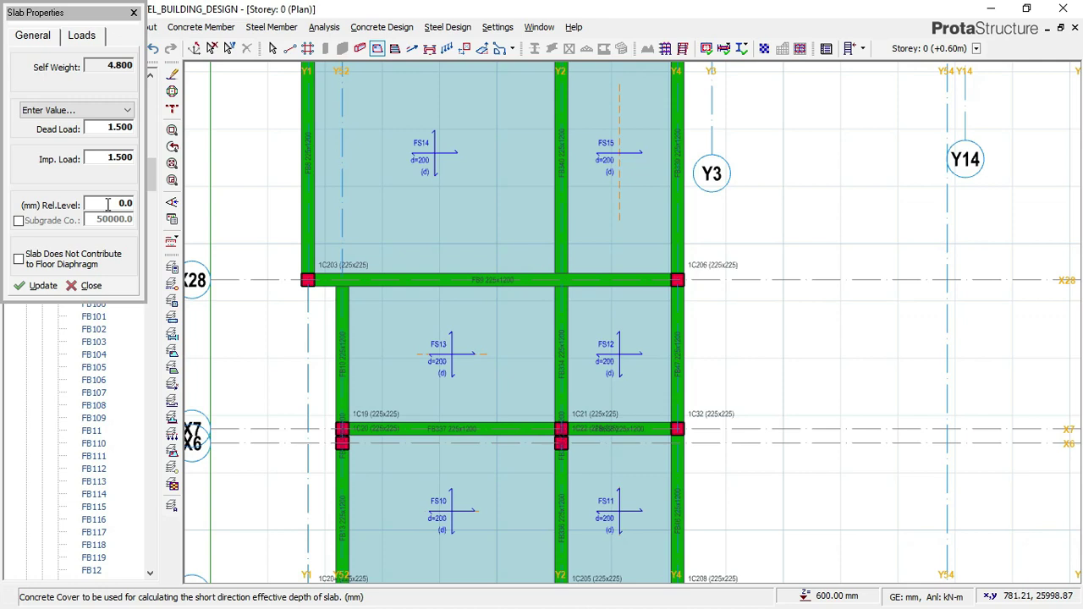
left_click(108, 204)
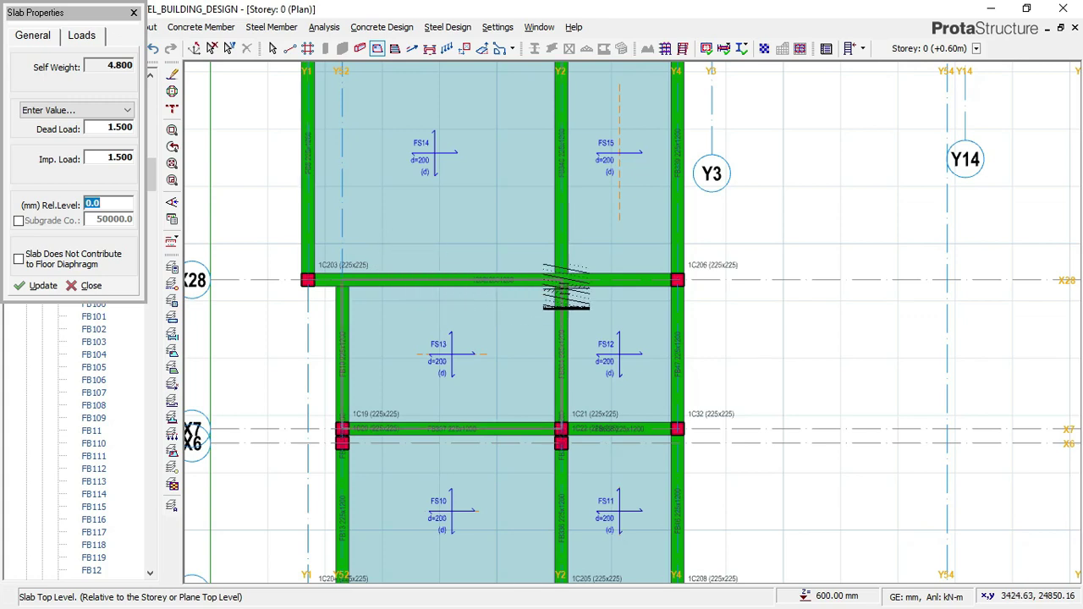
Try to insert the slab at corner column 1C23, where axes Y1 and X2 cross beside slab FS1.
scroll(587, 232, "down", 2)
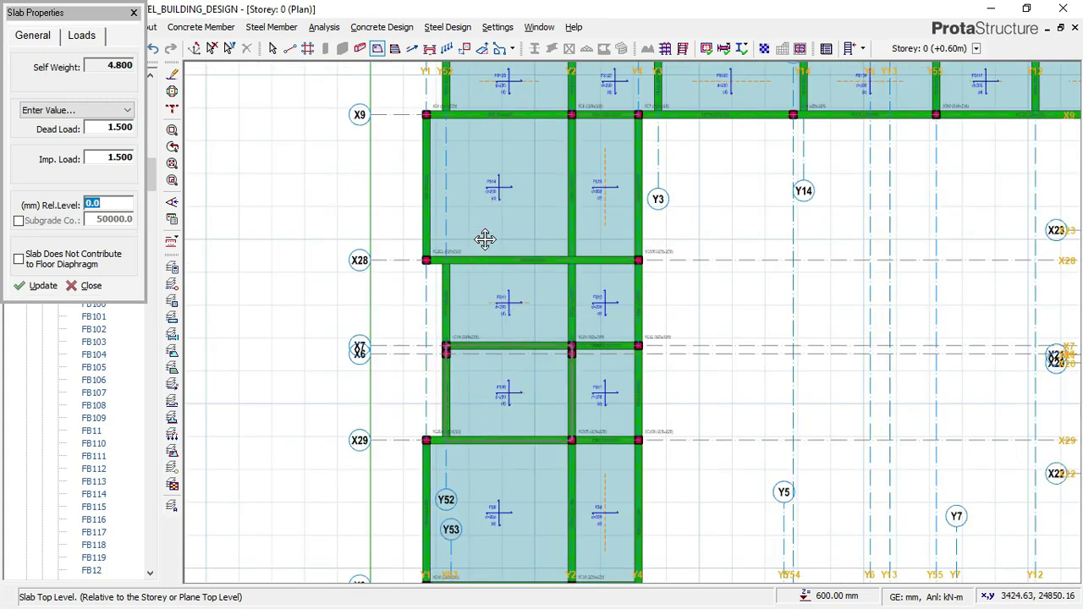
middle_click_drag(491, 218, 489, 210)
scroll(489, 210, "down", 2)
middle_click_drag(464, 412, 452, 295)
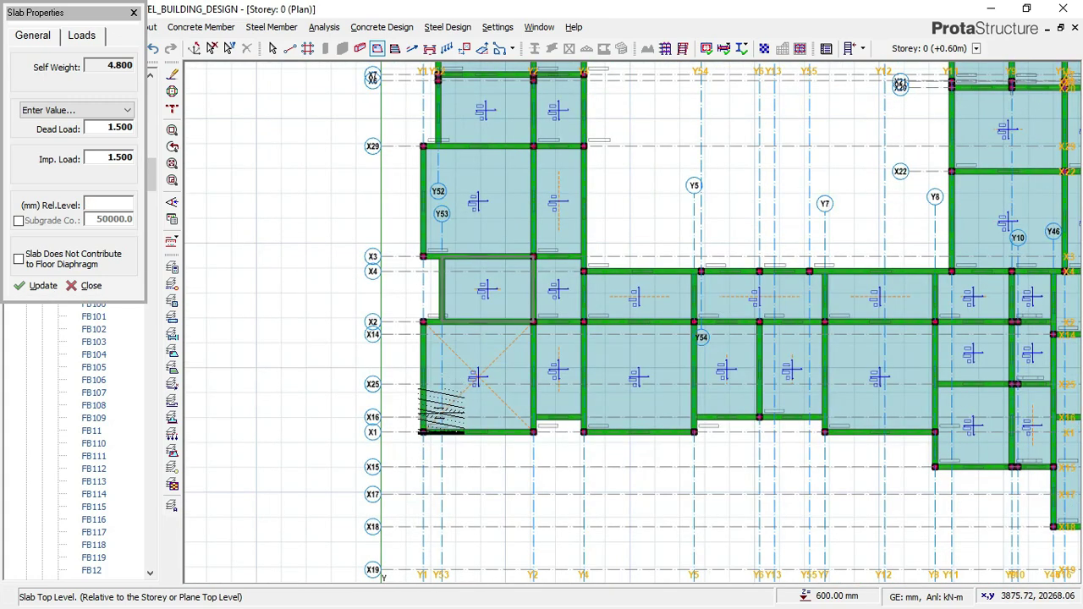
scroll(434, 396, "up", 4)
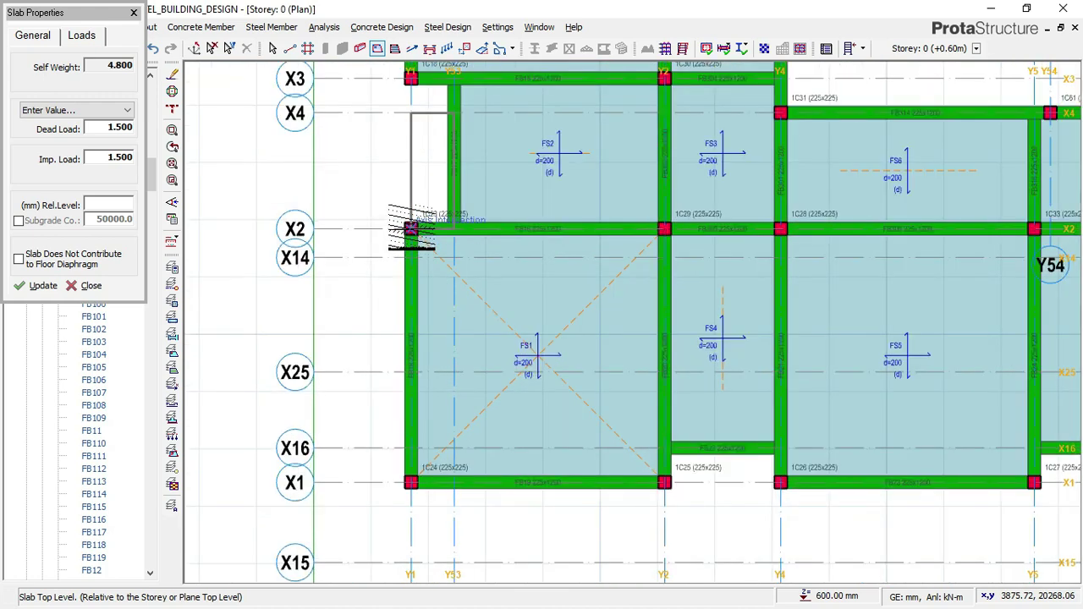
scroll(413, 229, "up", 4)
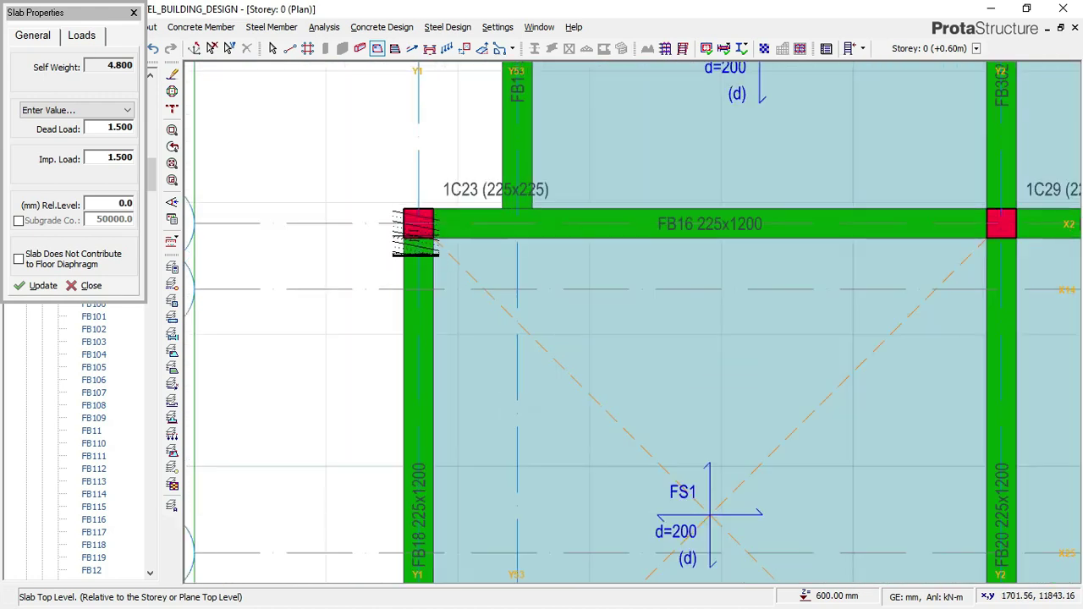
left_click(418, 225)
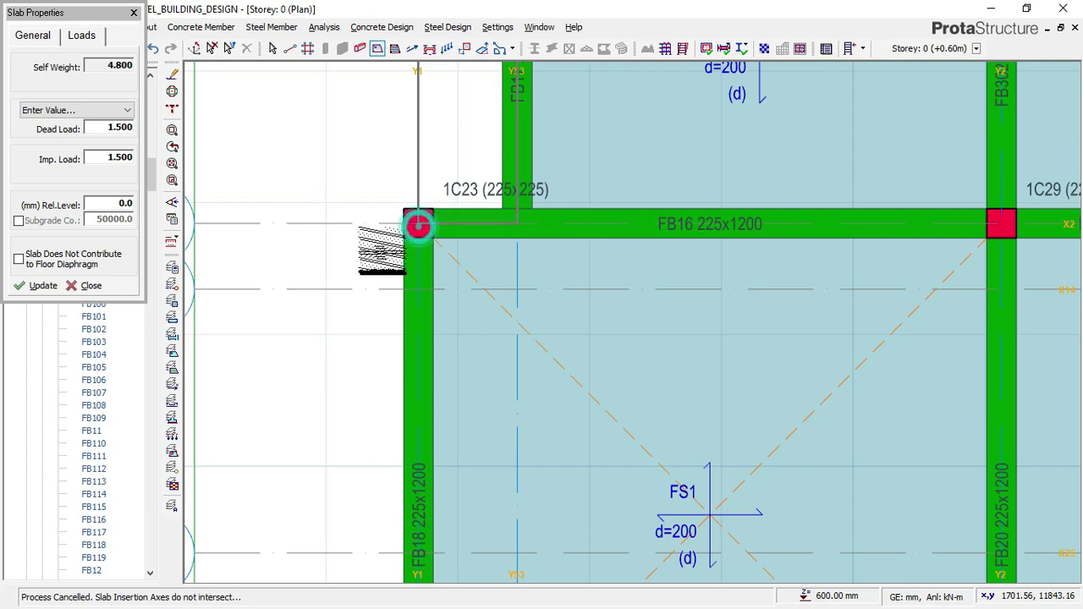
scroll(363, 161, "down", 3)
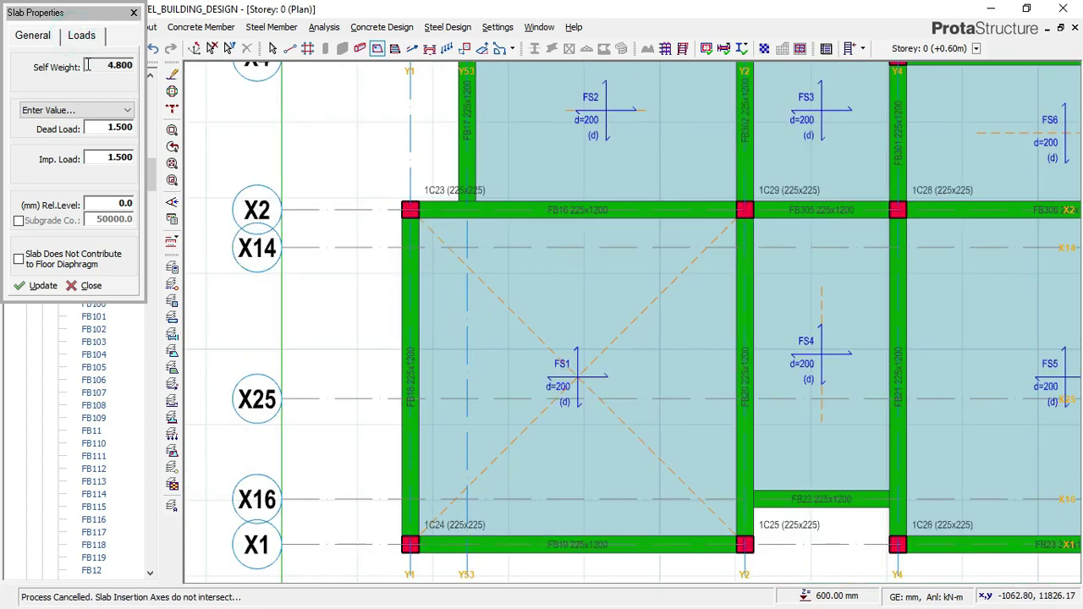
scroll(398, 211, "up", 3)
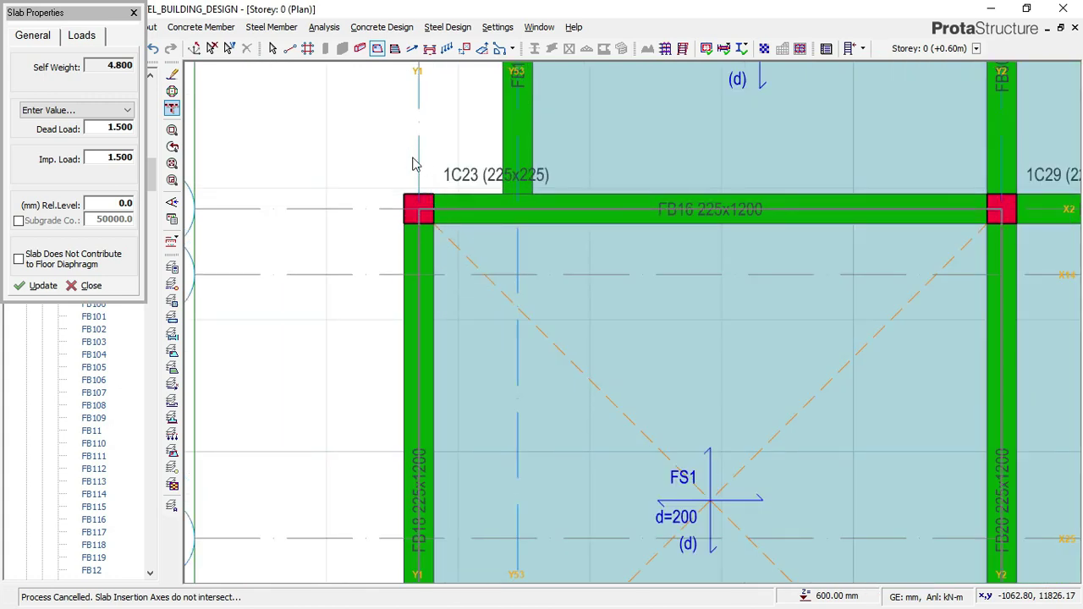
middle_click_drag(471, 290, 414, 158)
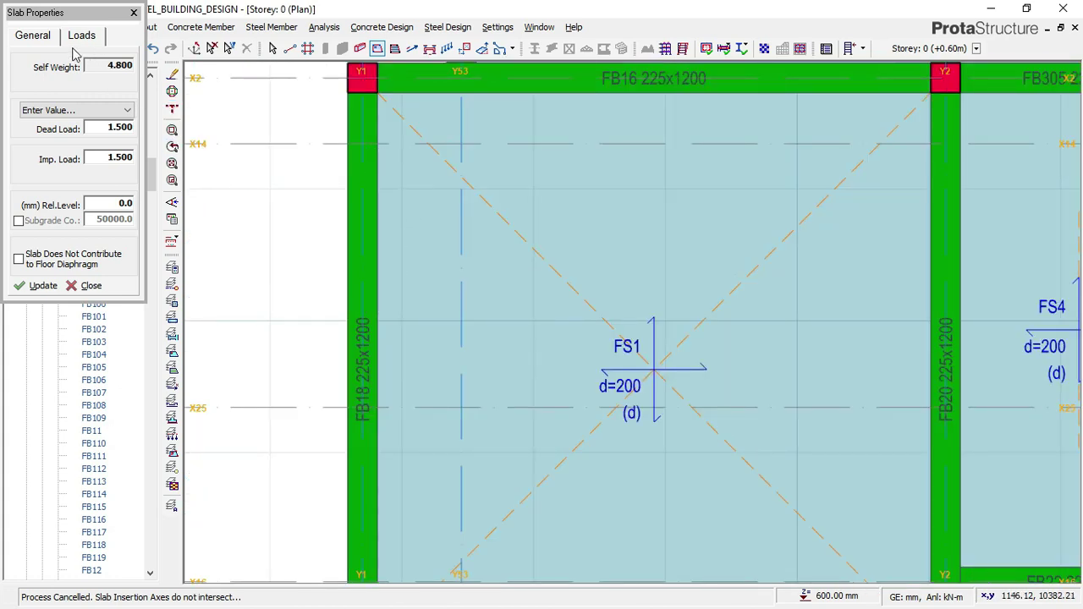
middle_click_drag(429, 126, 519, 200)
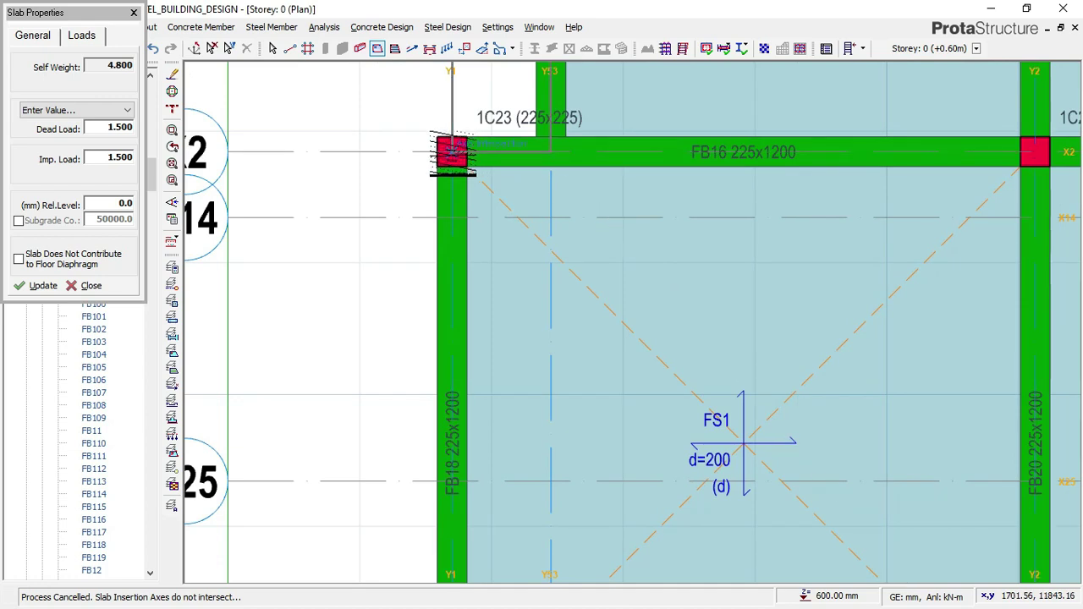
scroll(454, 151, "down", 1)
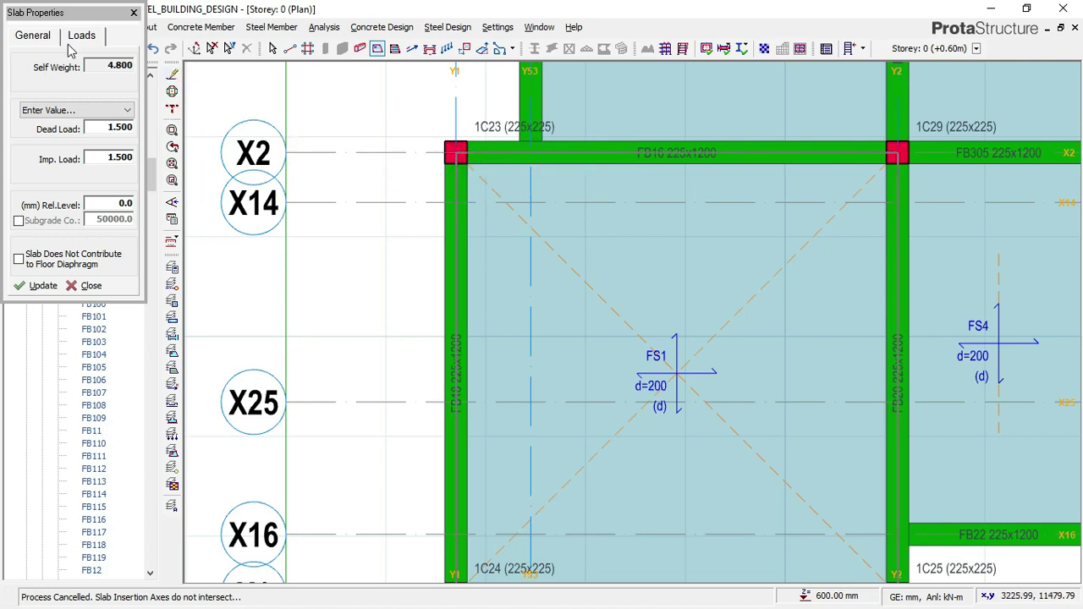
Change the new slab to type 12 with a 750 mm cantilever length and a relative level of 0.
left_click(33, 36)
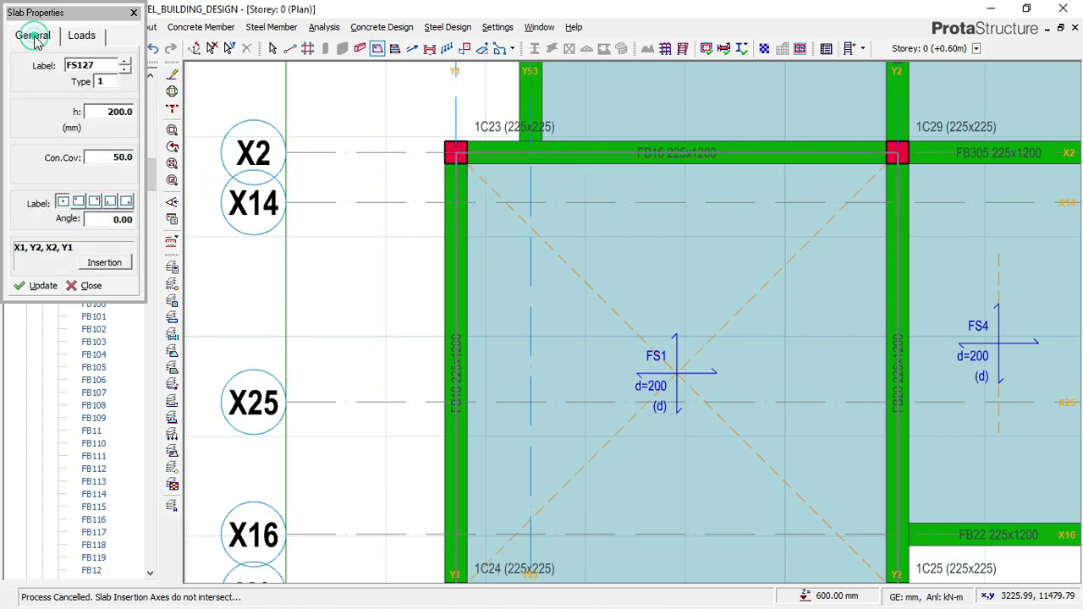
left_click(108, 82)
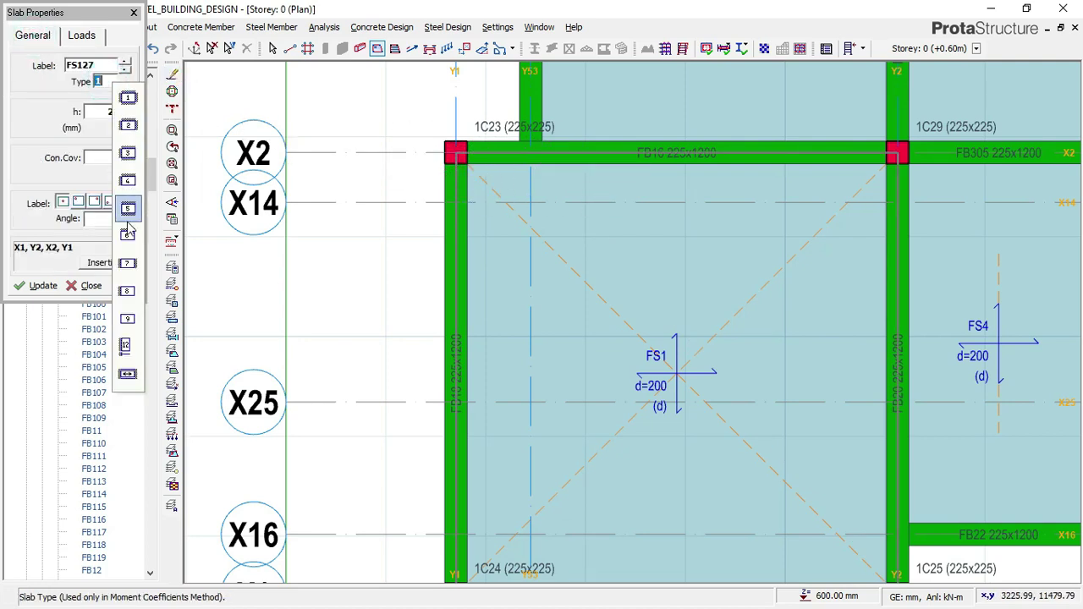
left_click(125, 348)
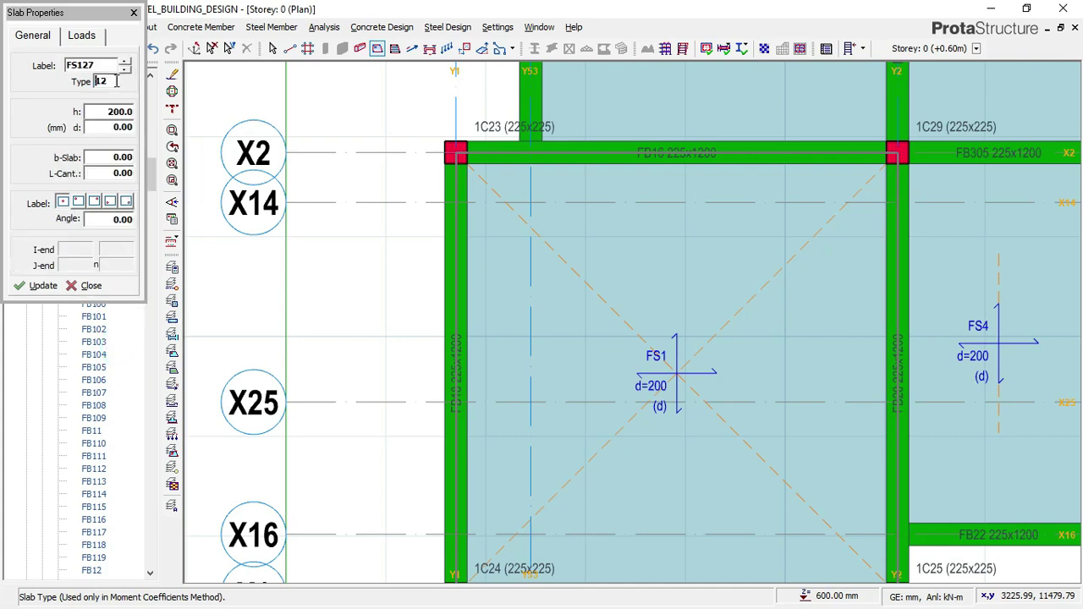
scroll(450, 151, "up", 1)
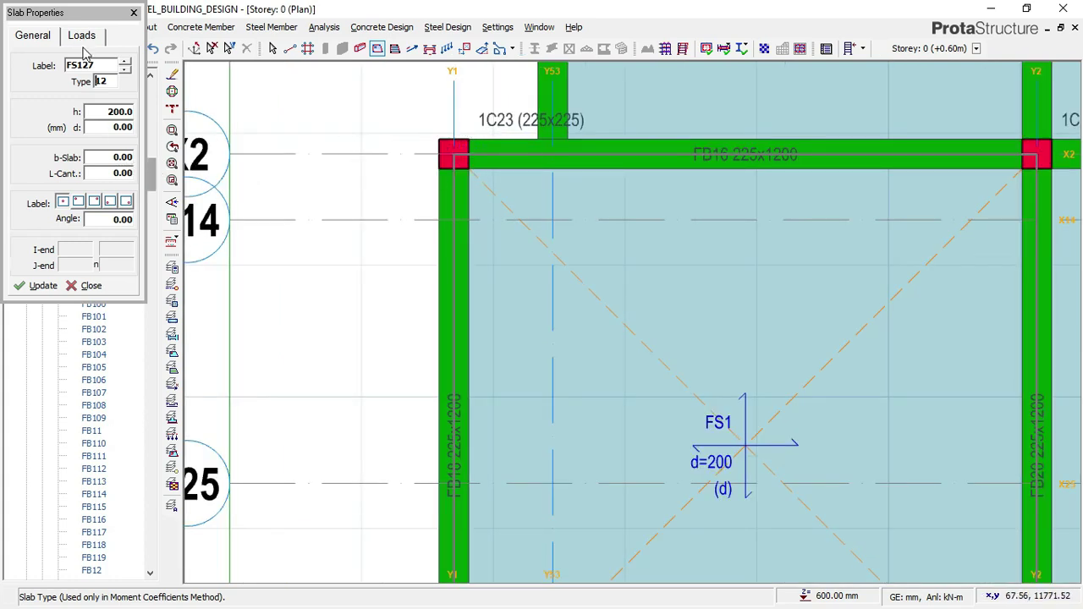
left_click(123, 174)
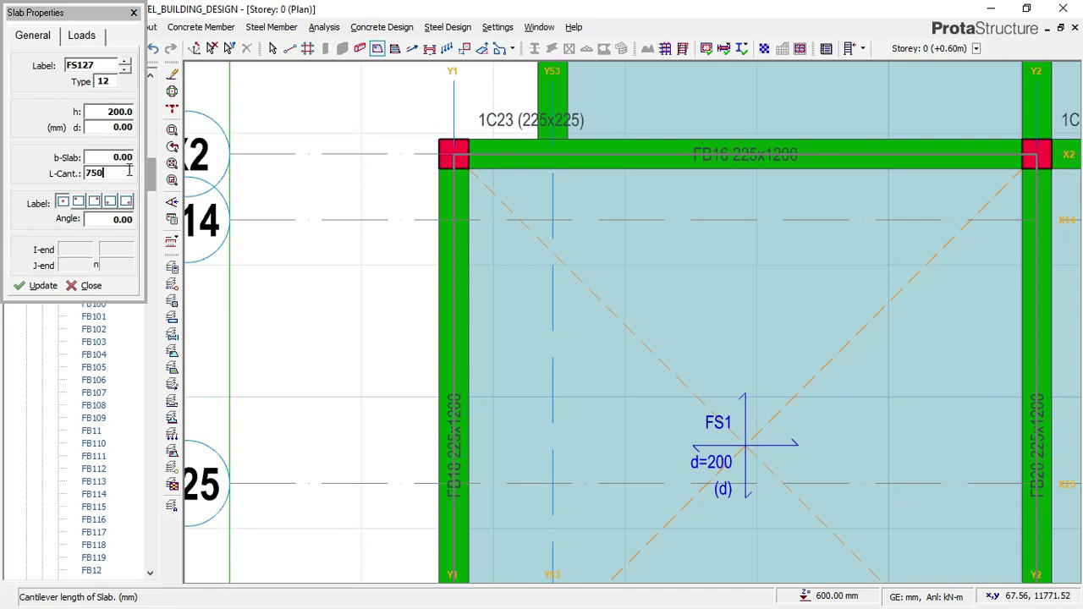
left_click(83, 36)
left_click(111, 204)
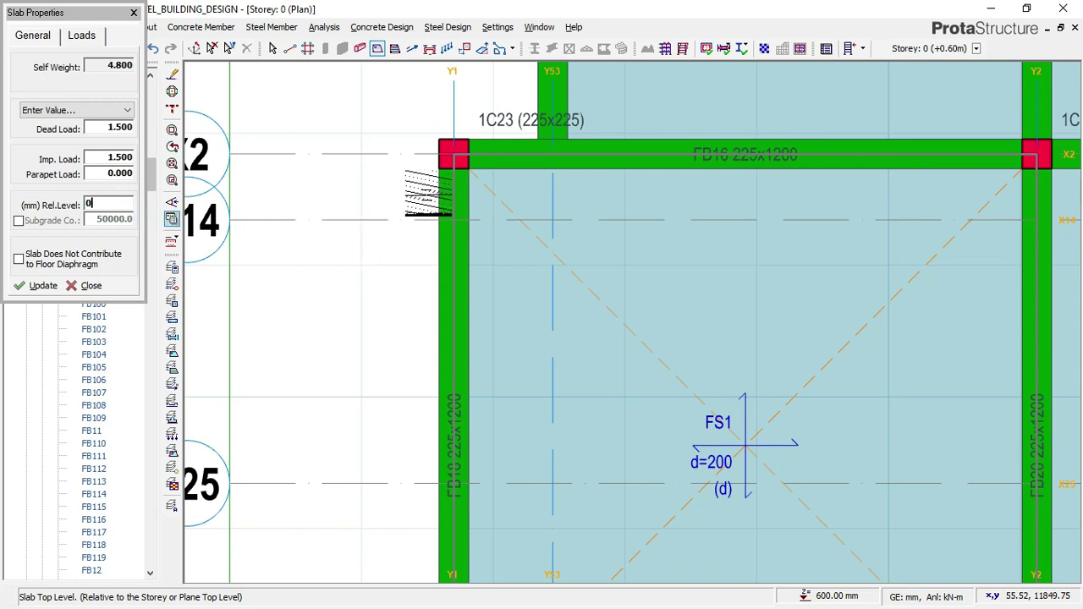
Insert the cantilever slab along the outer side of beam FB18, on axis Y1 between X2 and X1.
scroll(456, 151, "up", 1)
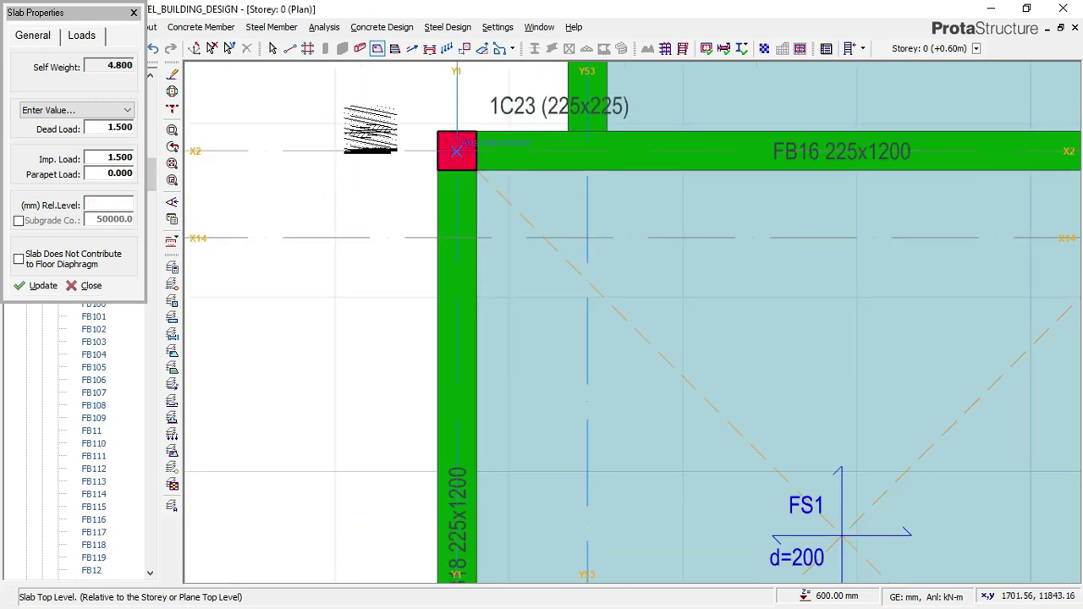
scroll(452, 148, "down", 4)
scroll(446, 385, "up", 3)
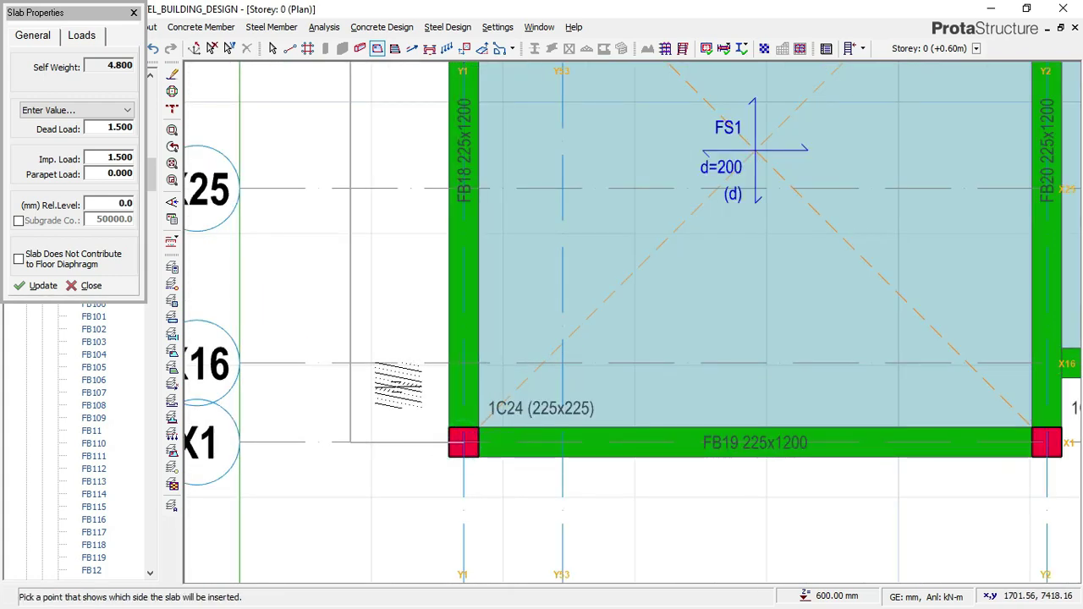
left_click(376, 379)
Insert a cantilever slab along the outer side of beam FB19, on axis X1 between Y1 and Y2.
scroll(431, 398, "down", 1)
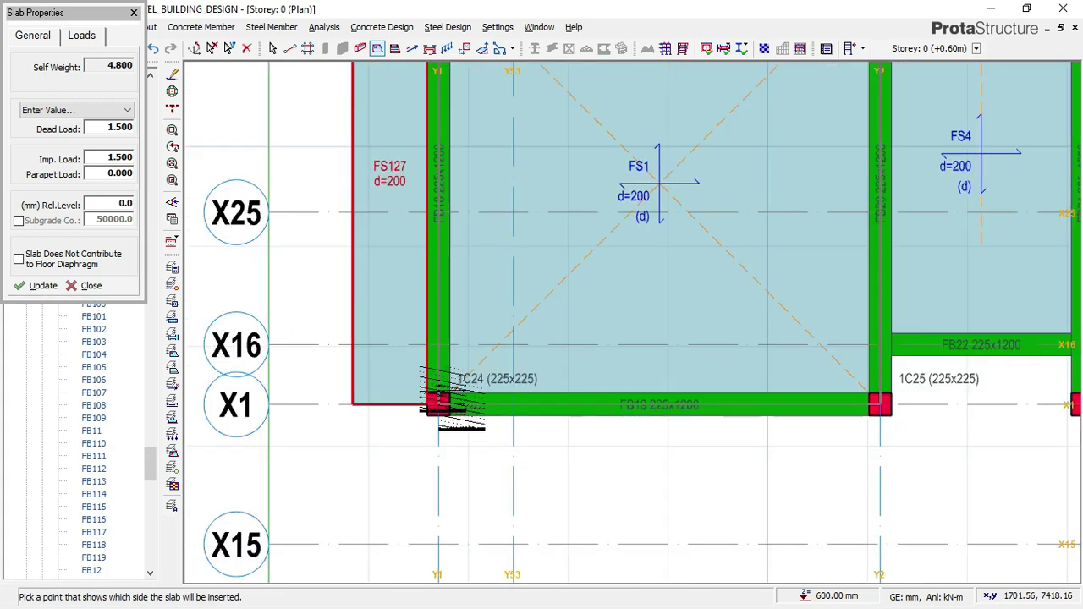
scroll(401, 364, "up", 1)
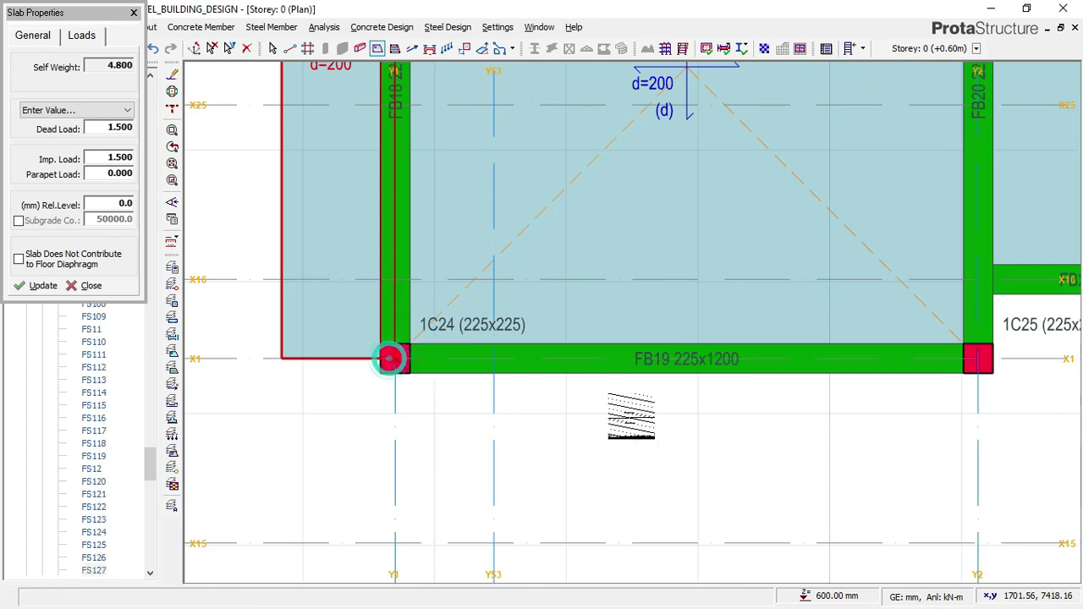
left_click(978, 359)
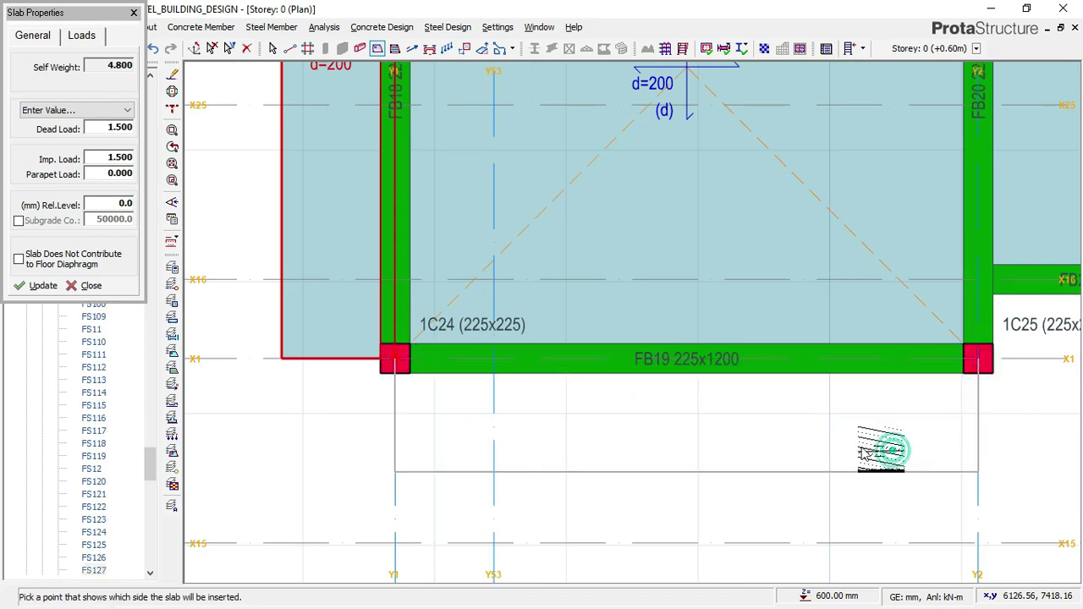
left_click(346, 364)
scroll(347, 360, "down", 1)
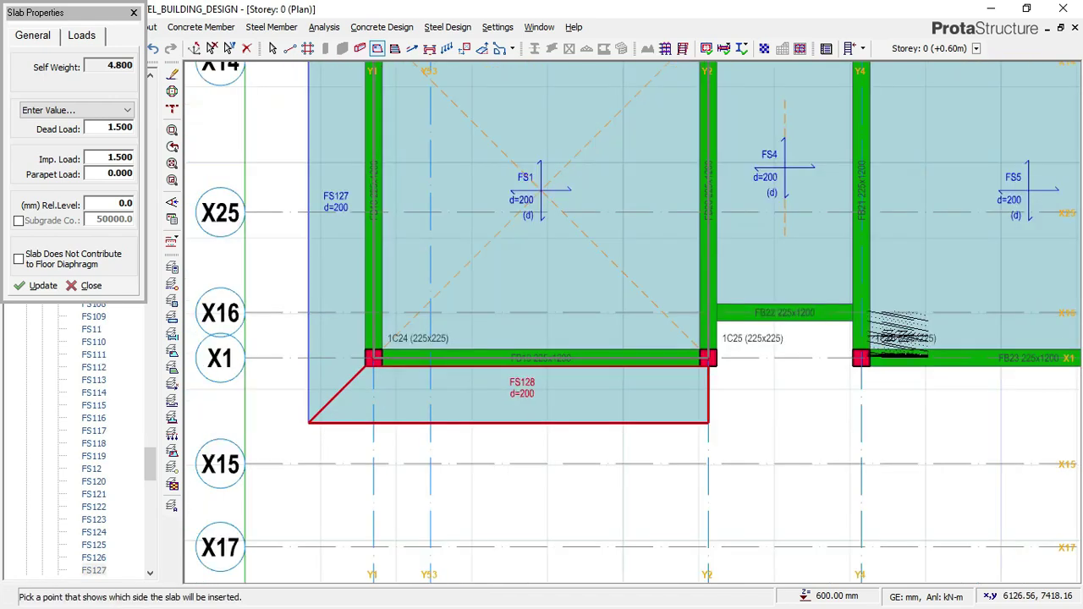
Insert cantilever slabs in the recess at column 1C25, along axis Y2 between X1 and X16 and along the outer side of beam FB22.
scroll(593, 381, "up", 4)
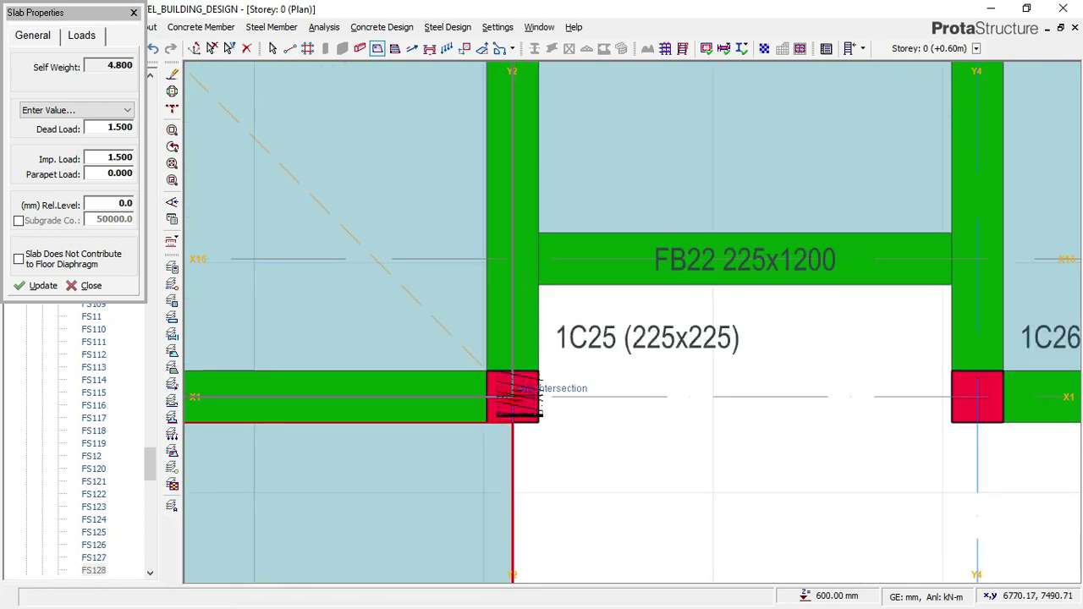
left_click(512, 393)
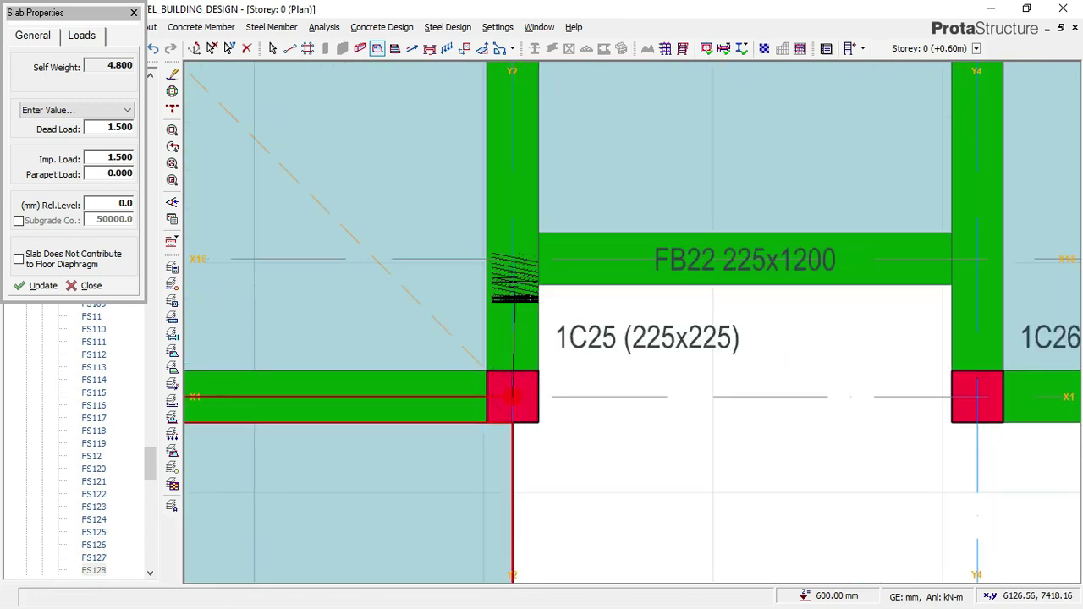
left_click(512, 260)
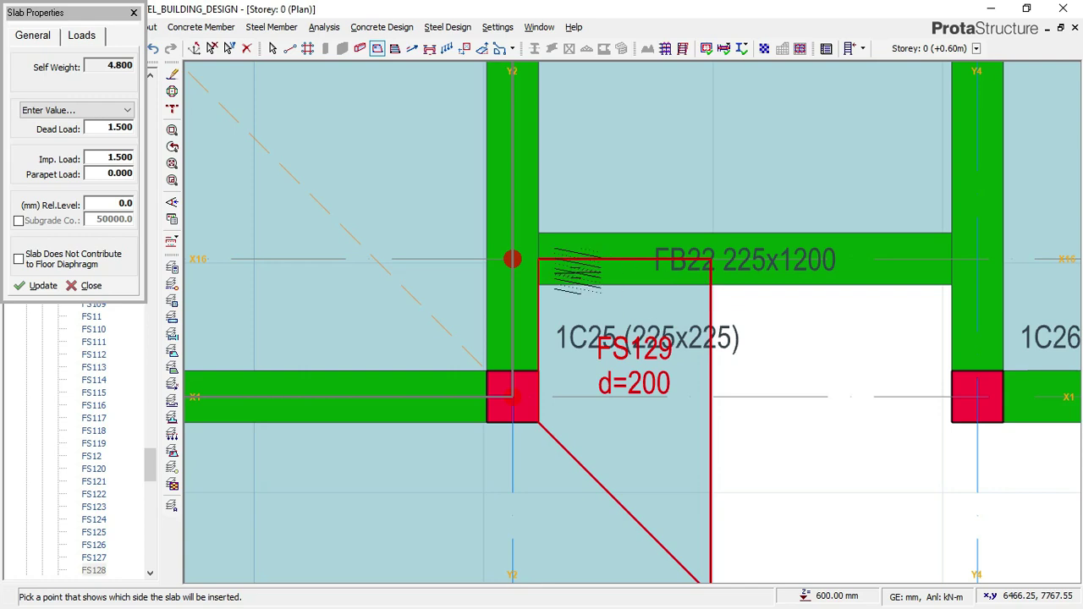
left_click(921, 351)
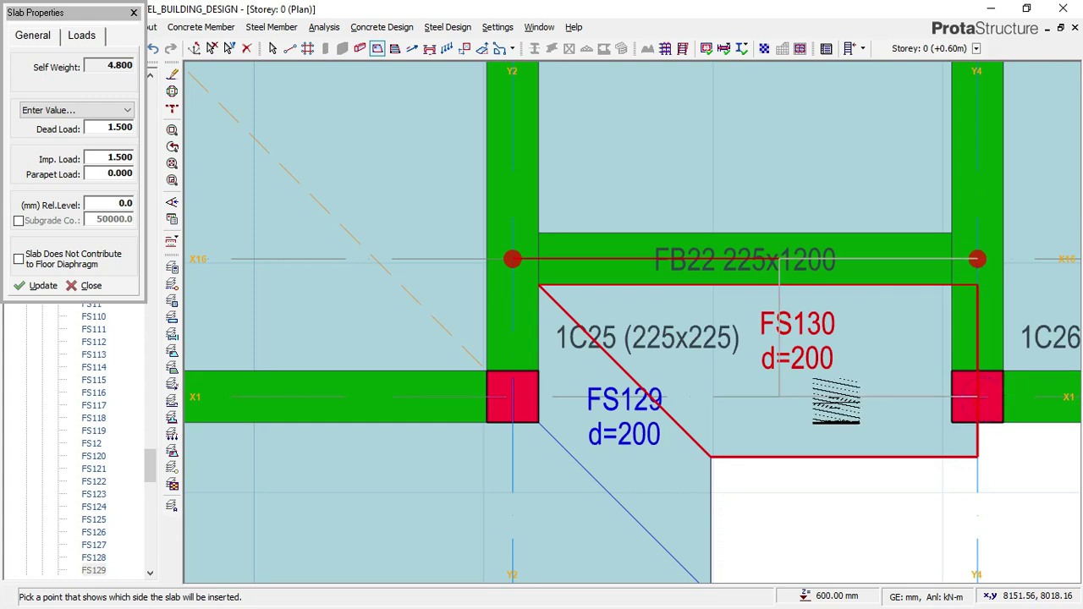
Try to insert a cantilever slab on axis Y4 between X16 and X1, on the recess side of column 1C26.
left_click(633, 348)
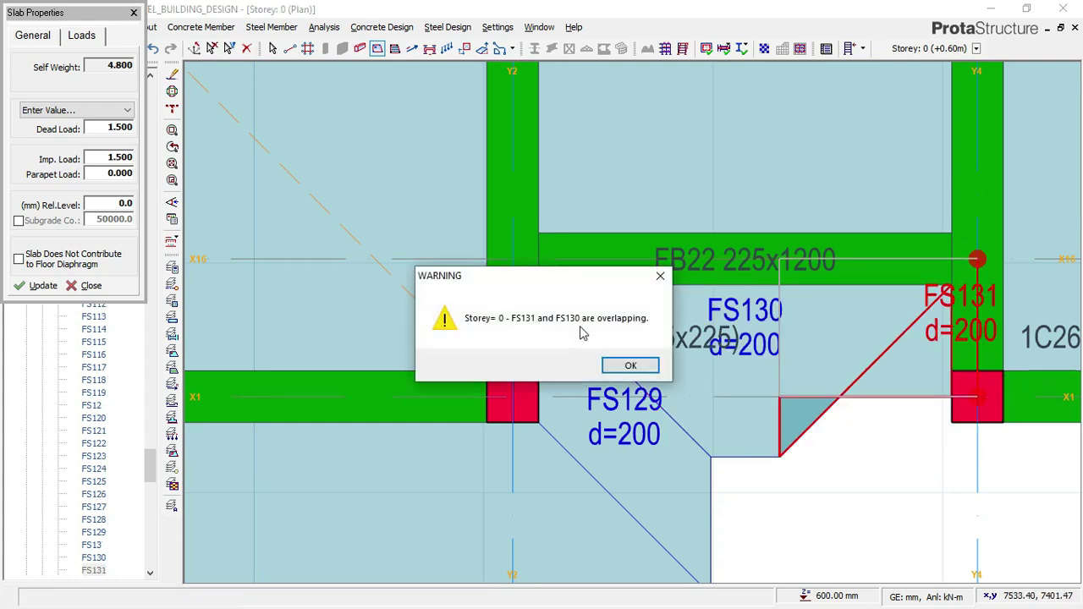
left_click(661, 277)
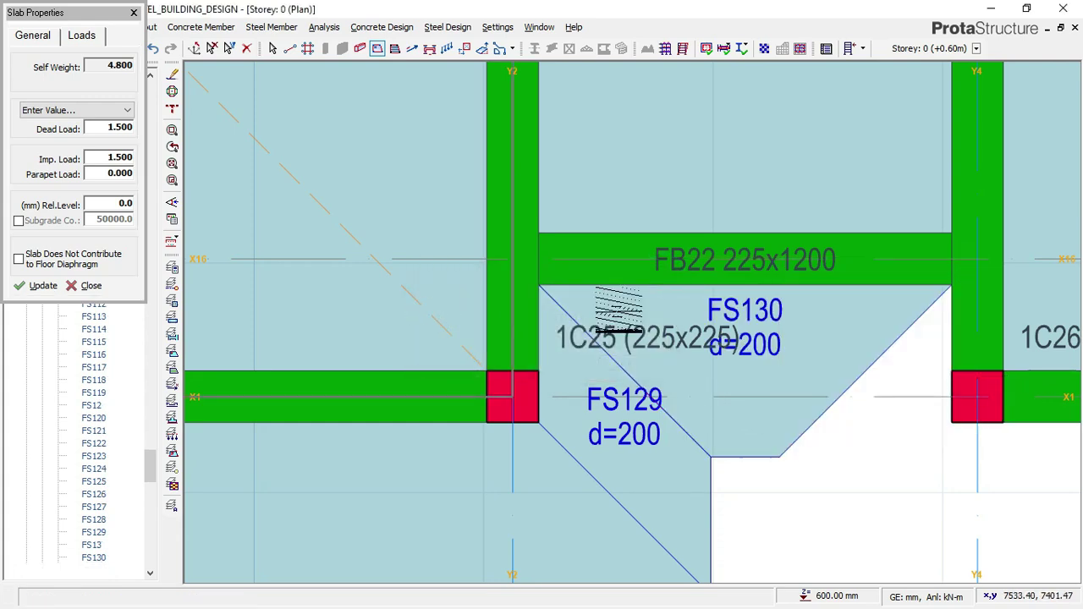
Insert a cantilever slab along the outer side of beam FB23, on axis X1 between columns 1C26 and 1C27.
scroll(515, 310, "down", 2)
middle_click_drag(838, 381, 530, 367)
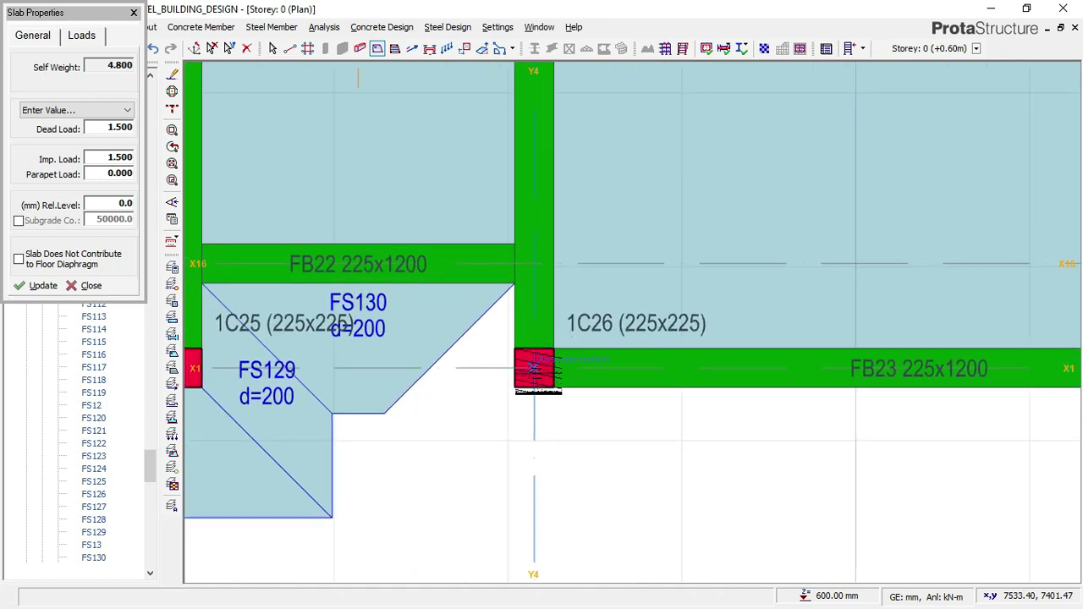
scroll(422, 374, "down", 2)
scroll(691, 374, "down", 2)
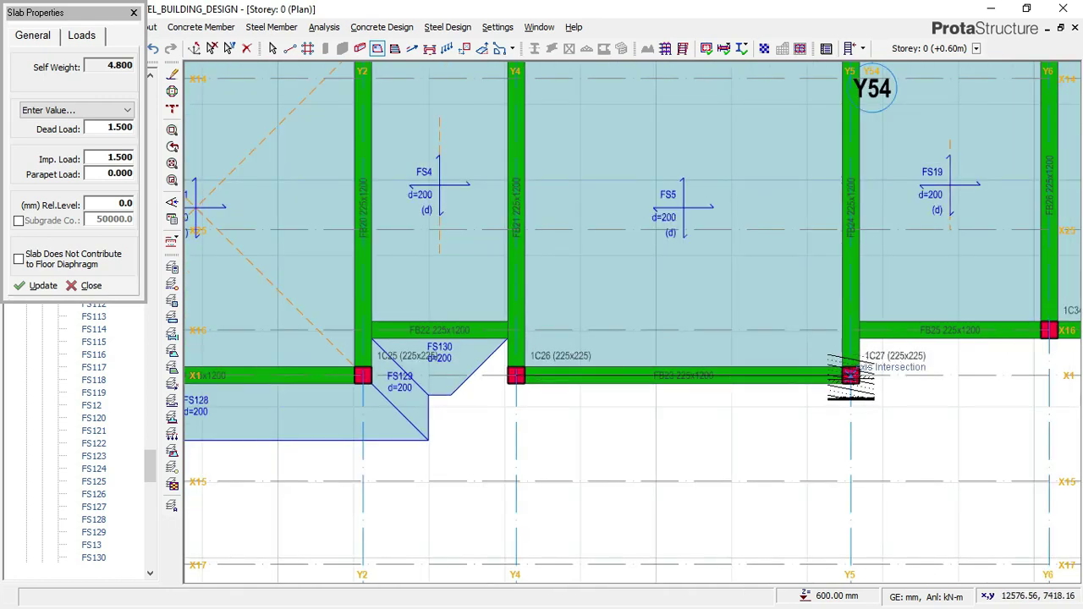
left_click(850, 375)
left_click(519, 391)
Insert a cantilever slab on axis Y4 between X16 and X1, closing the recess beside column 1C26.
scroll(490, 362, "up", 2)
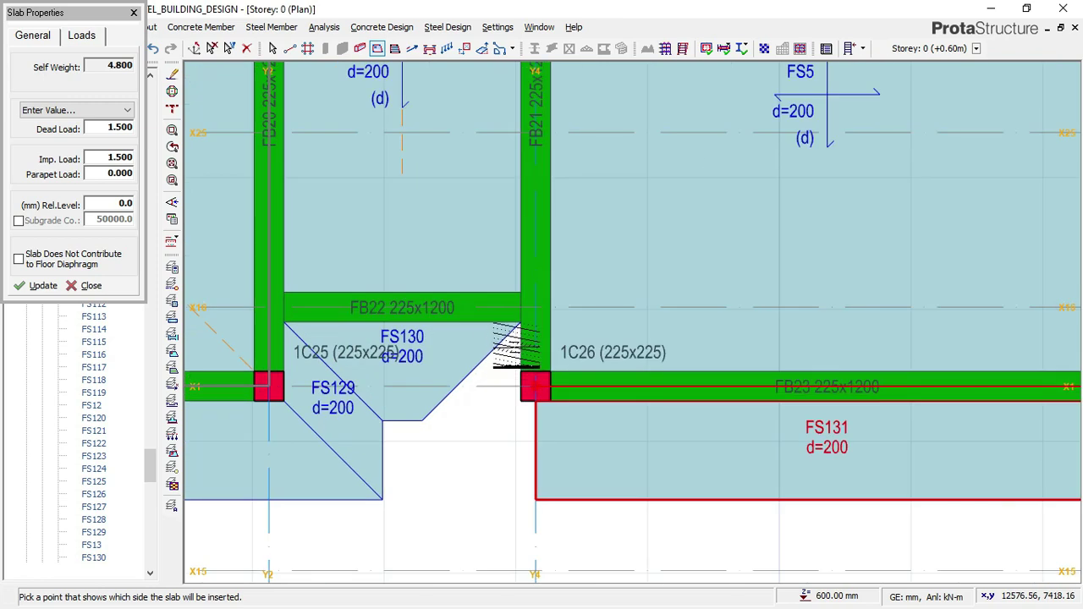
left_click(529, 387)
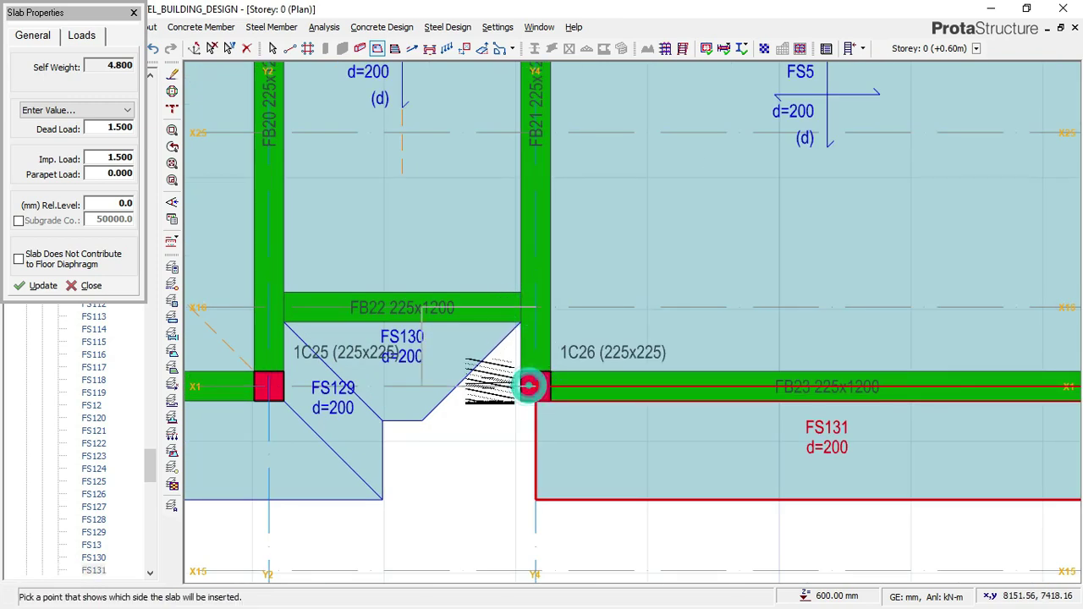
left_click(461, 391)
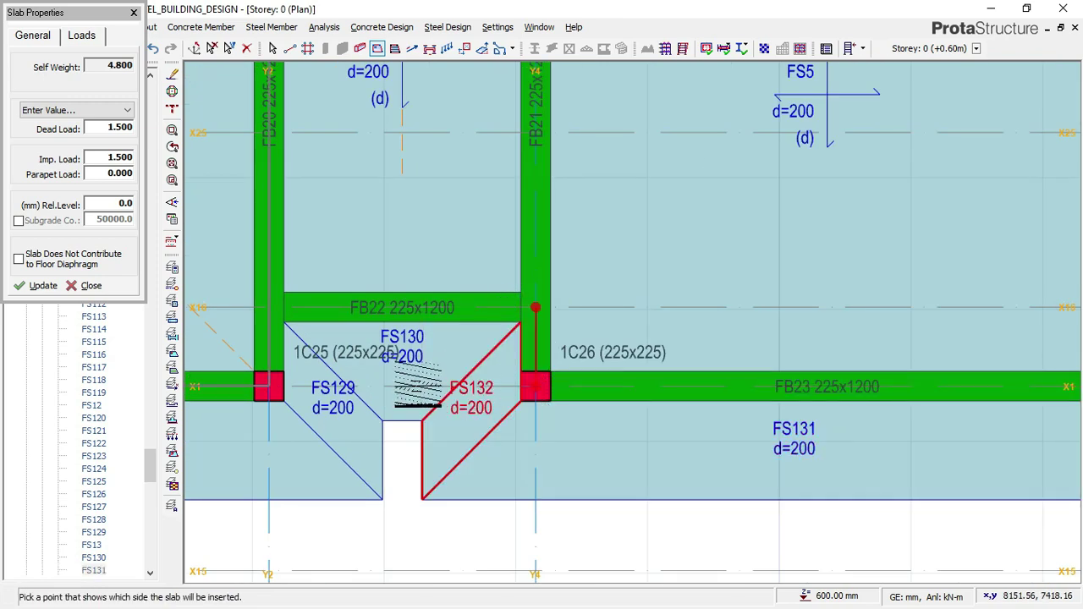
Insert a cantilever slab on axis Y5 between X1 and X16, on the recess side of column 1C27.
scroll(420, 387, "down", 1)
scroll(773, 330, "down", 2)
scroll(634, 367, "up", 3)
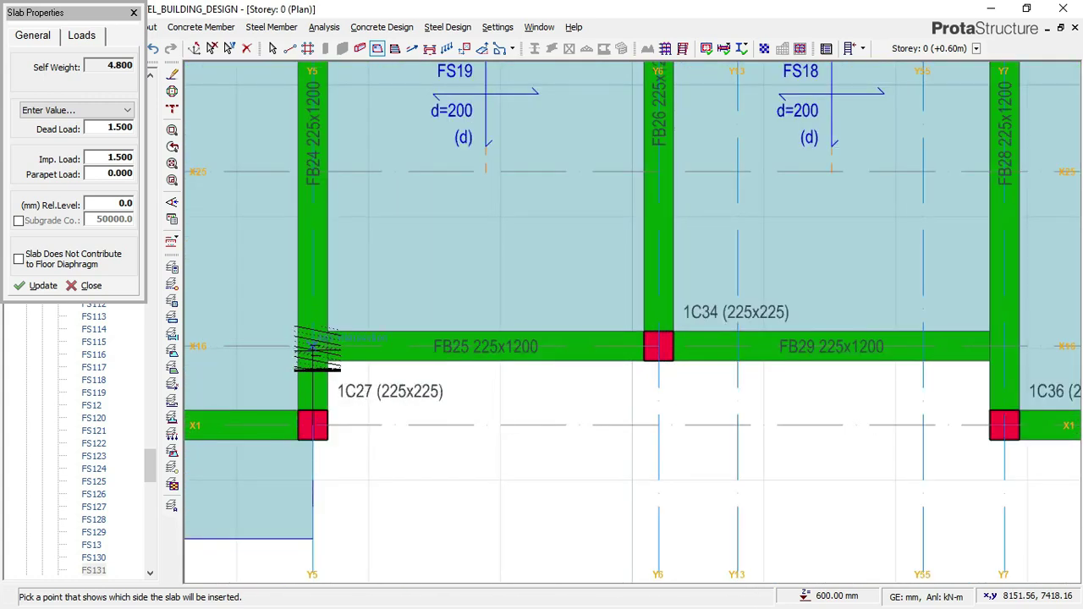
left_click(374, 357)
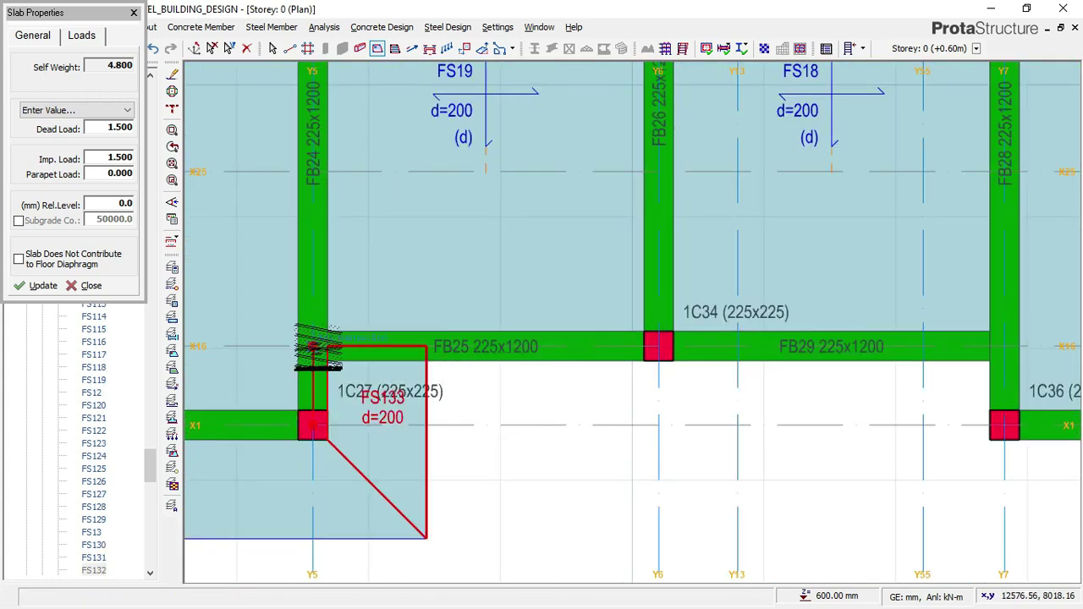
Insert cantilever slabs along the outer sides of beams FB25 and FB29, on axis X16 from Y5 to Y6 and Y6 to Y7.
left_click(312, 347)
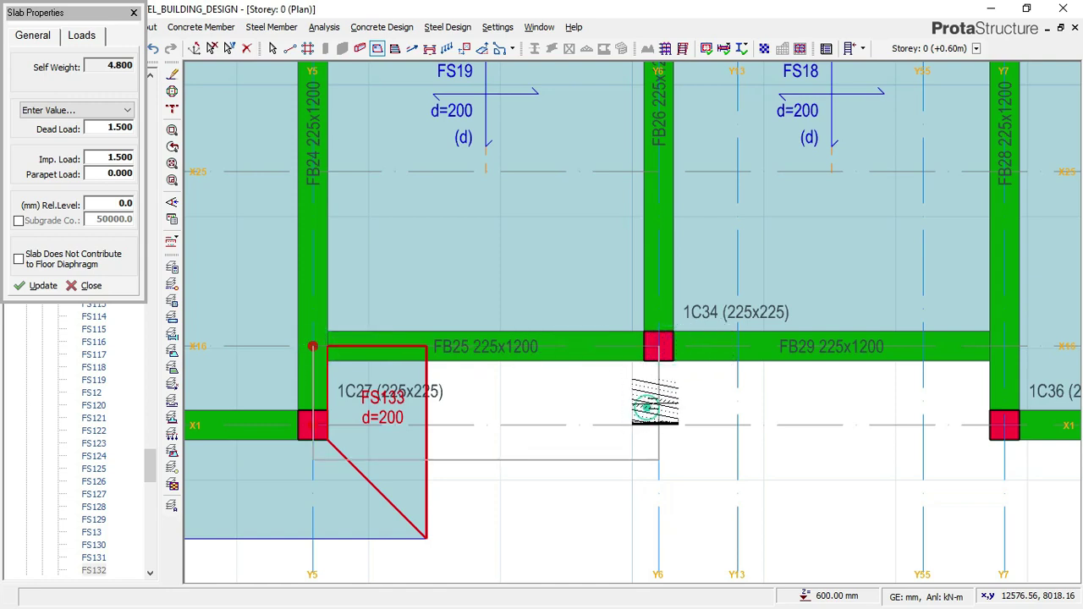
left_click(659, 347)
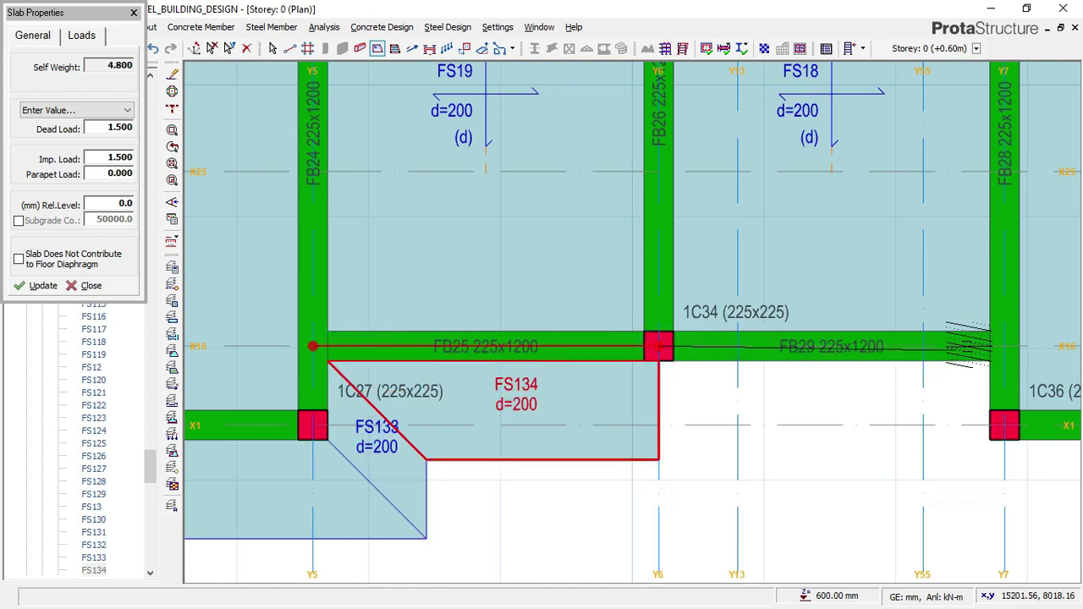
left_click(1004, 347)
left_click(952, 387)
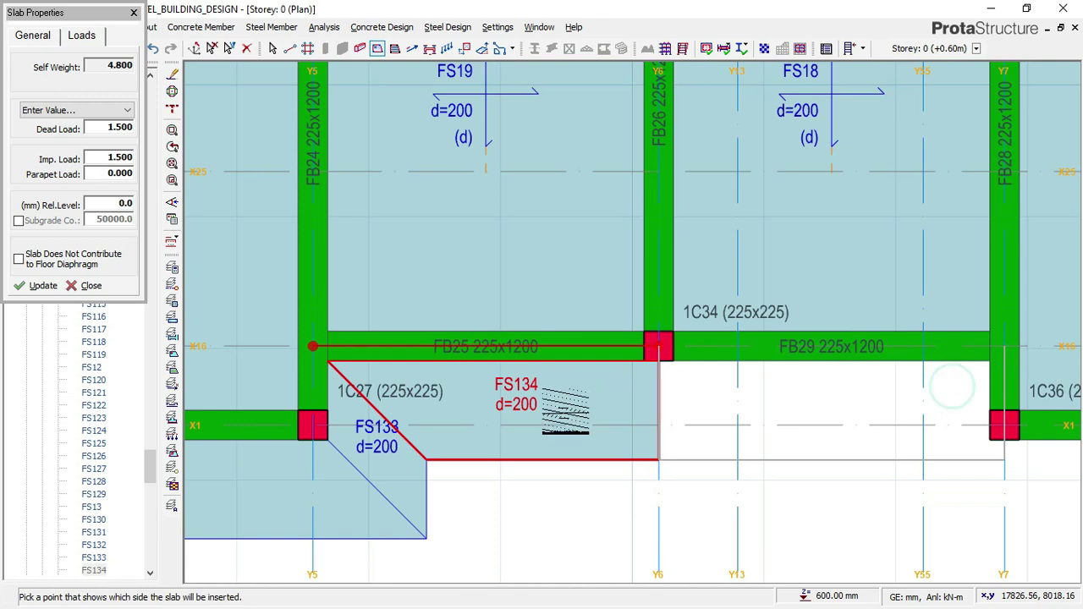
scroll(701, 368, "down", 3)
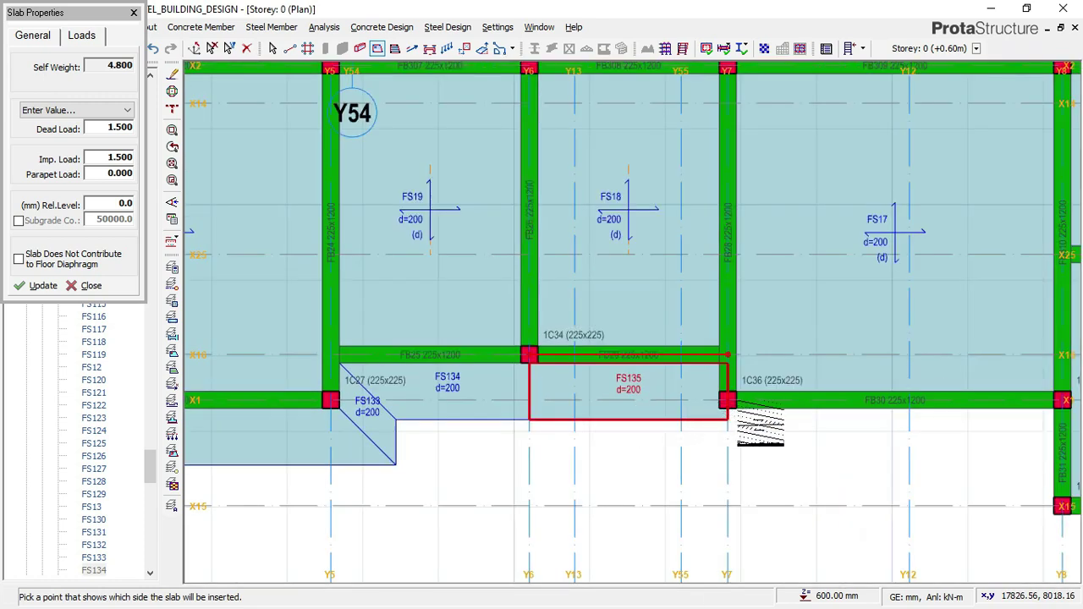
scroll(719, 385, "up", 5)
scroll(731, 381, "up", 1)
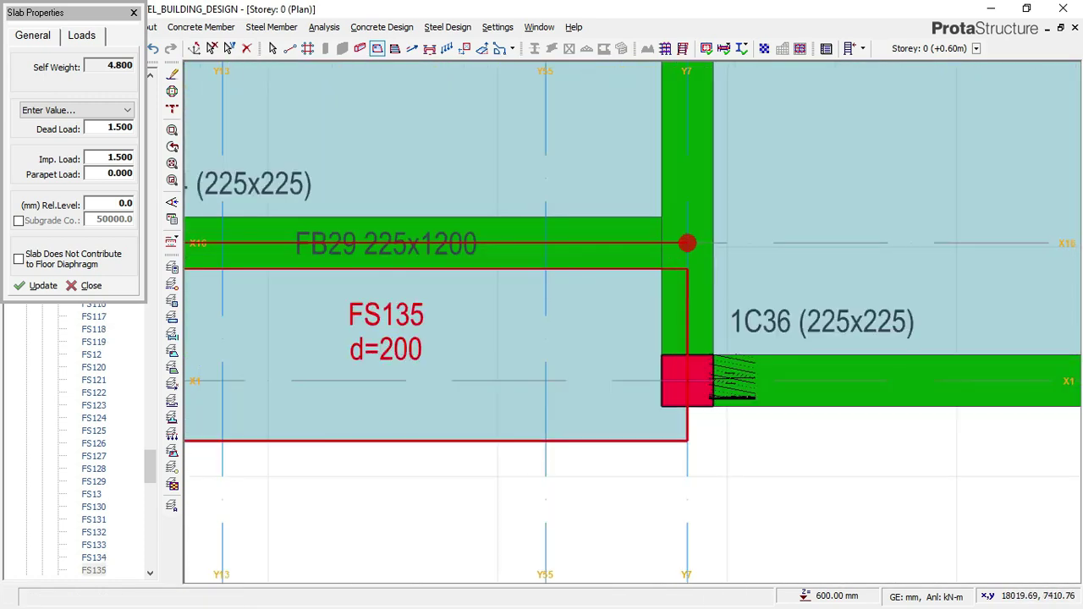
Try to insert a cantilever slab on axis Y7 between X16 and X1, beside column 1C36.
left_click(686, 243)
left_click(687, 381)
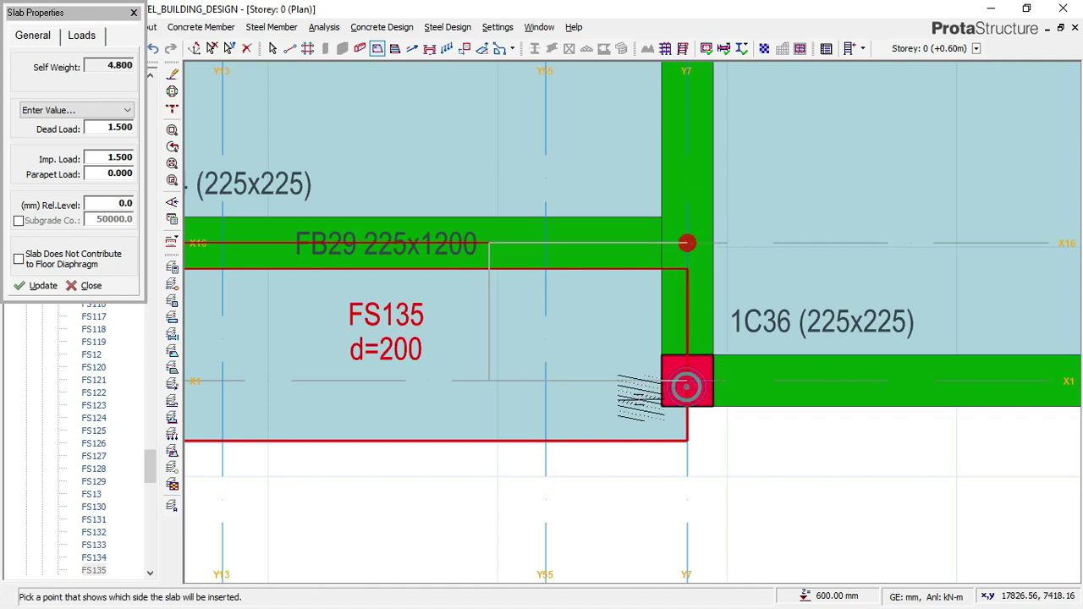
left_click(542, 427)
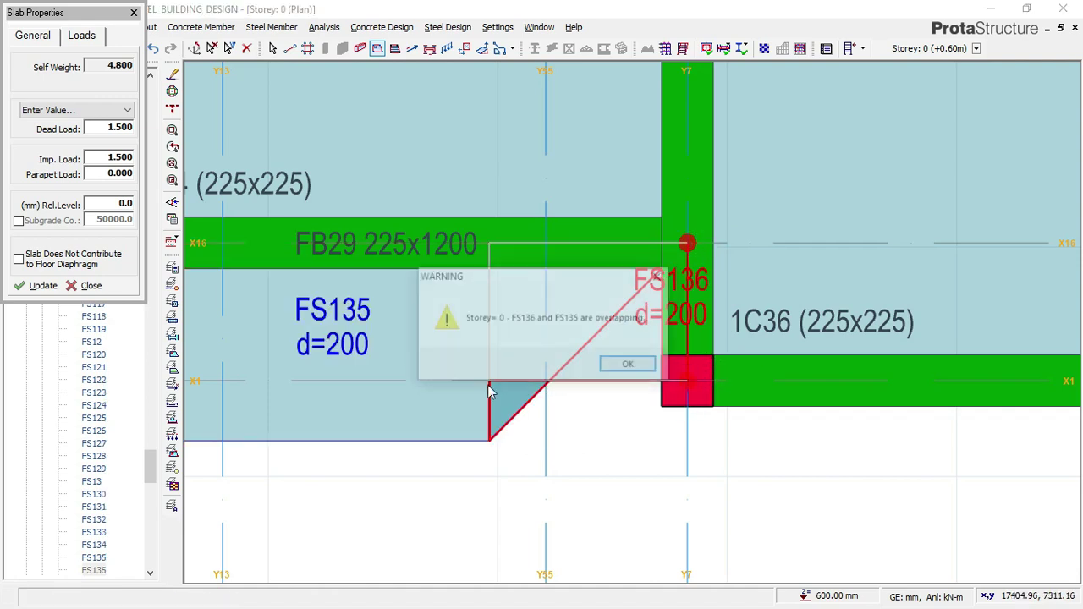
key("Return")
Insert a cantilever slab along the outer side of beam FB30, on axis X1 from Y7 to Y8.
scroll(778, 403, "down", 1)
middle_click_drag(778, 403, 430, 386)
scroll(410, 377, "up", 1)
scroll(347, 372, "down", 3)
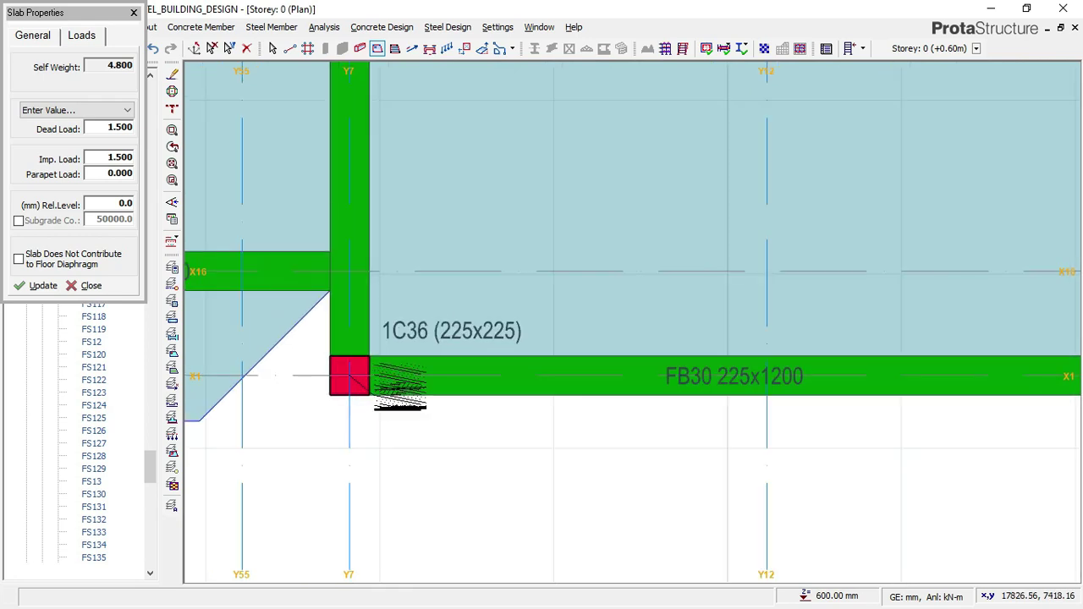
scroll(808, 383, "up", 1)
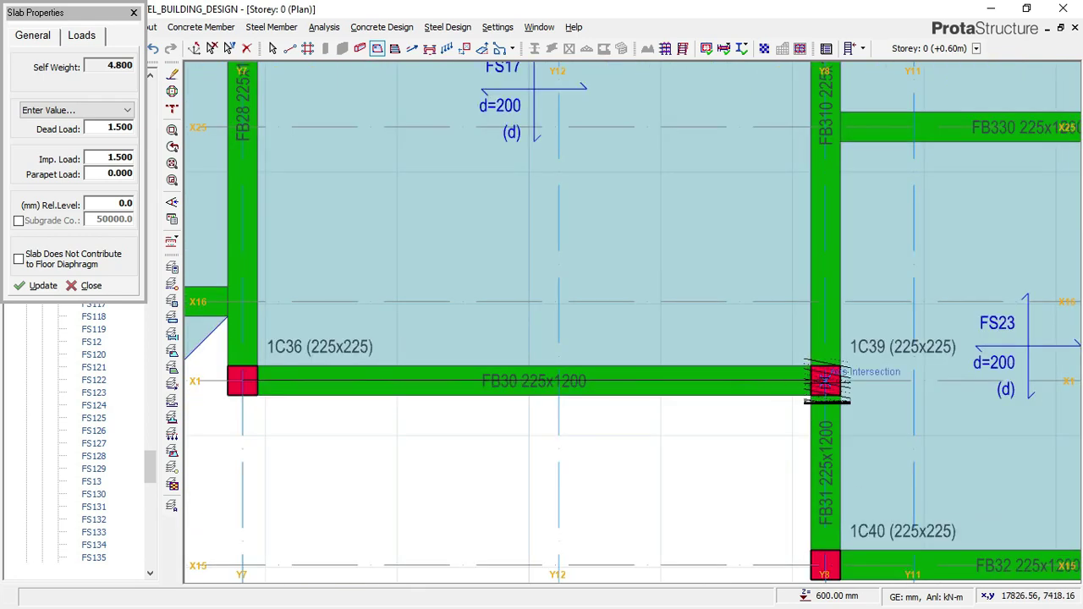
left_click(827, 382)
left_click(666, 438)
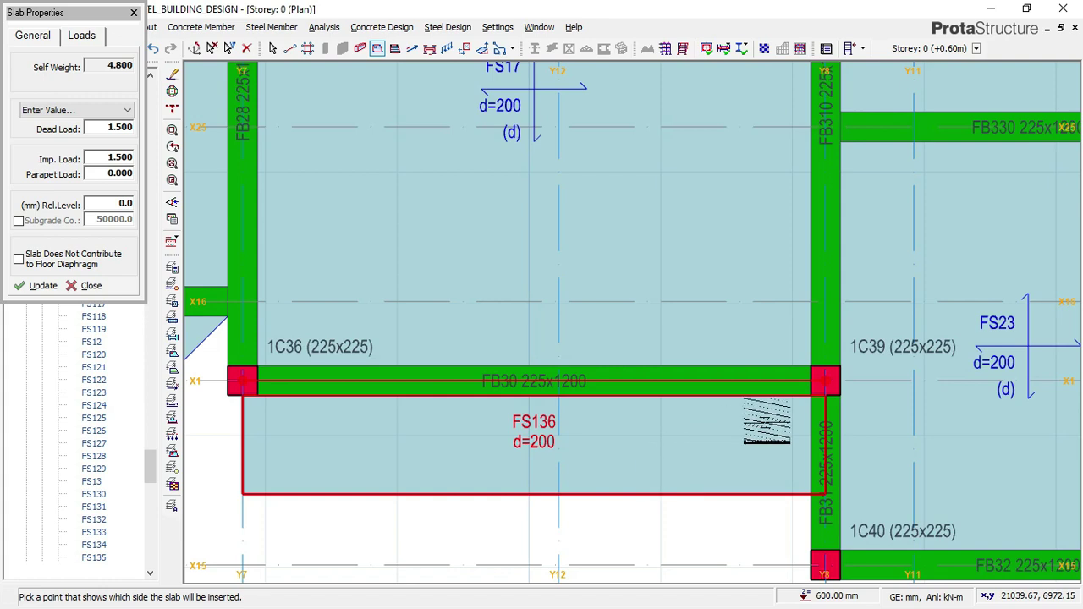
Insert a cantilever slab on axis Y7 between X16 and X1, filling the corner gap beside column 1C36.
scroll(363, 406, "down", 3)
scroll(527, 360, "up", 3)
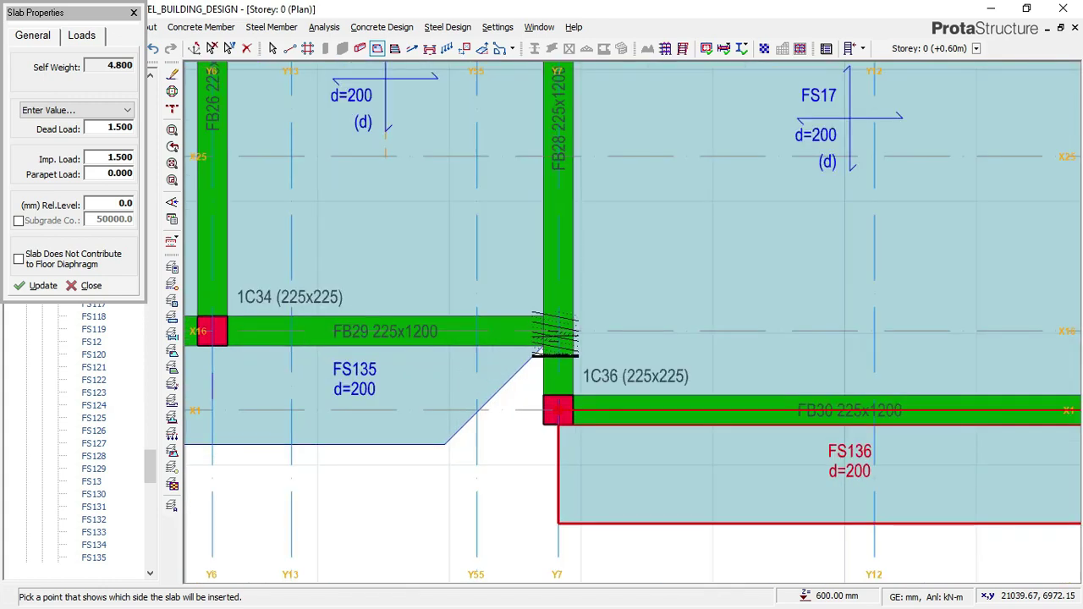
left_click(556, 332)
left_click(557, 410)
left_click(517, 434)
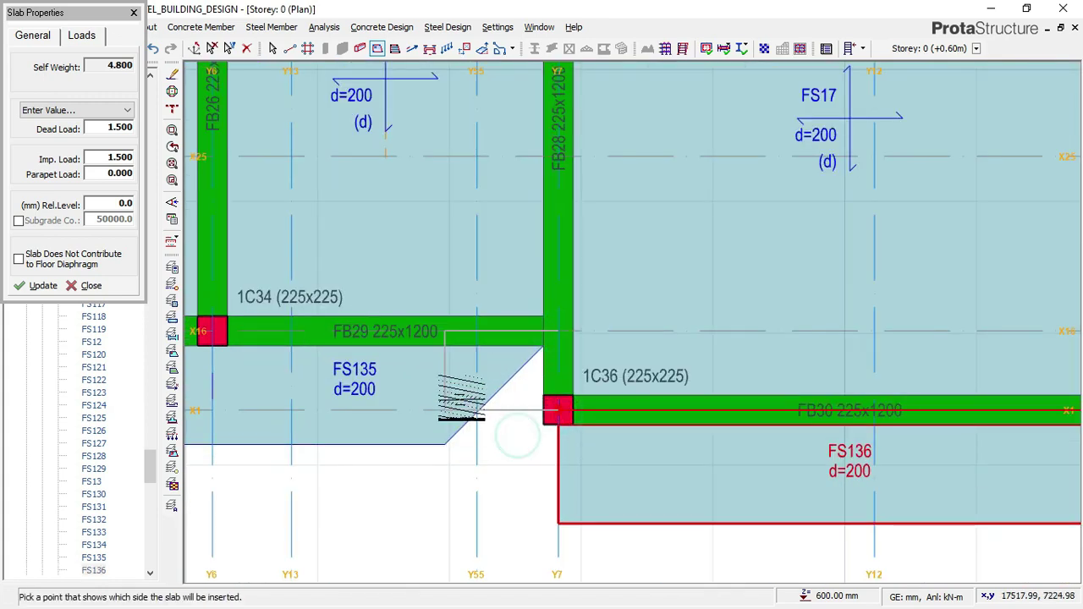
left_click(465, 369)
Insert a cantilever slab along the outer side of beam FB31, on axis Y8 from X1 to X15.
scroll(386, 346, "down", 5)
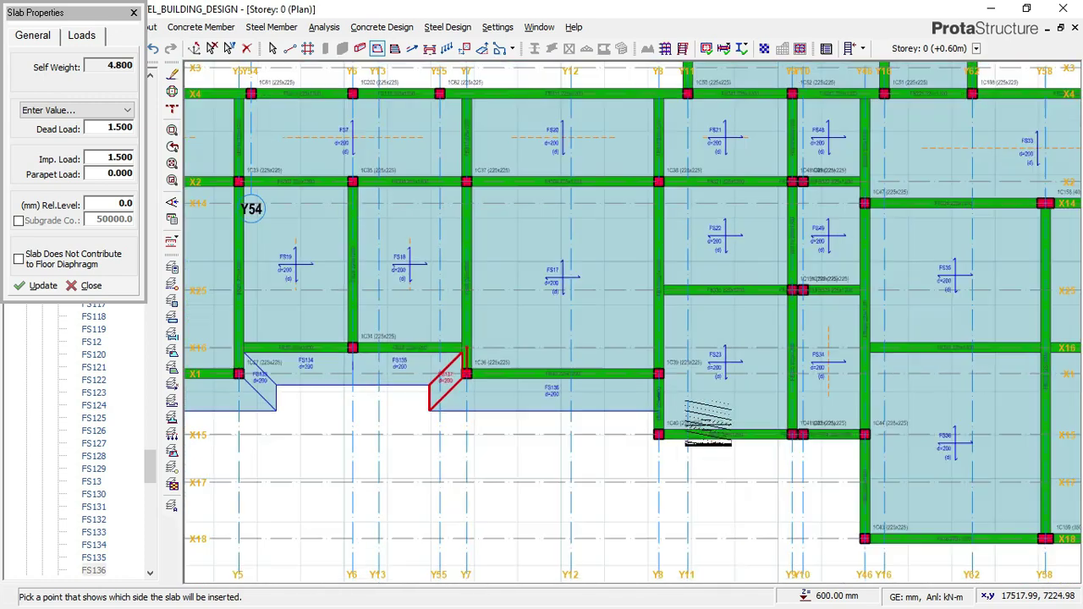
scroll(696, 427, "up", 3)
left_click(605, 306)
left_click(605, 446)
left_click(440, 368)
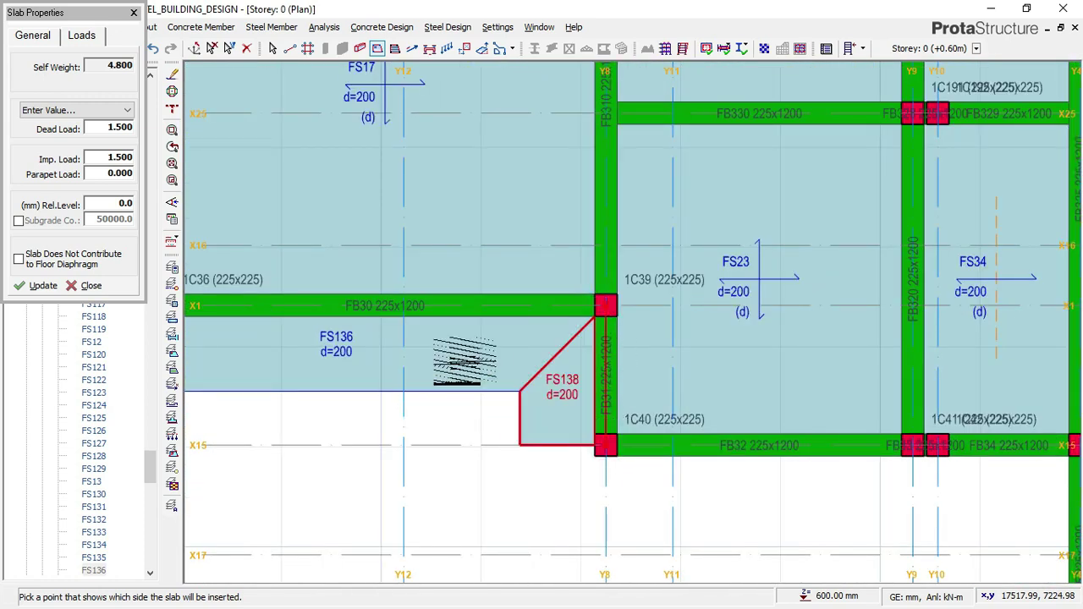
Insert a cantilever slab along the outer side of beam FB32, on axis X15 from Y8 to Y9.
scroll(561, 432, "down", 2)
scroll(556, 435, "up", 1)
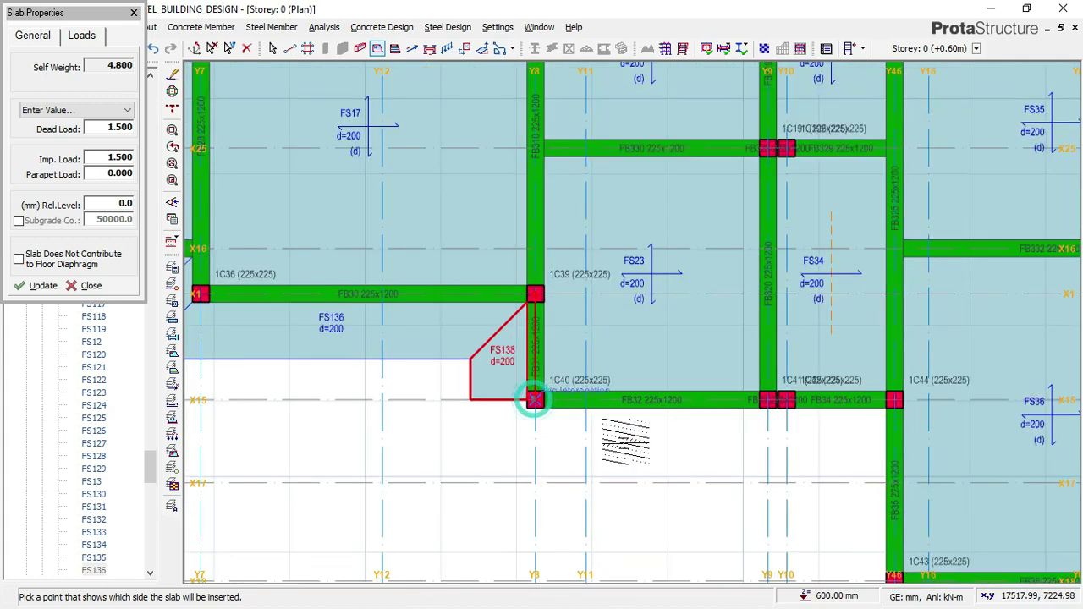
scroll(762, 406, "up", 2)
left_click(779, 457)
left_click(776, 448)
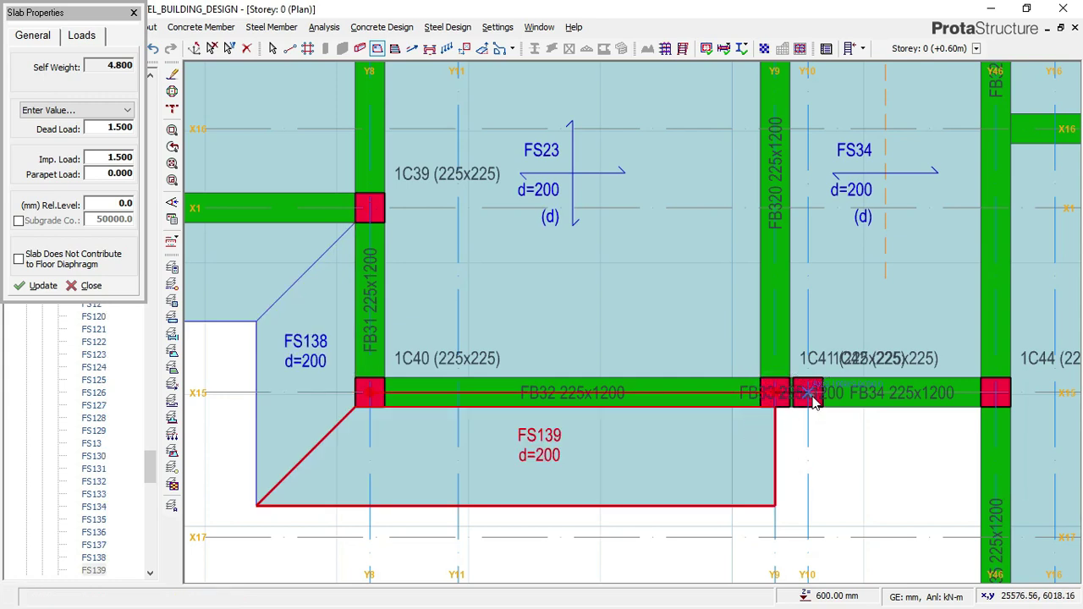
Insert cantilever slabs along the outer sides of beams FB33 and FB34, on axis X15 from Y9 to Y10 and Y10 to Y46.
left_click(819, 456)
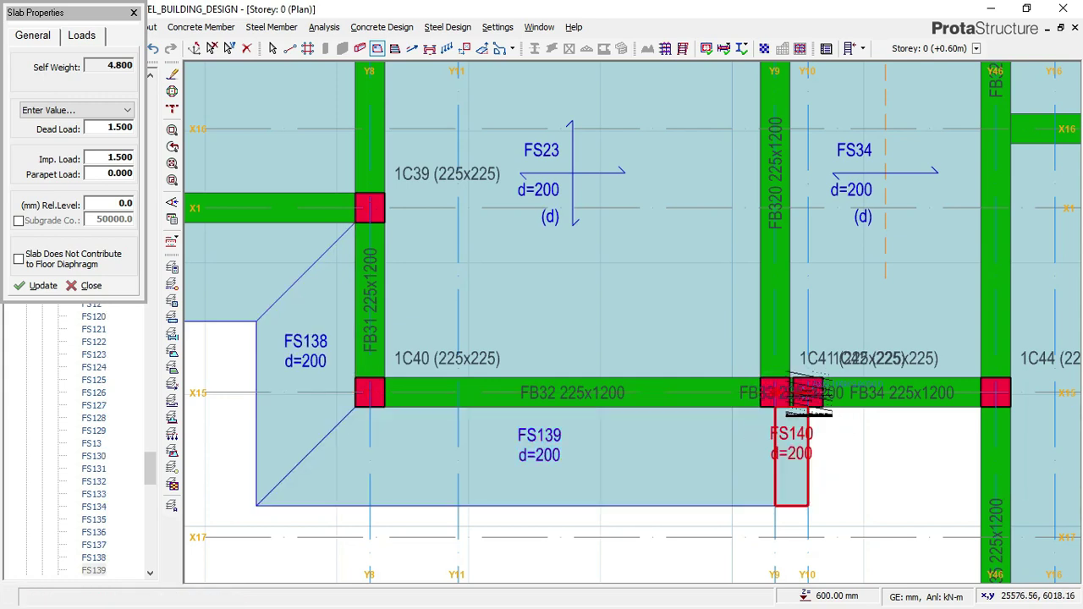
left_click(992, 394)
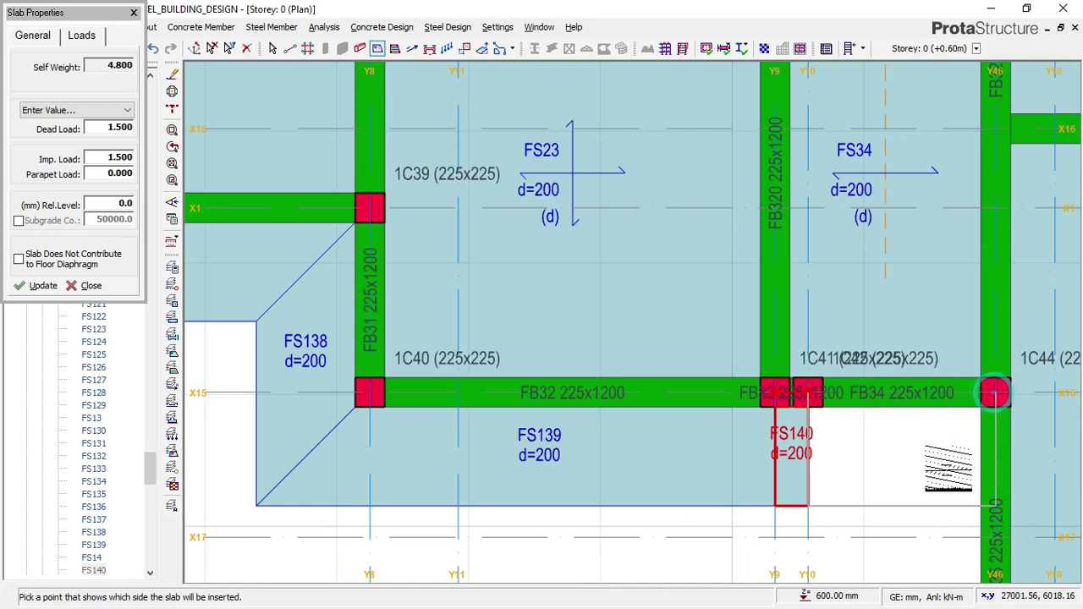
left_click(634, 351)
Insert a cantilever slab along the outer side of beam FB35, on axis Y46 from X15 to X18.
scroll(634, 351, "down", 3)
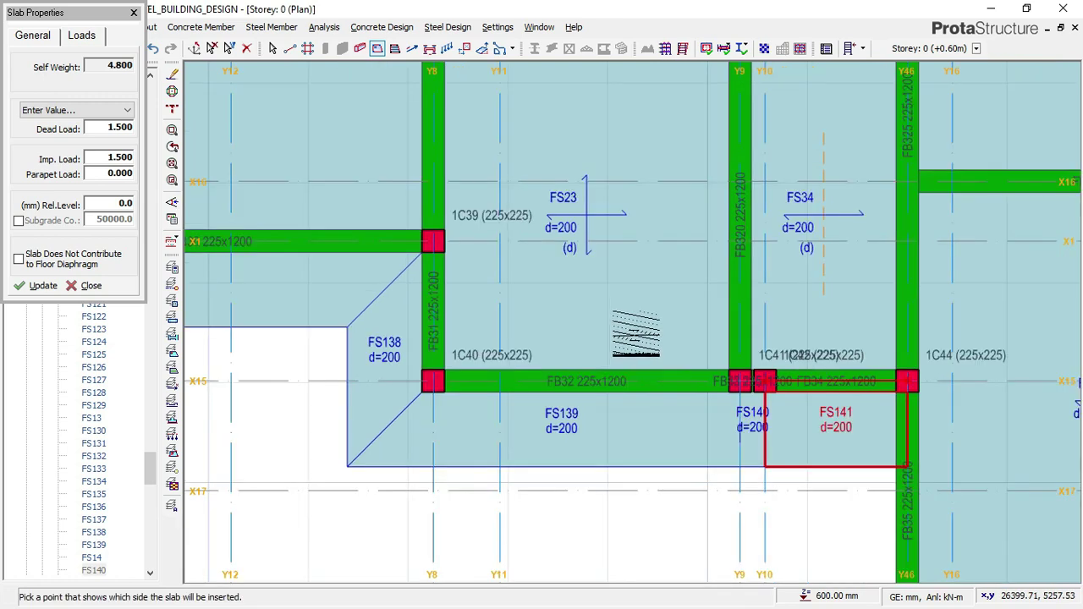
scroll(785, 386, "up", 1)
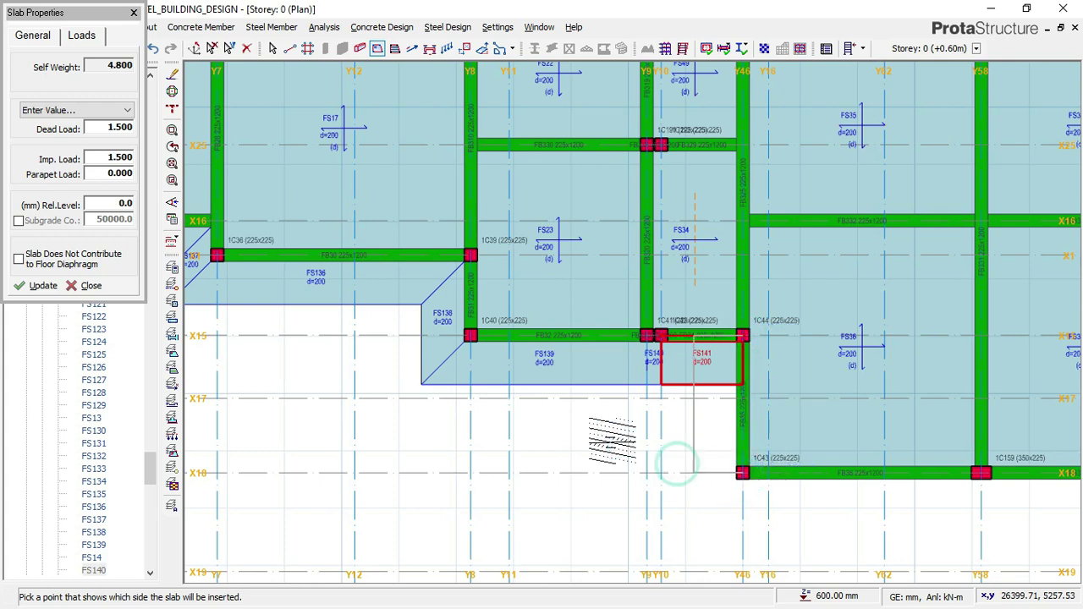
left_click(495, 415)
Insert cantilever slabs along the outer edge beams on axis X18, from Y46 to Y58 and Y58 to Y48.
scroll(474, 408, "down", 1)
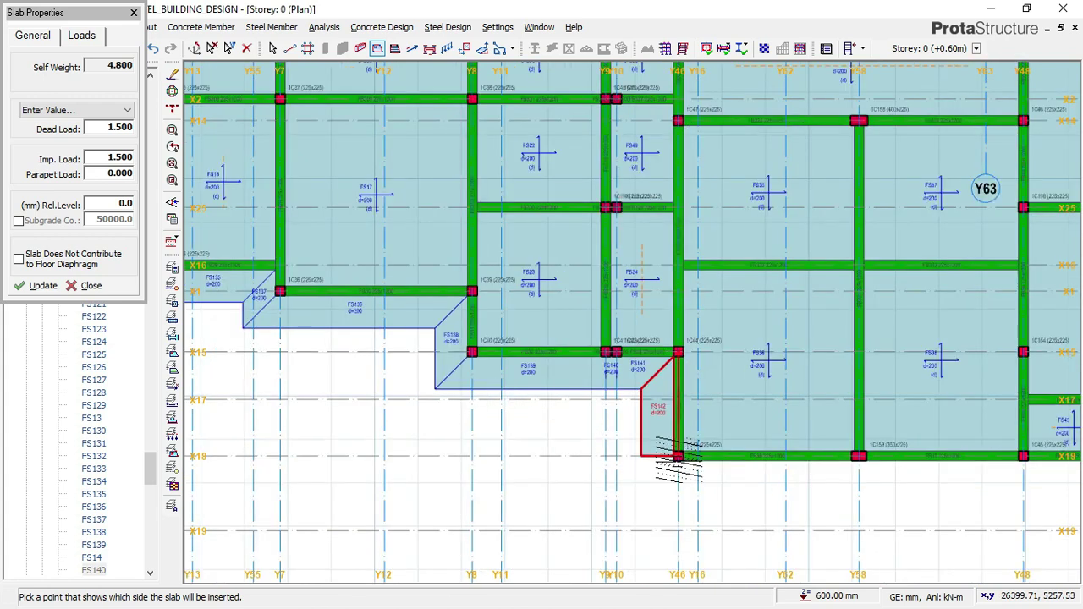
scroll(508, 461, "down", 1)
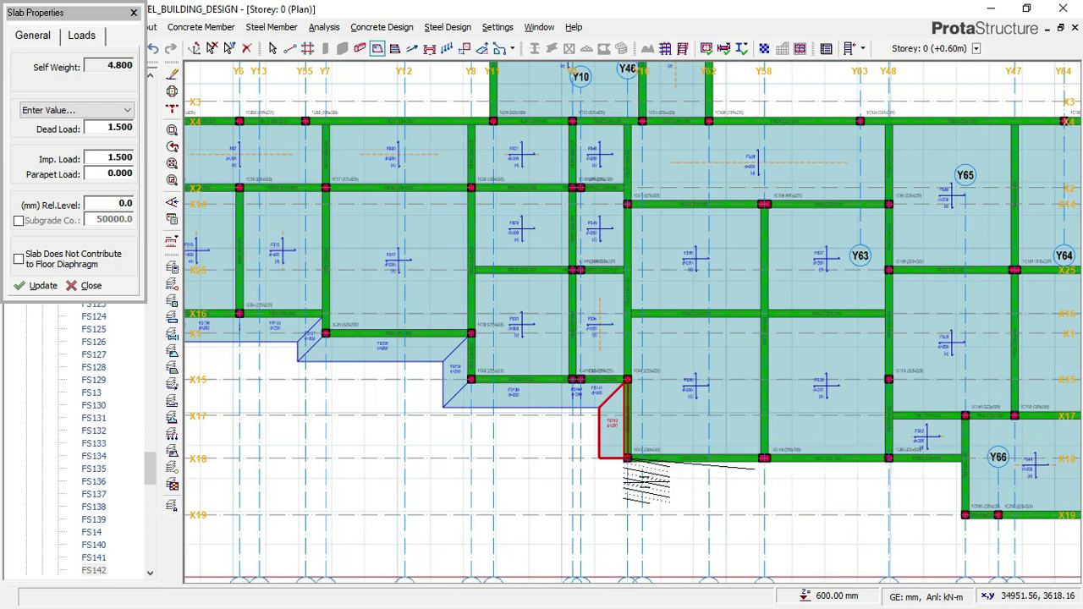
left_click(778, 476)
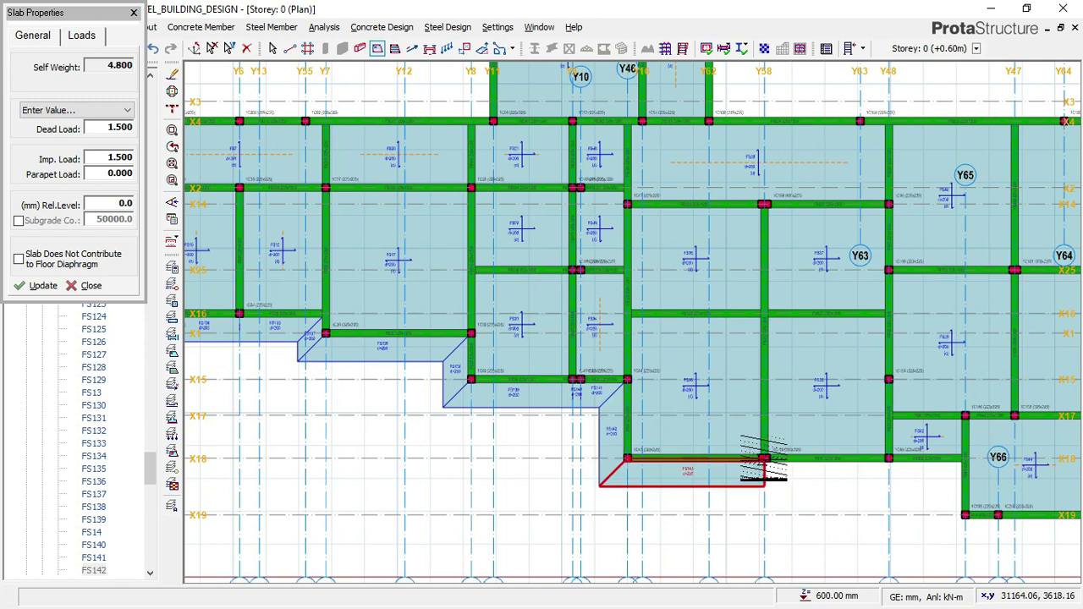
scroll(764, 461, "up", 1)
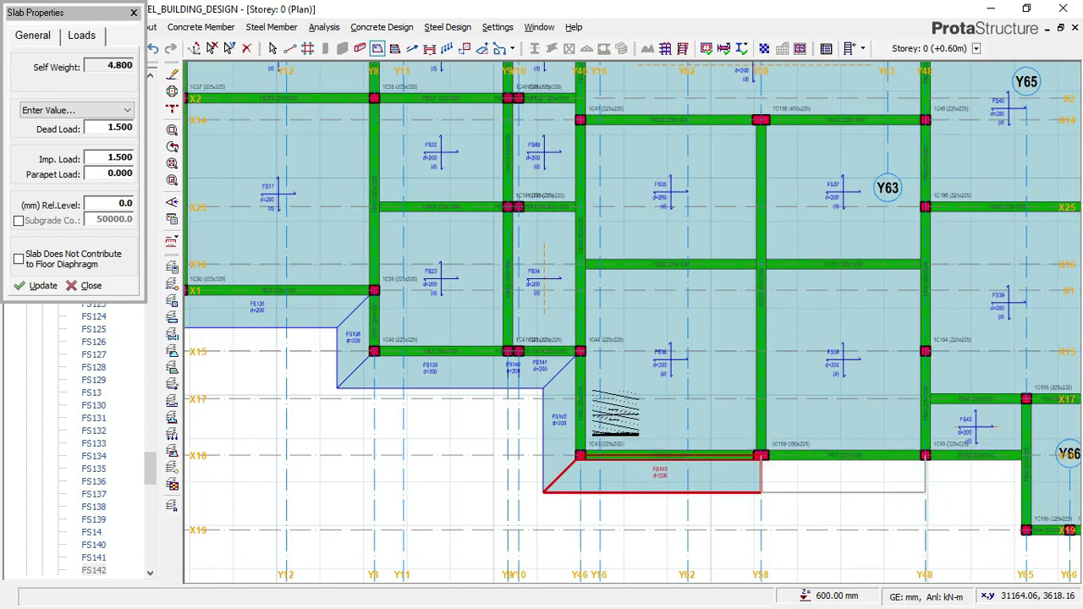
left_click(762, 457)
Insert cantilever slabs along beam FB262 on axis X18 from Y48 to Y65 and beam FB43 on axis Y65 from X18 to X19.
scroll(834, 436, "down", 2)
scroll(899, 464, "up", 2)
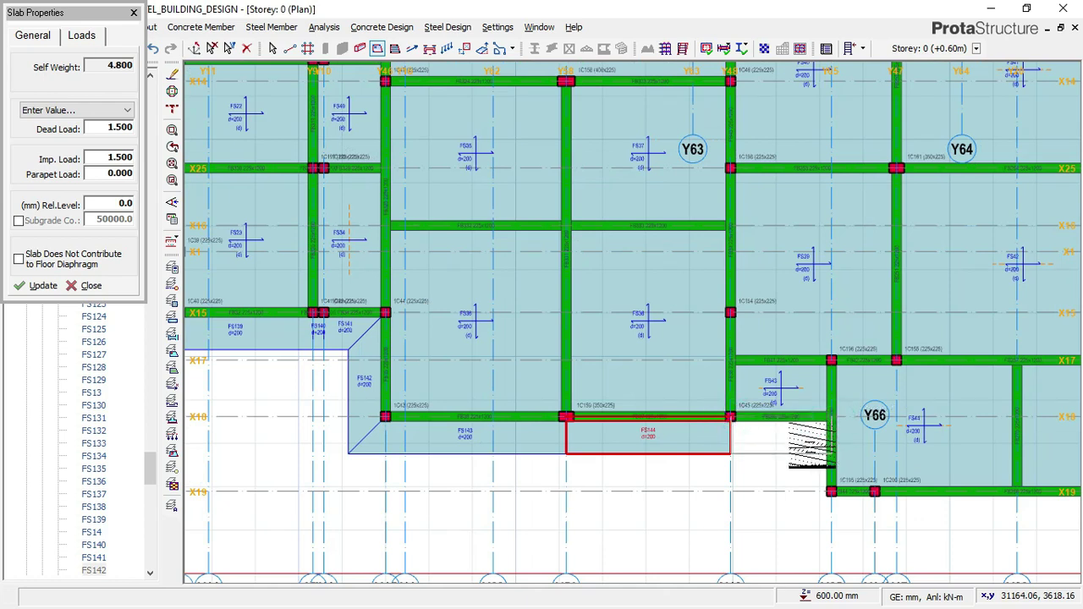
left_click(838, 495)
scroll(829, 489, "up", 2)
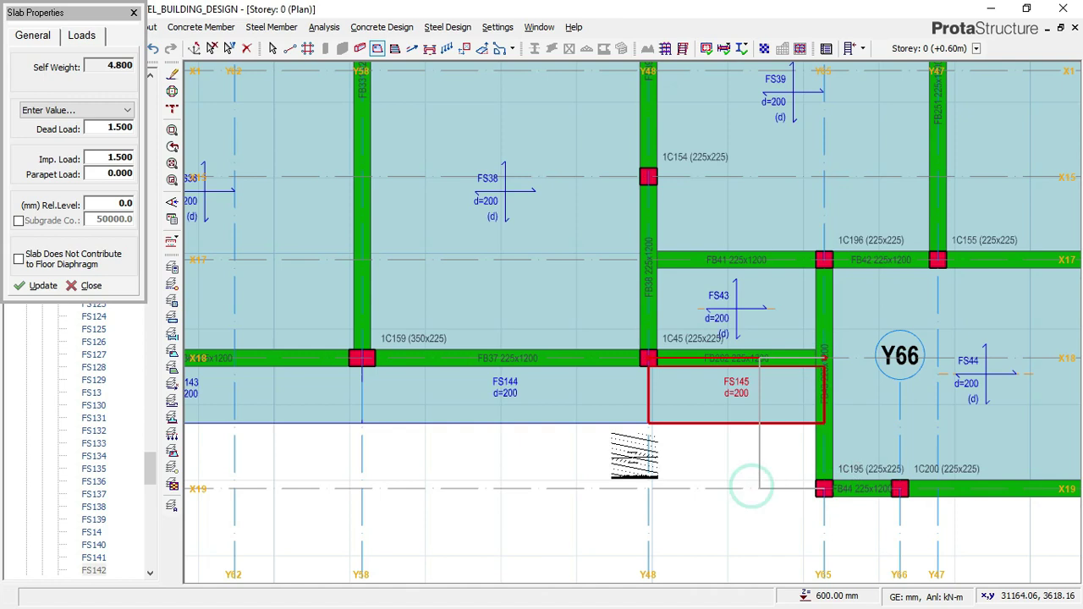
left_click(597, 430)
Insert a cantilever slab along the outer side of beam FB44, on axis X19 from Y65 to Y66.
scroll(558, 405, "down", 1)
scroll(775, 492, "up", 2)
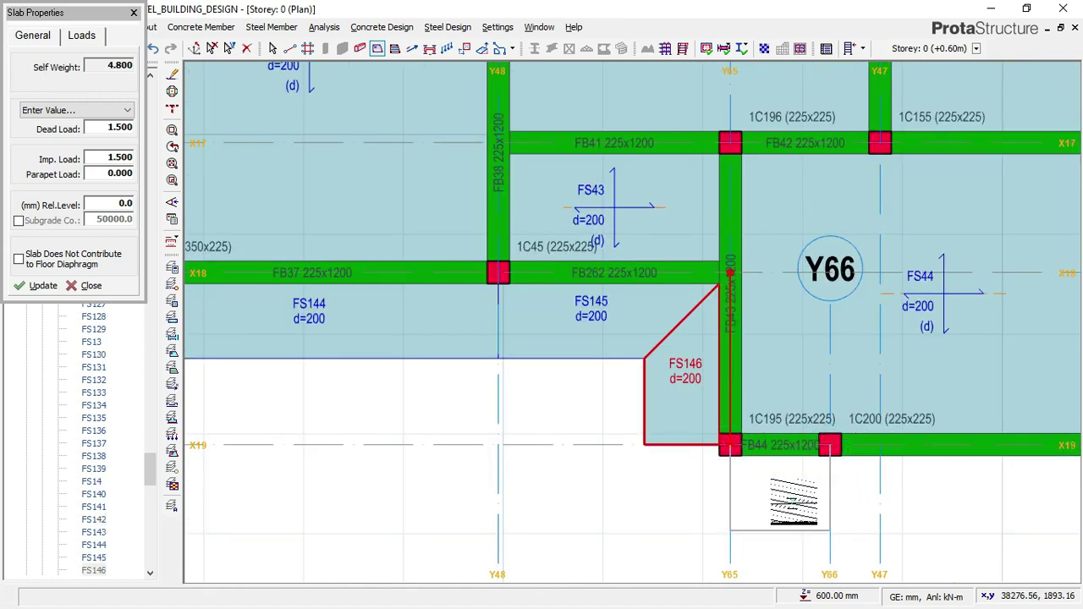
left_click(565, 448)
Insert a cantilever slab along the outer side of beam FB258, on axis X19 from Y66 to axis 1.
scroll(519, 449, "down", 3)
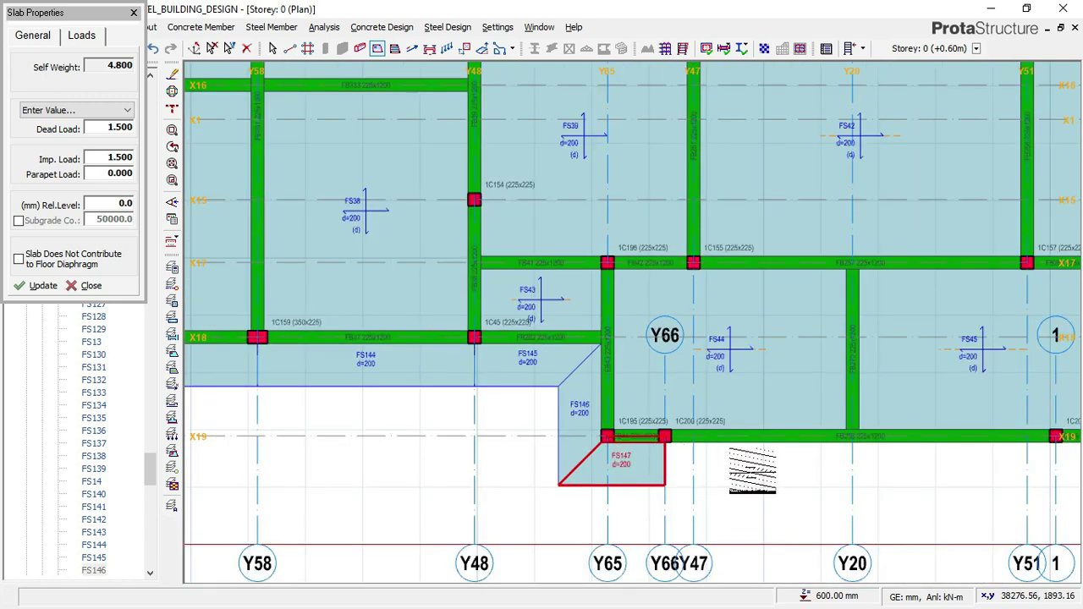
scroll(589, 381, "up", 3)
scroll(871, 447, "down", 3)
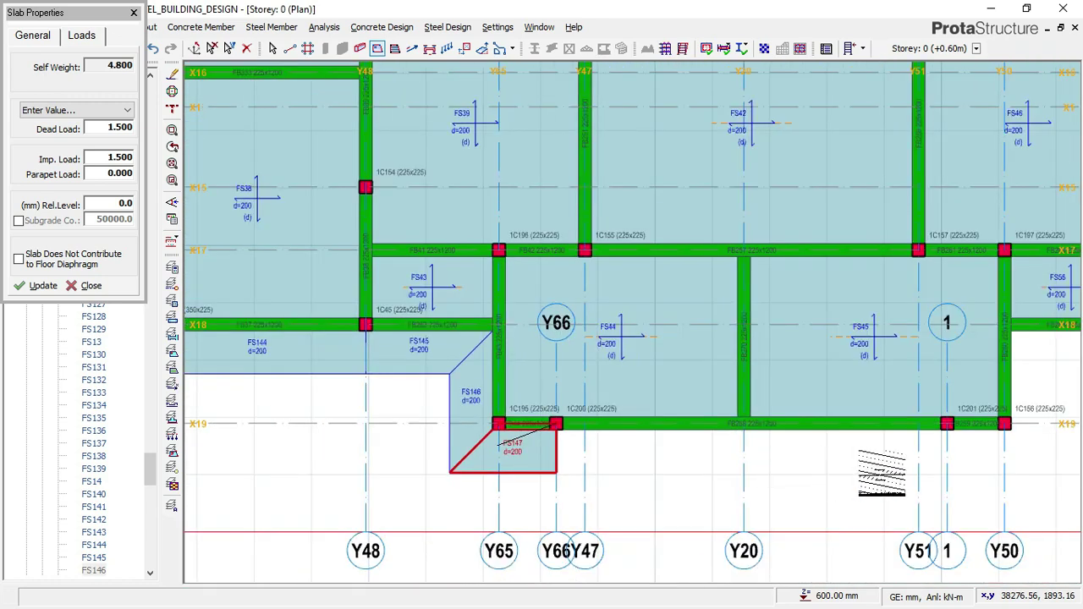
scroll(883, 435, "up", 2)
left_click(833, 428)
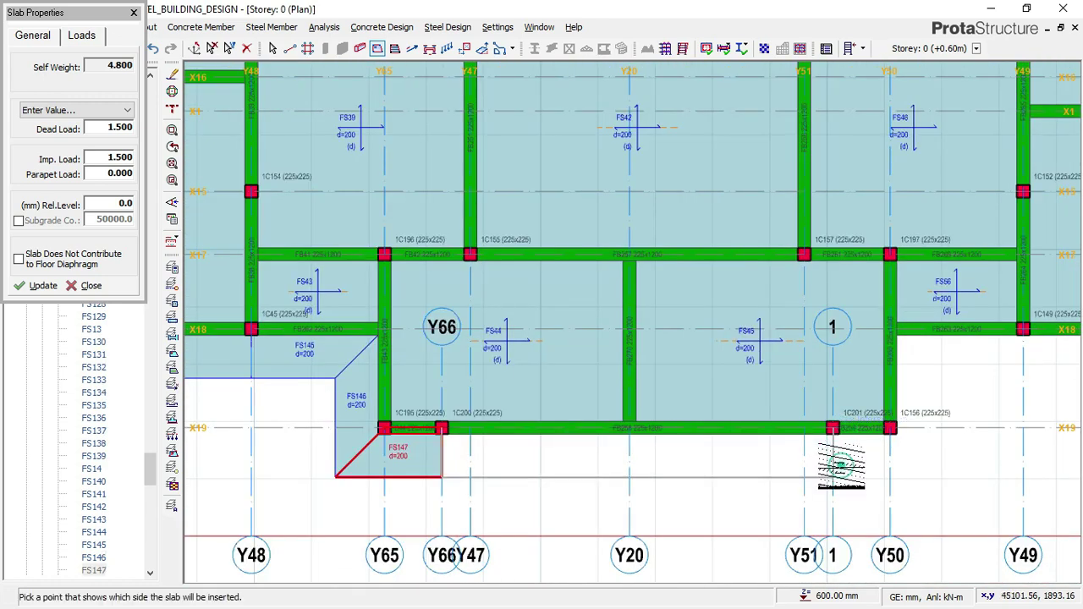
left_click(838, 436)
Insert cantilever slabs along beam FB259 on axis X19 from axis 1 to Y50 and beam FB260 on axis Y50 from X19 to X18.
scroll(829, 430, "up", 1)
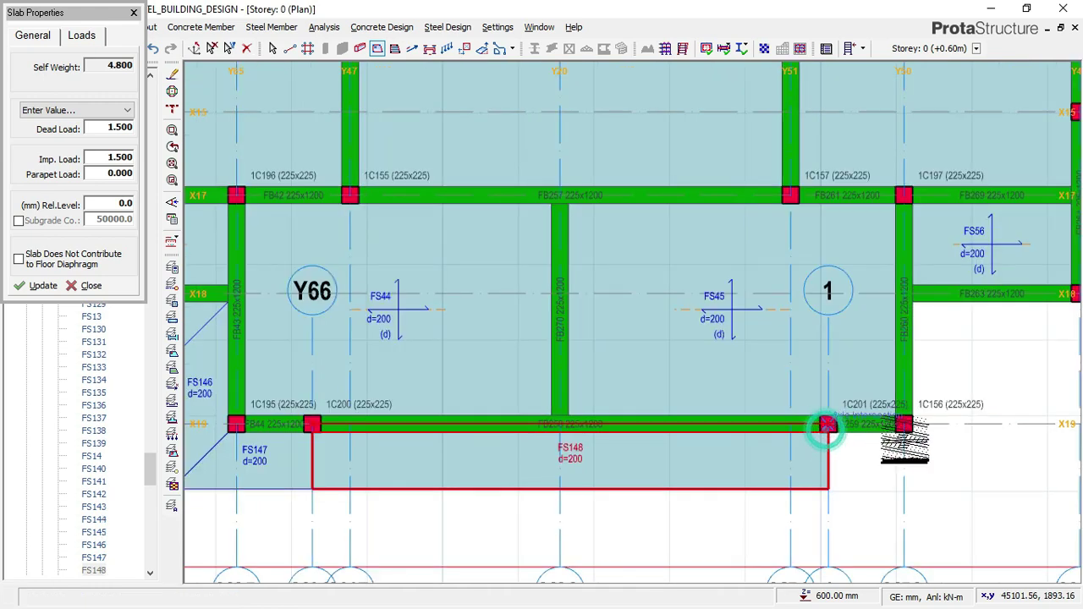
left_click(905, 426)
left_click(903, 430)
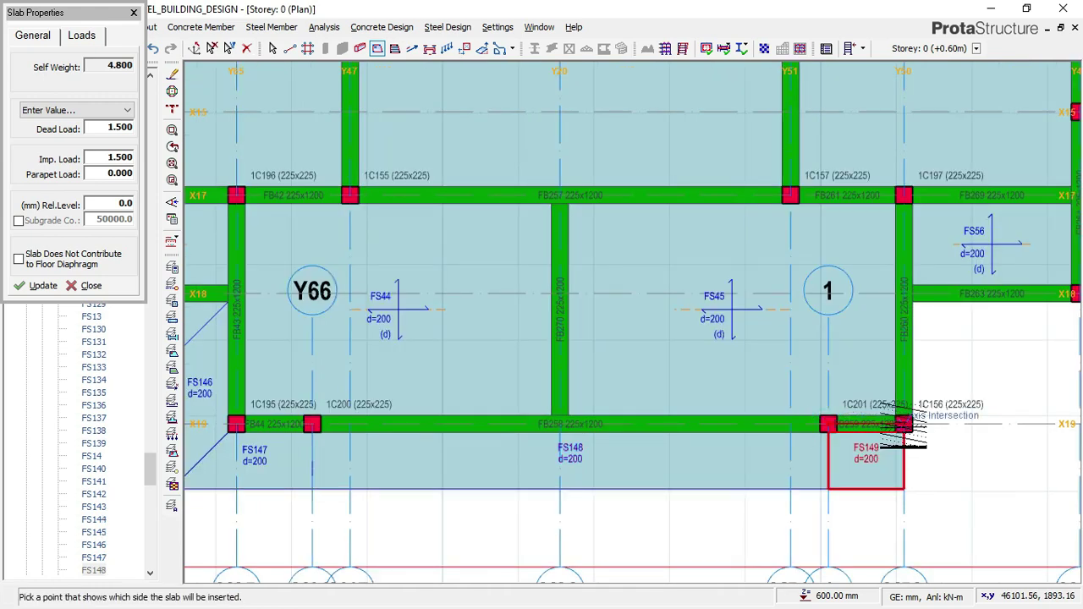
left_click(904, 426)
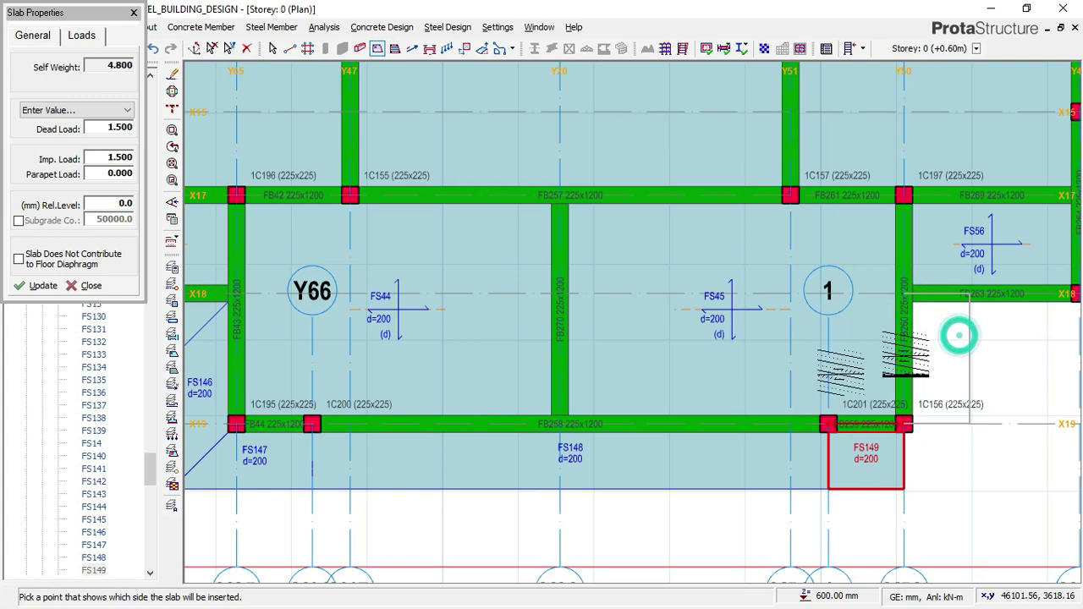
Insert cantilever slabs along beams FB263 and FB271, on axis X18 from Y50 to Y49 and Y49 to Y59.
scroll(863, 373, "down", 3)
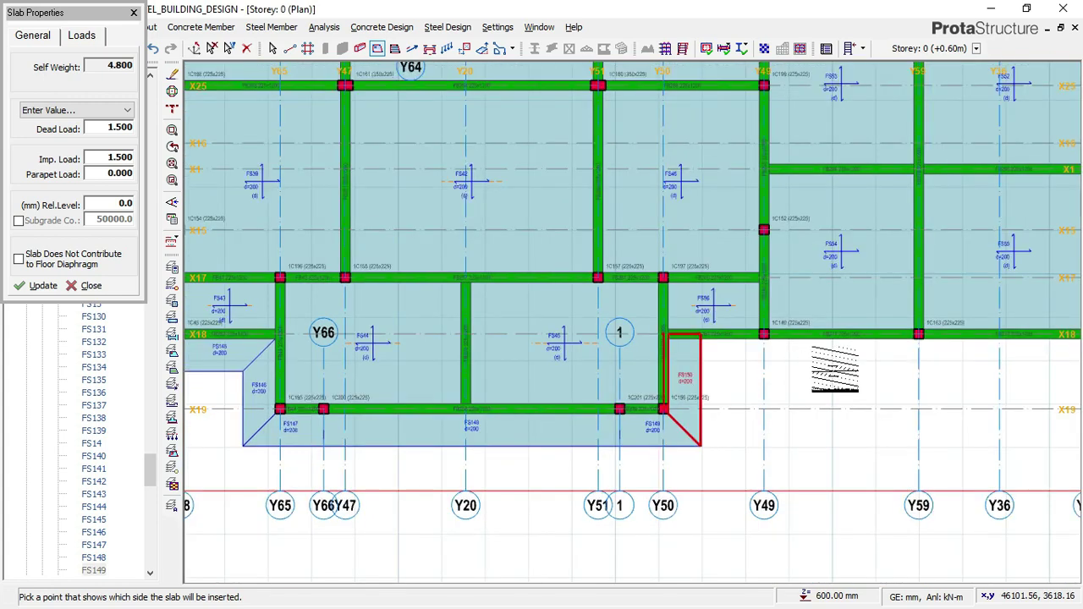
scroll(745, 355, "up", 3)
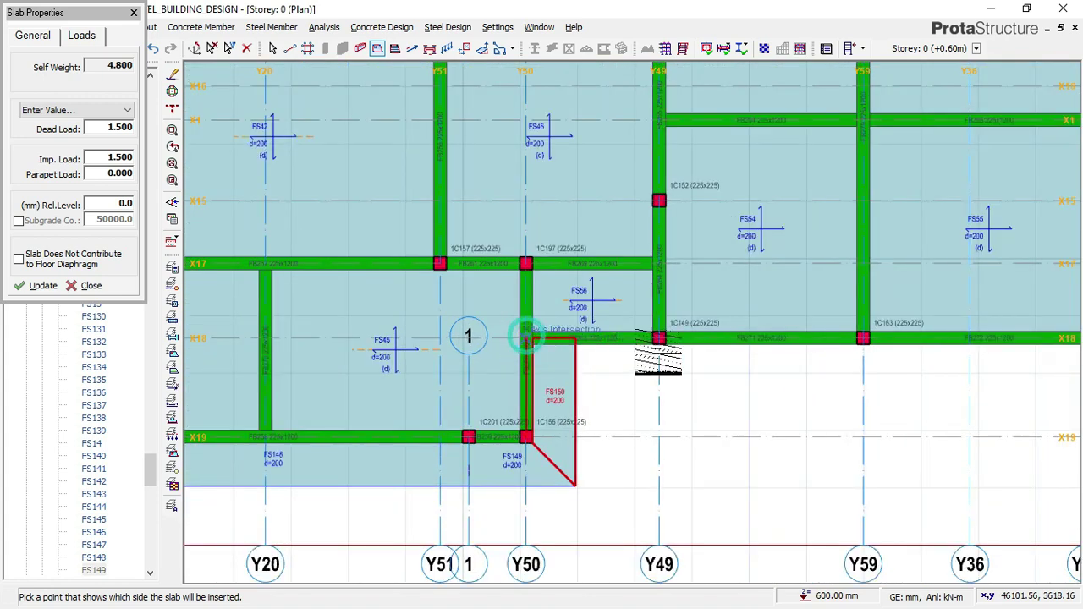
left_click(663, 346)
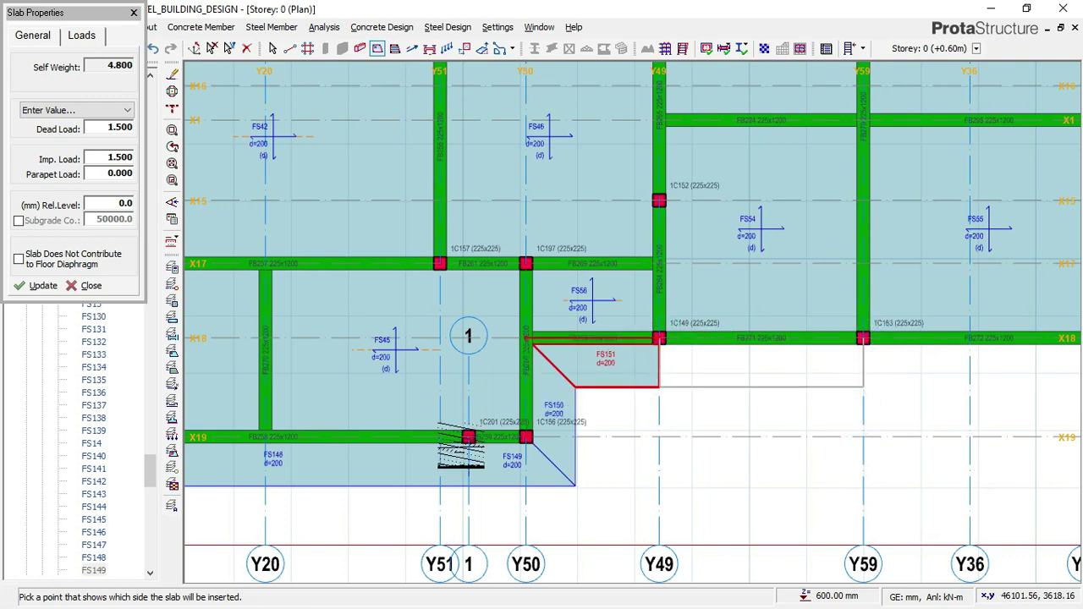
left_click(759, 438)
Insert cantilever slabs along beam FB272 on axis X18 from Y59 to Y37 and beam FB273 on axis Y37 from X18 to X15.
scroll(880, 410, "down", 2)
middle_click_drag(773, 418, 496, 472)
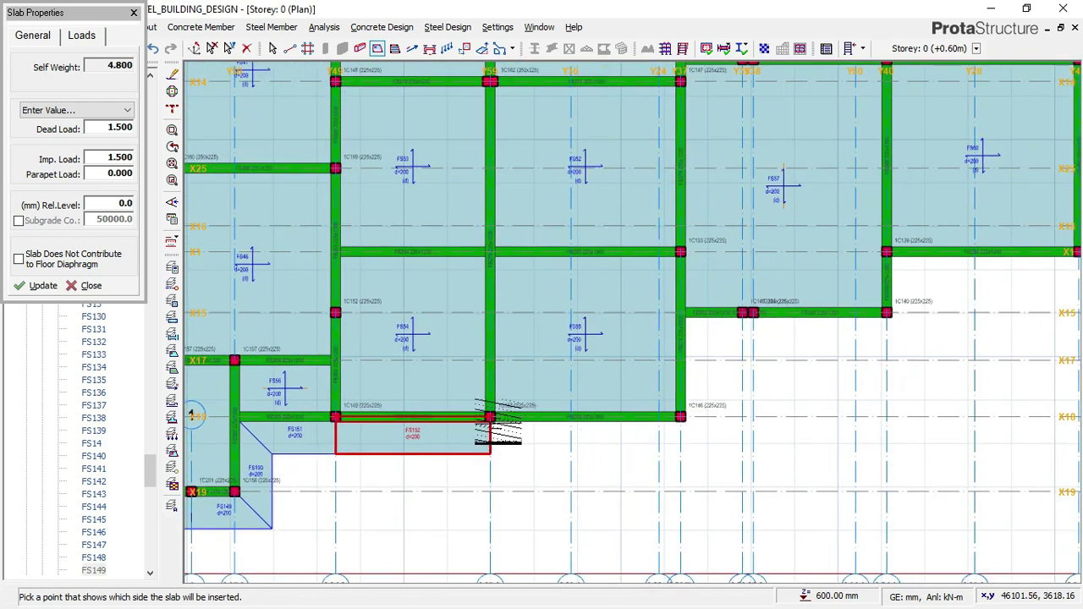
scroll(497, 422, "up", 2)
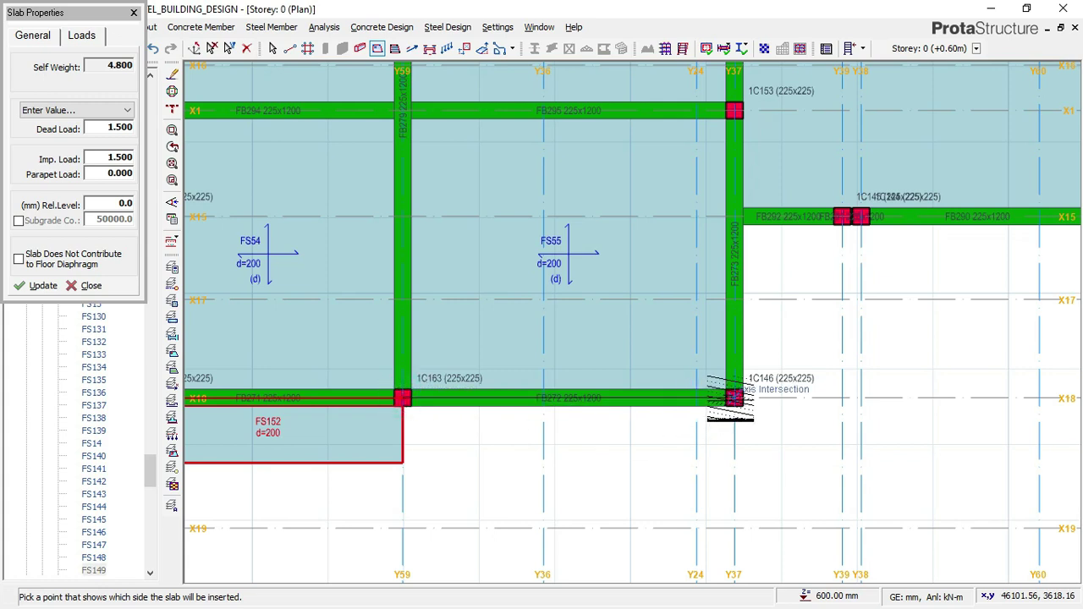
left_click(758, 406)
scroll(756, 398, "up", 1)
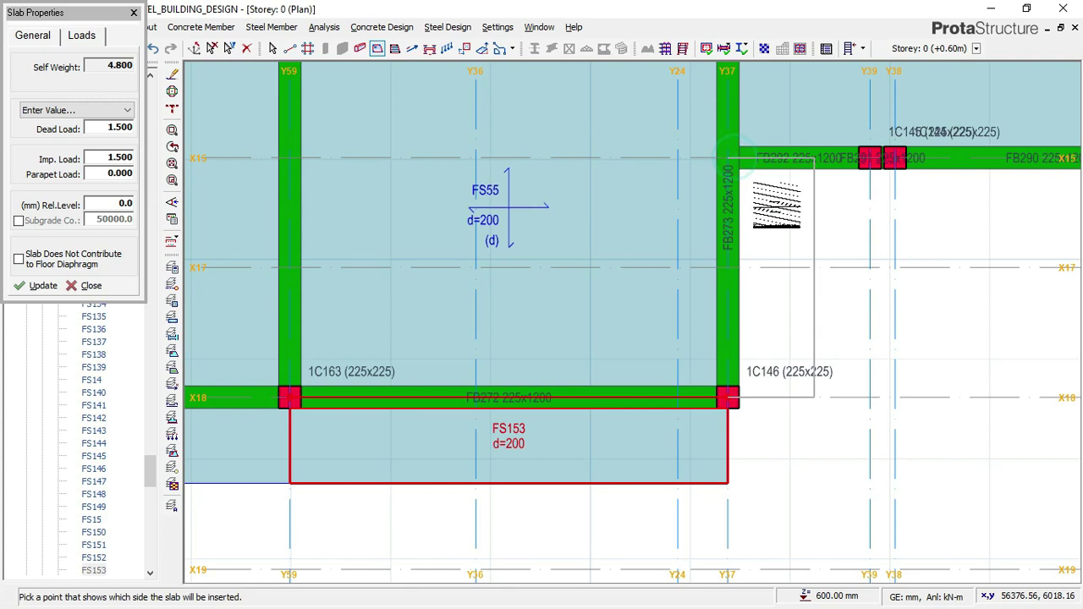
left_click(550, 384)
Insert cantilever slabs along the outer side of beams FB292, FB291 and FB290, on axis X15 from Y37 to Y40.
scroll(551, 384, "down", 1)
middle_click_drag(784, 331, 632, 455)
scroll(643, 333, "up", 1)
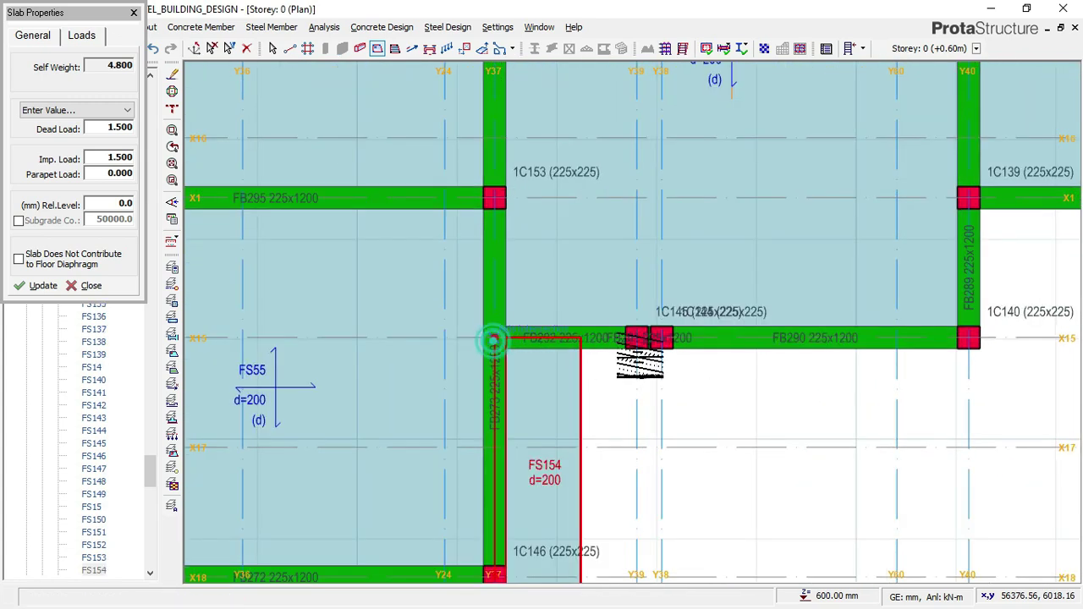
left_click(641, 347)
left_click(681, 383)
left_click(666, 354)
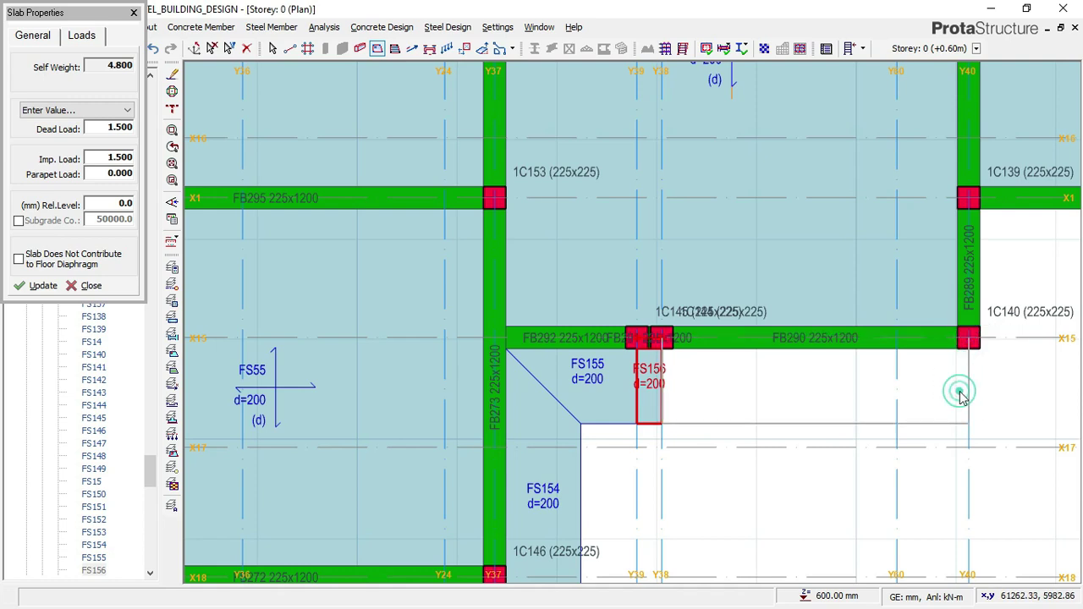
left_click(732, 421)
Insert cantilever slabs along beam FB289 on axis Y40 from X15 to X1 and beam FB293 on axis X1 from Y40 to Y41.
scroll(690, 459, "down", 1)
middle_click_drag(791, 456, 584, 483)
scroll(648, 429, "up", 1)
scroll(721, 412, "up", 1)
left_click(702, 372)
left_click(704, 191)
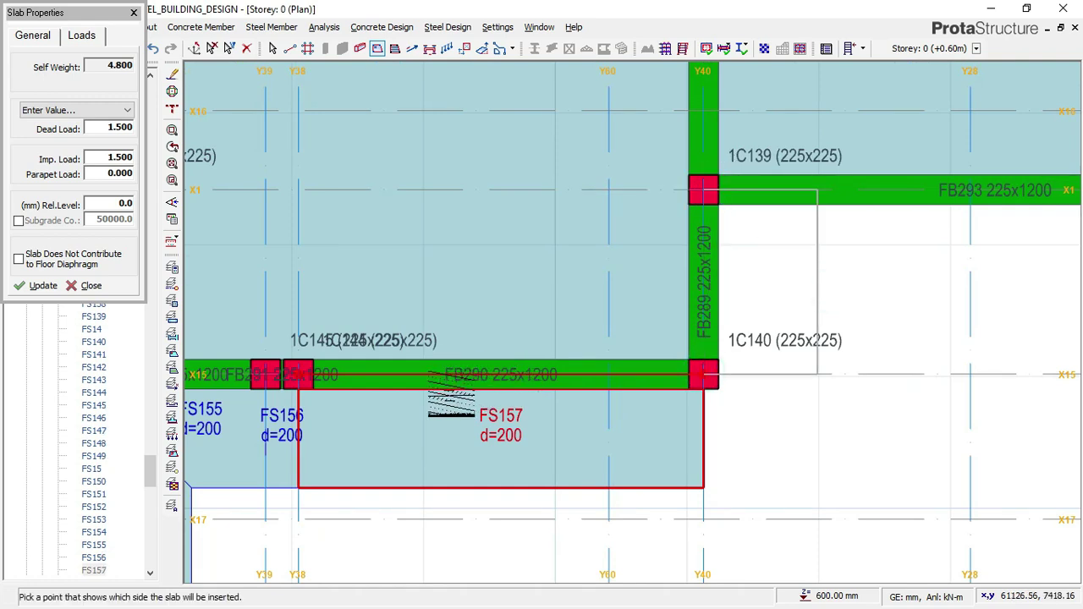
scroll(460, 403, "down", 3)
scroll(693, 410, "up", 3)
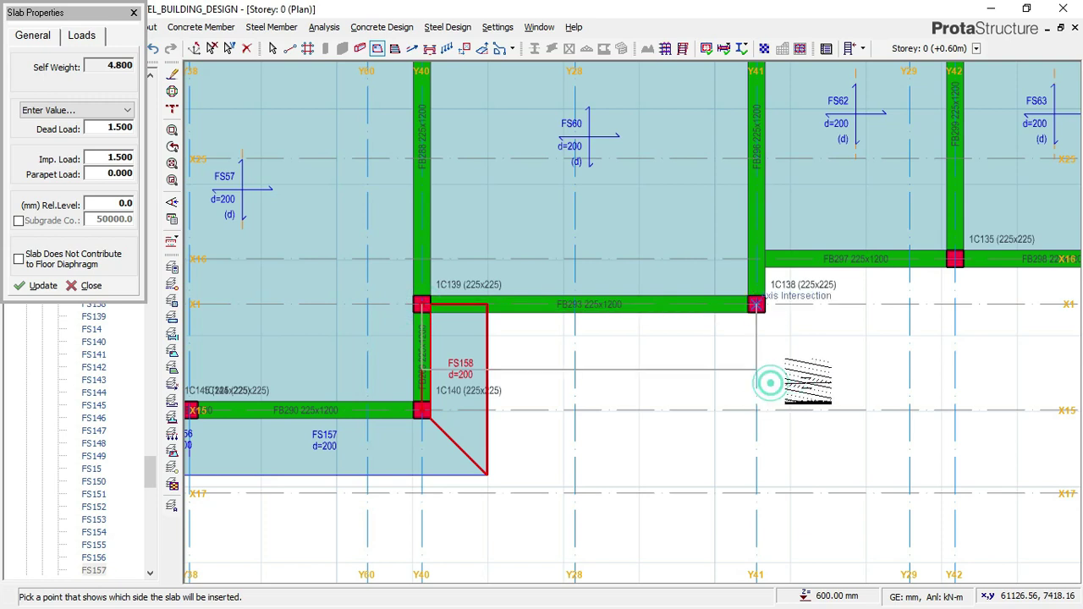
left_click(711, 418)
Insert cantilever slabs on axis Y41 from X1 to X16 and along beams FB297 and FB298 on axis X16 from Y41 to Y43.
middle_click_drag(821, 372, 505, 507)
scroll(495, 427, "up", 1)
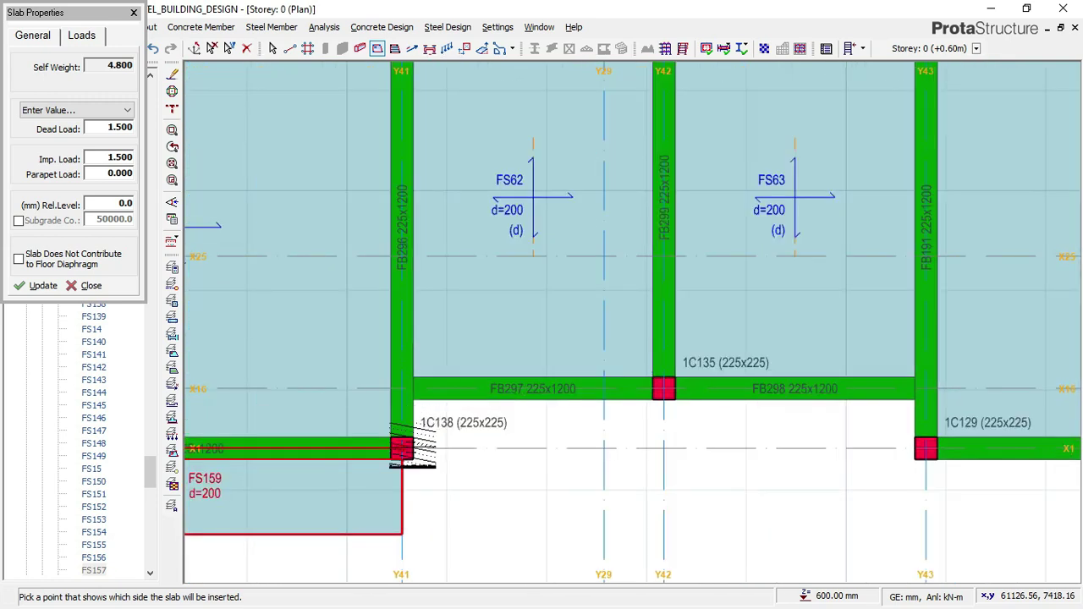
left_click(416, 391)
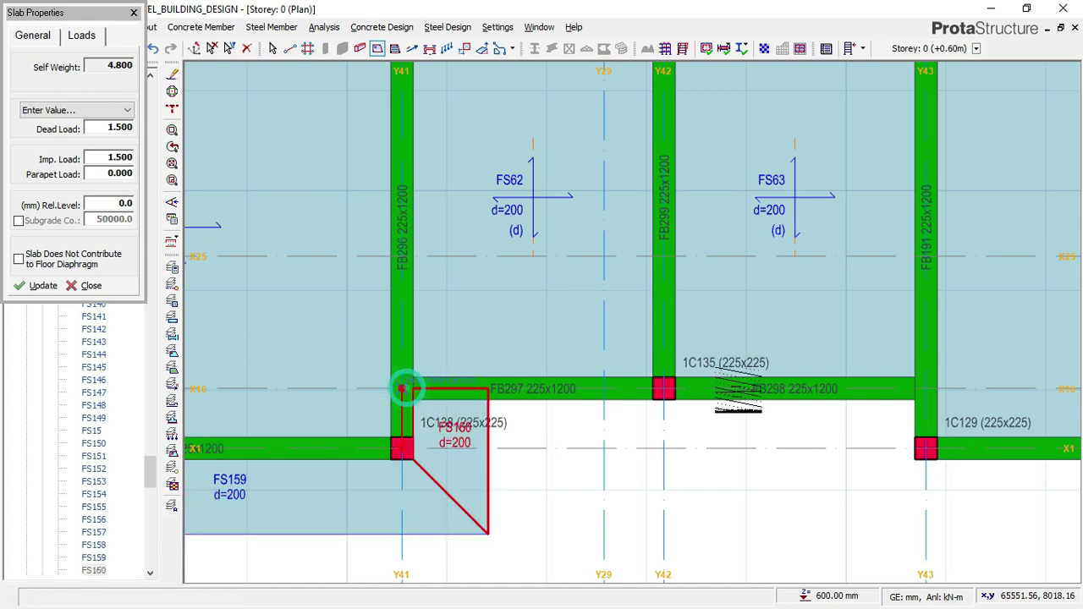
left_click(665, 392)
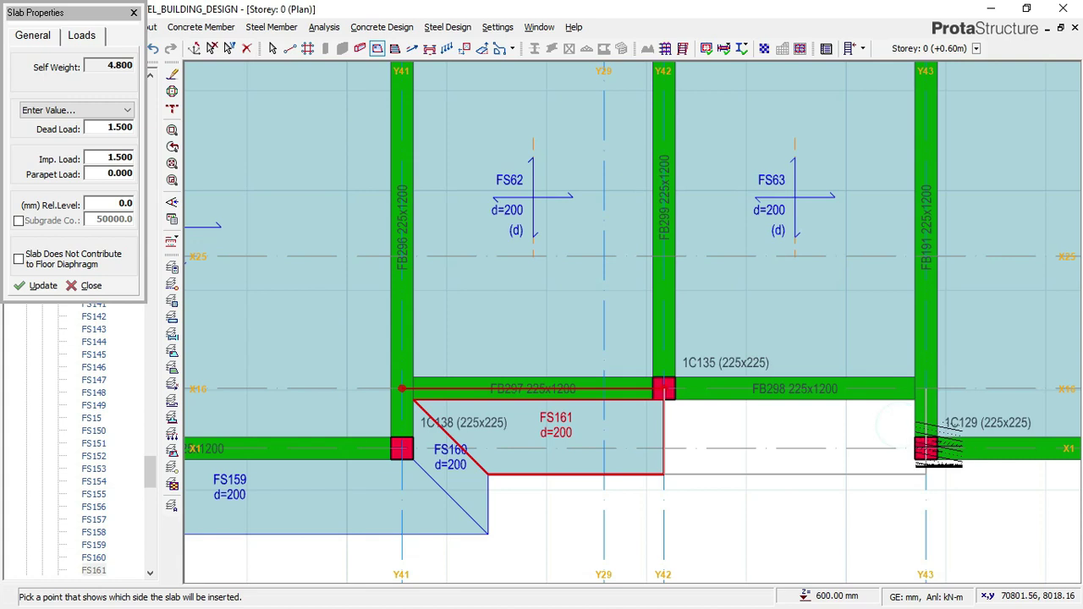
left_click(930, 454)
Insert cantilever slabs along beam FB190 on axis X1 from Y43 to Y34 and on axis Y43 from X1 to X16.
scroll(438, 450, "down", 2)
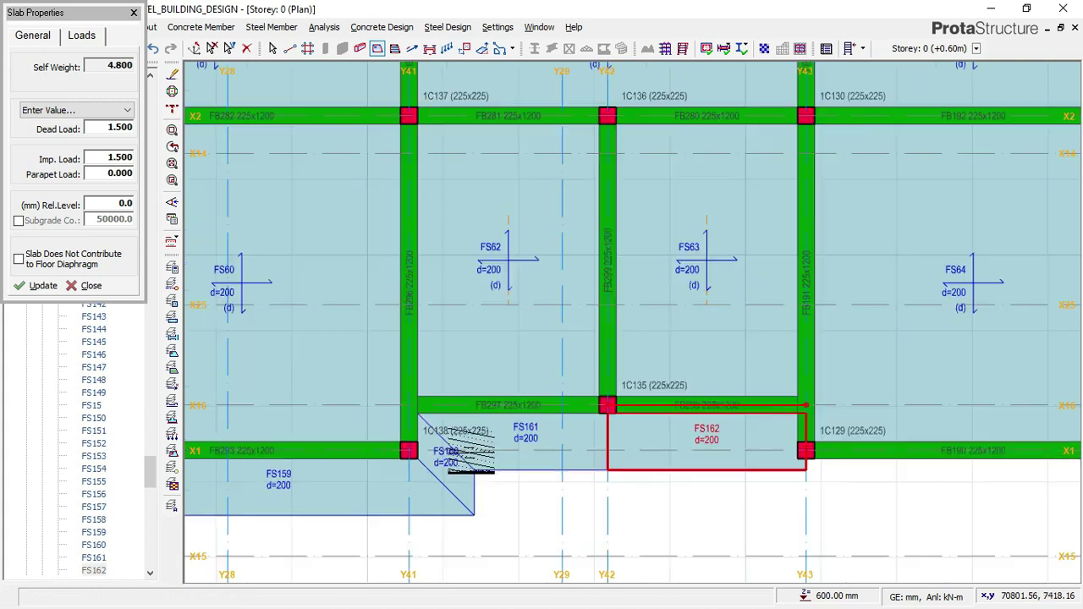
middle_click_drag(871, 454, 684, 466)
scroll(681, 465, "up", 1)
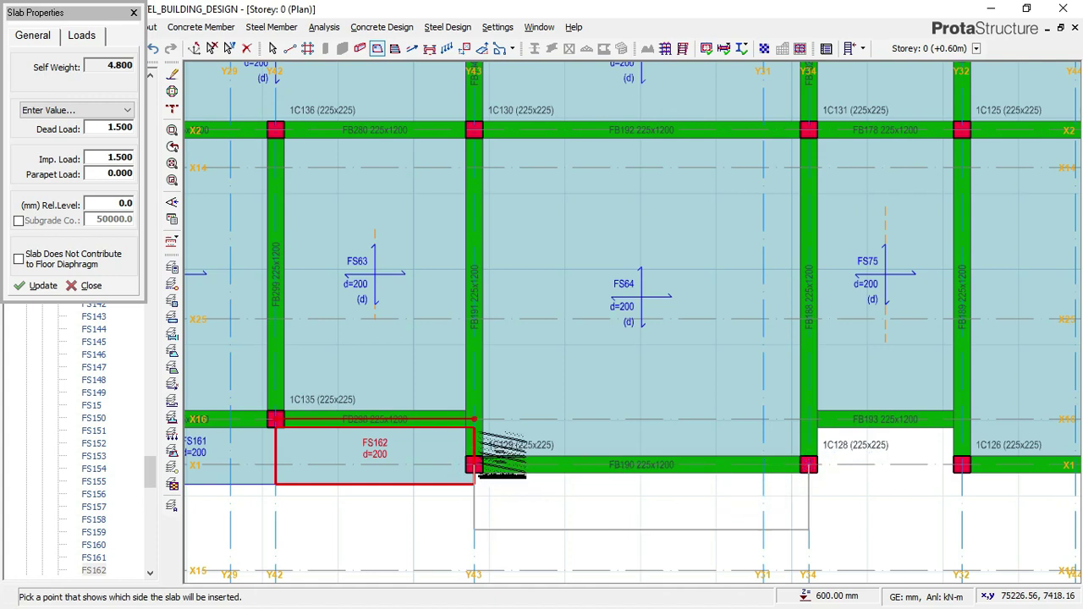
left_click(470, 457)
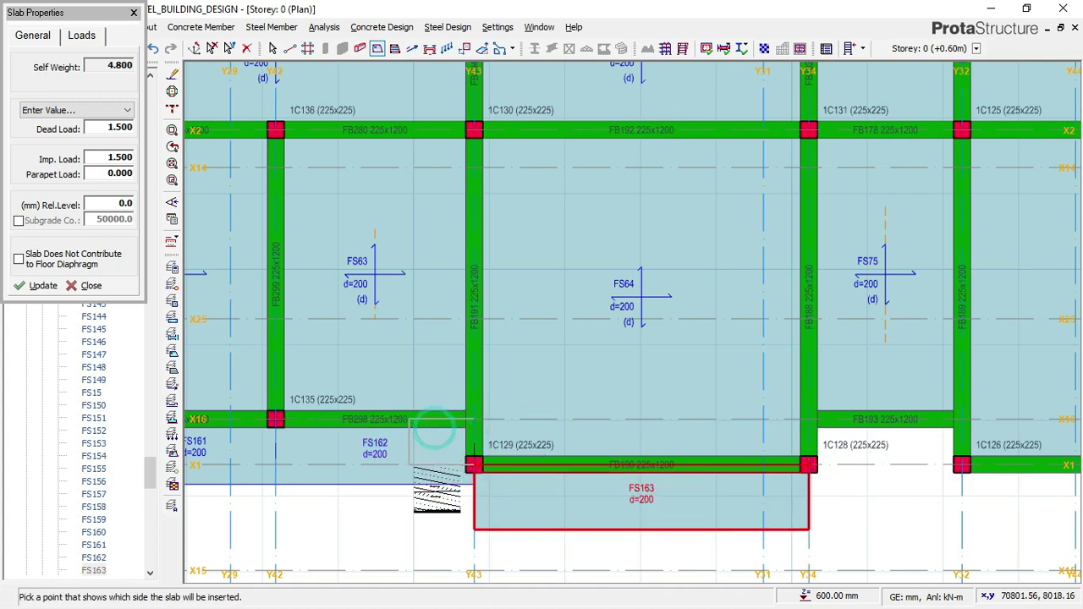
left_click(406, 505)
Insert cantilever slabs along beam FB193 on axis X16 from Y34 to Y32 and on axis Y34 between X16 and X1.
scroll(350, 475, "down", 2)
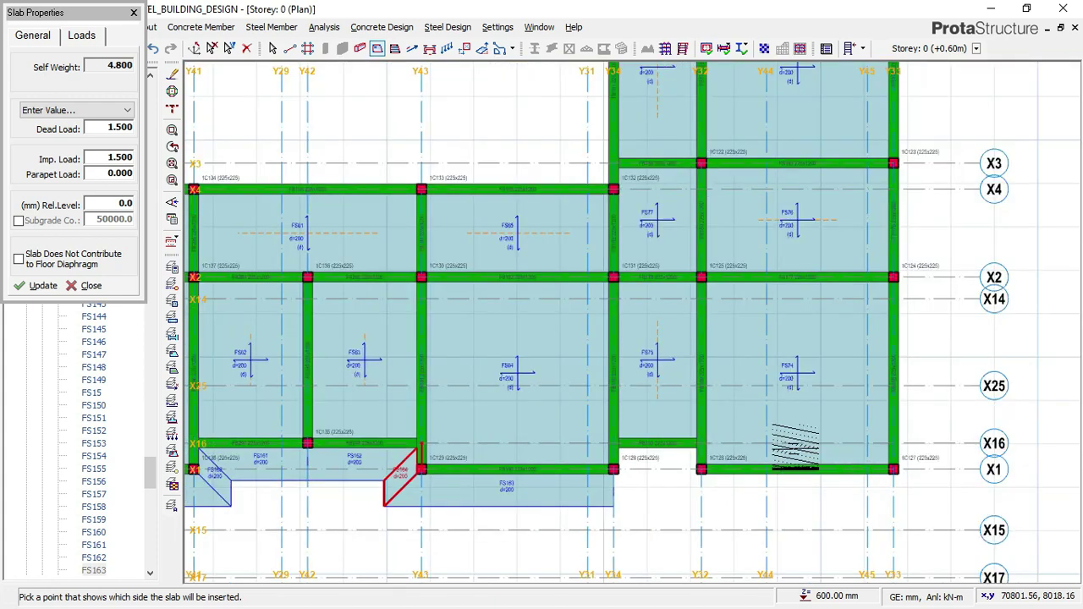
scroll(696, 457, "up", 4)
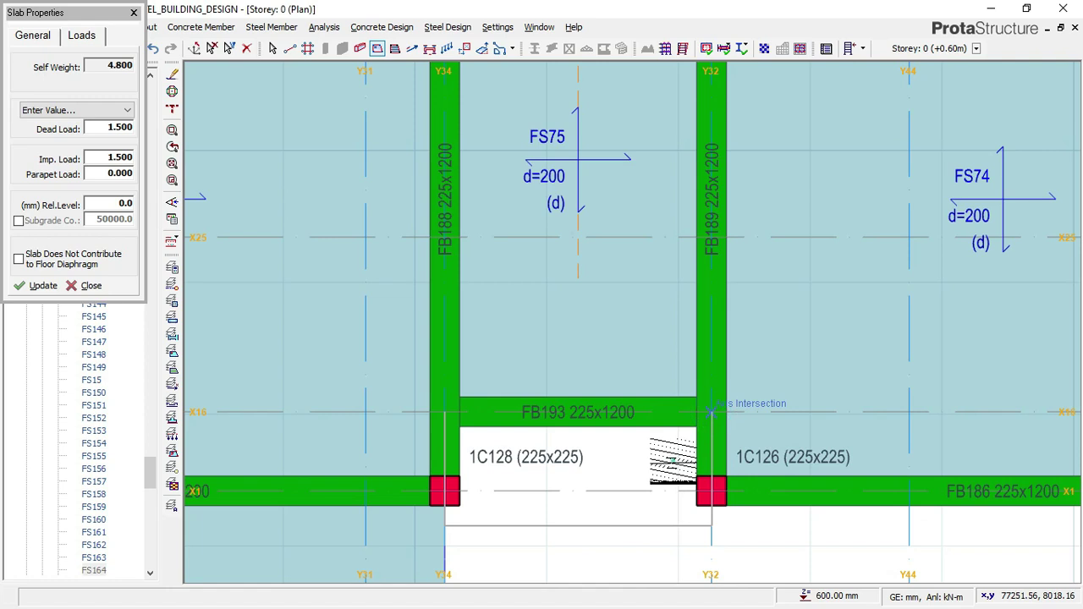
left_click(596, 457)
scroll(603, 404, "down", 1)
scroll(495, 470, "up", 1)
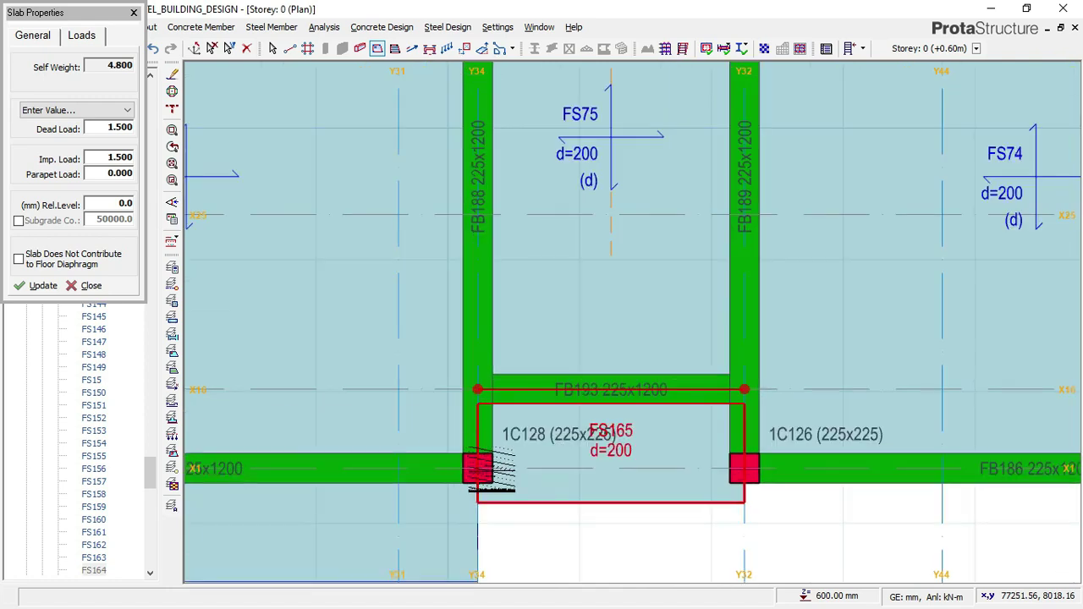
left_click(477, 396)
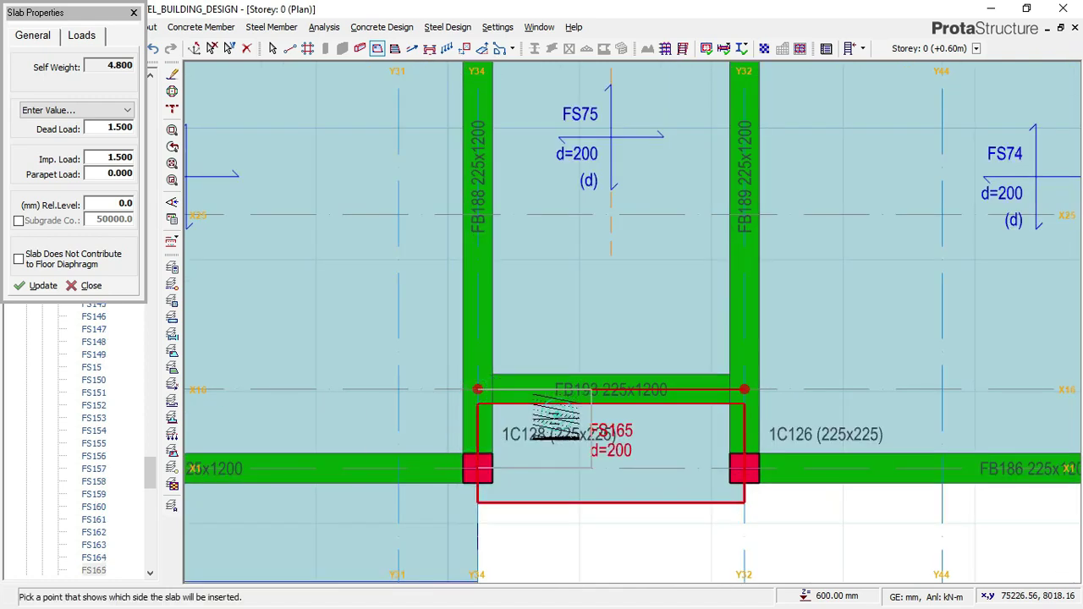
left_click(508, 415)
Insert cantilever slabs along beam FB186 on axis X1 from Y32 to Y33 and on axis Y32 between X1 and X16.
scroll(465, 380, "down", 2)
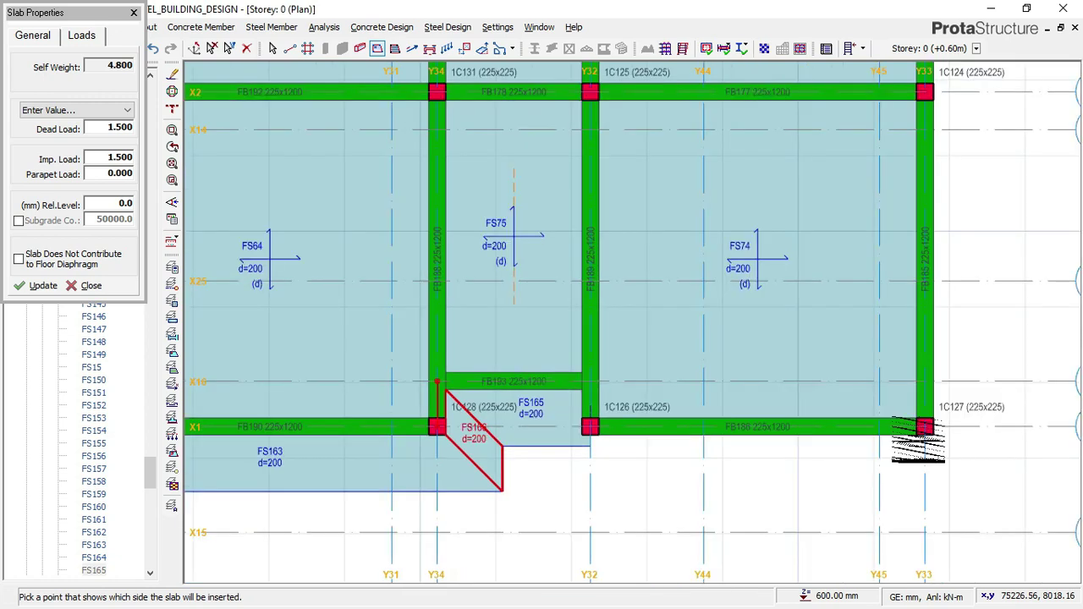
middle_click_drag(757, 439, 606, 438)
scroll(682, 420, "up", 2)
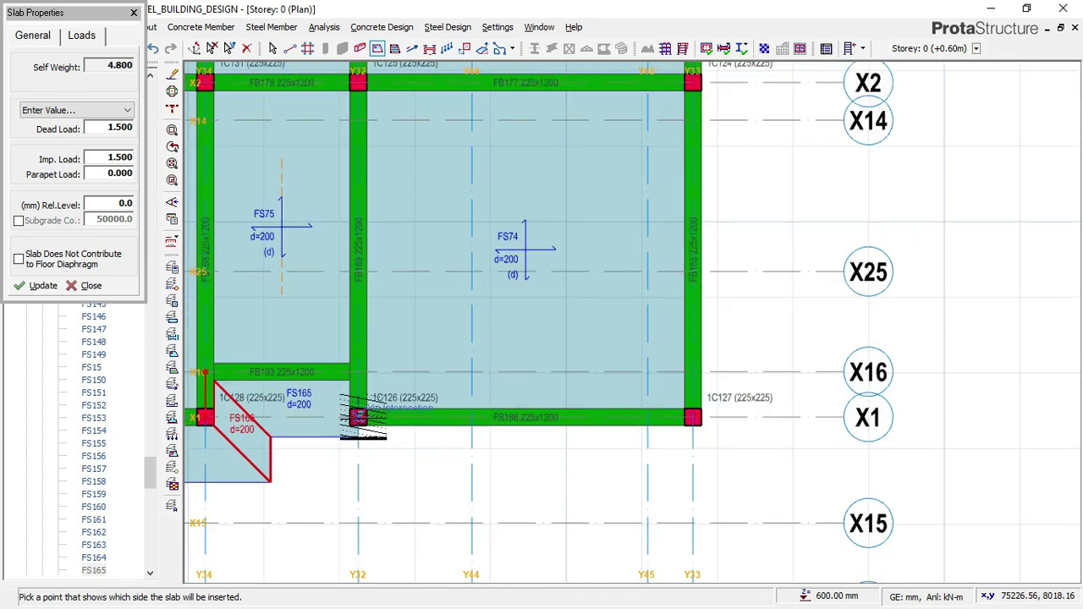
left_click(687, 438)
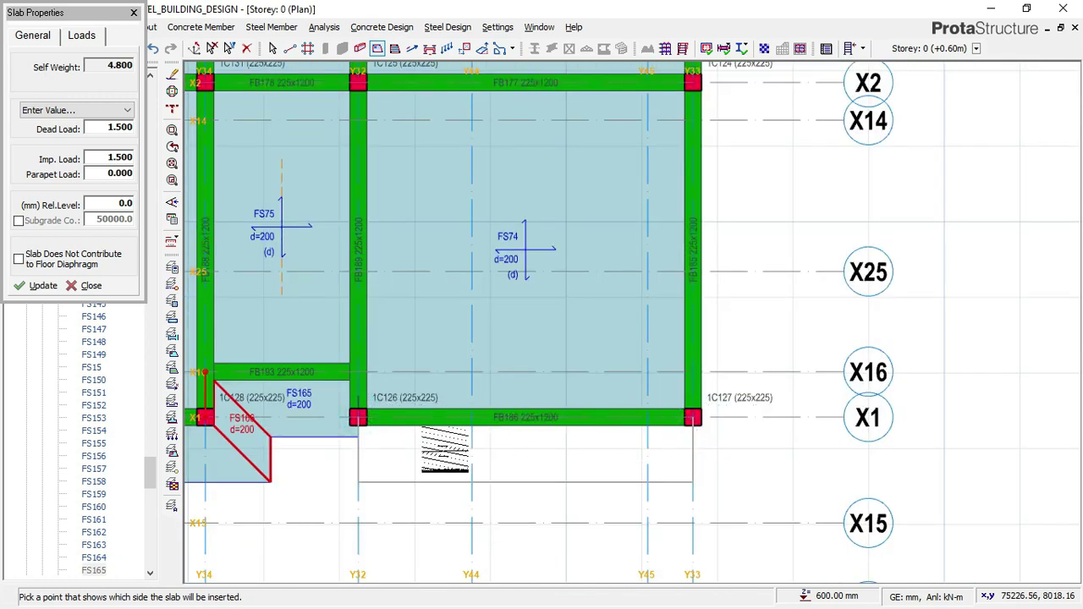
left_click(363, 442)
scroll(358, 406, "up", 1)
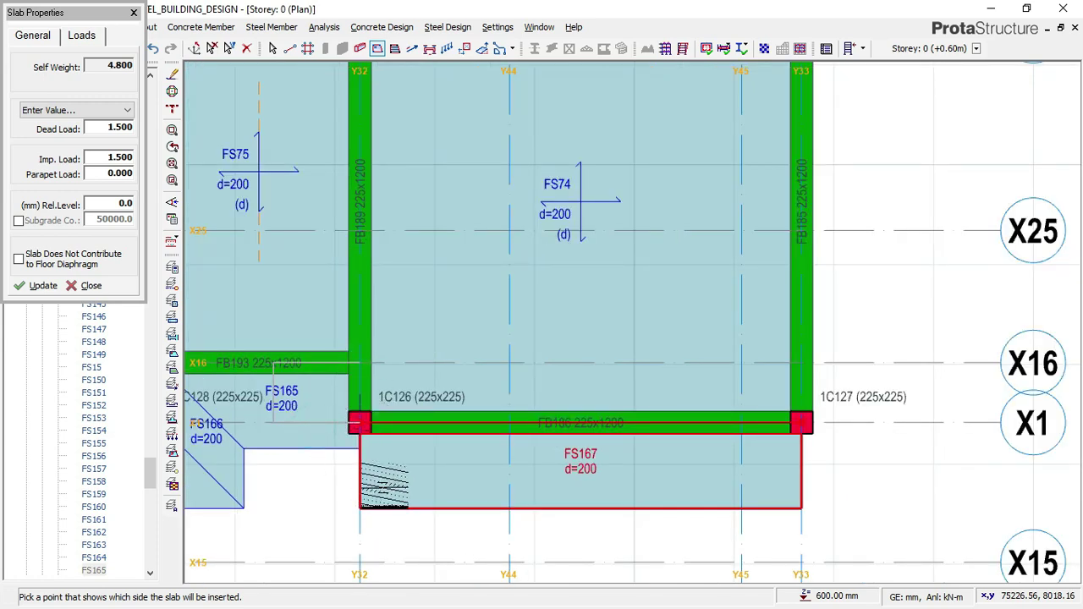
left_click(343, 471)
Insert cantilever slabs along the outer beams on axis Y33, from X1 to X2 and from X2 to X3.
scroll(349, 457, "down", 3)
middle_click_drag(667, 418, 649, 484)
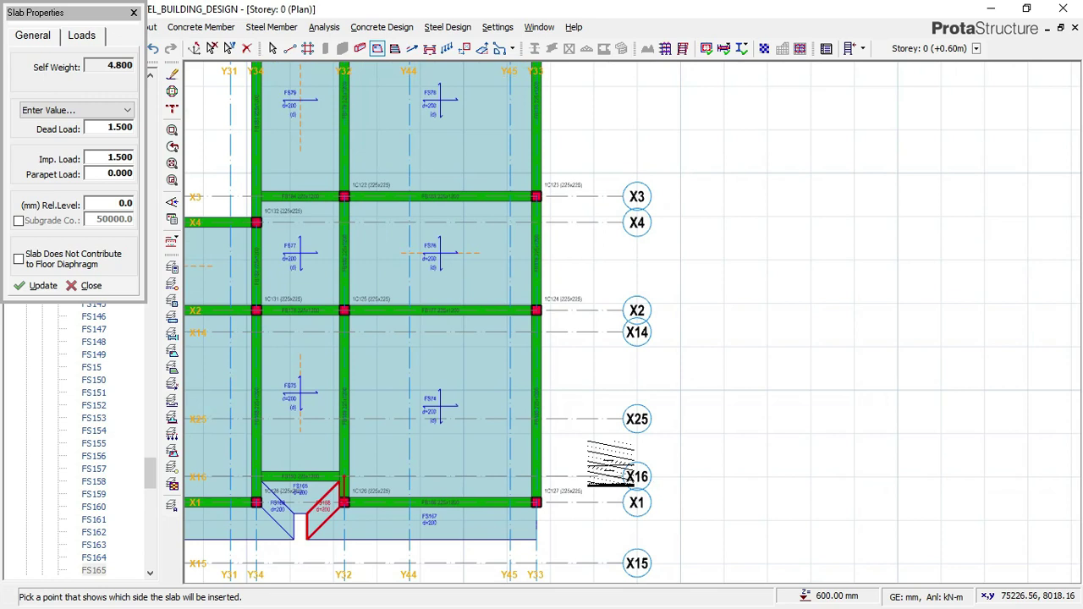
scroll(609, 464, "up", 1)
left_click(513, 514)
left_click(512, 261)
left_click(575, 288)
left_click(659, 393)
middle_click_drag(644, 350, 698, 557)
left_click(565, 468)
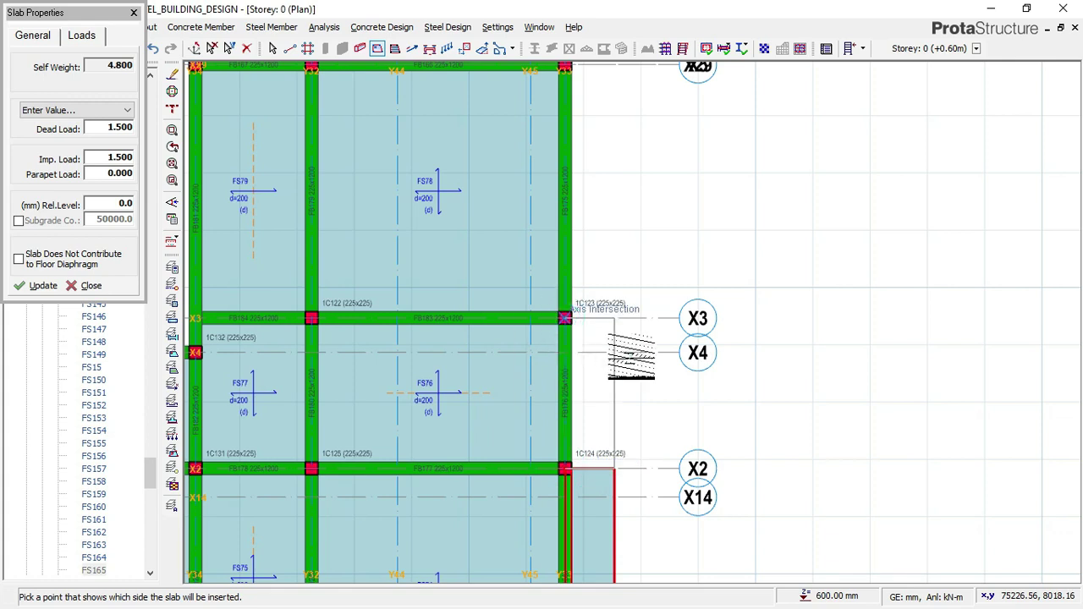
left_click(669, 491)
Insert cantilever slabs on axis Y33 from X3 to column 1C121 and along the end of beam FB166 between Y33 and Y45.
scroll(668, 490, "down", 1)
middle_click_drag(668, 323, 668, 426)
scroll(634, 422, "up", 1)
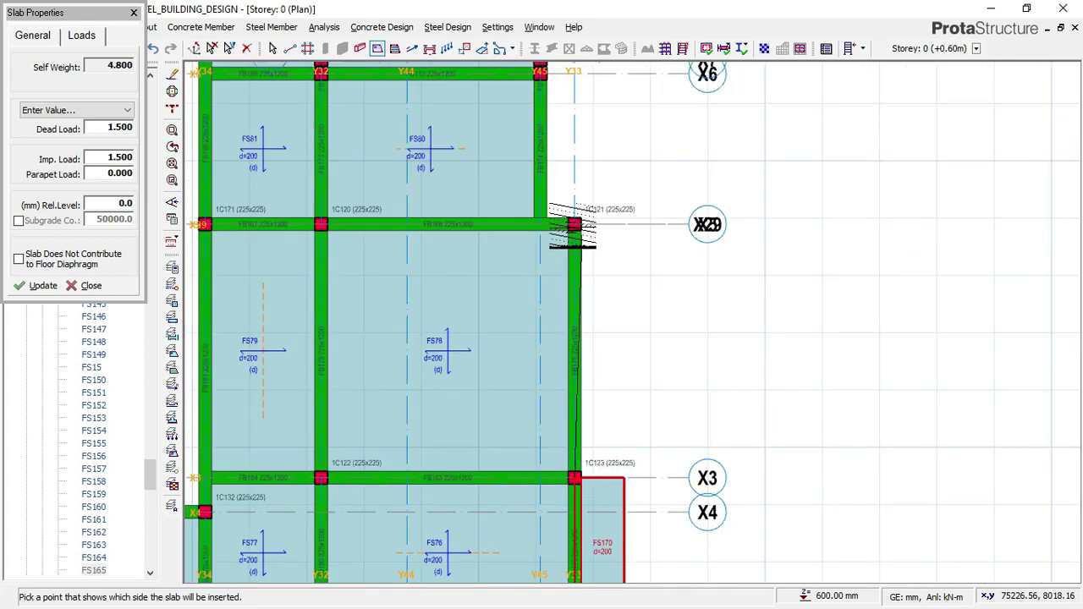
left_click(566, 173)
scroll(566, 173, "up", 4)
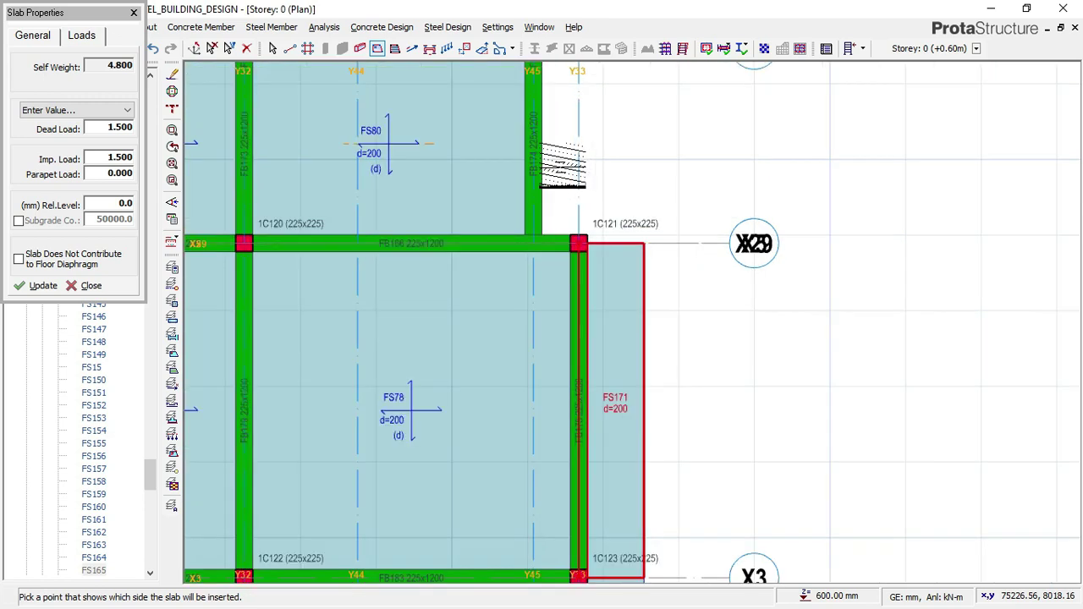
left_click(589, 288)
left_click(509, 282)
left_click(566, 220)
Insert cantilever slabs along the outer side of axis Y45 from beam FB166 to X6, X6 to X7, and X7 to beam FB159.
middle_click_drag(647, 315, 660, 552)
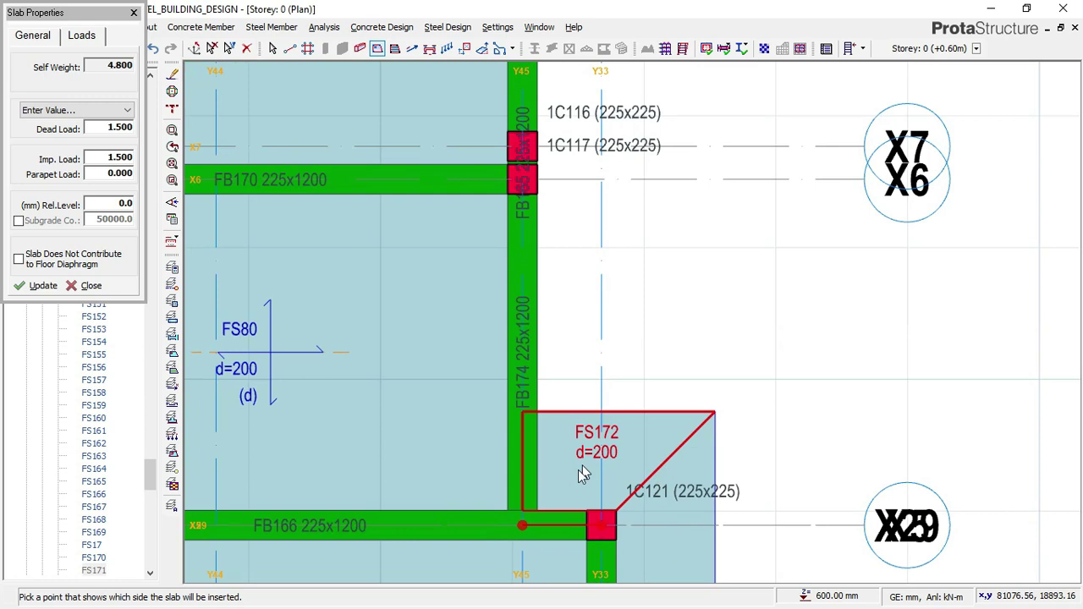
left_click(522, 525)
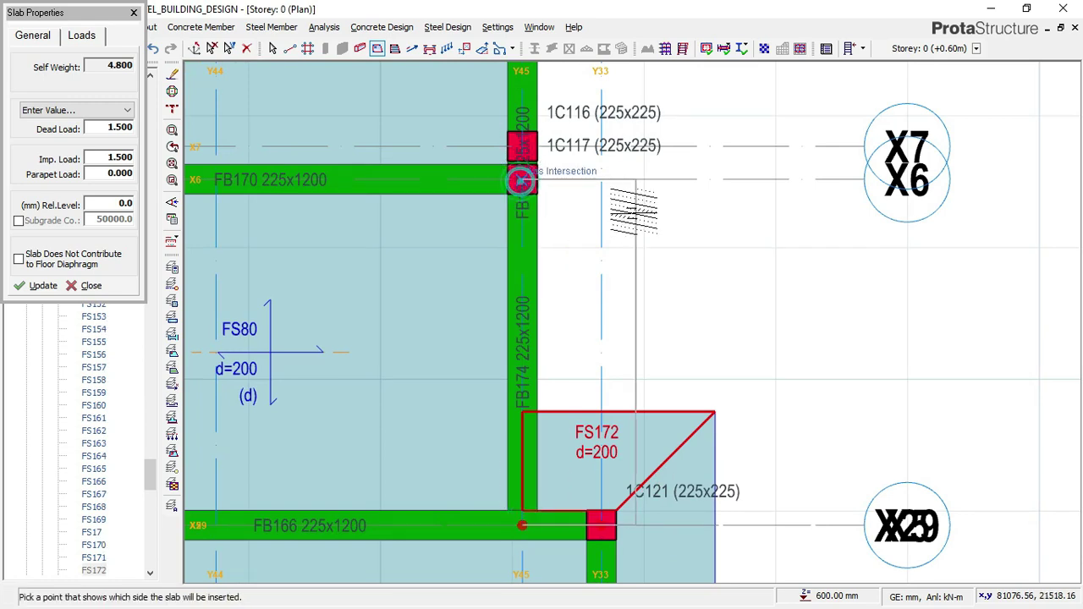
left_click(526, 182)
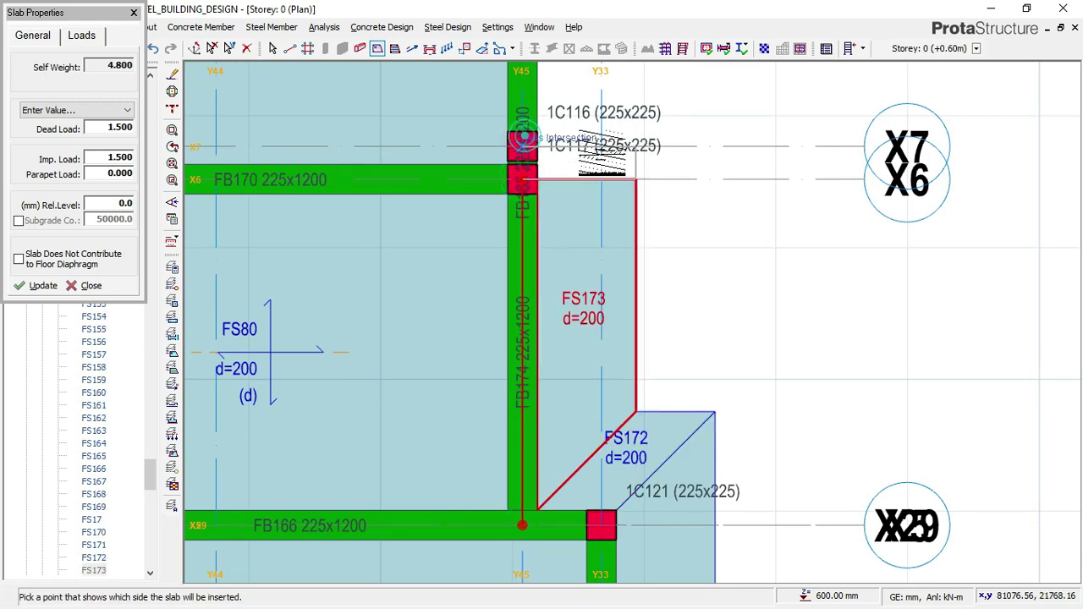
scroll(641, 184, "down", 1)
middle_click_drag(641, 185, 637, 496)
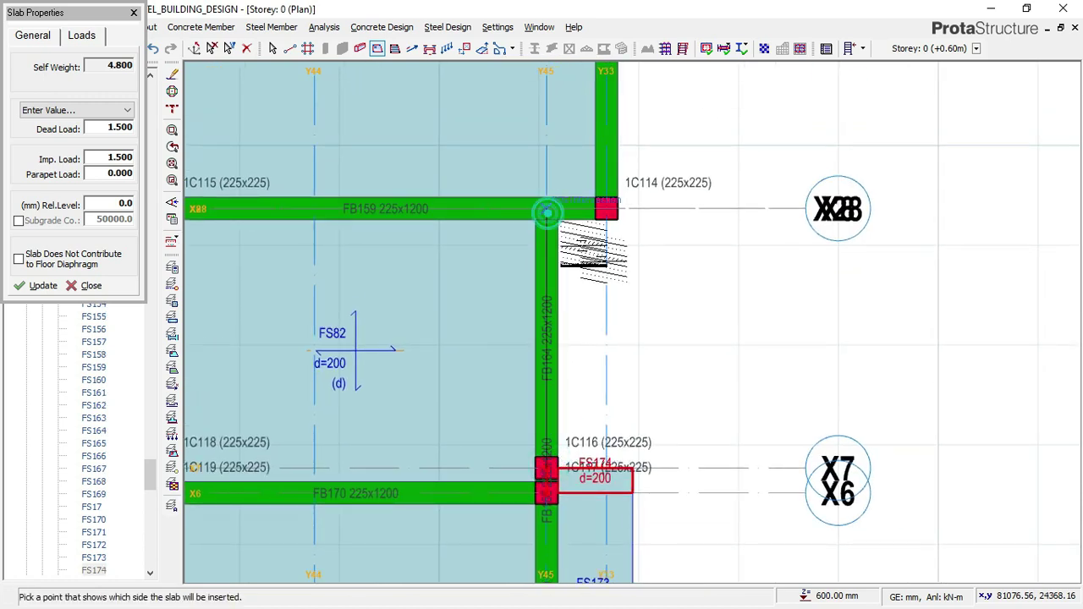
left_click(595, 209)
Try to insert a cantilever slab along the end of beam FB159 between Y45 and Y33, and undo the insertion.
scroll(595, 209, "up", 2)
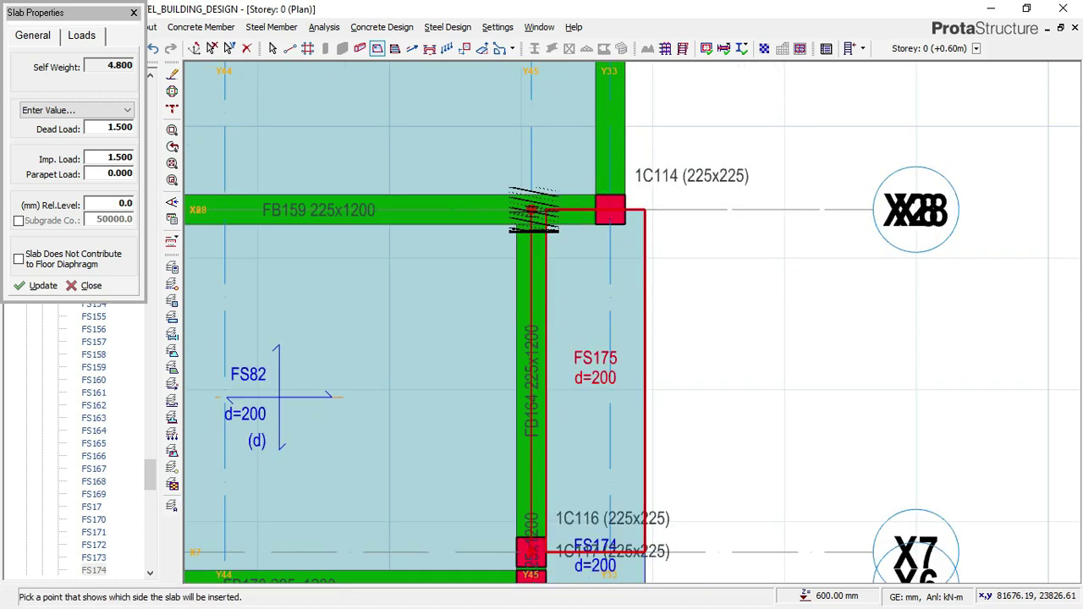
left_click(695, 273)
key("Return")
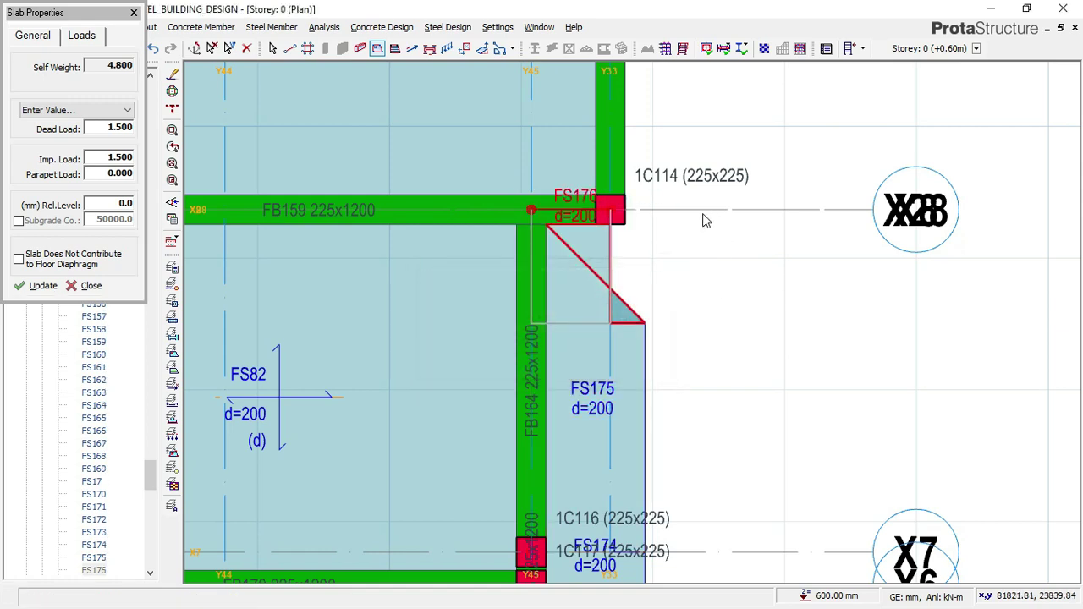
key("ctrl+z")
Insert a cantilever slab along the outer side of beam FB154, on axis Y33 from column 1C114 to axis X9.
middle_click_drag(708, 106, 651, 462)
scroll(611, 427, "down", 1)
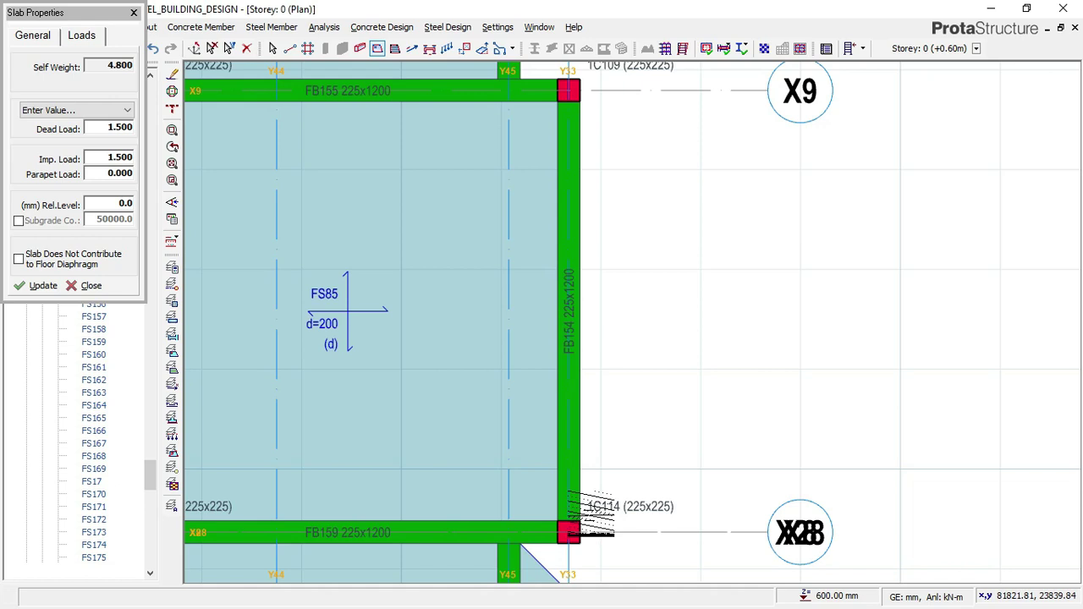
left_click(569, 533)
left_click(568, 89)
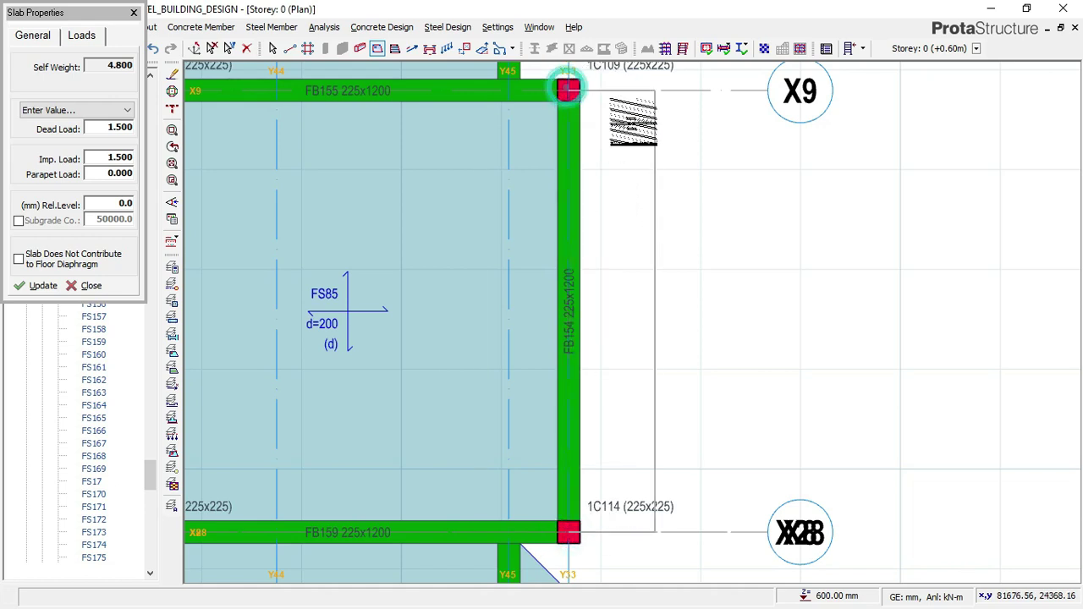
left_click(677, 202)
Insert a cantilever slab along the end of beam FB159 between Y33 and Y45, on the side facing slab FS175.
middle_click_drag(642, 411, 623, 277)
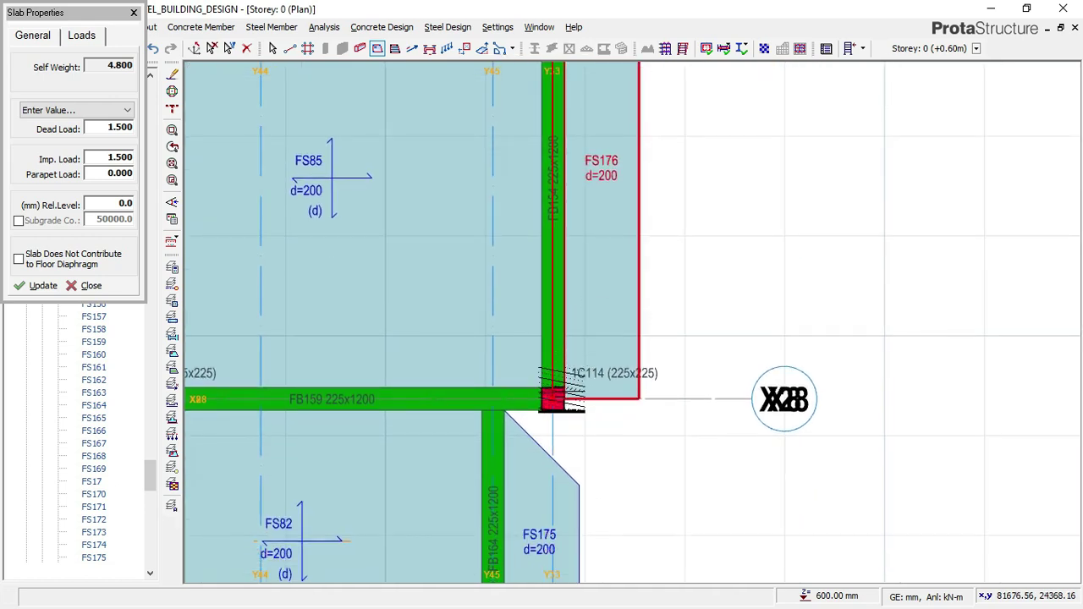
scroll(555, 388, "up", 2)
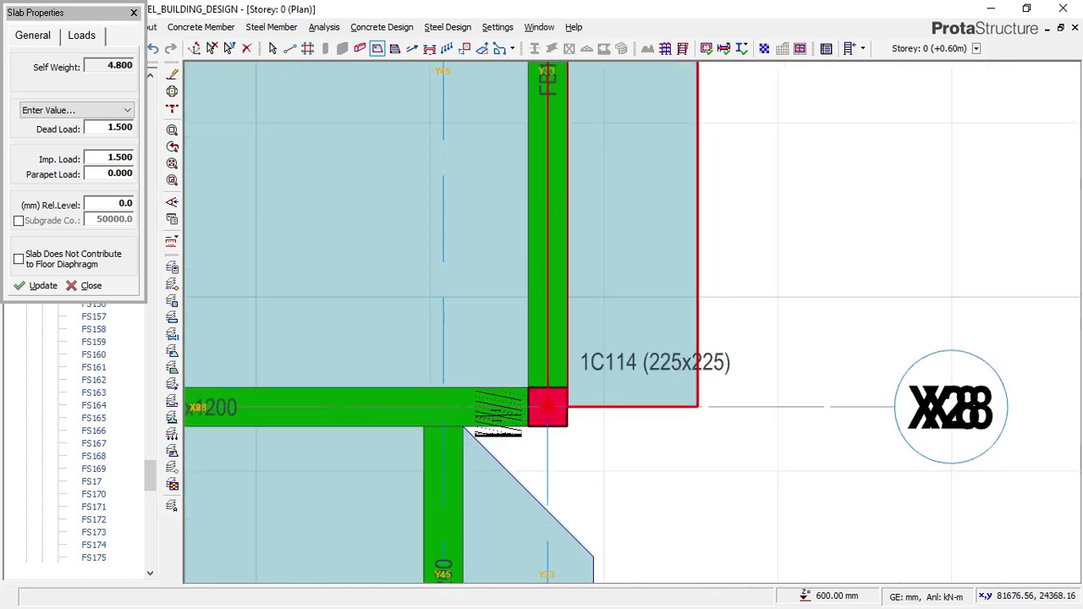
left_click(548, 406)
left_click(640, 448)
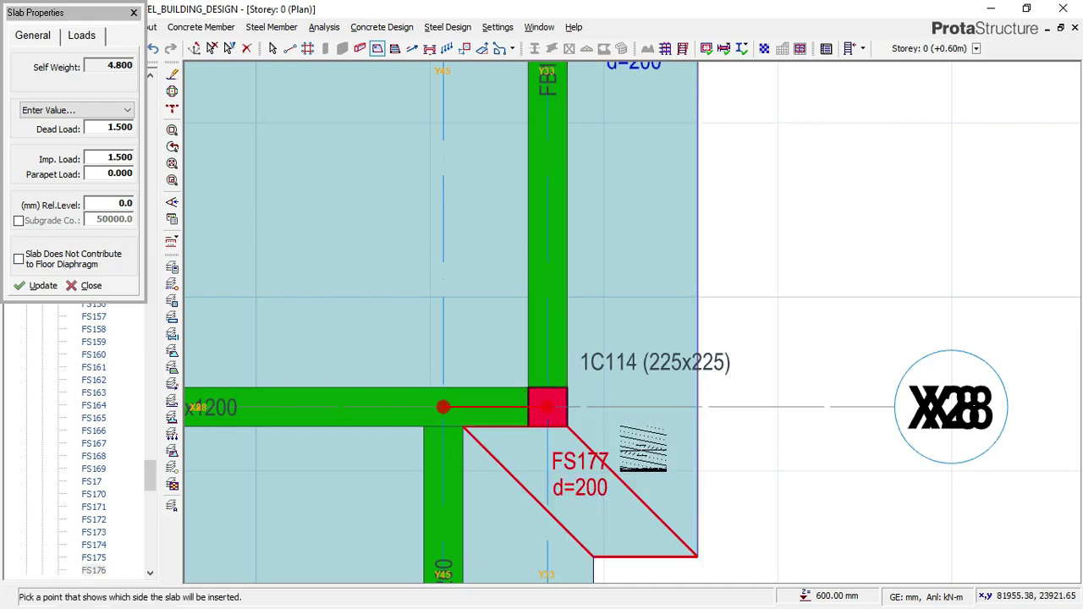
Insert cantilever slabs along axis X9 from column 1C109 to Y45, and along the outer side of beam FB158 from X9 to X10.
scroll(644, 450, "down", 3)
middle_click_drag(662, 110, 673, 320)
scroll(624, 241, "up", 2)
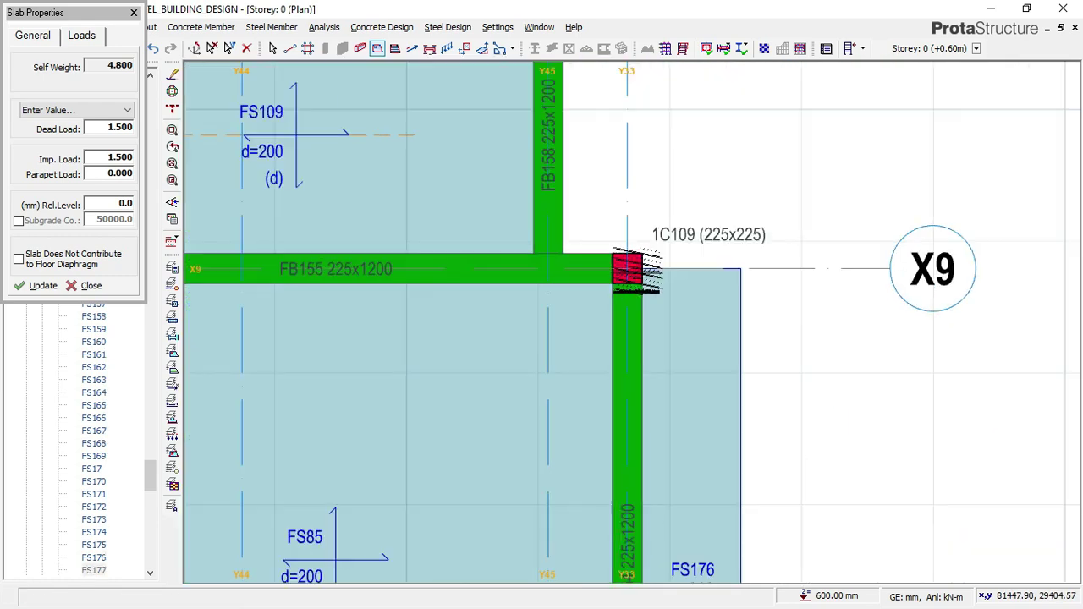
left_click(626, 269)
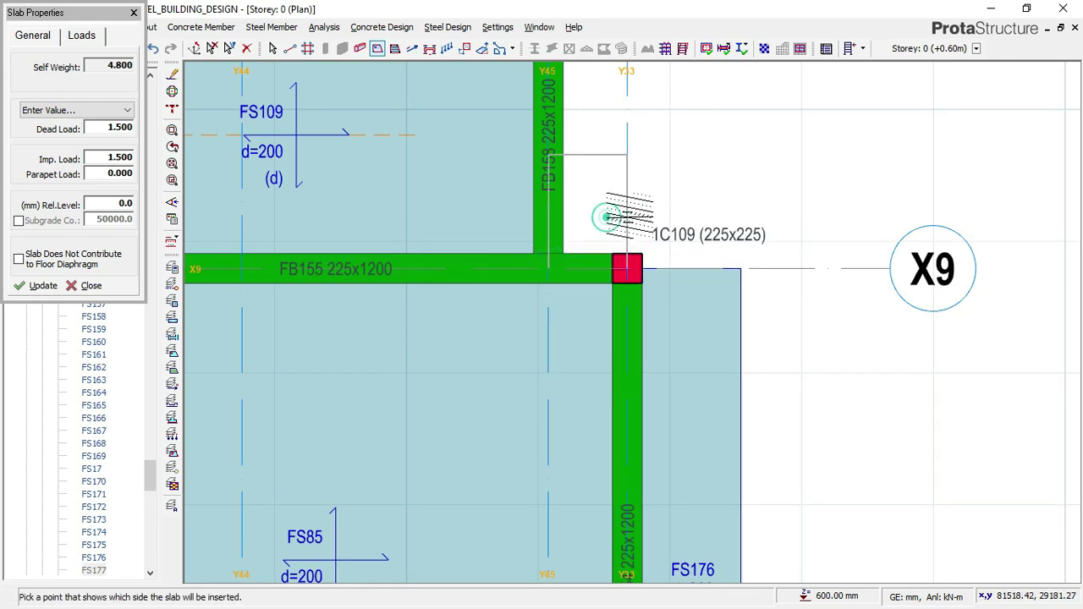
middle_click_drag(575, 148, 574, 362)
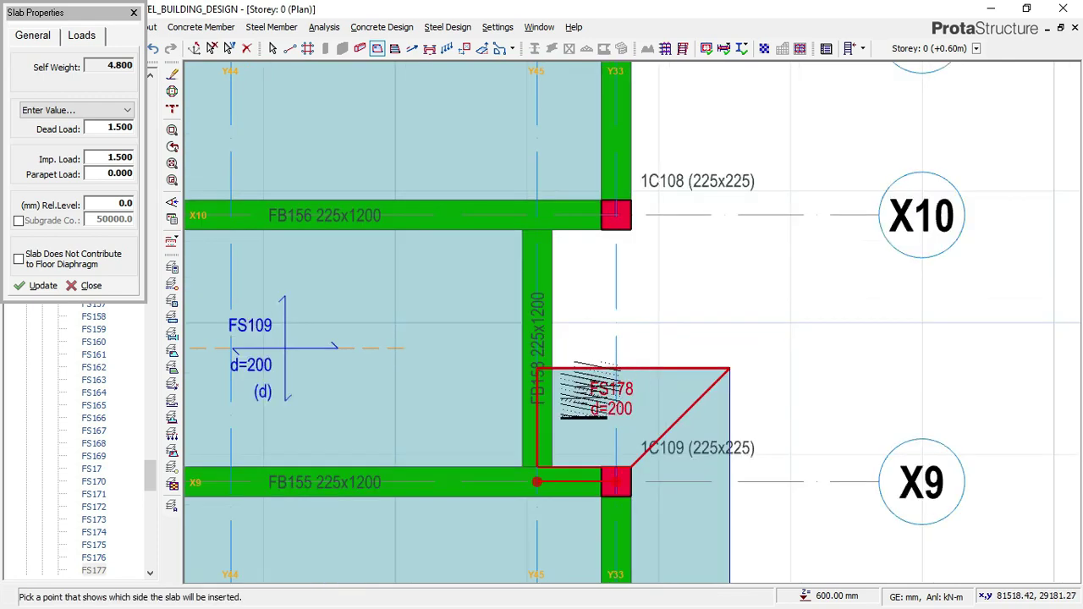
left_click(537, 482)
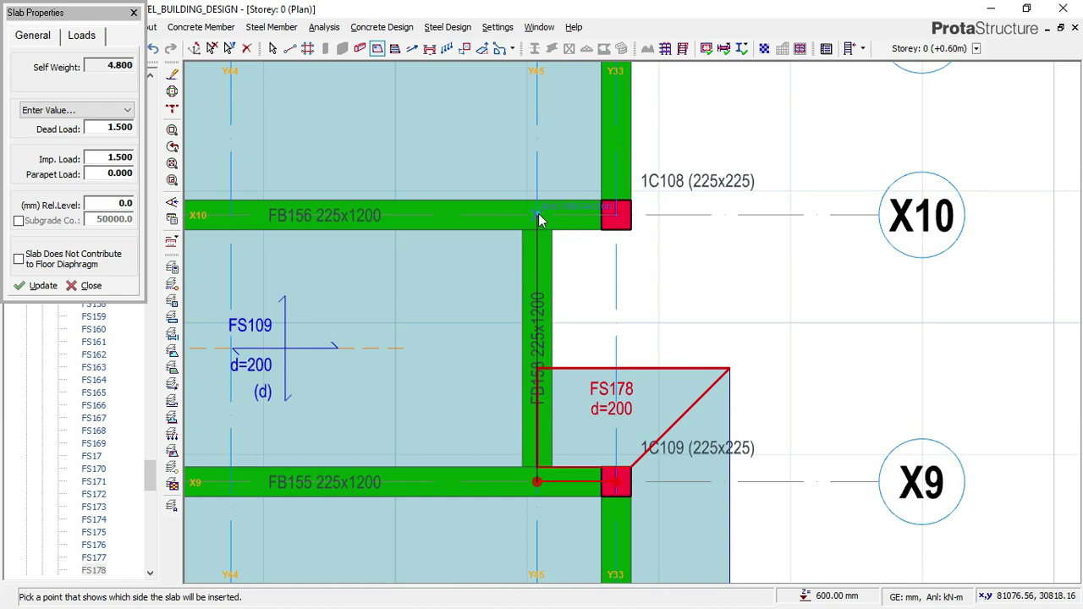
left_click(627, 194)
Insert a cantilever slab along the outer side of beam FB153, on axis Y33 from column 1C108 to column 1C106.
middle_click_drag(626, 195, 596, 439)
left_click(586, 462)
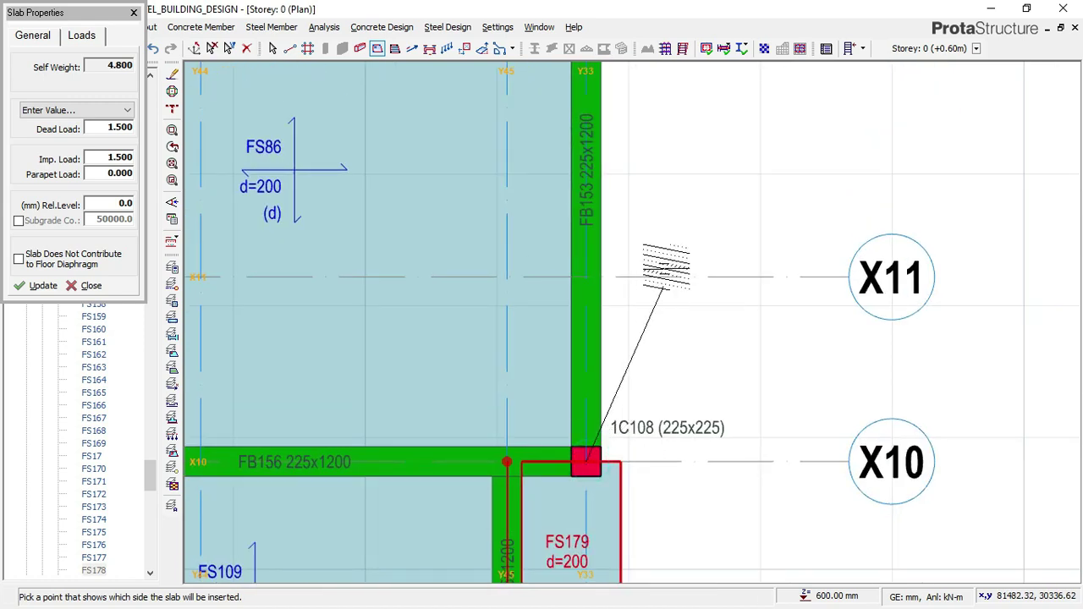
middle_click_drag(655, 237, 620, 403)
scroll(602, 217, "down", 1)
middle_click_drag(601, 217, 619, 396)
scroll(582, 262, "up", 3)
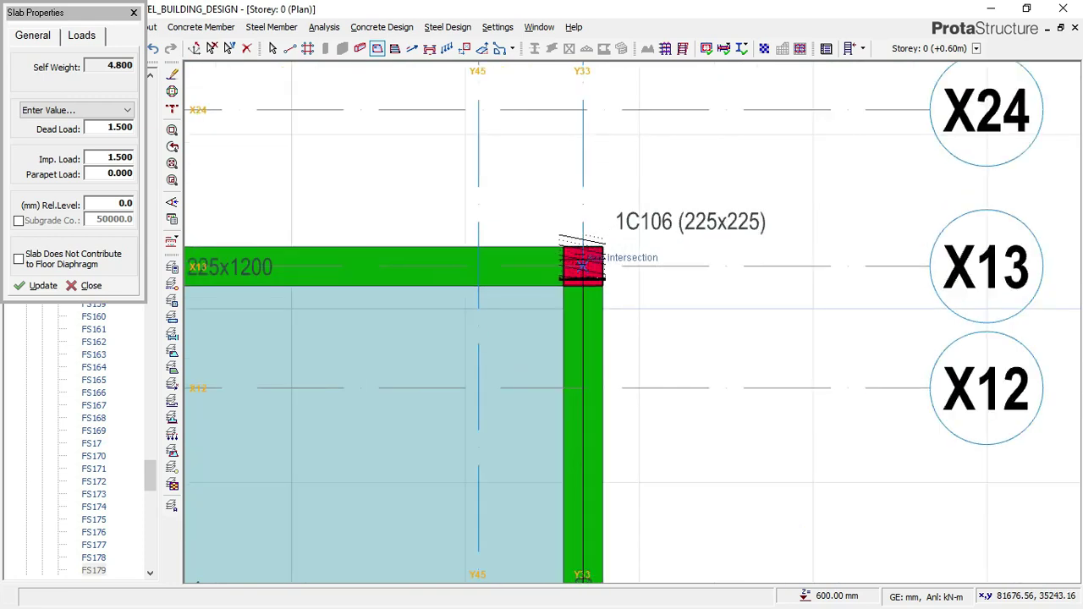
left_click(582, 262)
scroll(648, 261, "down", 3)
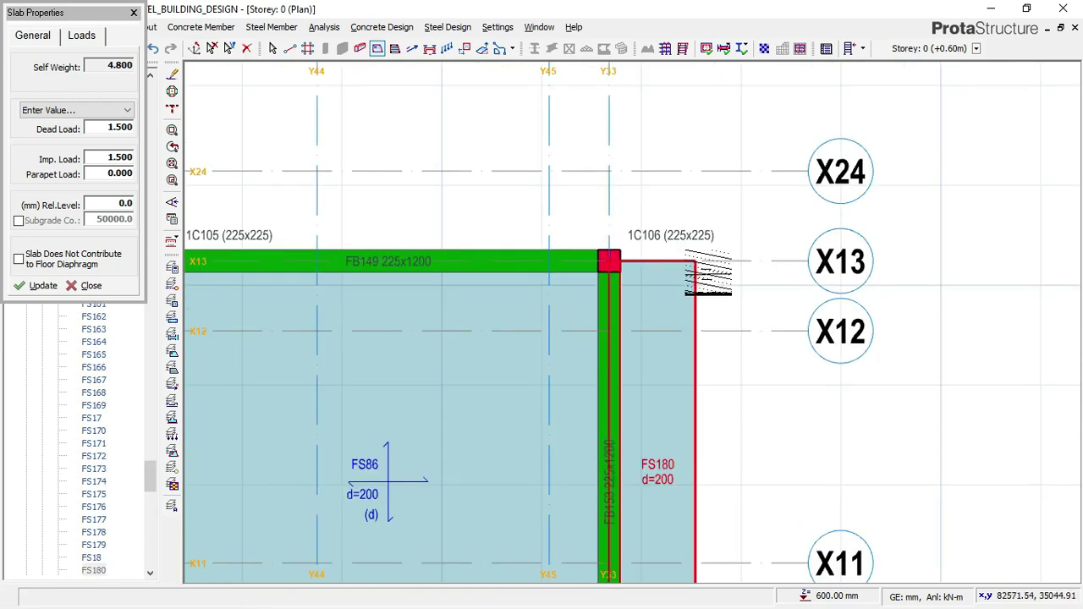
Insert a cantilever slab along axis X10 between column 1C108 and Y45, on the side facing slab FS179.
scroll(703, 278, "down", 1)
middle_click_drag(714, 297, 716, 222)
middle_click_drag(658, 424, 629, 300)
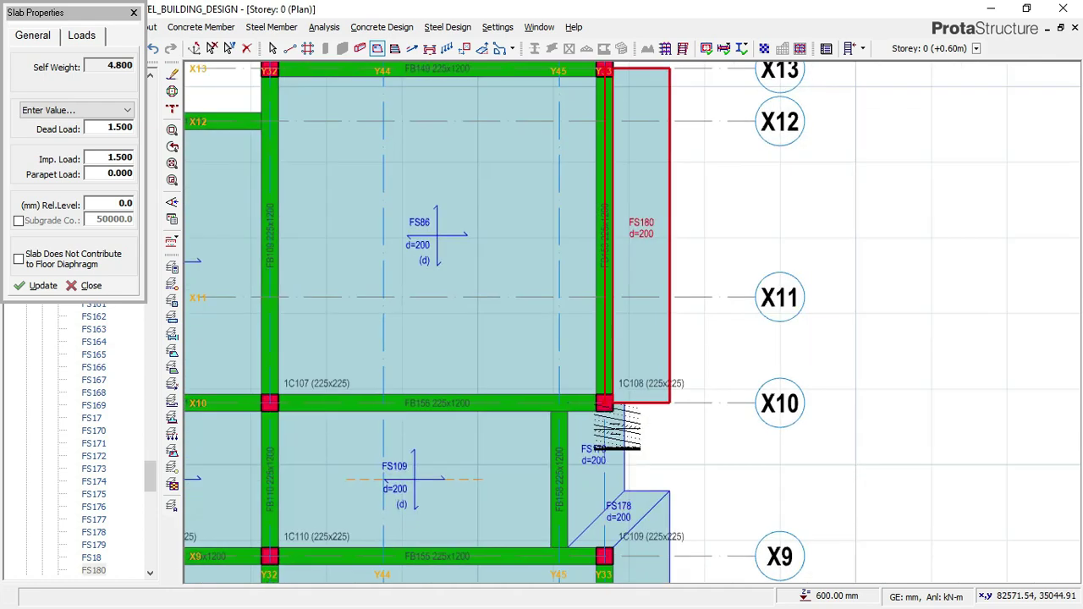
scroll(613, 424, "up", 3)
left_click(599, 386)
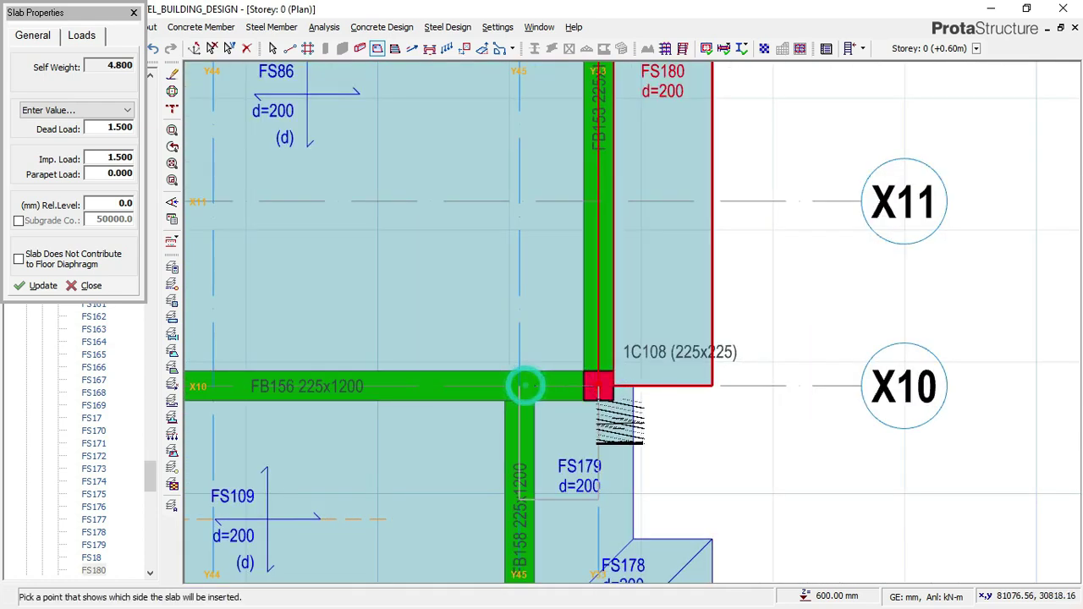
left_click(691, 411)
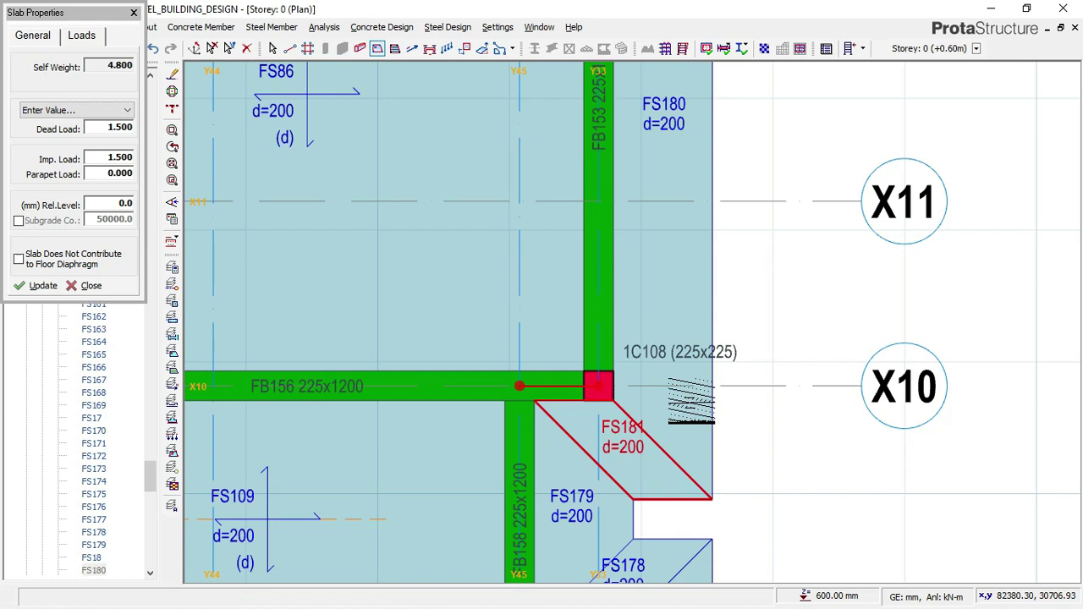
Insert a cantilever slab along the outer side of beam FB149, on axis X13 from column 1C106 to column 1C105.
scroll(769, 242, "down", 2)
middle_click_drag(769, 242, 739, 302)
scroll(699, 118, "up", 2)
left_click(677, 159)
scroll(520, 169, "down", 1)
scroll(592, 200, "down", 1)
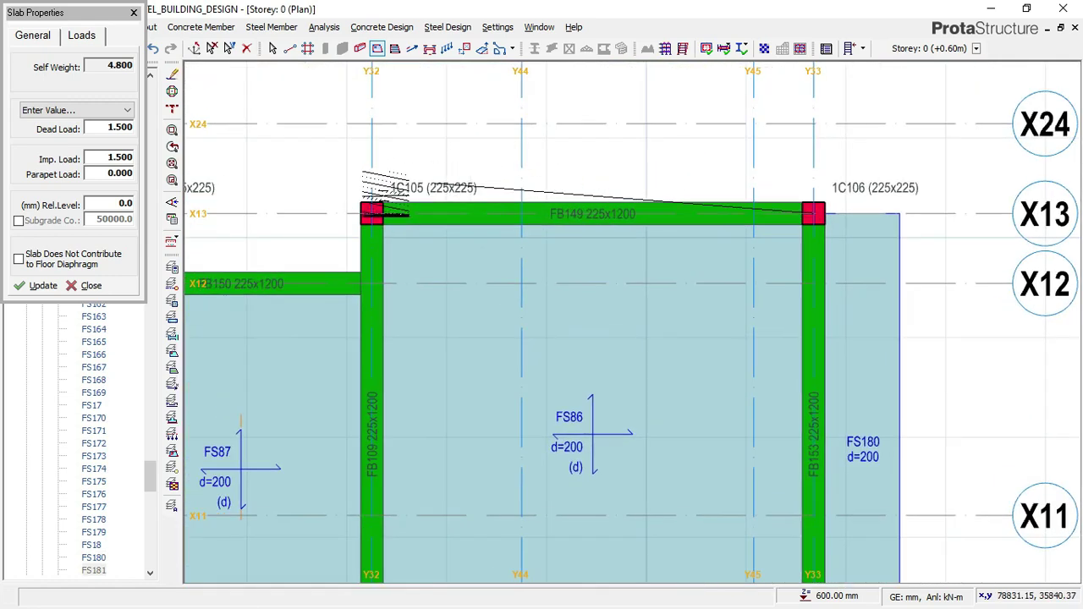
scroll(385, 194, "up", 1)
left_click(366, 218)
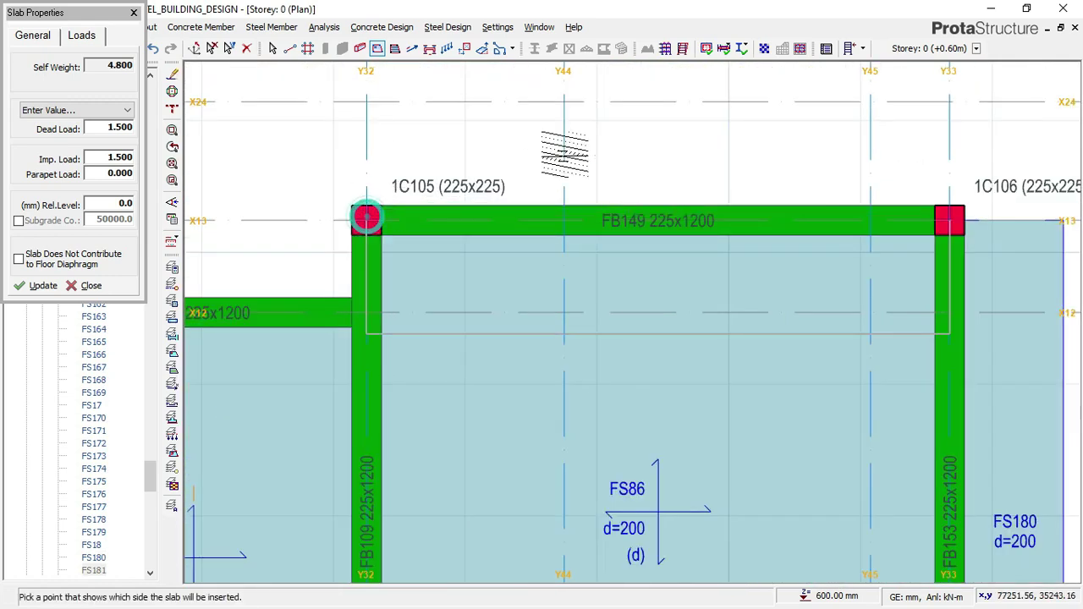
left_click(664, 187)
Insert cantilever slabs along axis Y32 from column 1C105 to X12, and along the outer side of beam FB150 from Y32 to Y31.
scroll(664, 187, "down", 1)
scroll(433, 210, "up", 1)
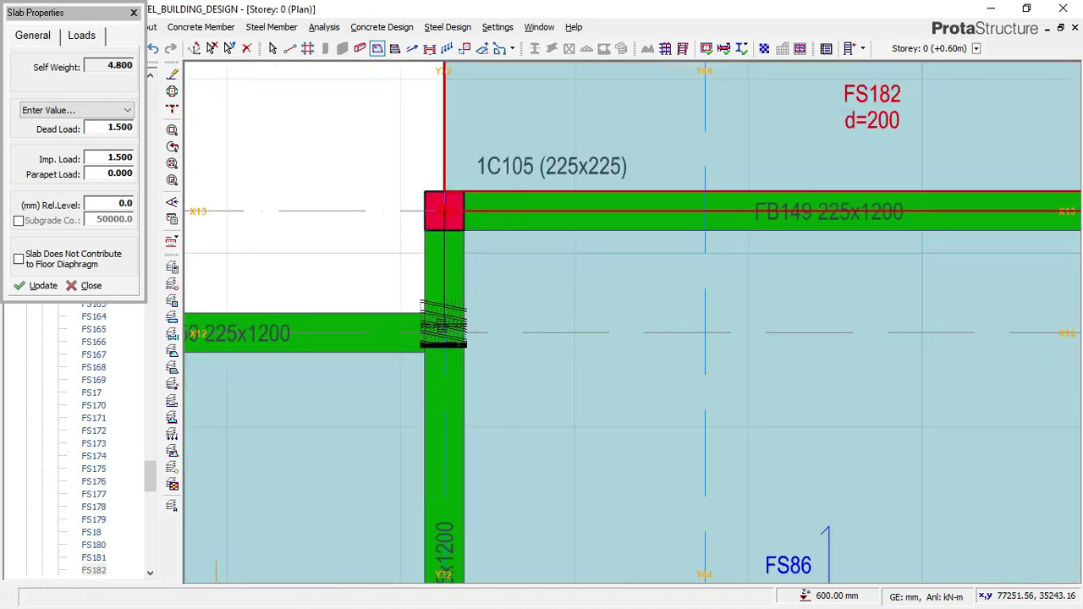
left_click(362, 259)
scroll(313, 247, "down", 1)
middle_click_drag(313, 247, 753, 336)
scroll(817, 402, "up", 1)
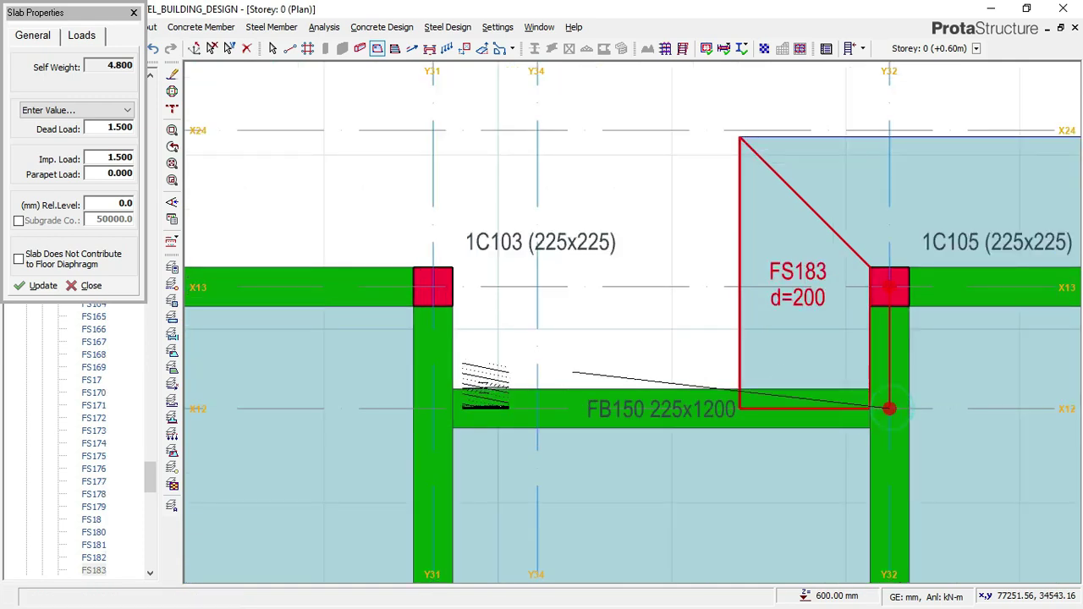
left_click(440, 403)
left_click(600, 326)
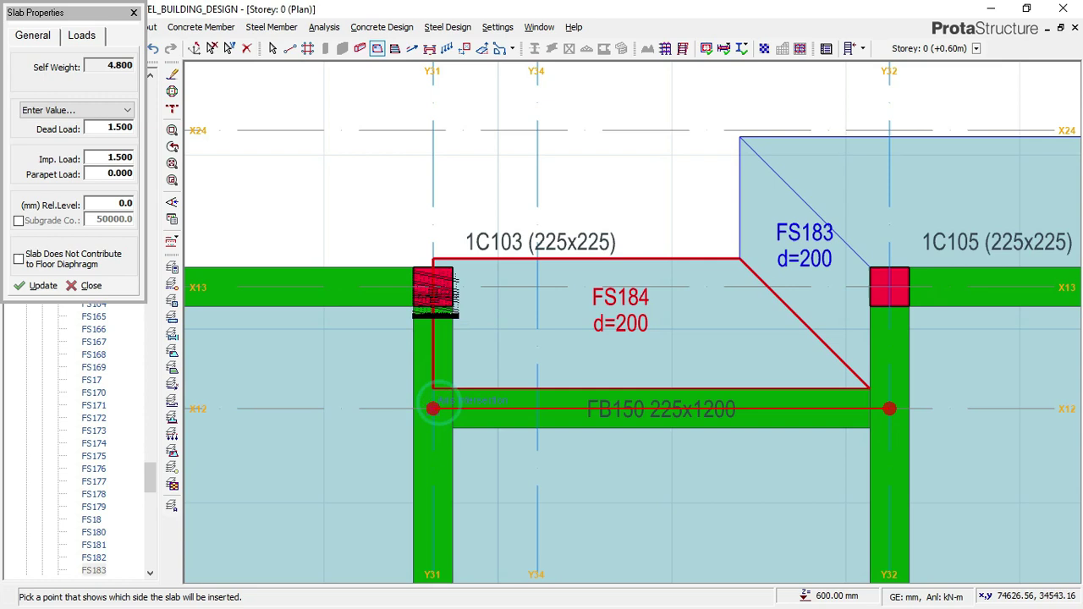
Try to insert a cantilever slab along axis Y31 from X12 to column 1C103, on the side facing slab FS184.
left_click(433, 288)
left_click(636, 272)
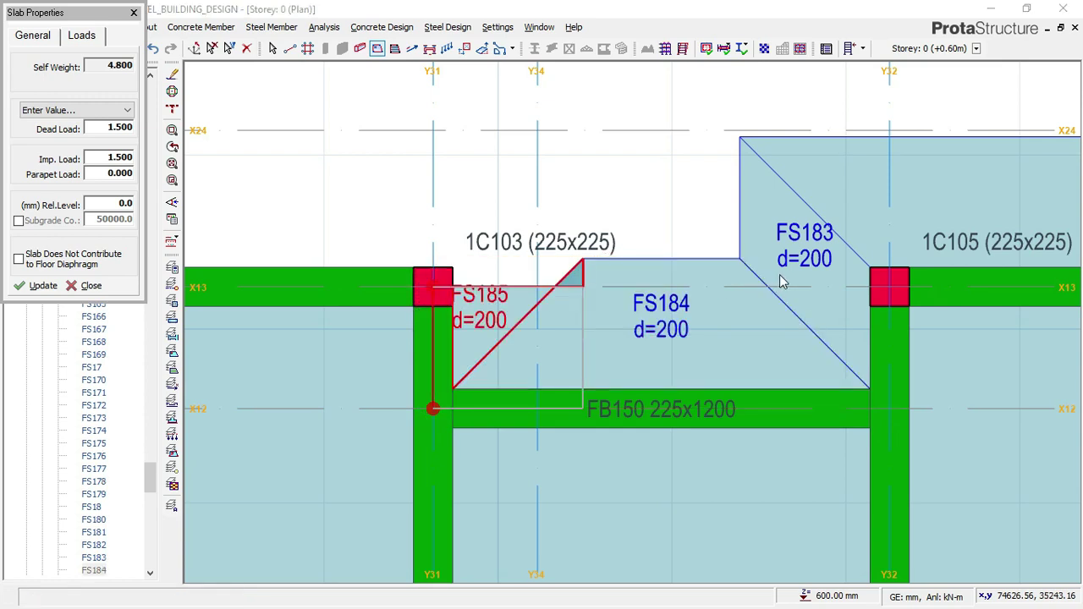
left_click(660, 275)
Insert a cantilever slab along the outer side of beam FB101, on axis X13 from column 1C103 to column 1C101.
middle_click_drag(467, 281, 594, 318)
left_click(559, 325)
scroll(720, 314, "down", 3)
scroll(330, 321, "up", 2)
left_click(318, 334)
left_click(441, 261)
Insert a cantilever slab along axis Y31 between X12 and column 1C103, joining slabs FS184 and FS185.
scroll(441, 261, "down", 3)
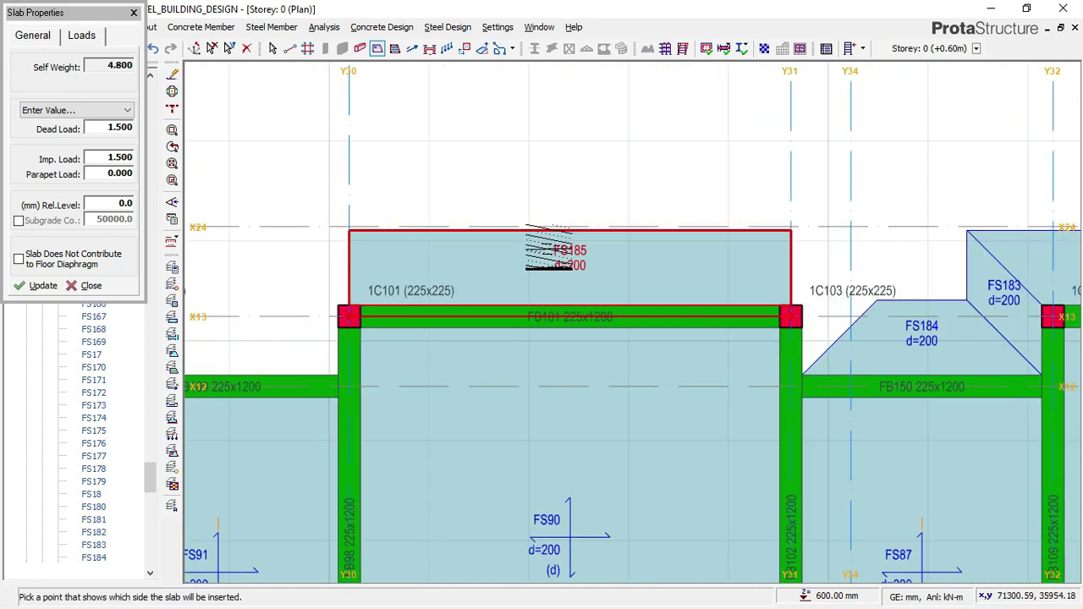
scroll(705, 350, "up", 3)
left_click(674, 393)
left_click(696, 292)
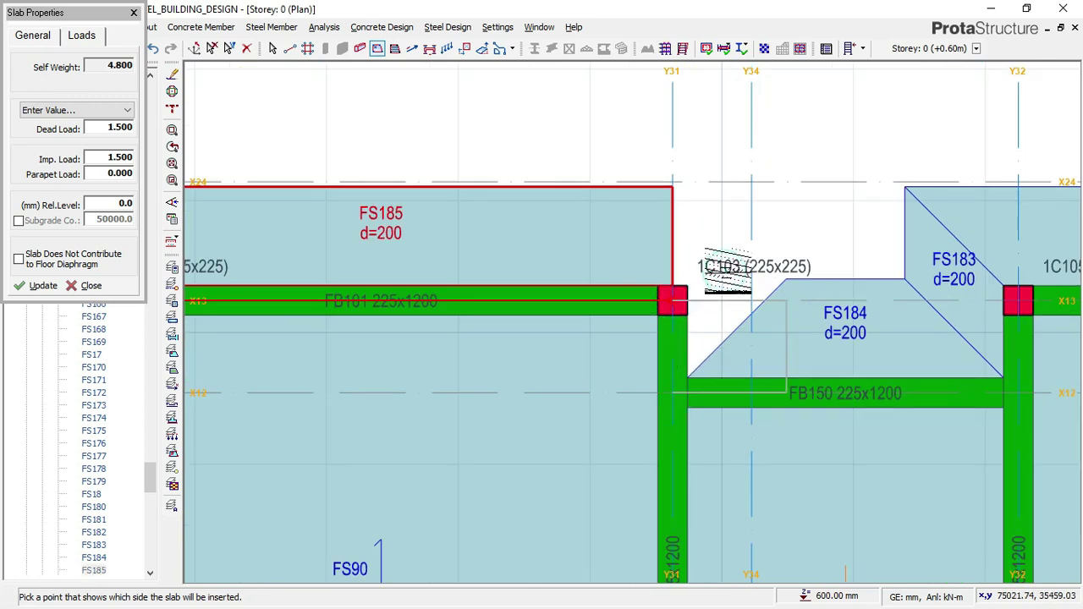
left_click(742, 264)
Insert cantilever slabs along axis Y30 from column 1C101 to X12, and along the outer side of beam FB100 from Y30 to Y29.
scroll(684, 309, "down", 3)
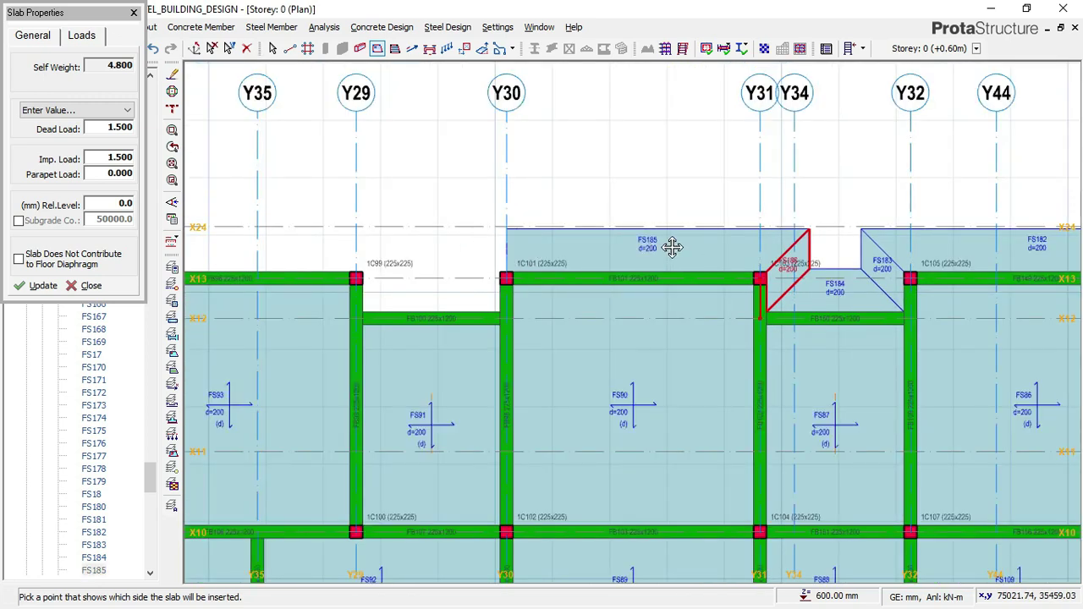
scroll(666, 300, "up", 2)
scroll(664, 300, "up", 2)
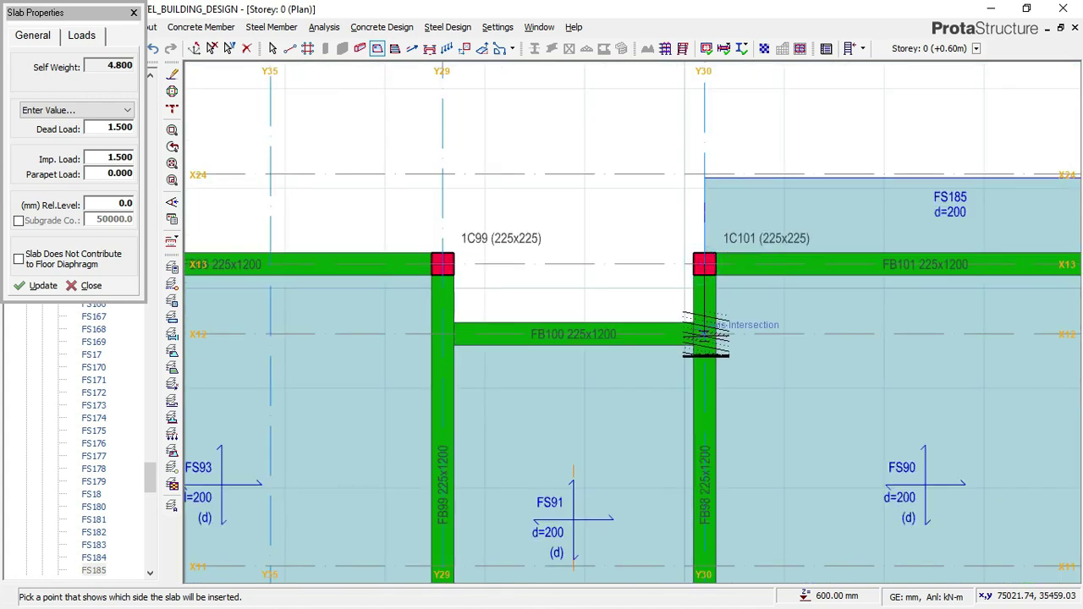
left_click(651, 322)
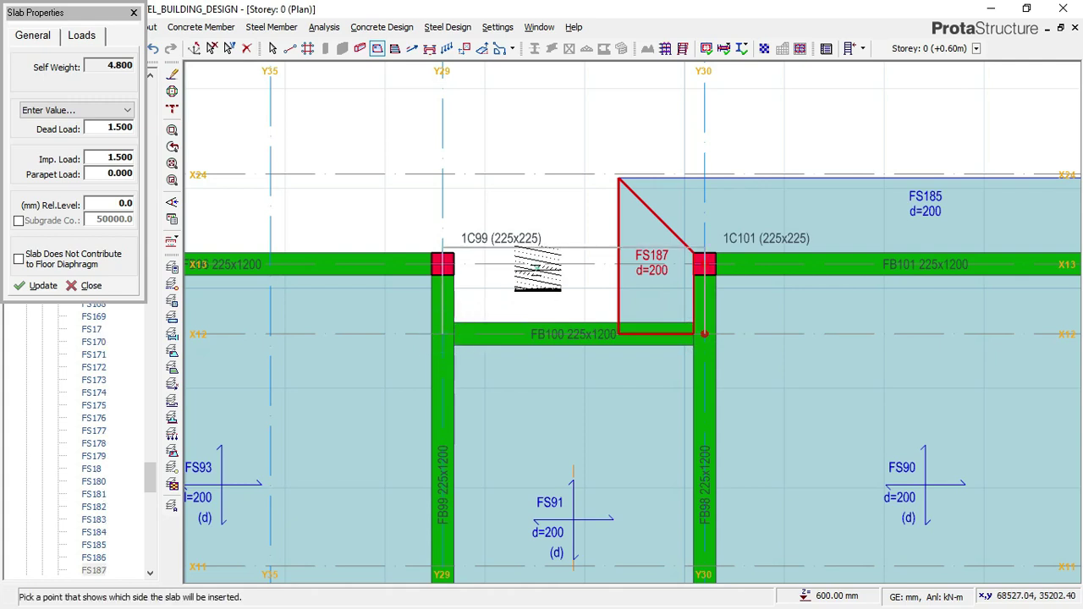
Insert cantilever slabs along the outer side of beam FB96 from column 1C99 to 1C97, and along axis Y29 between X12 and X13.
left_click(442, 255)
middle_click_drag(418, 212, 708, 262)
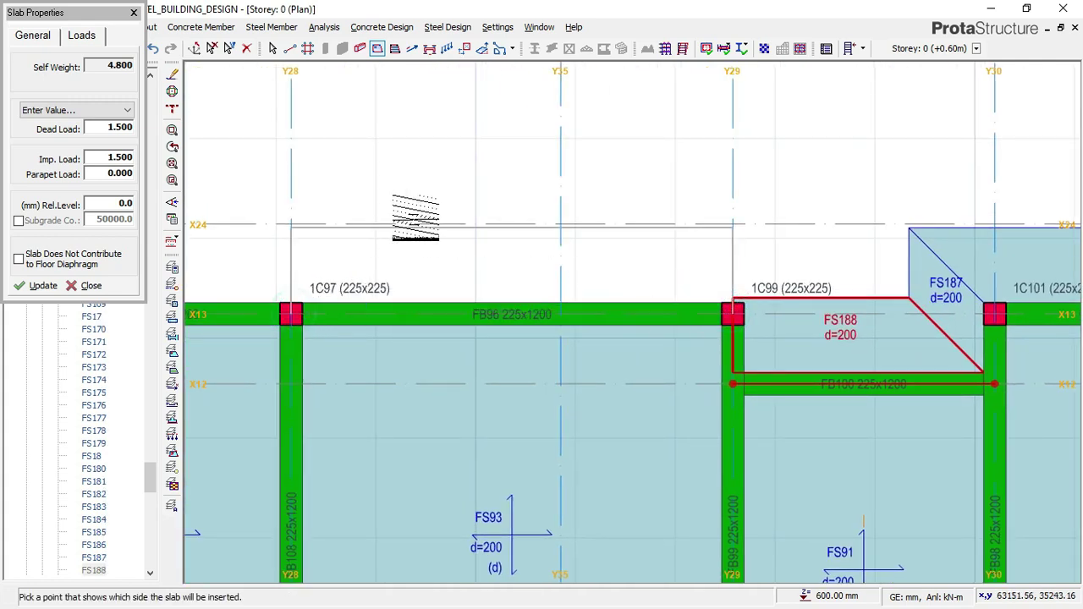
left_click(414, 218)
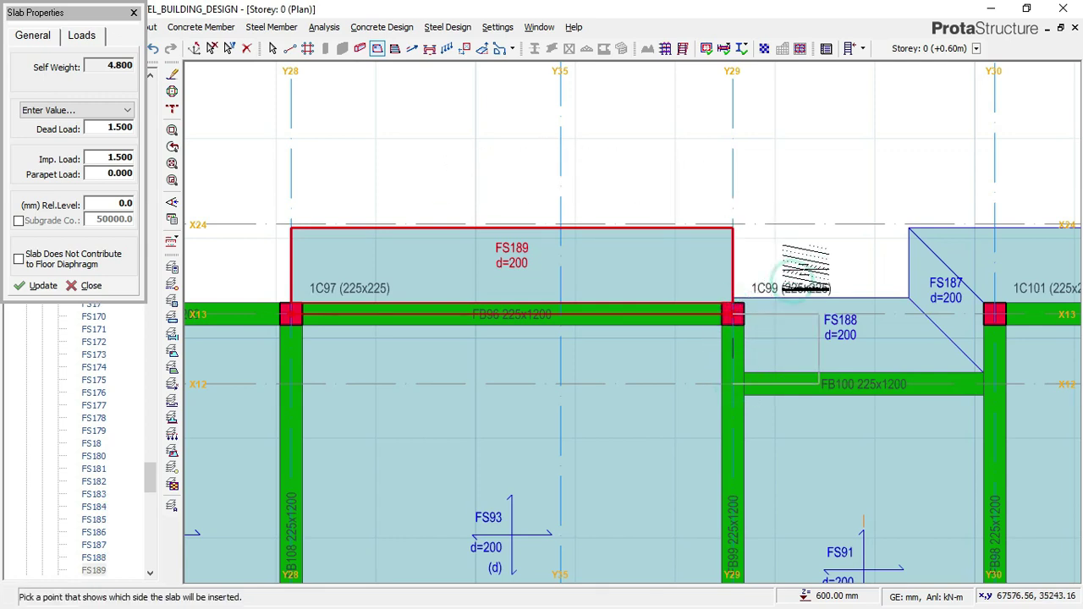
left_click(831, 254)
Insert a cantilever slab along the outer side of beam FB97, on axis X13 from column 1C97 to axis Y27.
scroll(847, 255, "down", 1)
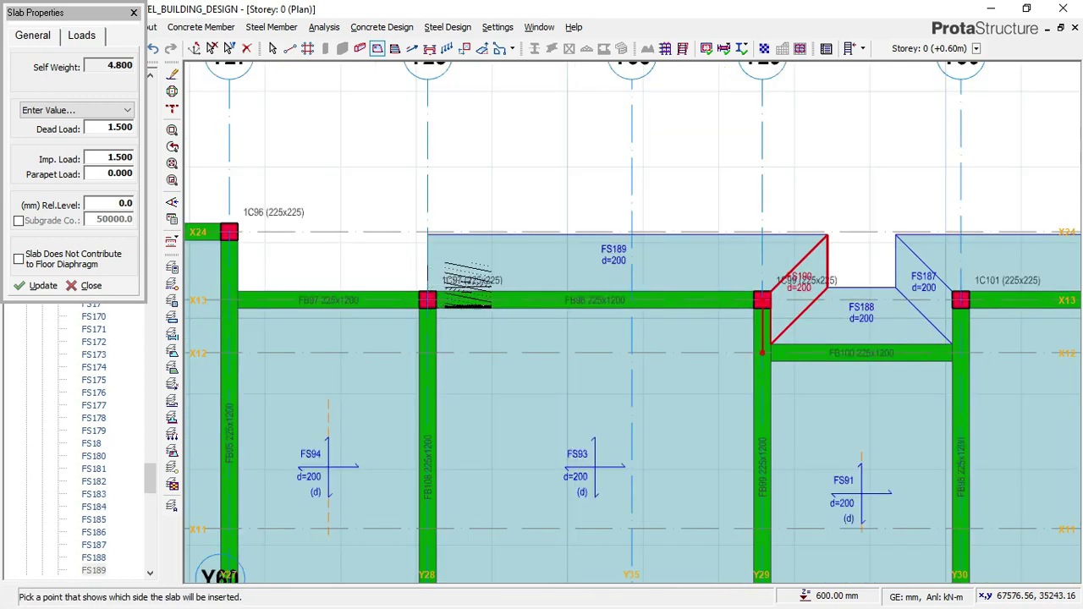
middle_click_drag(378, 286, 580, 313)
scroll(581, 312, "up", 1)
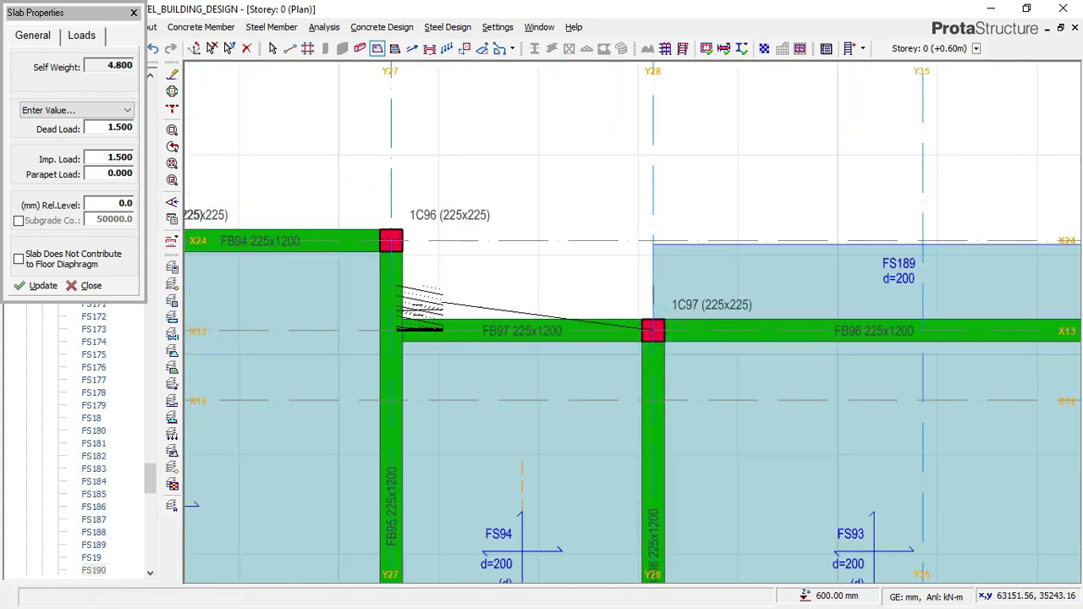
left_click(469, 282)
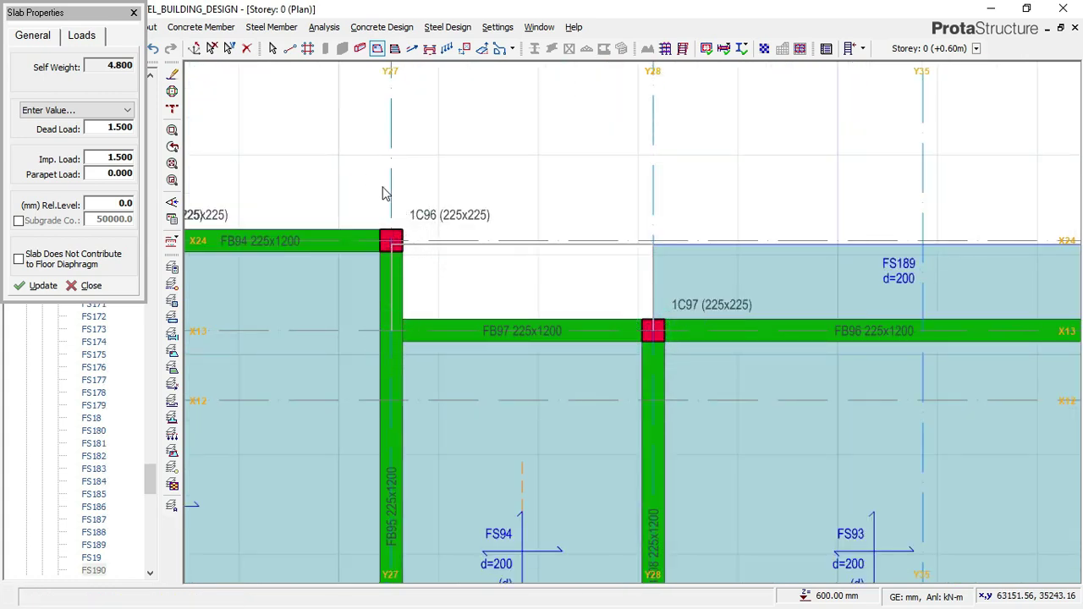
Insert a cantilever slab along the outer side of beam FB94, on axis X24 from column 1C96 to axis Y26.
middle_click_drag(447, 181, 770, 243)
left_click(692, 300)
scroll(433, 292, "up", 1)
left_click(431, 300)
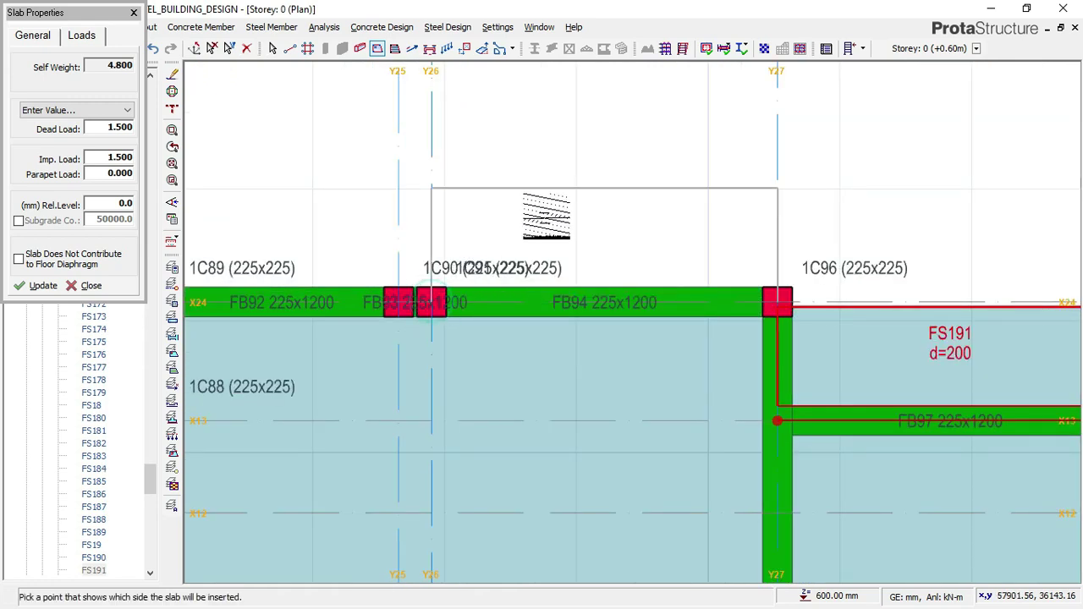
left_click(553, 215)
Insert a cantilever slab along axis Y27 from X13 to column 1C96, on the side facing slab FS191.
scroll(750, 227, "down", 1)
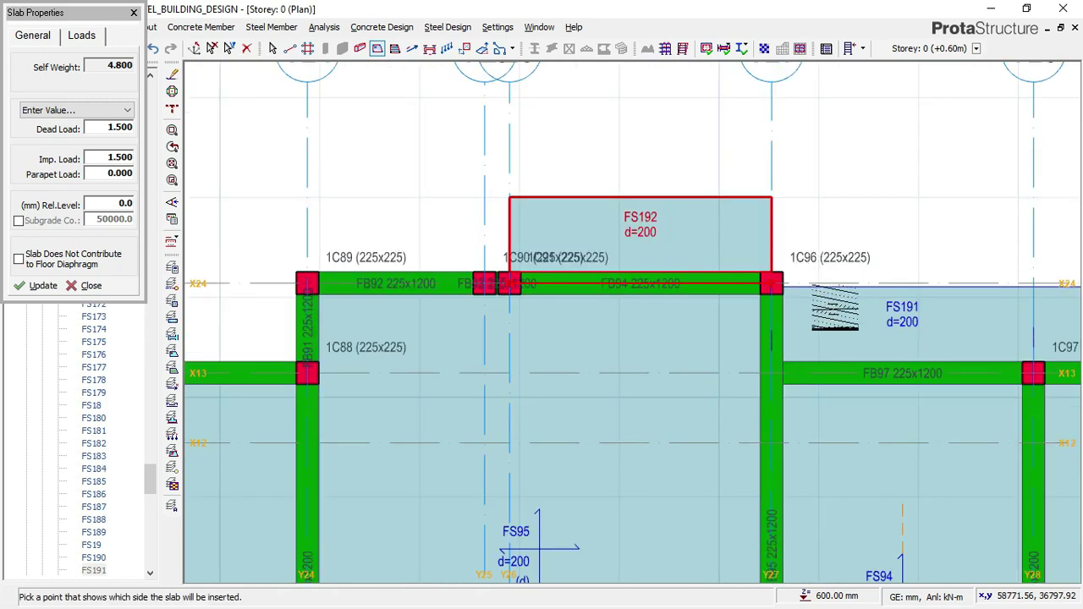
left_click(773, 373)
left_click(771, 284)
left_click(832, 257)
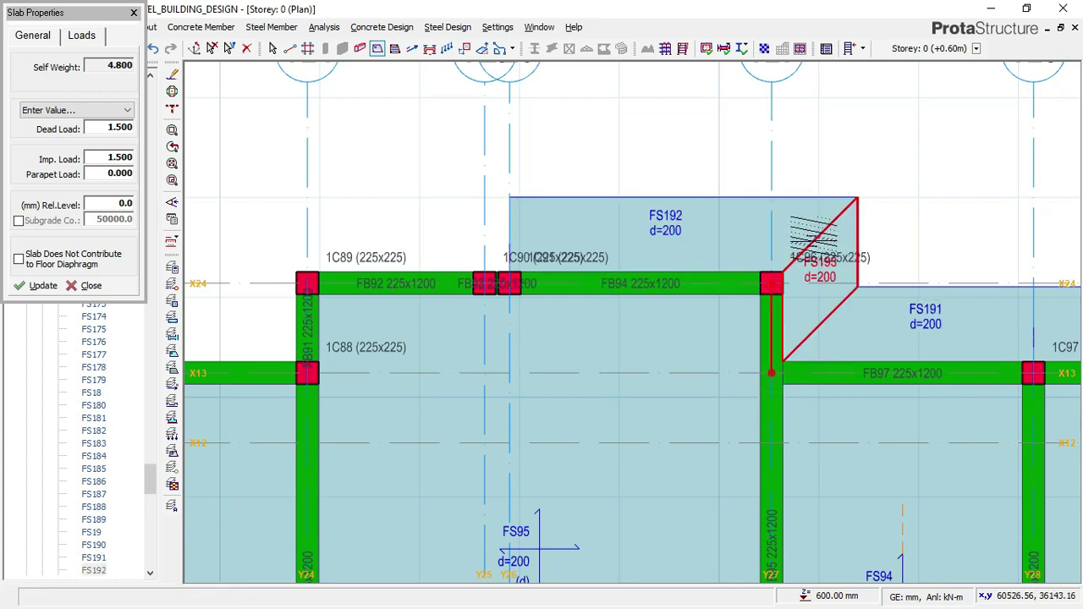
Insert cantilever slabs along the outer side of axis X24 from Y26 to Y25, and along beam FB92 from Y25 to Y24.
scroll(812, 242, "down", 1)
scroll(473, 244, "up", 2)
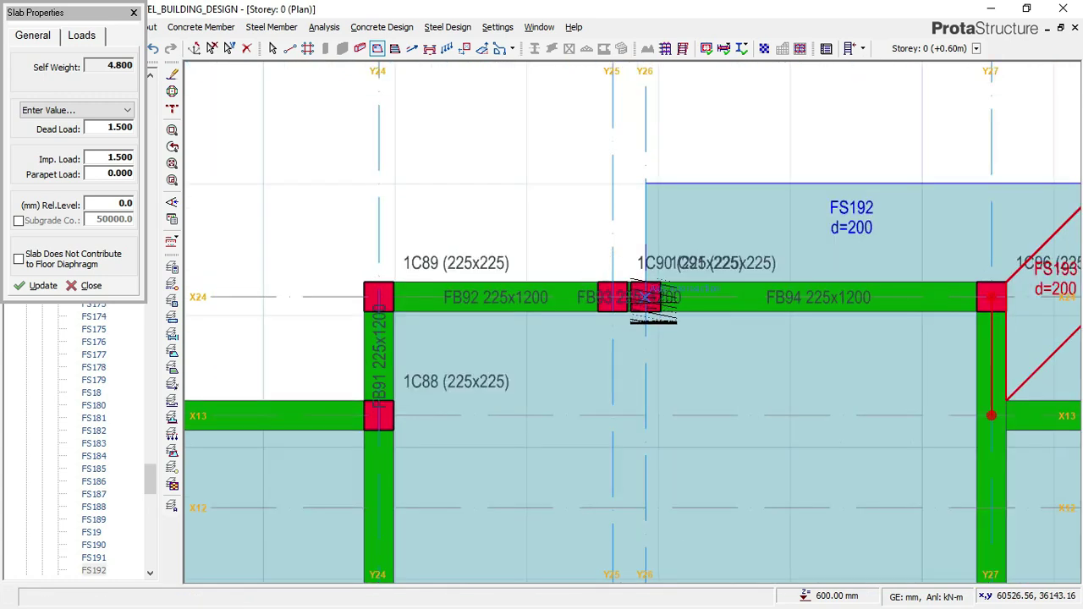
left_click(648, 296)
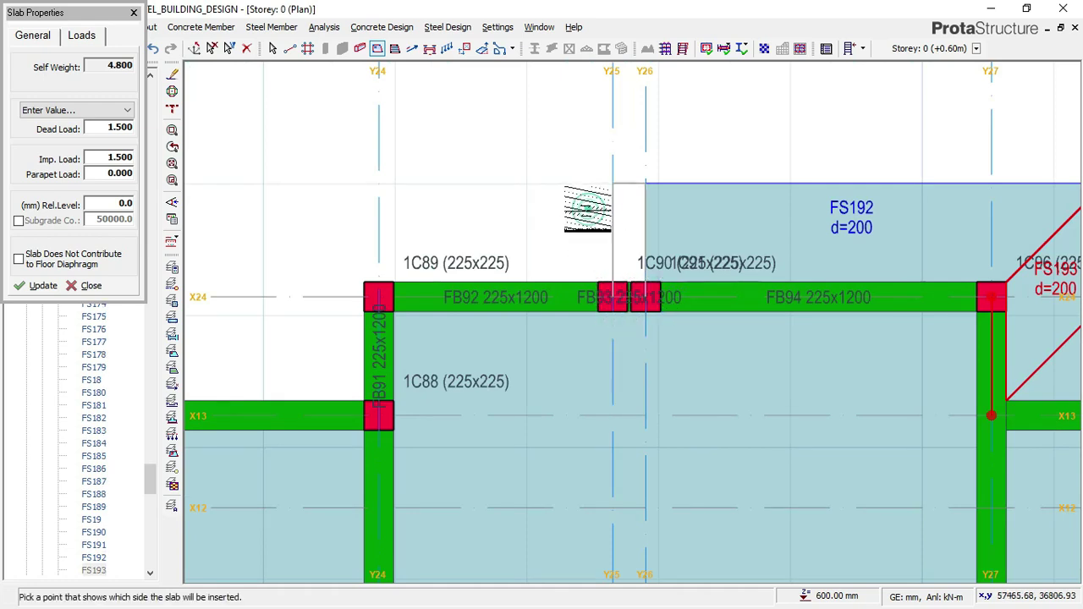
left_click(611, 297)
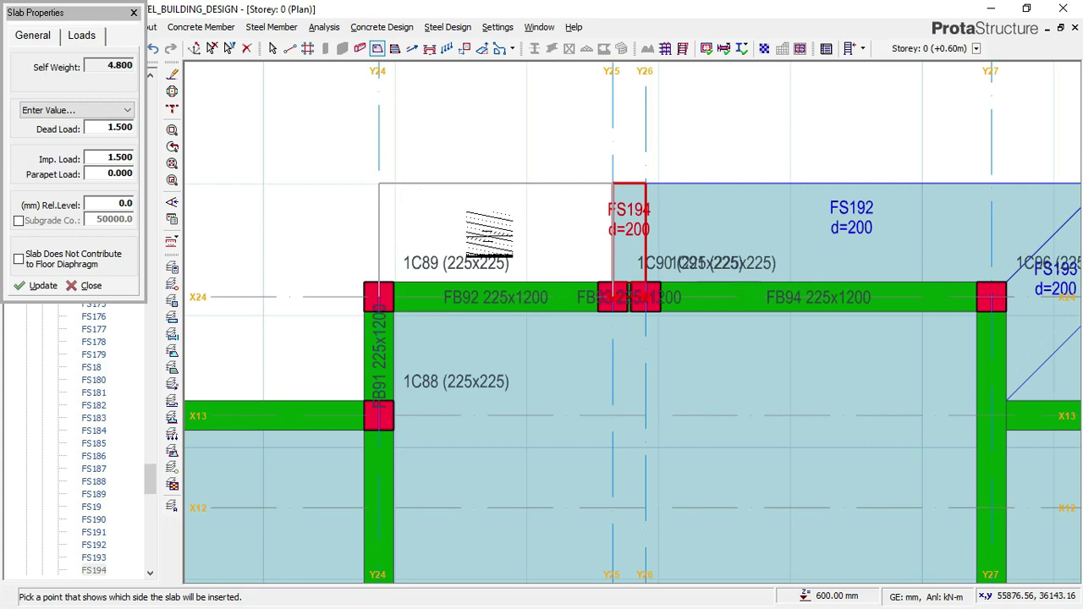
left_click(560, 221)
Insert a cantilever slab along the outer side of beam FB91, on axis Y24 between columns 1C89 and 1C88.
scroll(560, 221, "down", 1)
middle_click_drag(356, 283, 522, 288)
scroll(522, 288, "up", 1)
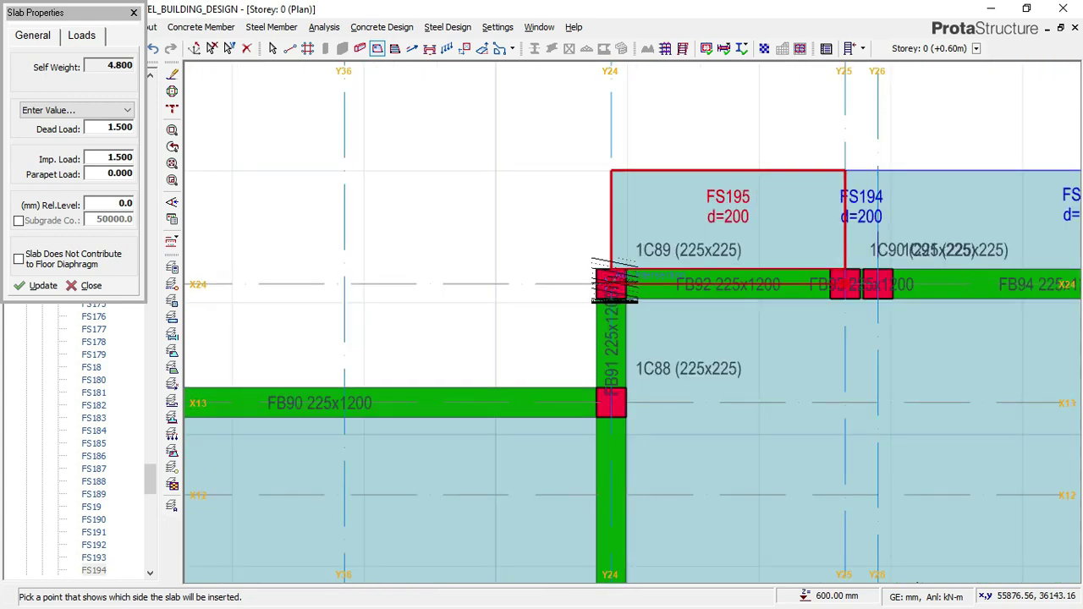
left_click(614, 283)
left_click(541, 346)
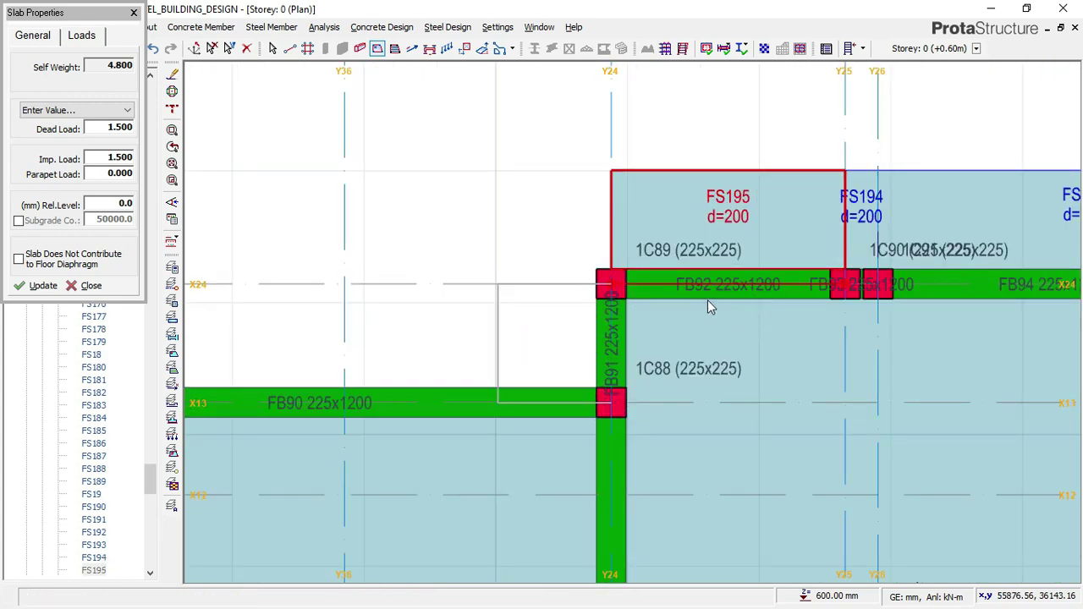
Insert a cantilever slab along the outer side of beam FB90, from column 1C88 to column 1C86.
scroll(709, 307, "down", 3)
scroll(659, 359, "up", 2)
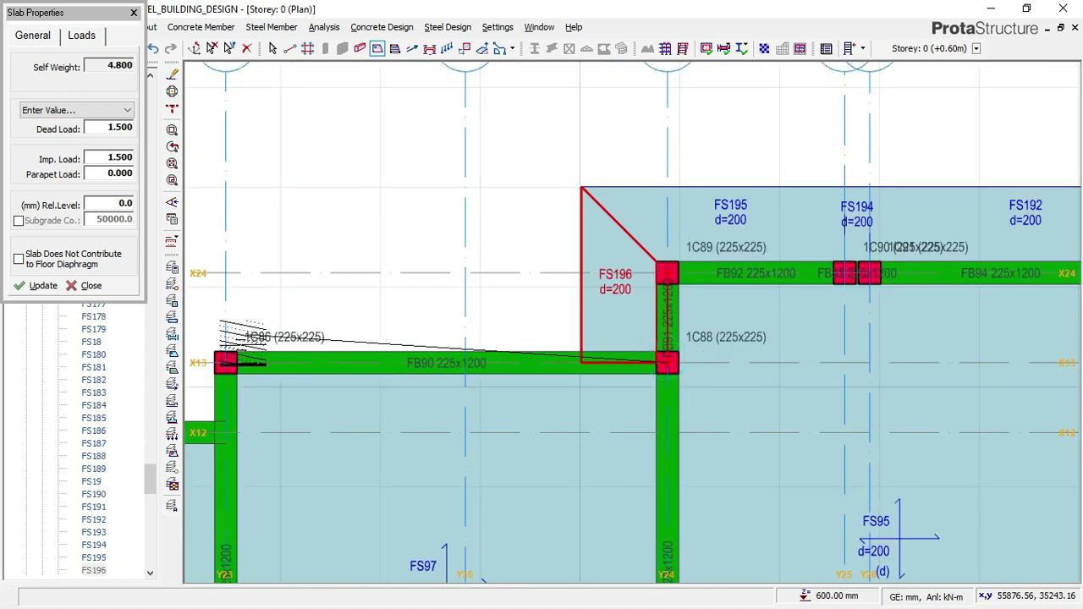
left_click(472, 240)
scroll(737, 221, "down", 2)
scroll(415, 334, "up", 3)
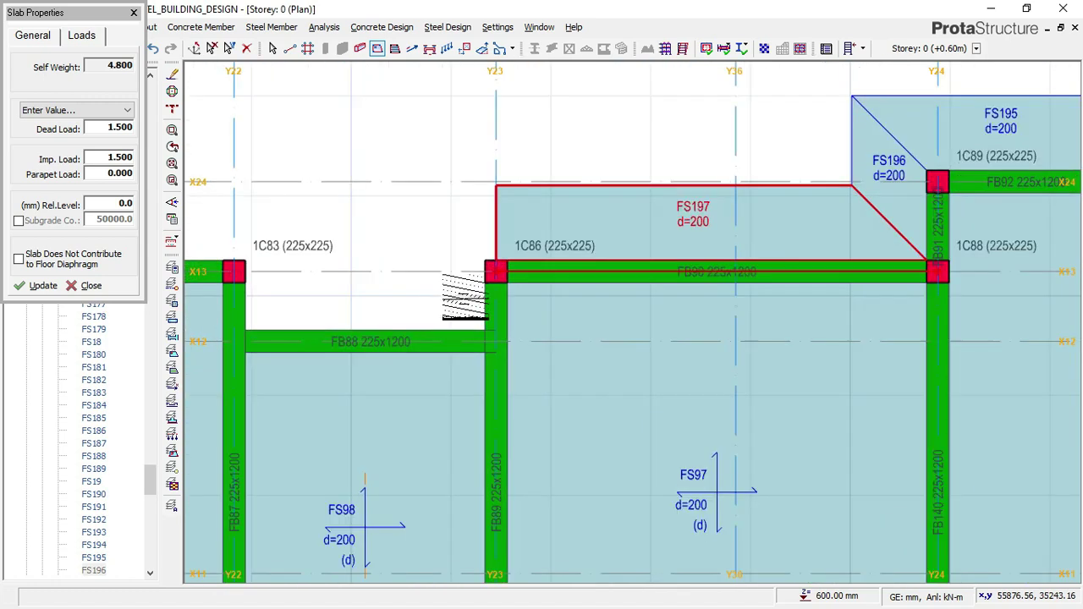
Insert a cantilever slab on axis Y23 from column 1C86 to axis X12, on the side facing beam FB88.
left_click(510, 351)
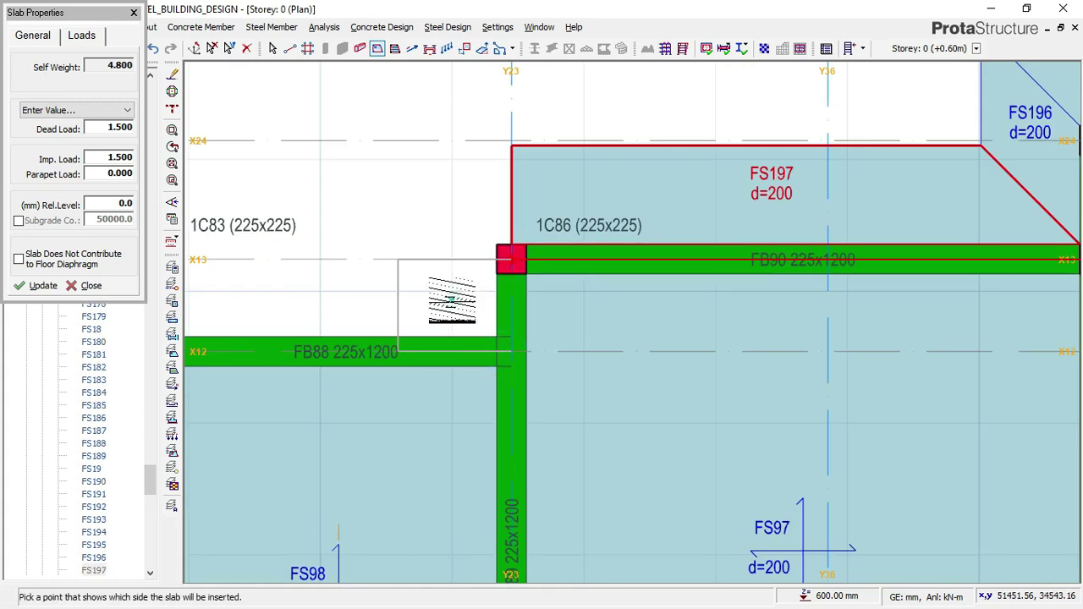
scroll(593, 271, "down", 2)
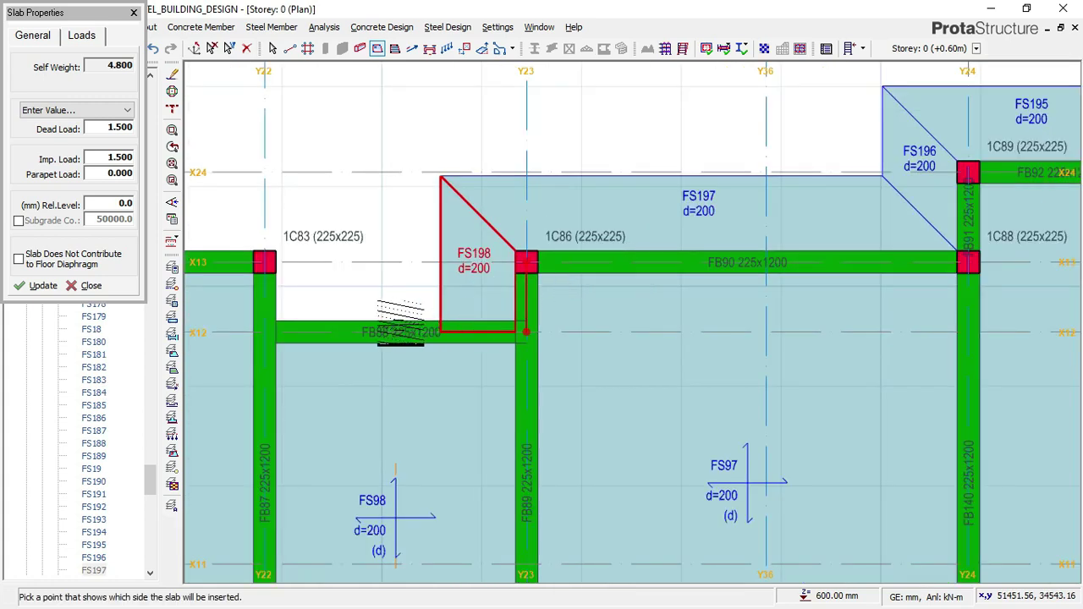
scroll(372, 309, "up", 2)
Insert a cantilever slab along the outer side of beam FB88, on axis X12 from Y23 to Y22.
left_click(659, 125)
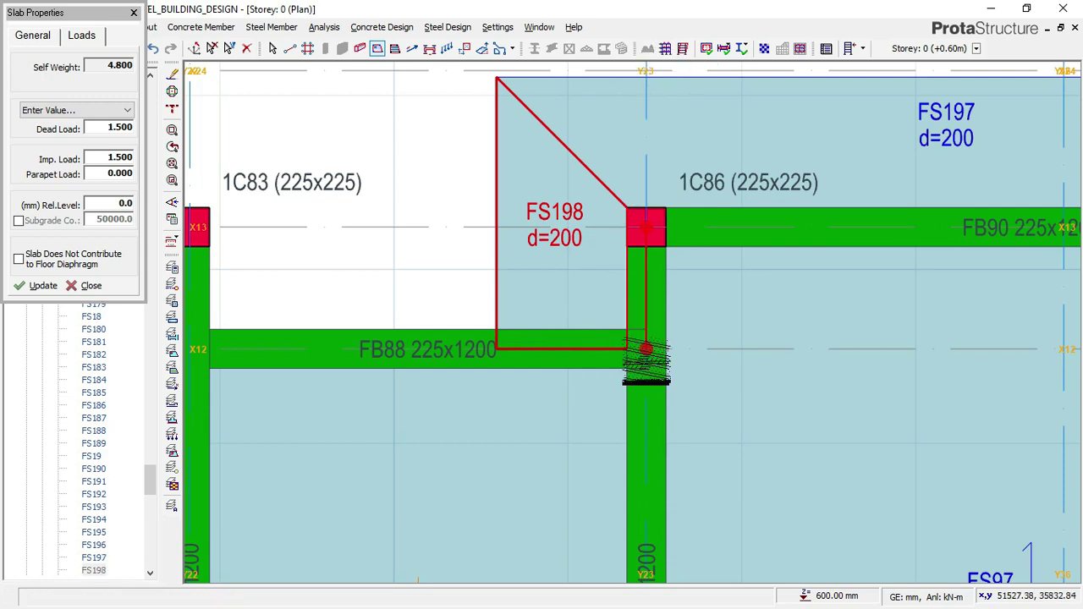
left_click(646, 348)
left_click(196, 349)
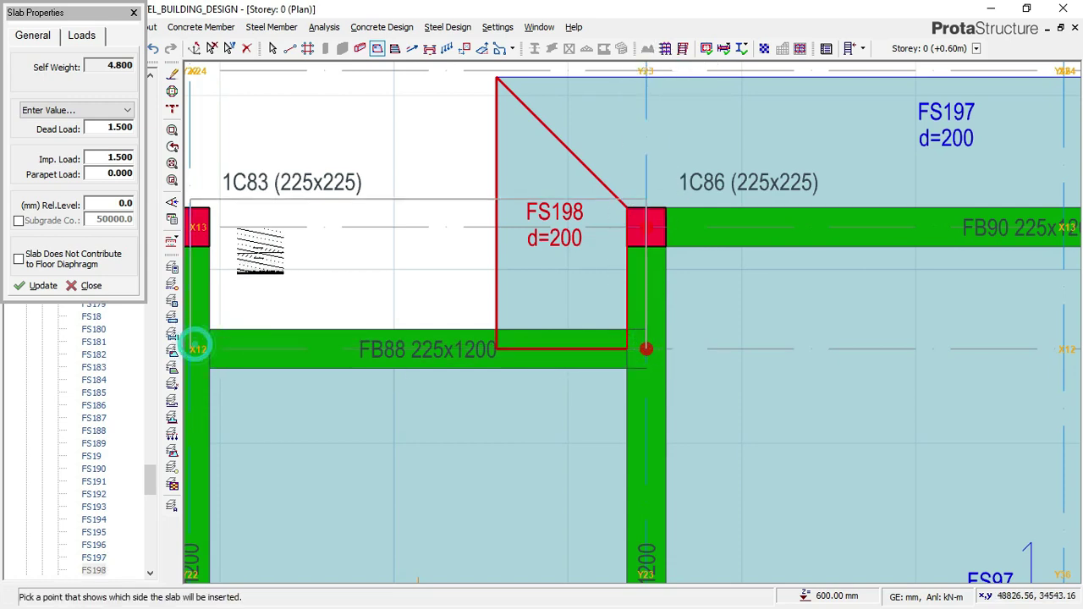
left_click(378, 142)
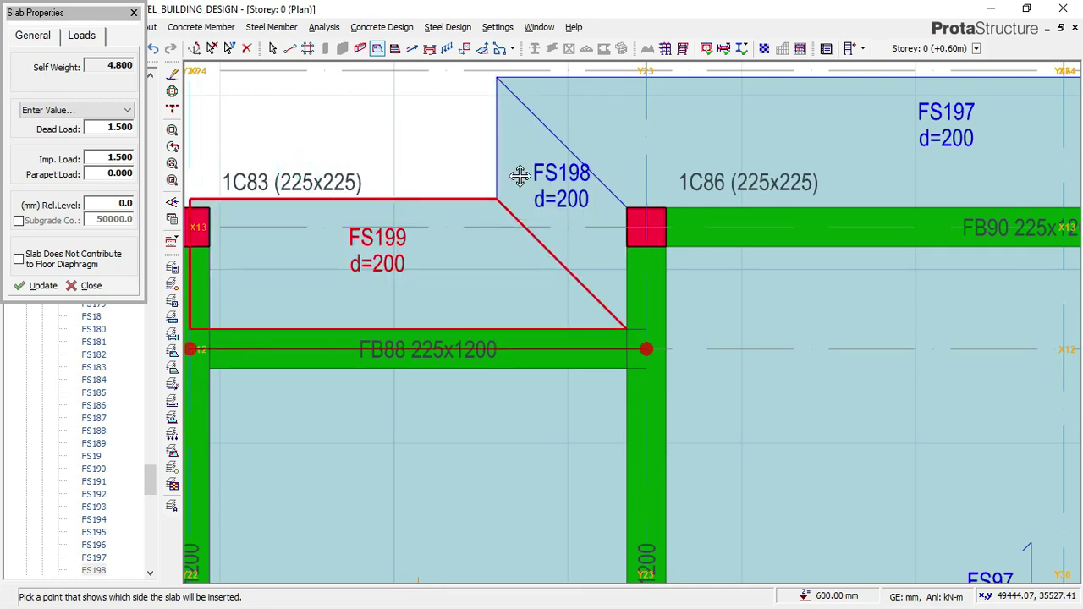
Try to insert a cantilever slab on axis Y22 between X12 and X13 beside slab FS199, and remove it.
middle_click_drag(378, 141, 721, 208)
scroll(554, 304, "up", 2)
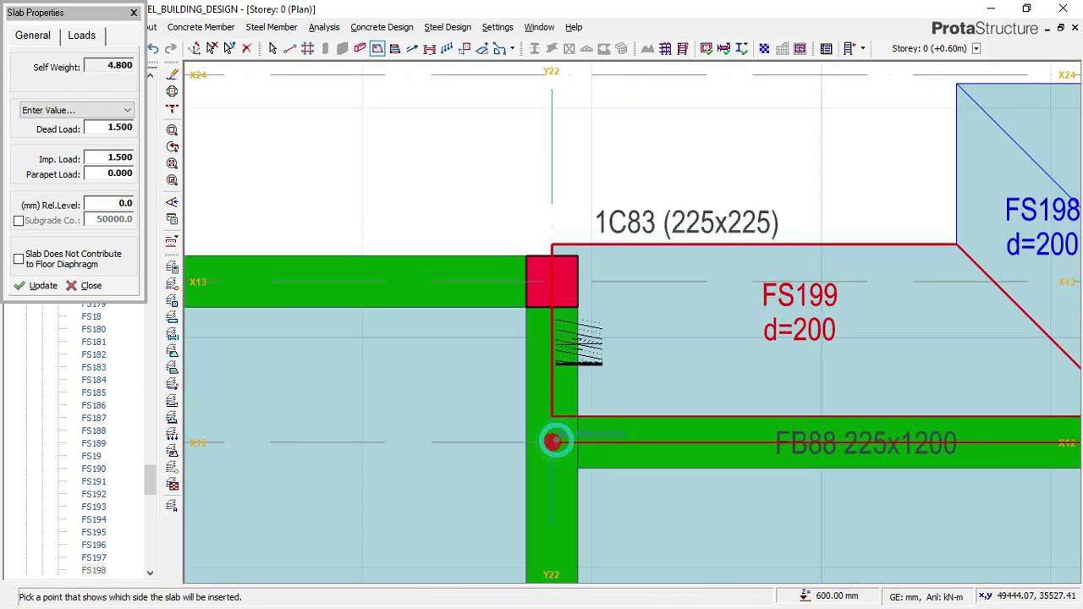
left_click(642, 285)
left_click(659, 281)
key("Return")
Insert a cantilever slab along the outer side of beam FB85, on axis X13 from Y22 to Y21.
scroll(608, 264, "down", 1)
middle_click_drag(608, 264, 970, 314)
scroll(902, 318, "up", 1)
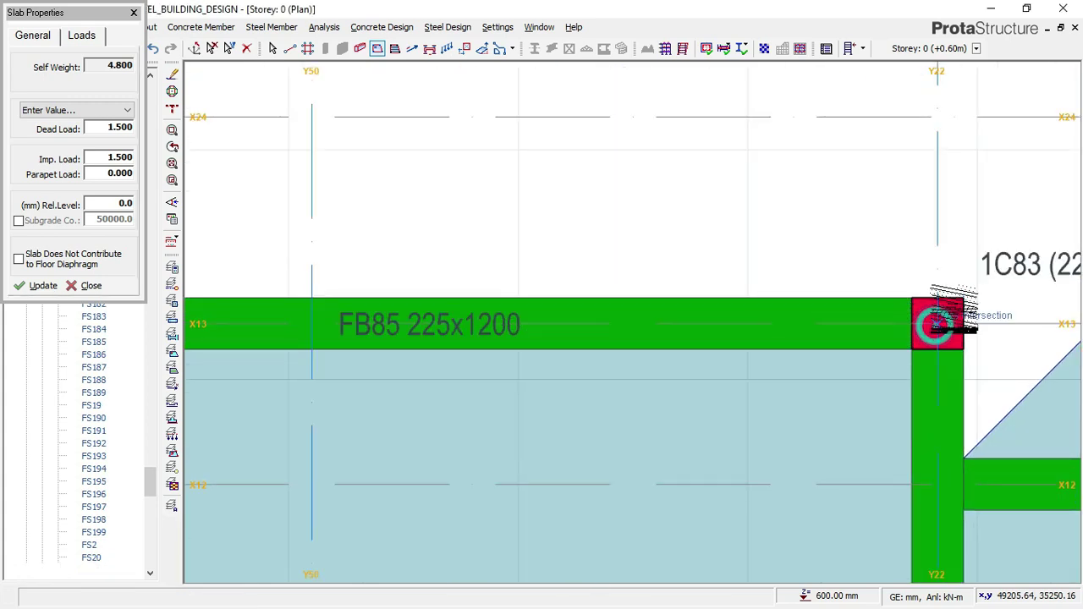
scroll(935, 324, "down", 3)
scroll(450, 311, "up", 2)
left_click(450, 308)
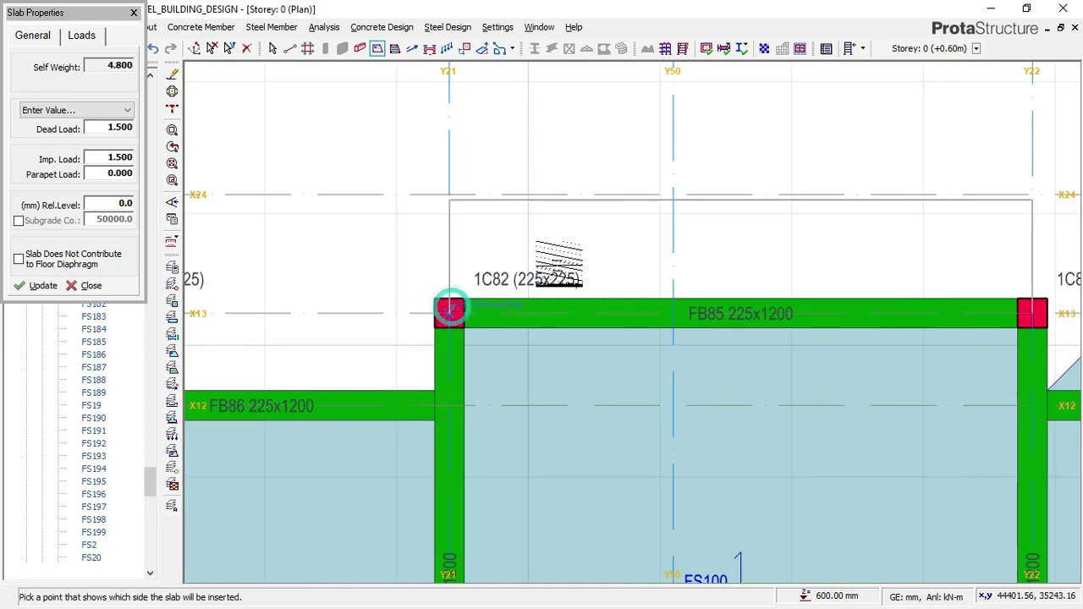
left_click(413, 275)
Insert a cantilever slab on axis Y22 between X13 and X12, on the side facing slab FS199.
middle_click_drag(965, 253, 778, 303)
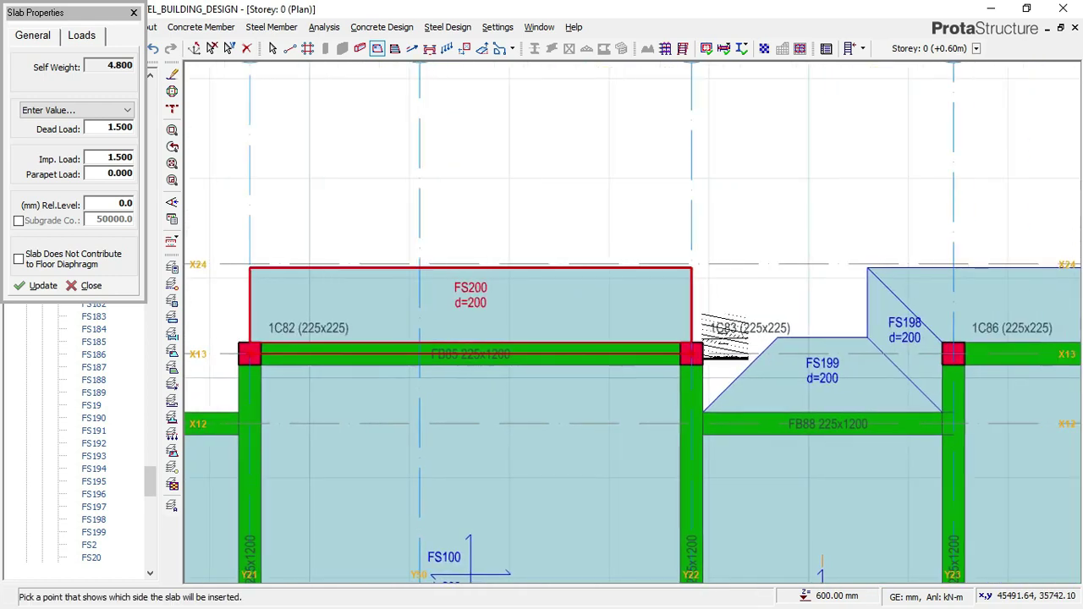
scroll(723, 343, "up", 1)
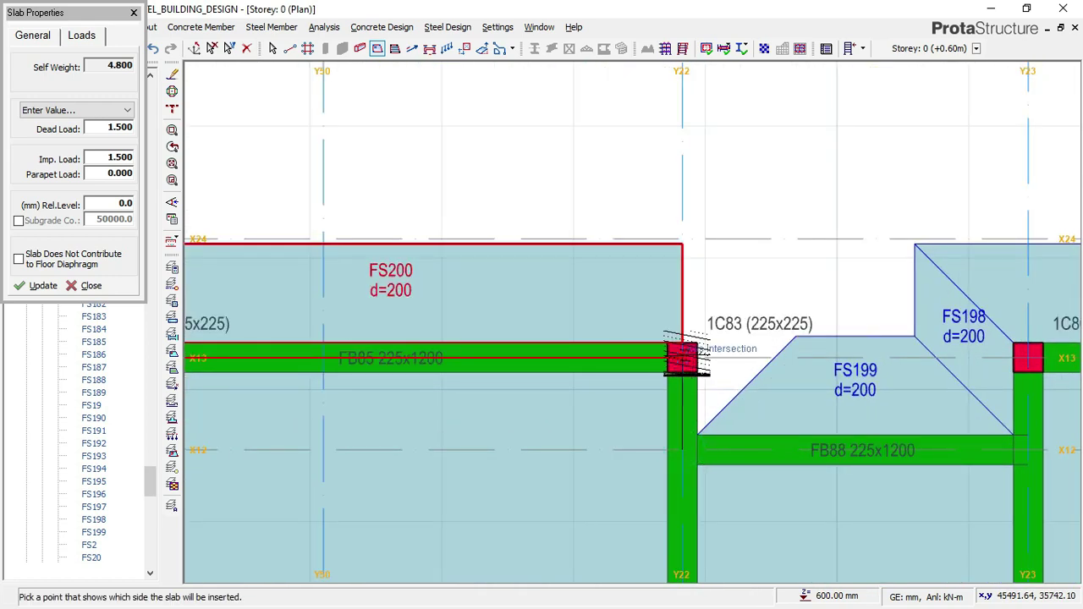
left_click(741, 323)
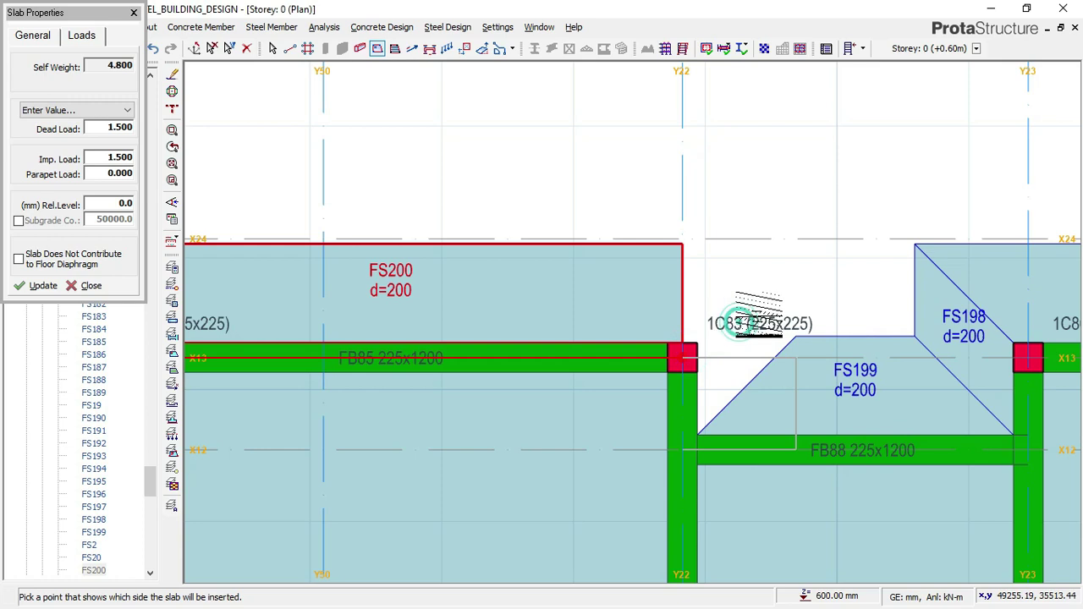
left_click(795, 296)
Insert a cantilever slab on axis Y21 from column 1C82 to axis X12, on the side facing beam FB86.
scroll(791, 298, "down", 2)
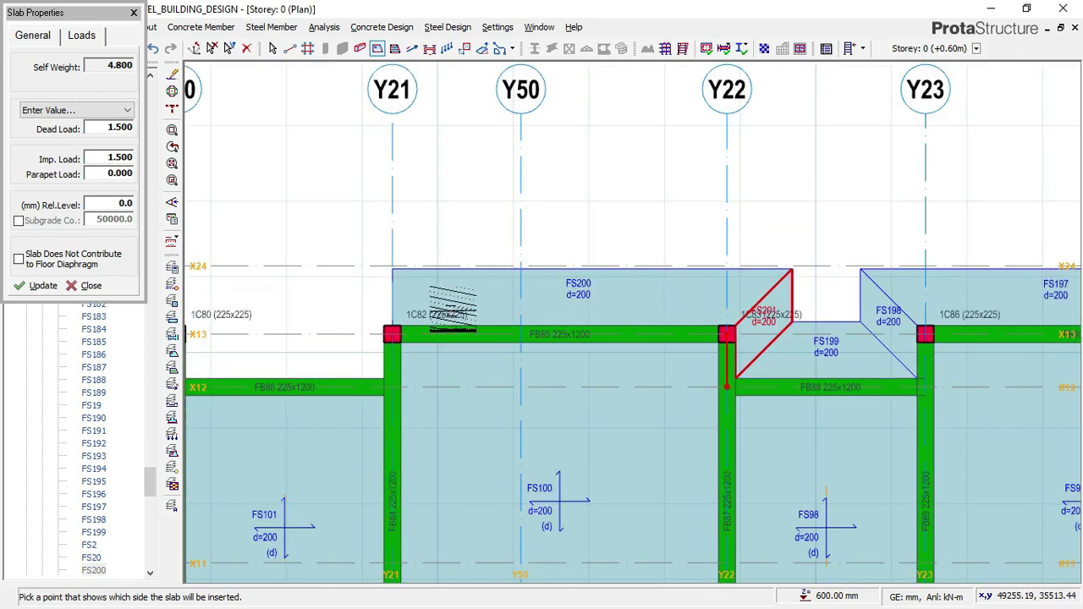
scroll(453, 311, "up", 3)
left_click(497, 312)
left_click(498, 403)
left_click(450, 344)
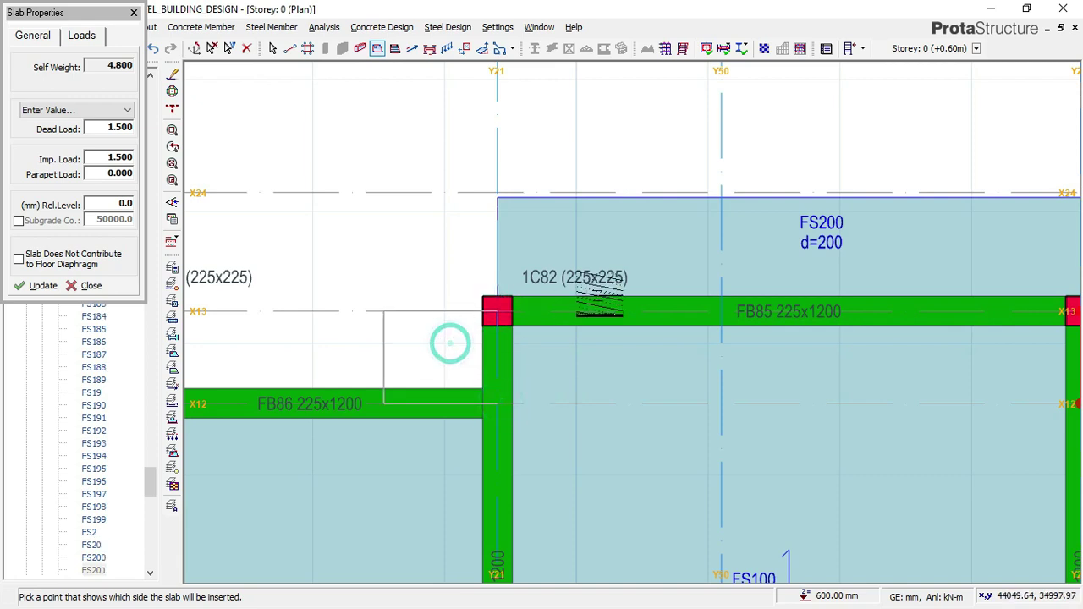
Insert a cantilever slab along the outer side of beam FB86, on axis X12 from Y21 to Y20.
scroll(762, 279, "down", 1)
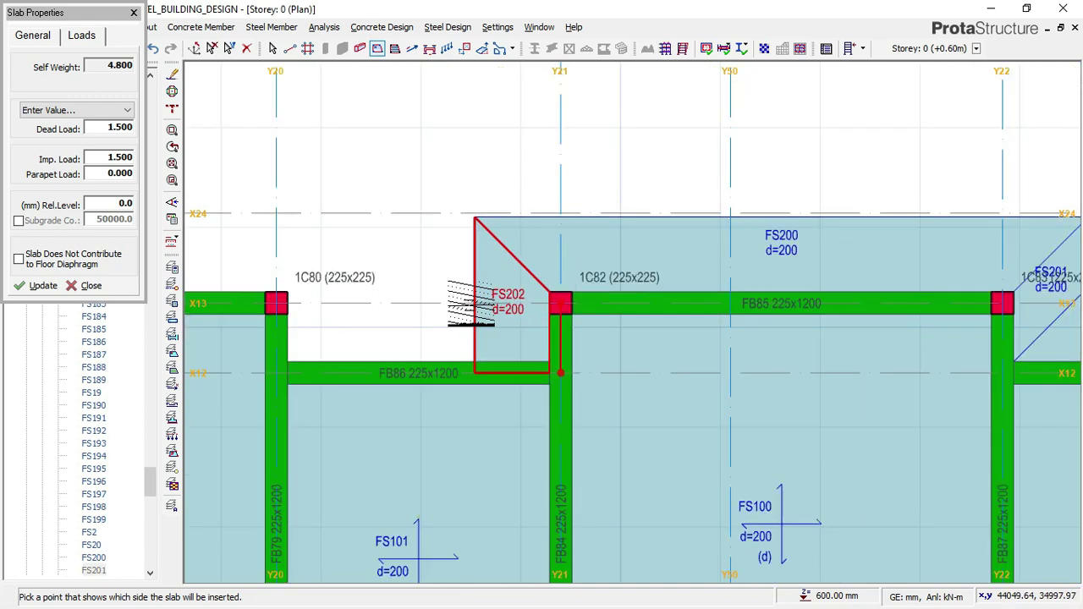
scroll(508, 302, "down", 1)
scroll(761, 364, "up", 2)
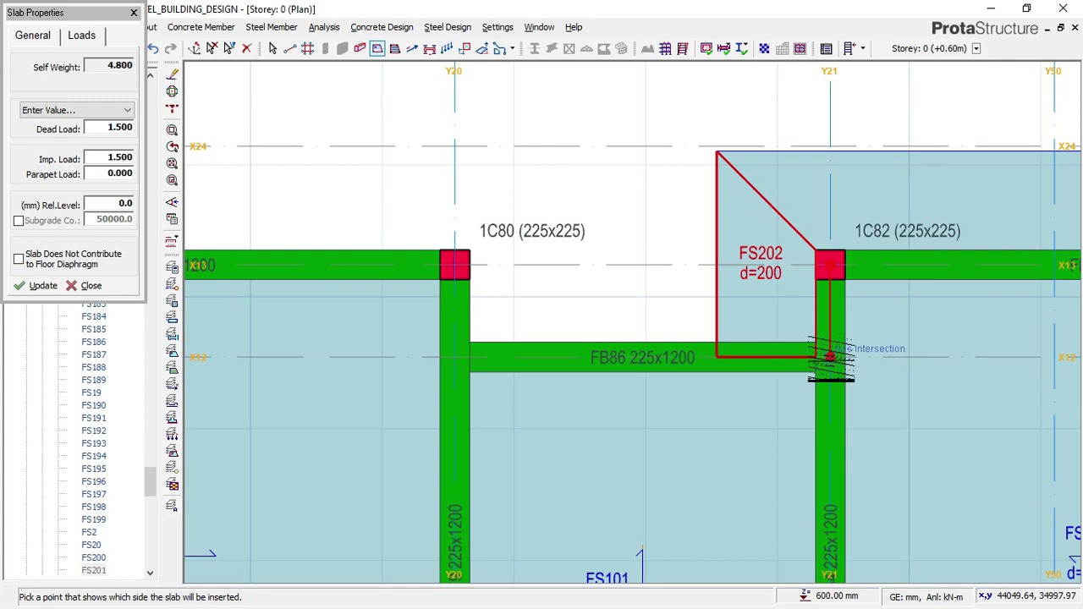
left_click(579, 290)
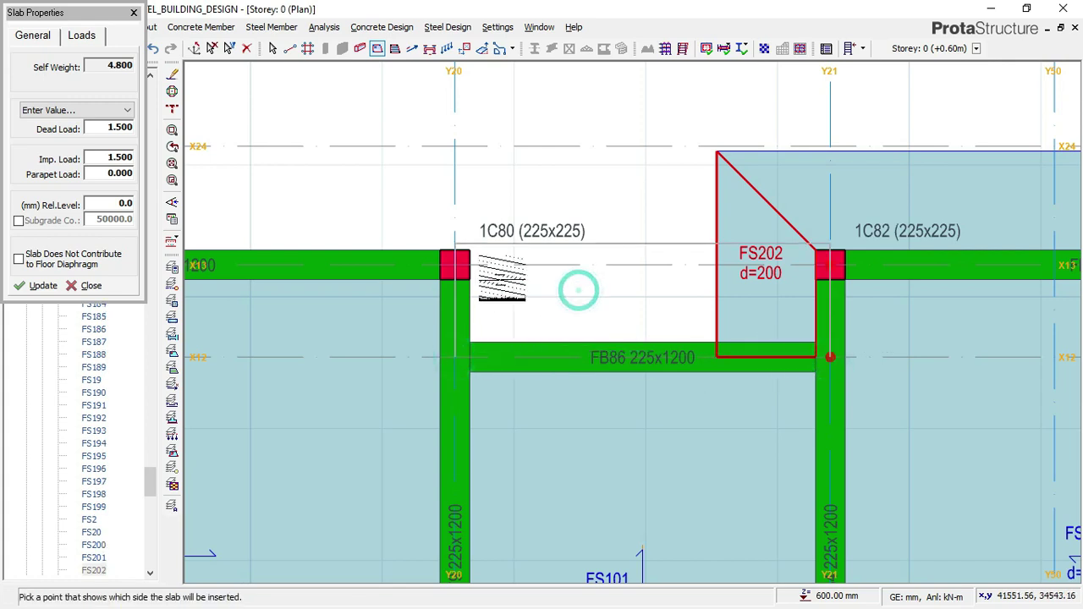
Insert cantilever slabs along the outer side of beam FB78, and on axis Y20 between X13 and X12 facing slab FS203.
middle_click_drag(483, 206, 857, 271)
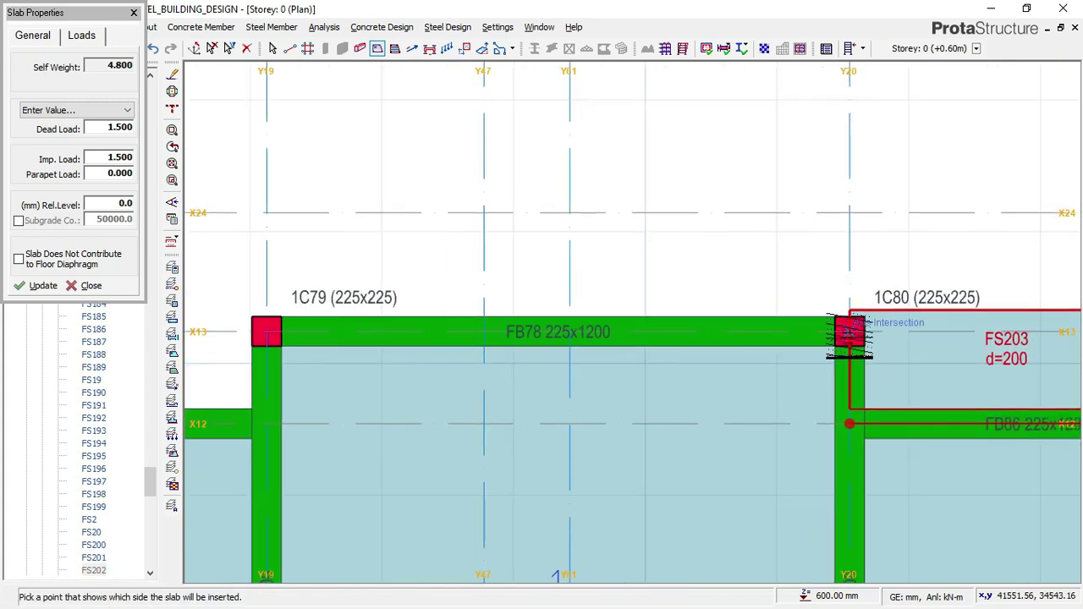
left_click(782, 308)
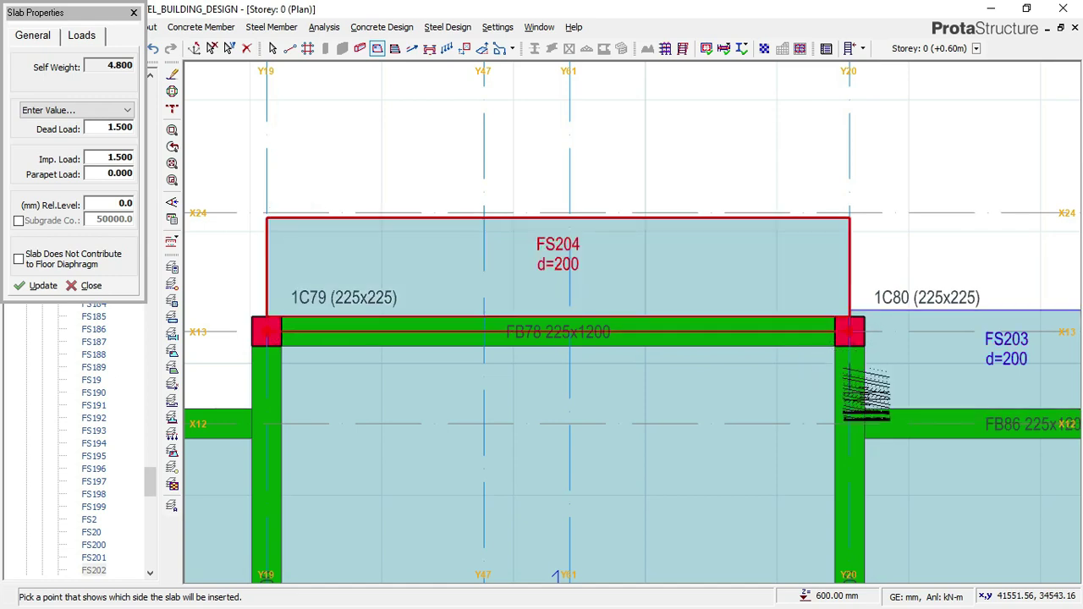
left_click(848, 331)
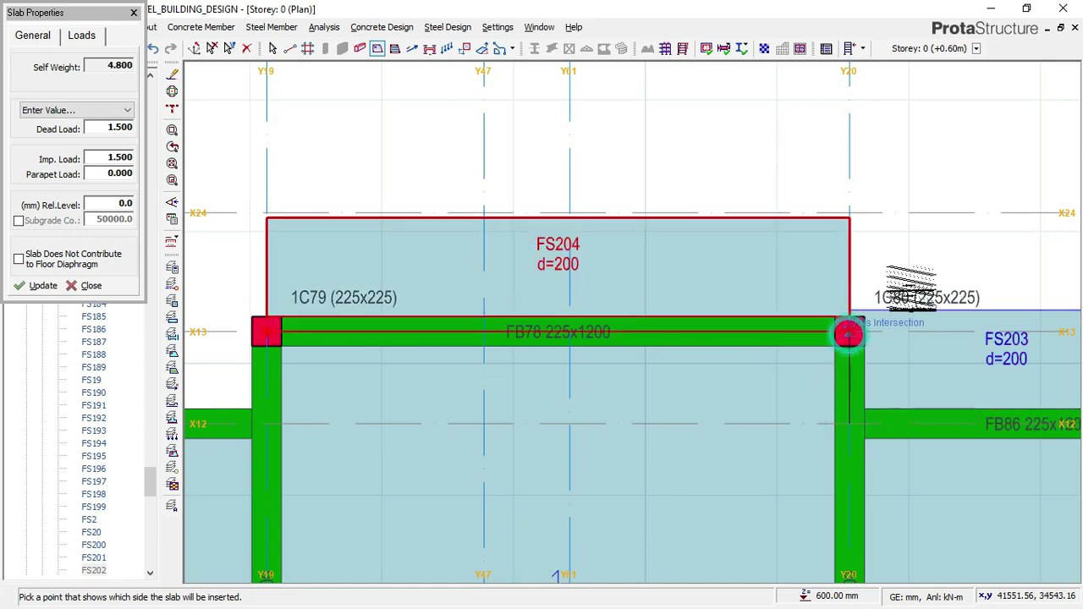
left_click(928, 262)
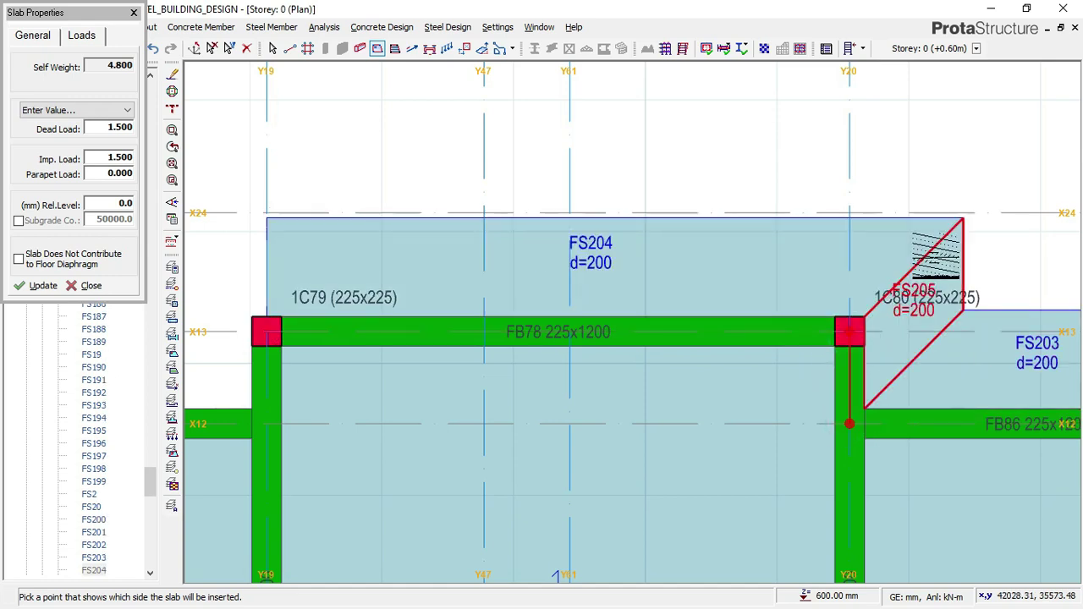
Insert cantilever slabs on axis Y19 from column 1C79 to axis X12, and along the outer side of beam FB77 up to Y18.
scroll(928, 262, "down", 1)
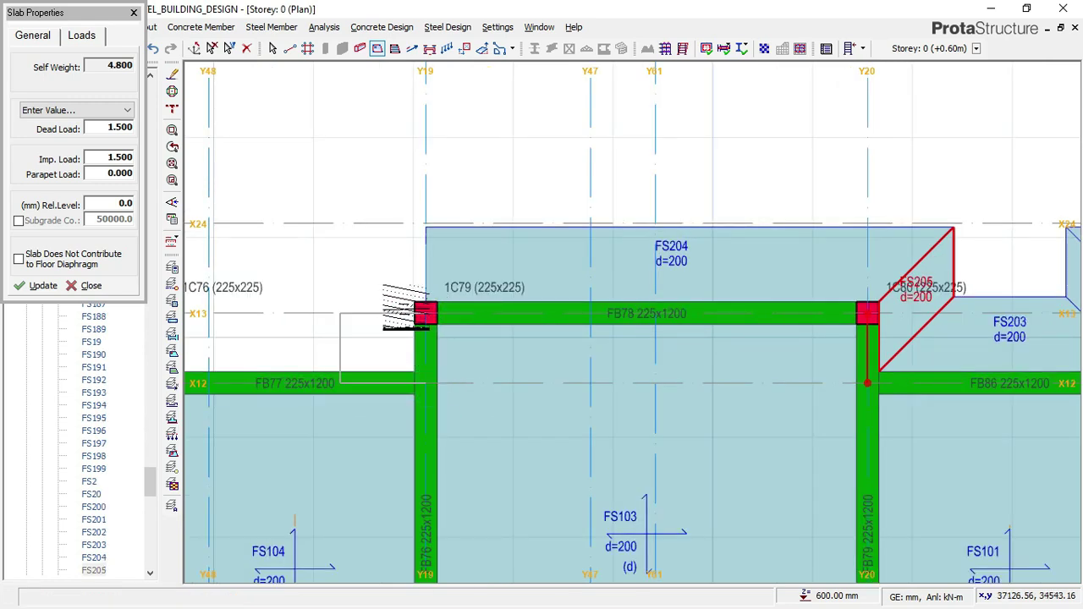
left_click(364, 252)
middle_click_drag(378, 243, 776, 242)
scroll(776, 383, "up", 1)
left_click(830, 382)
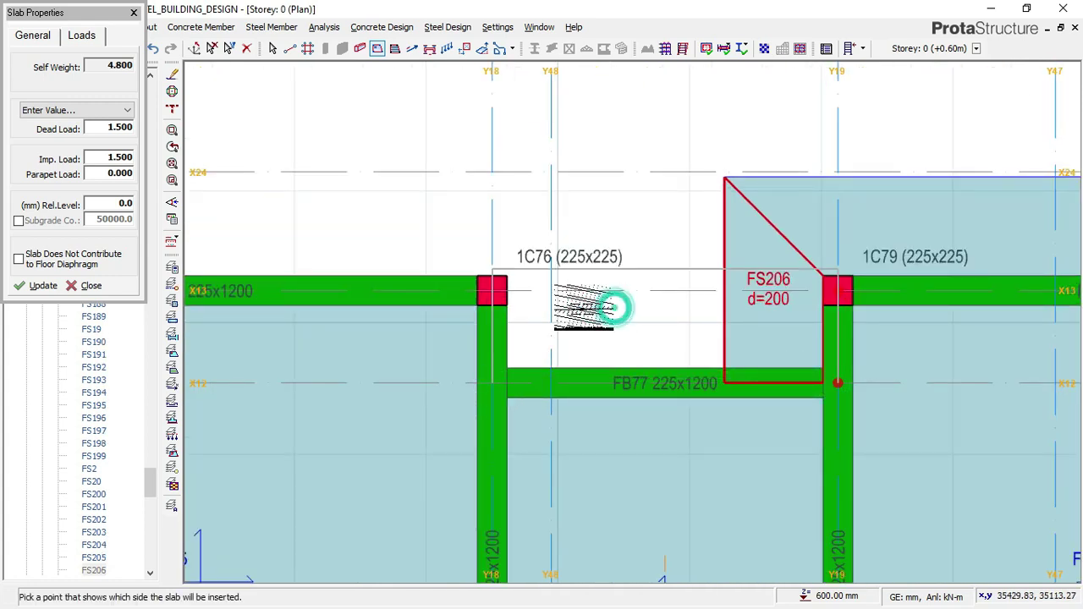
left_click(478, 270)
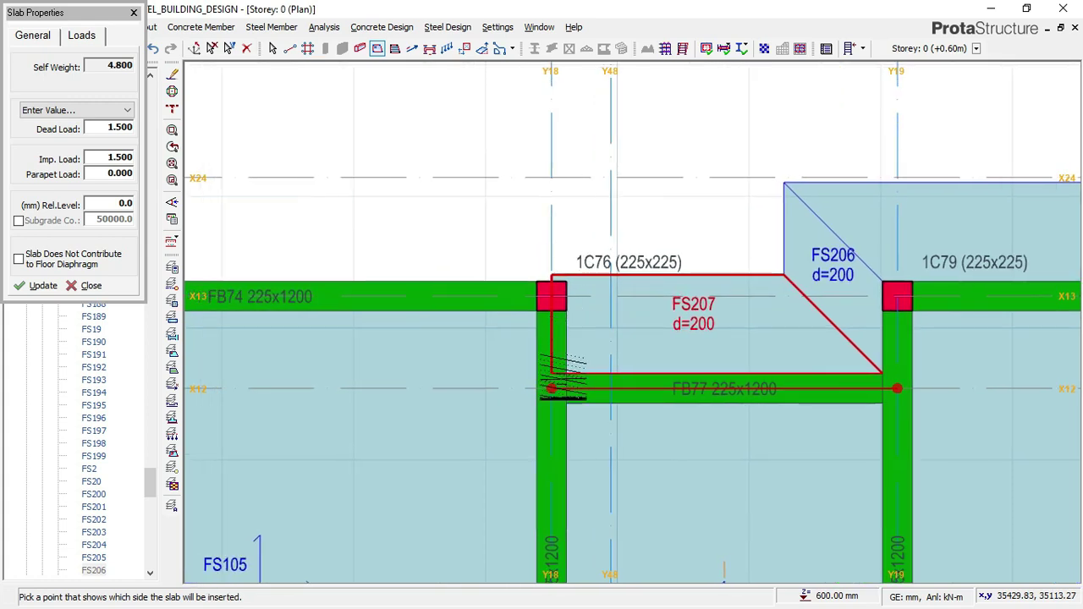
Try to insert a cantilever slab on axis Y18 between X12 and X13 beside slab FS207, and remove it.
left_click(551, 298)
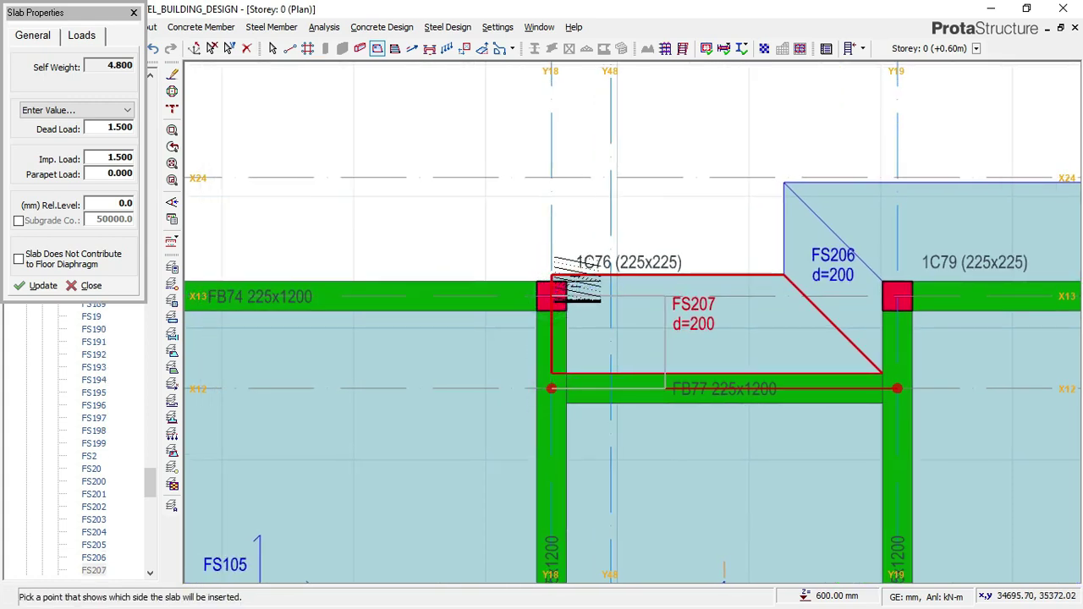
scroll(645, 296, "down", 3)
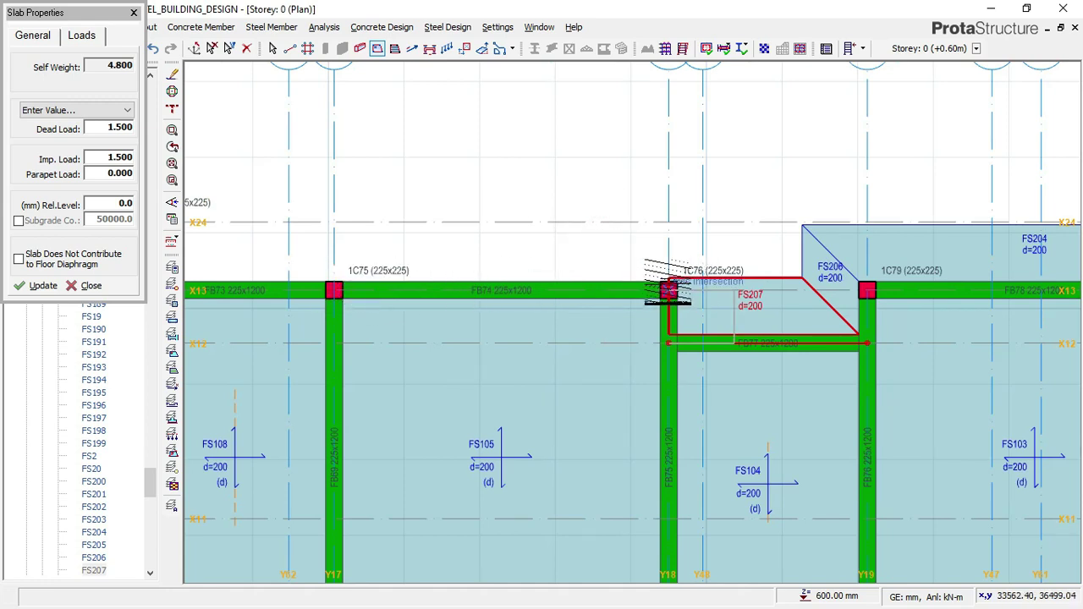
left_click(673, 313)
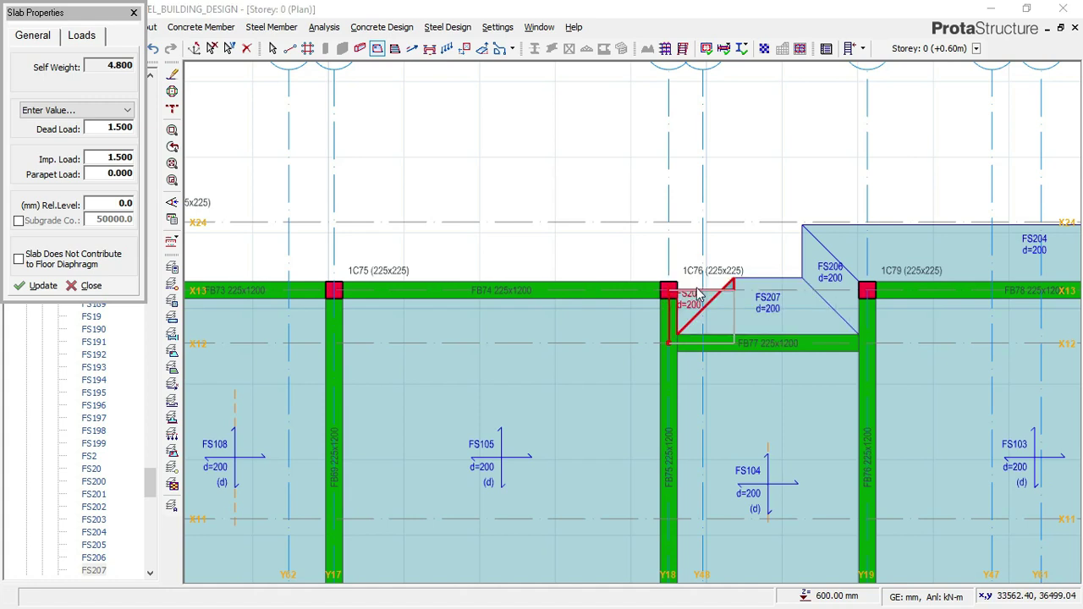
left_click(660, 277)
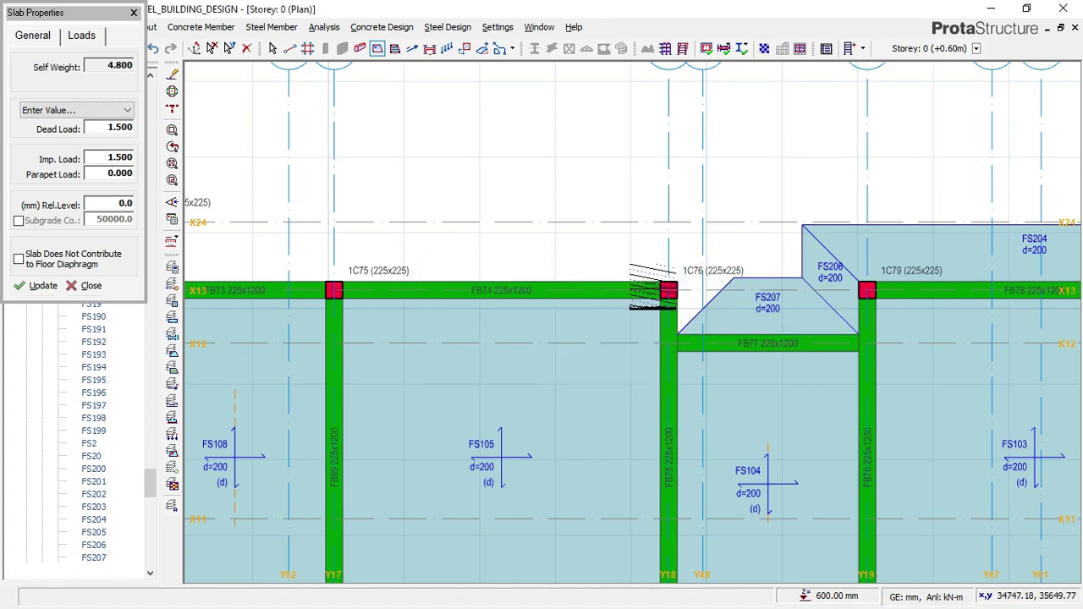
Insert a cantilever slab along the outer side of beam FB74, from column 1C76 to column 1C75.
left_click(668, 290)
left_click(334, 290)
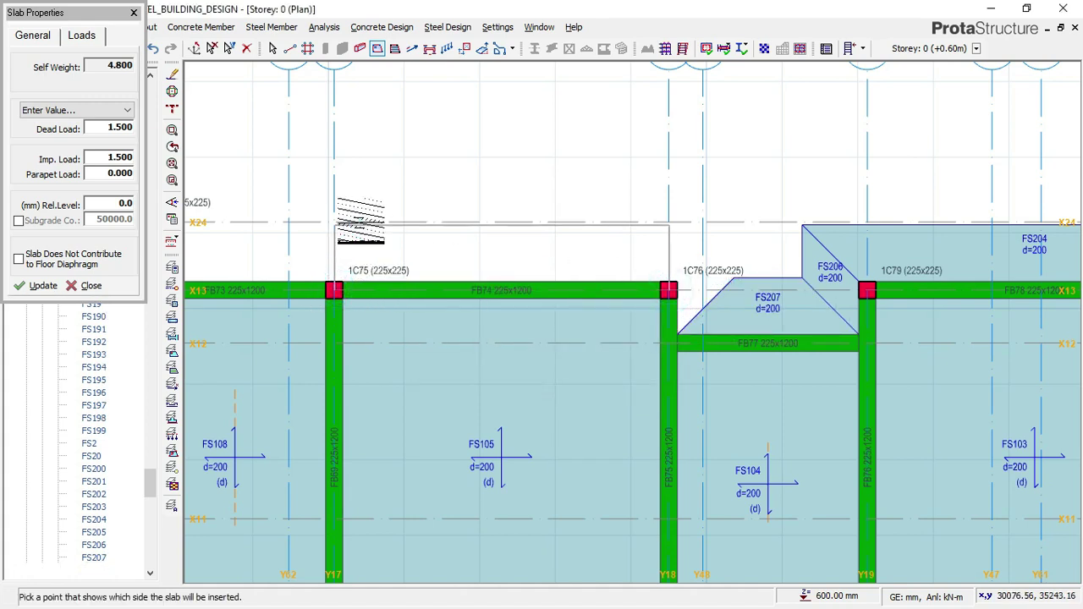
left_click(535, 263)
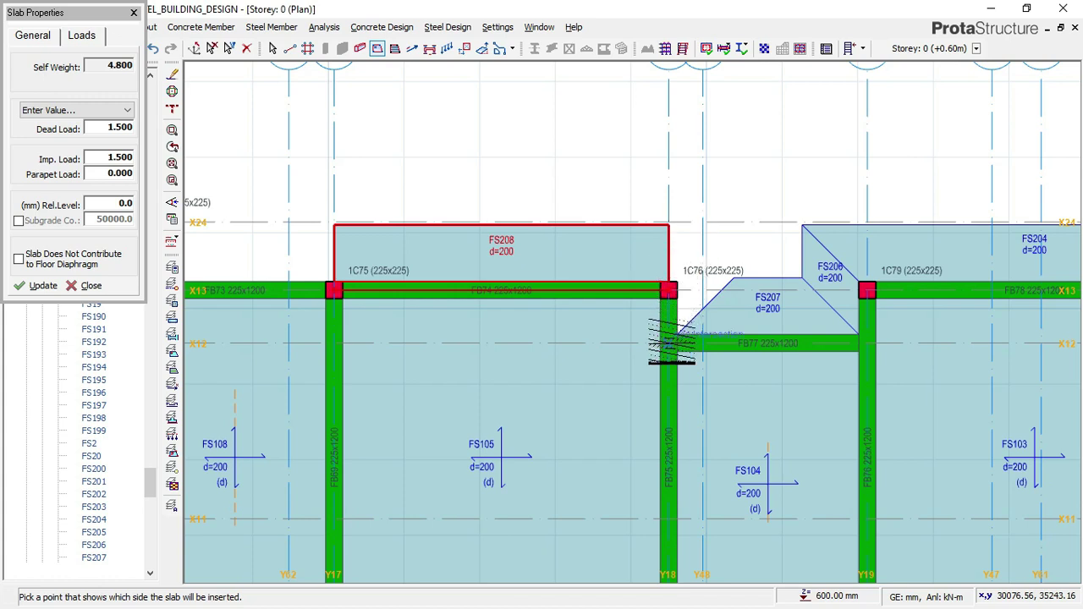
Insert 200 mm cantilever slabs on the outer side of grid Y18 between X12 and X13, and of beam FB73 between Y16 and Y17.
left_click(692, 255)
scroll(724, 252, "down", 1)
middle_click_drag(382, 243, 500, 277)
scroll(499, 278, "up", 1)
left_click(574, 325)
left_click(375, 327)
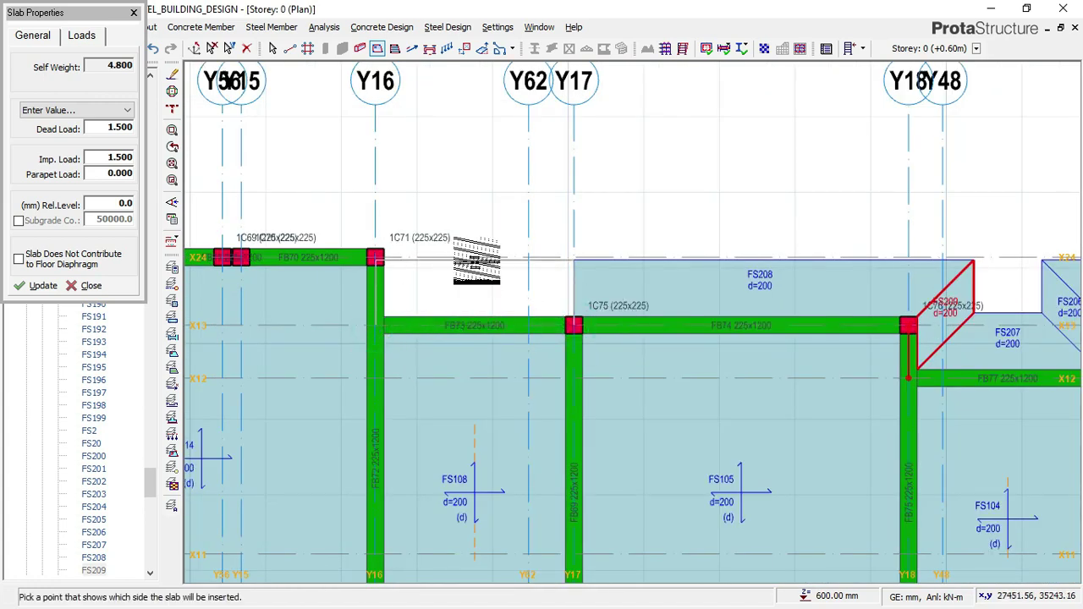
left_click(375, 246)
Insert 200 mm cantilever slabs outside beam FB70 on X24 between Y15 and Y16, and beside grid Y16 between X24 and X13.
middle_click_drag(376, 245, 620, 307)
scroll(620, 307, "up", 1)
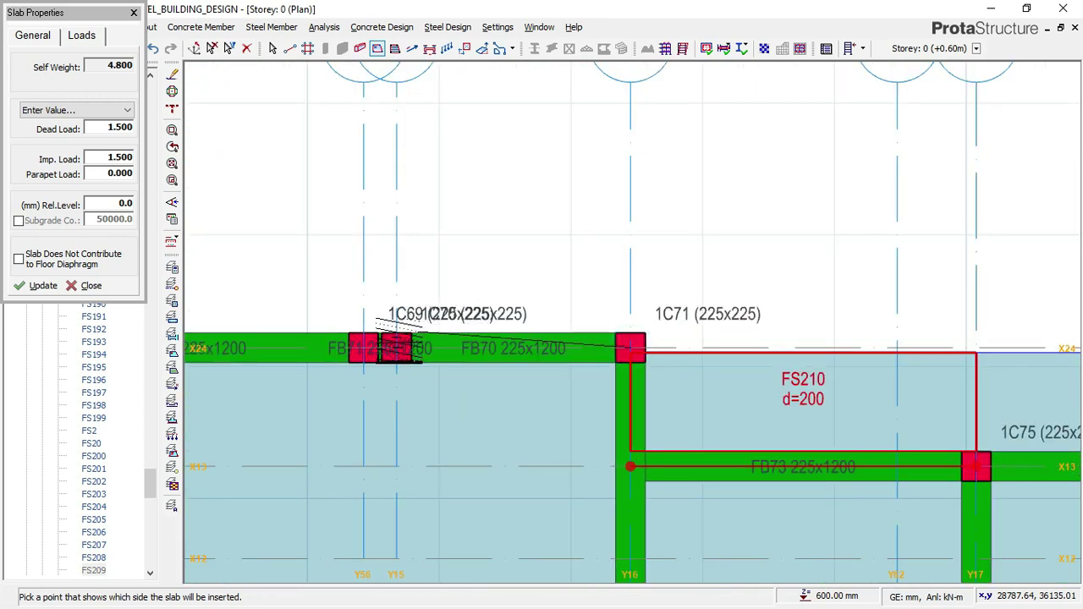
left_click(482, 238)
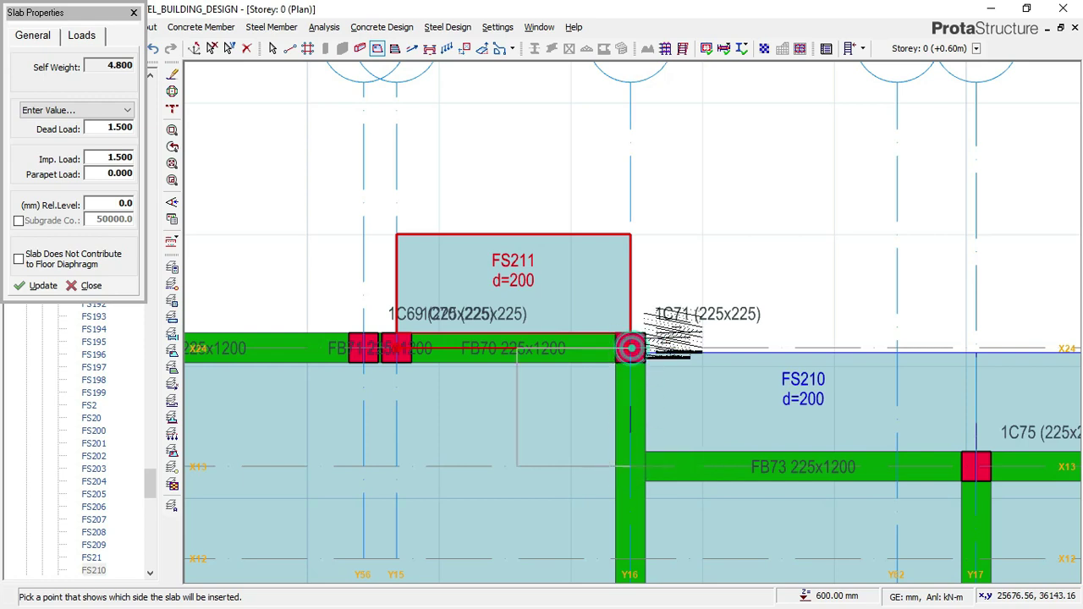
left_click(827, 308)
Insert the narrow 200 mm cantilever slab outside grid X24 between the columns at Y15 and Y56.
scroll(826, 308, "down", 1)
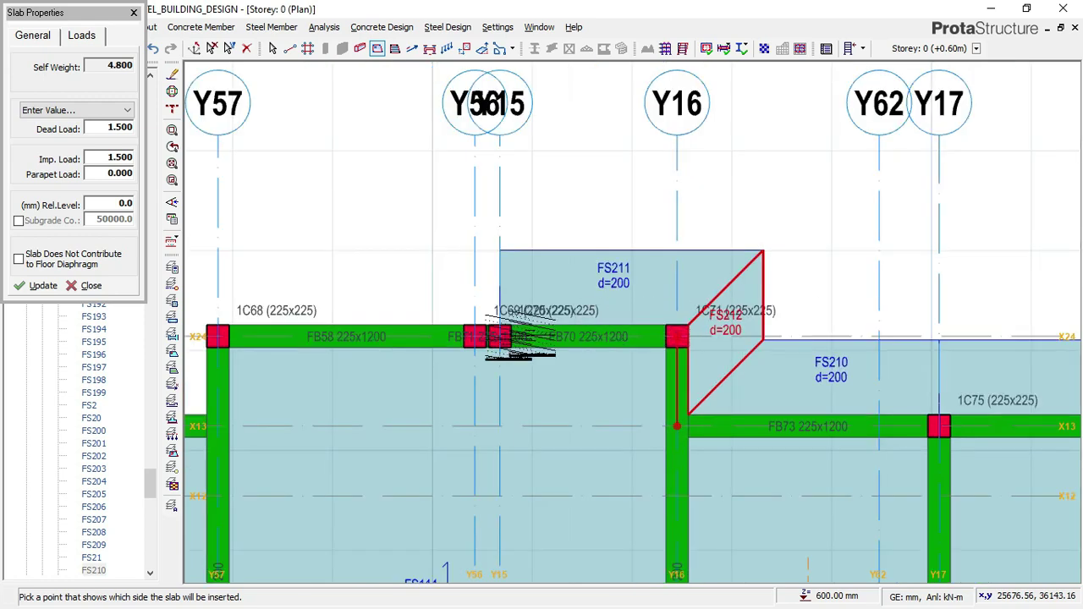
scroll(478, 349, "up", 3)
left_click(542, 337)
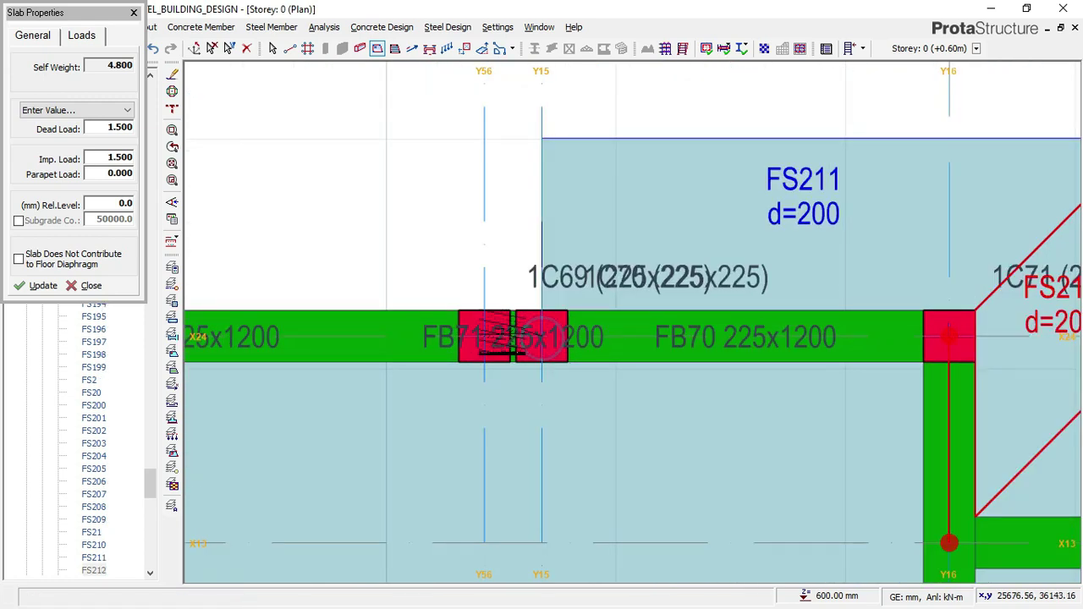
left_click(483, 336)
left_click(467, 227)
left_click(785, 239)
Insert 200 mm cantilever slabs outside beam FB58 between Y56 and Y57, and along the outer side of Y57 between X24 and X13.
scroll(533, 309, "down", 1)
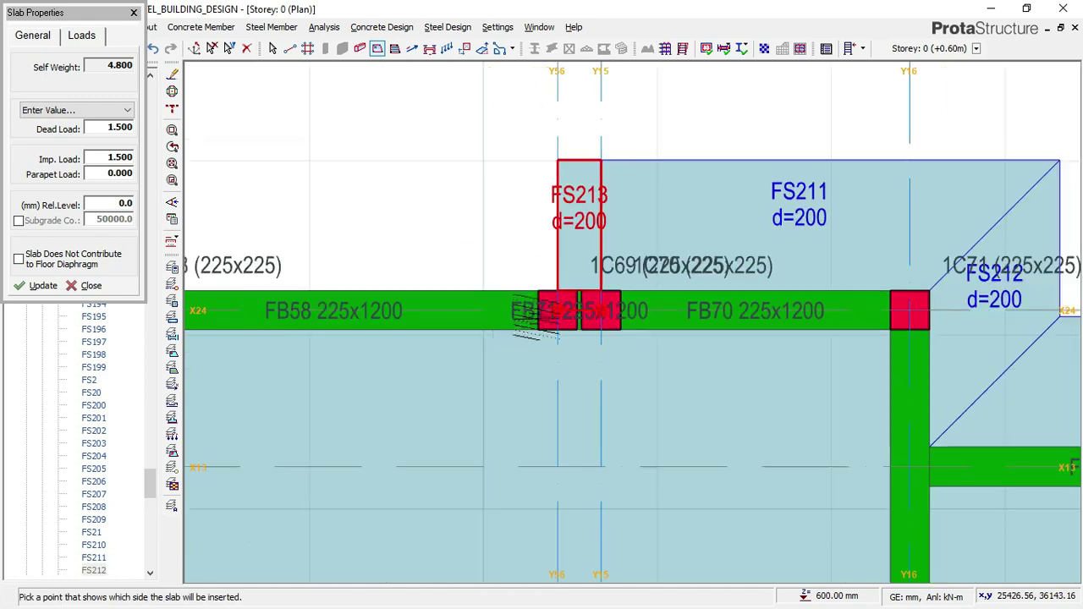
scroll(554, 309, "up", 1)
scroll(793, 298, "down", 1)
scroll(414, 209, "up", 2)
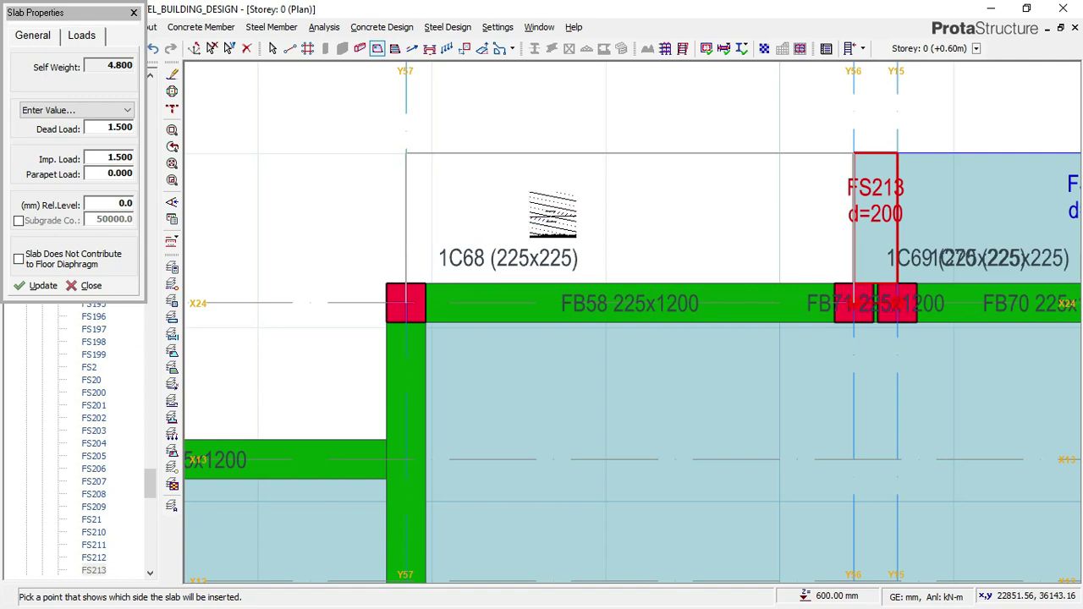
left_click(550, 229)
scroll(555, 246, "down", 2)
scroll(489, 275, "up", 1)
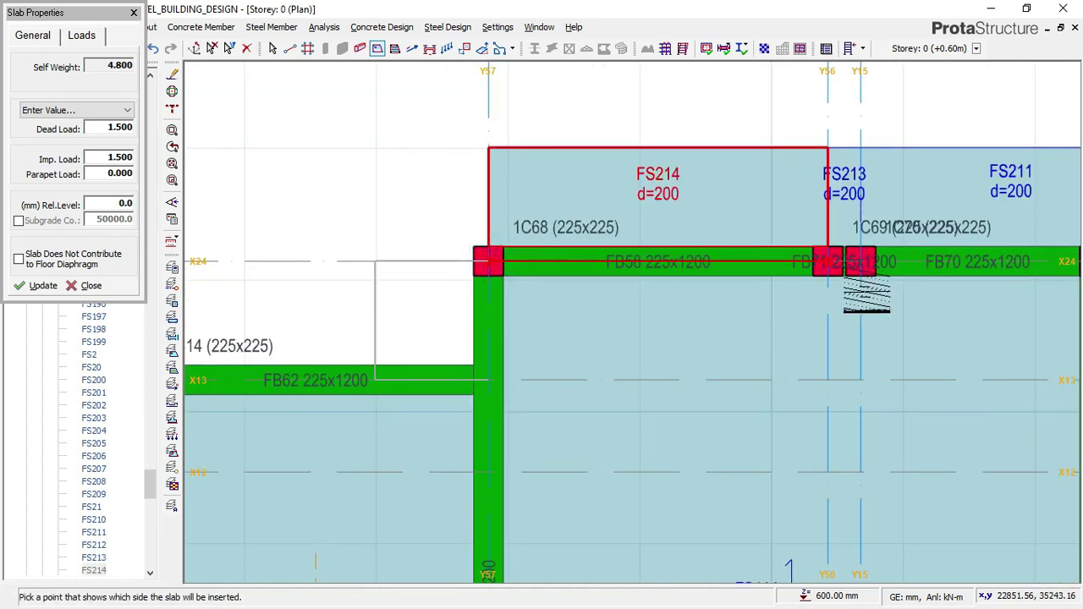
left_click(448, 303)
Insert 200 mm cantilever slabs outside the X13 beams FB62, between Y57 and Y12, and FB57, between Y12 and Y13.
scroll(418, 292, "down", 1)
middle_click_drag(419, 292, 965, 285)
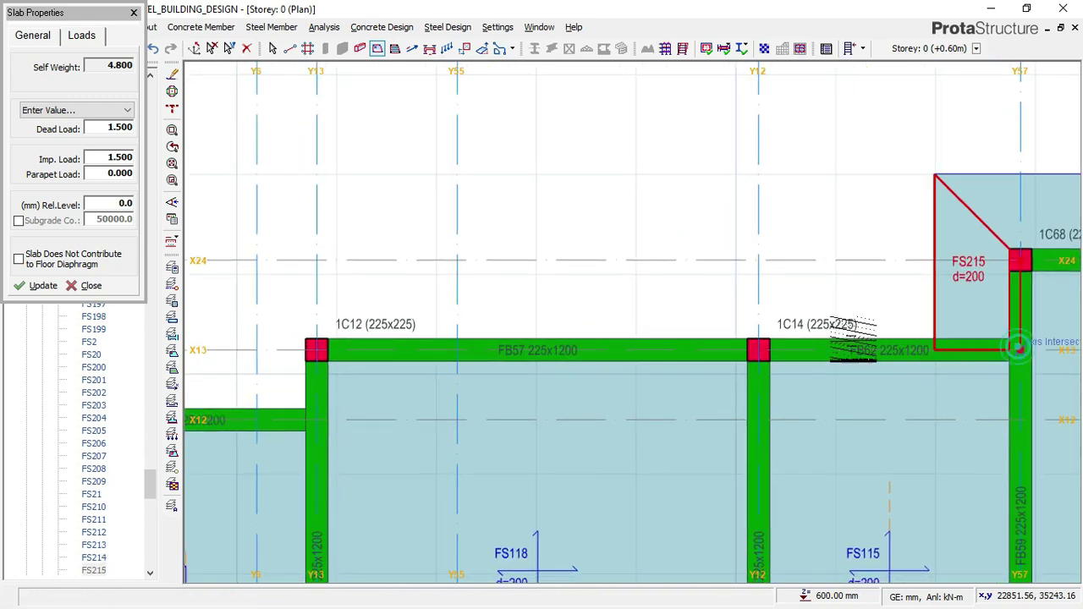
left_click(750, 338)
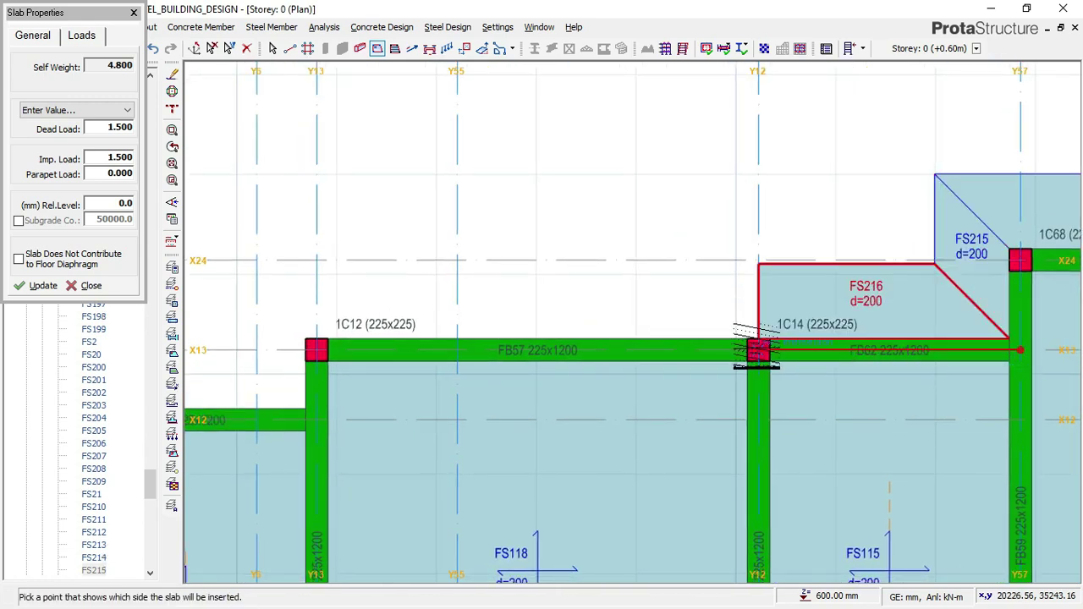
left_click(343, 345)
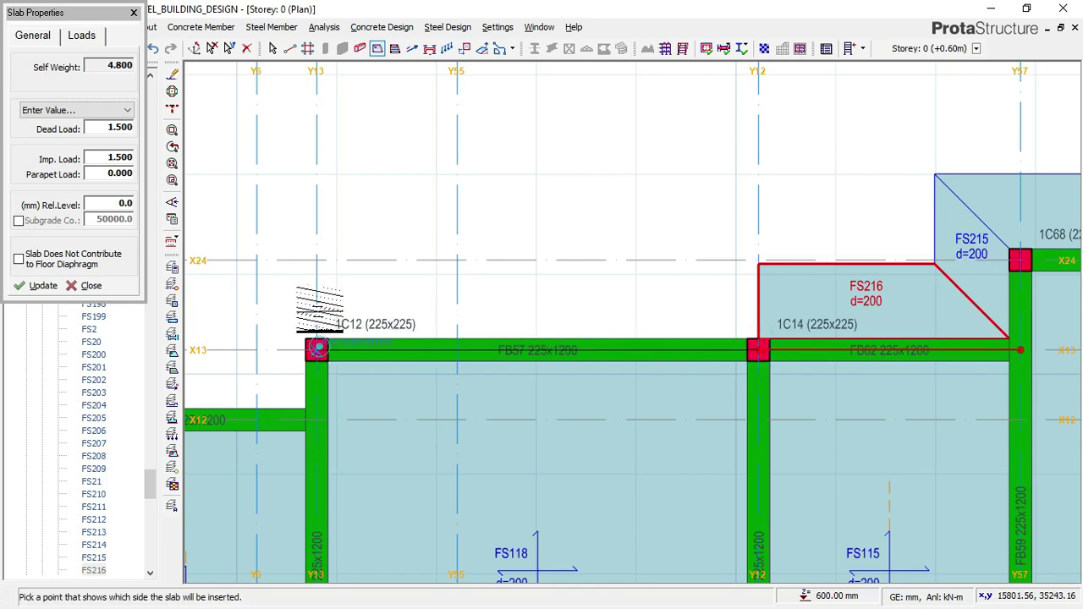
left_click(349, 261)
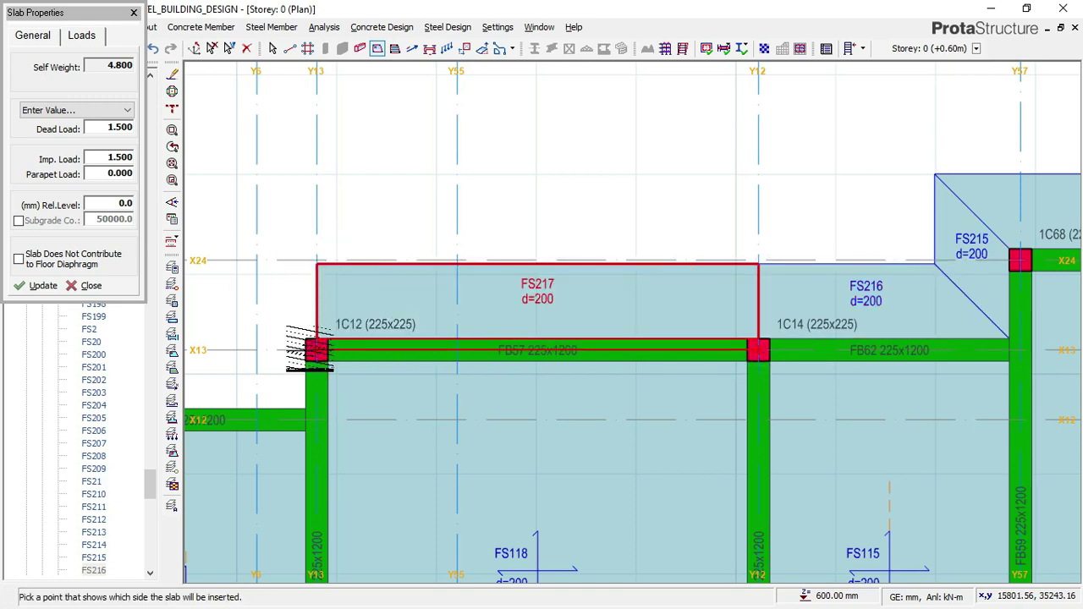
Insert 200 mm cantilever slabs in the recess along Y13 between X13 and X12, and along beam FB56 between Y13 and Y14.
left_click(303, 412)
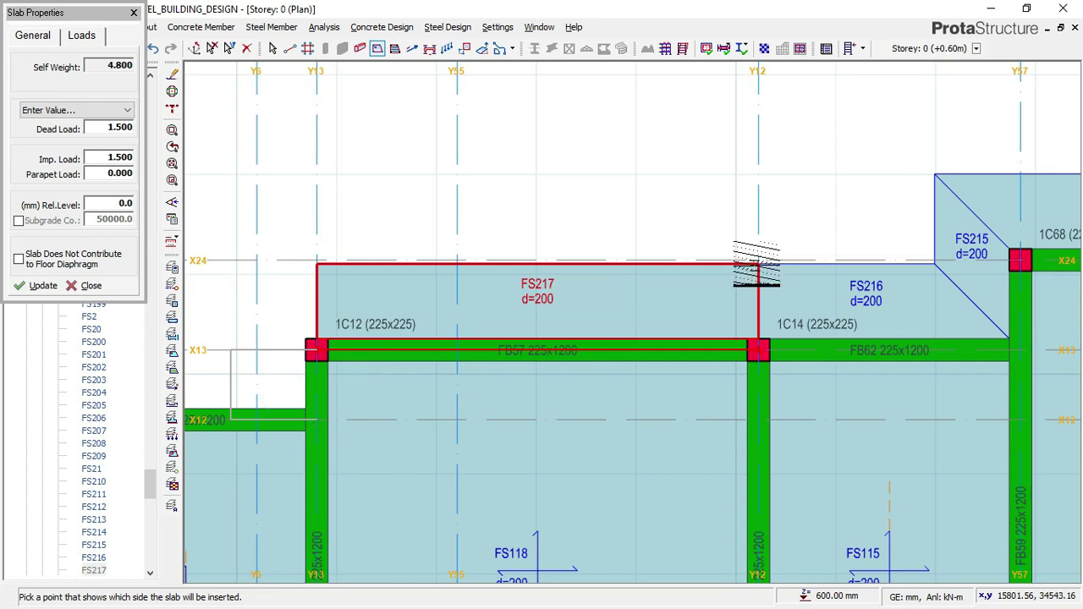
left_click(525, 267)
middle_click_drag(518, 237, 822, 242)
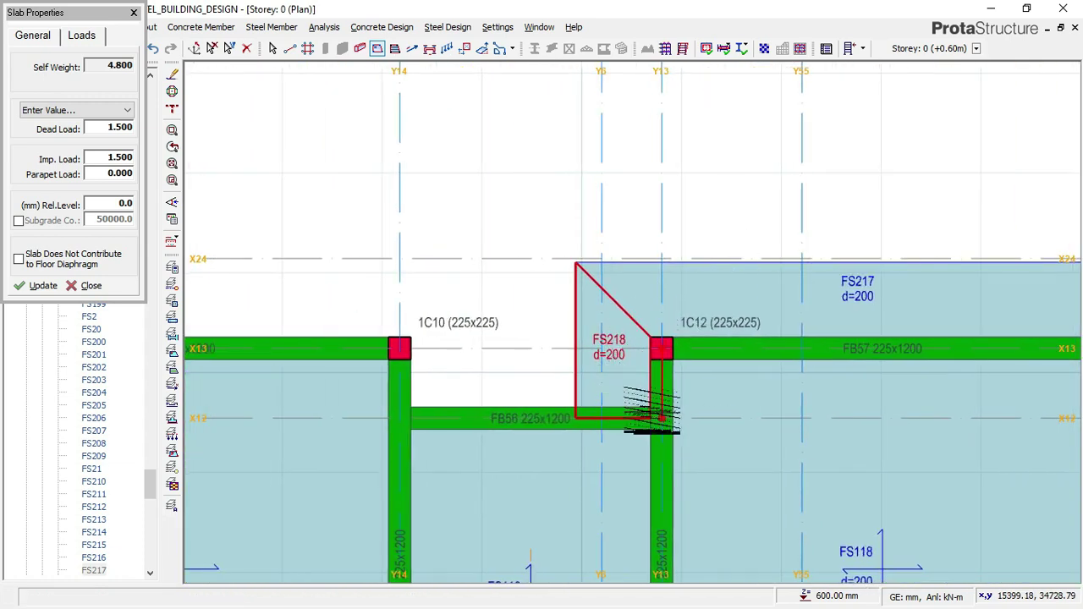
left_click(662, 417)
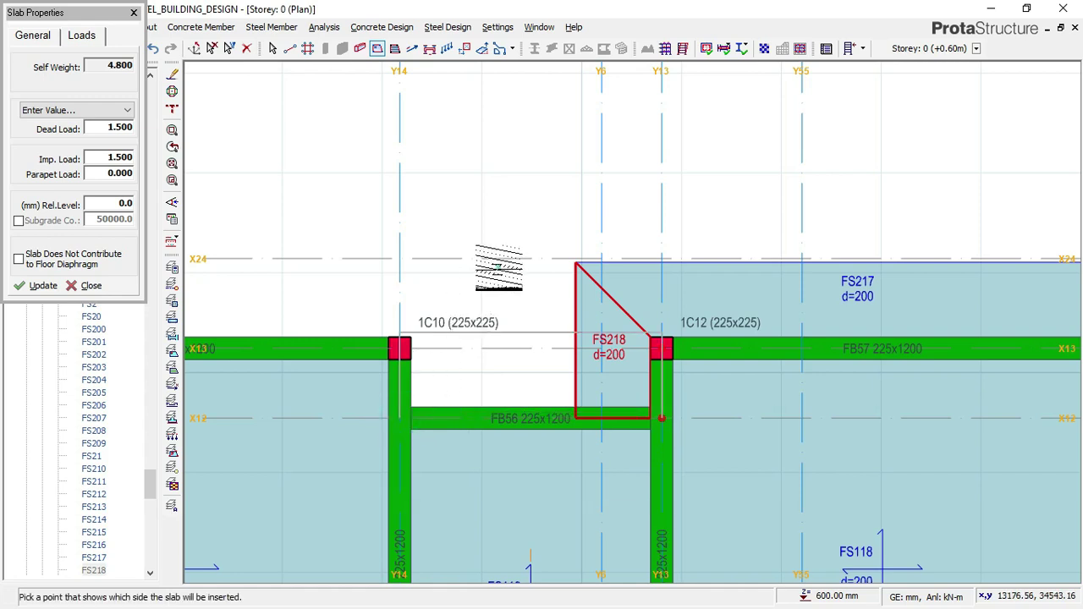
left_click(506, 264)
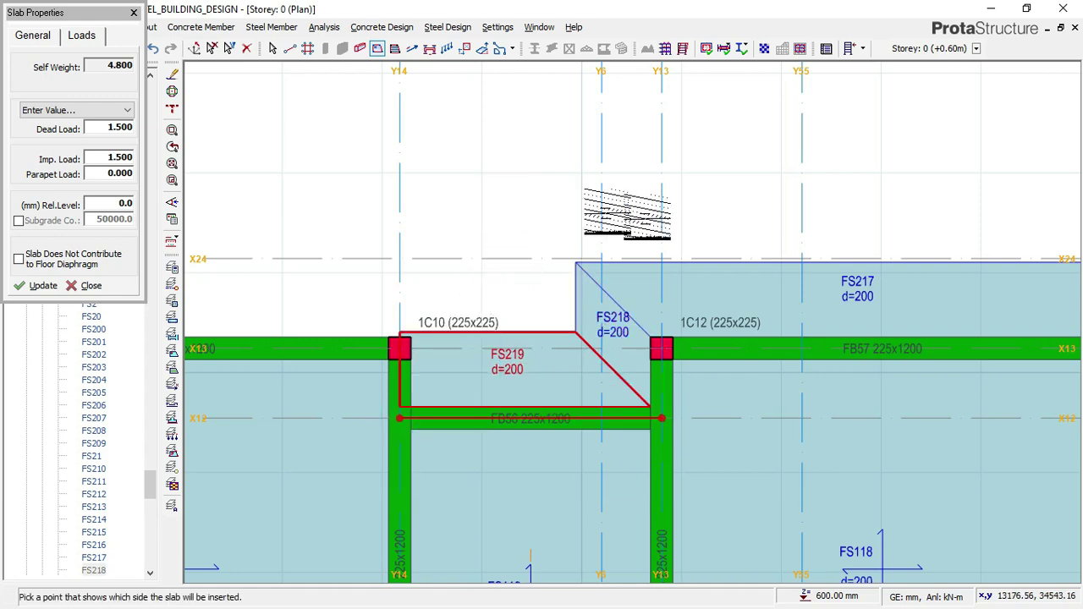
Insert a 200 mm cantilever slab outside beam FB4 on X13 between Y14 and Y3.
middle_click_drag(572, 200, 797, 240)
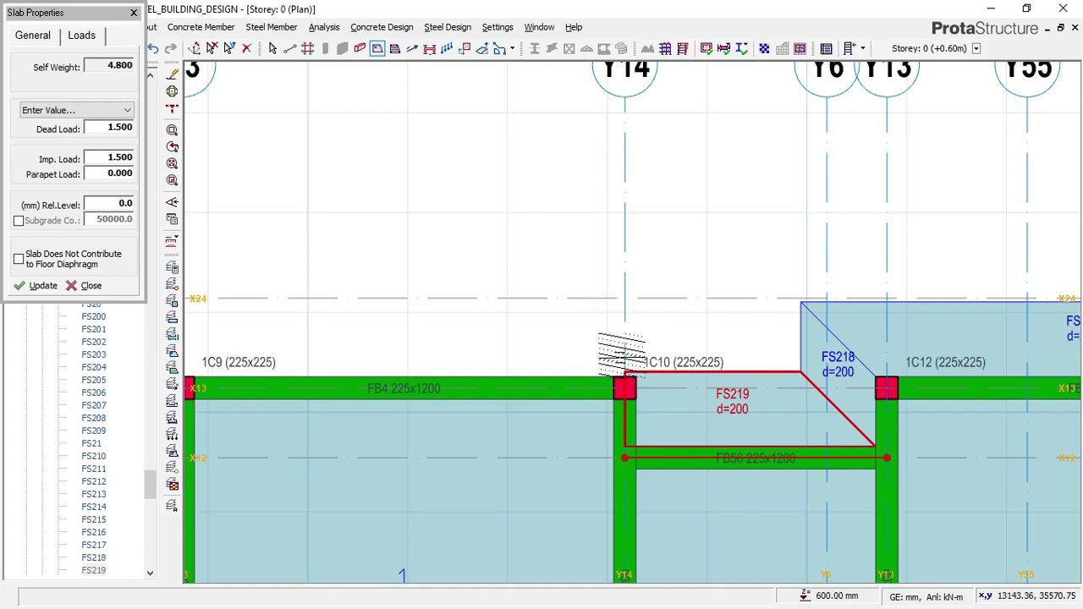
scroll(622, 355, "up", 1)
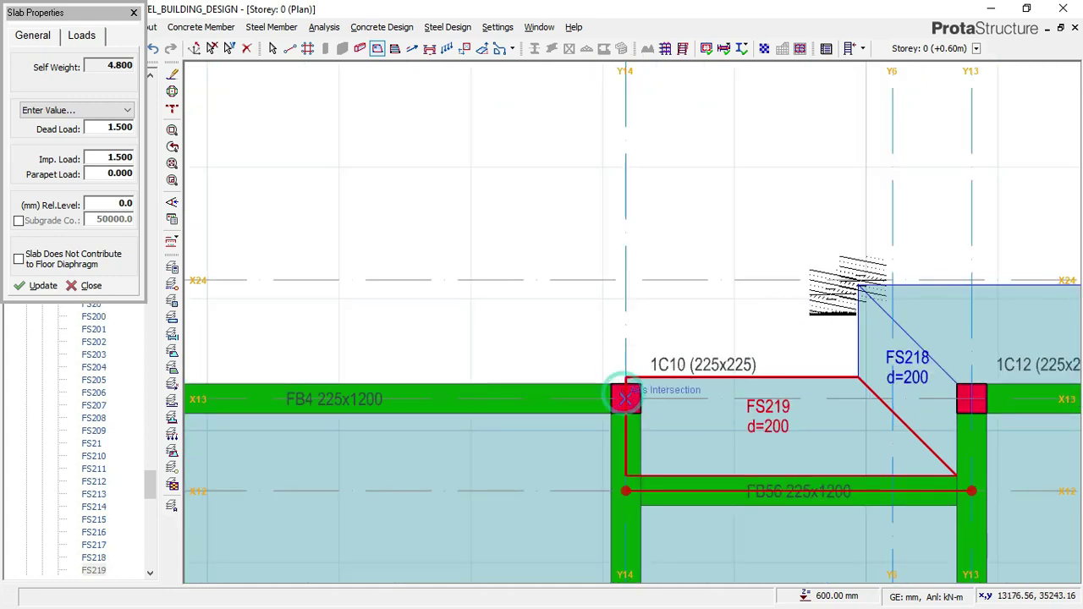
scroll(888, 264, "down", 3)
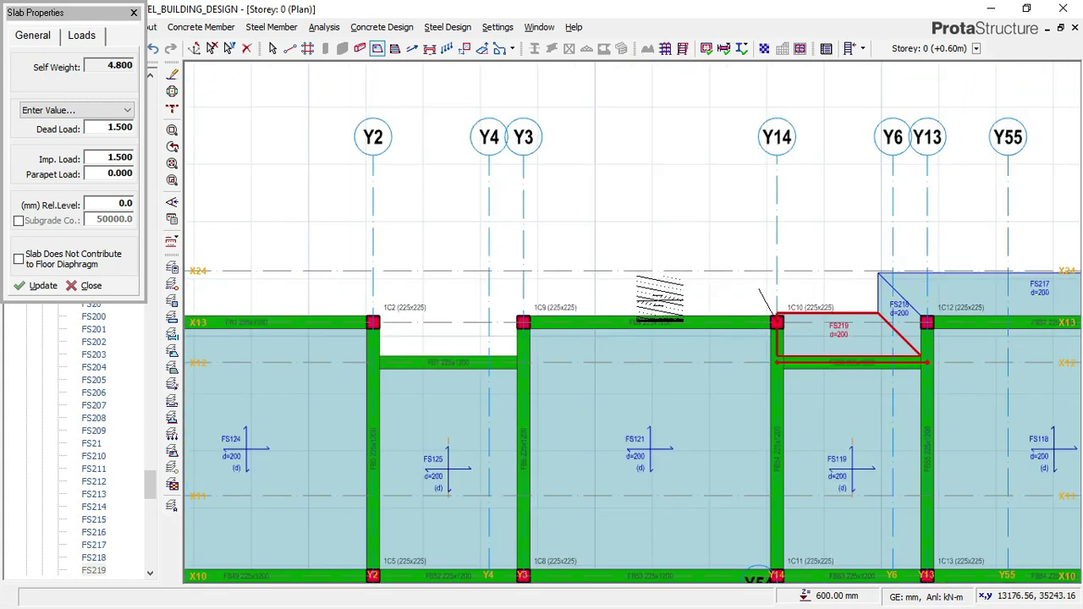
left_click(533, 322)
left_click(815, 297)
Insert a 200 mm cantilever slab on the recess side of grid Y14 between X12 and X13.
scroll(814, 304, "up", 3)
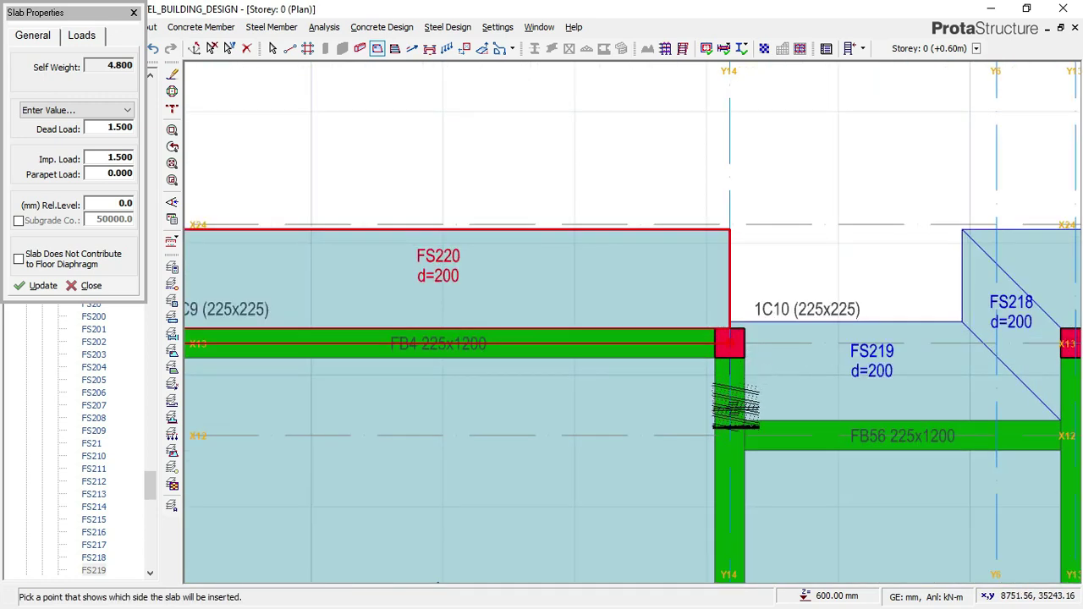
left_click(733, 431)
left_click(729, 342)
left_click(827, 277)
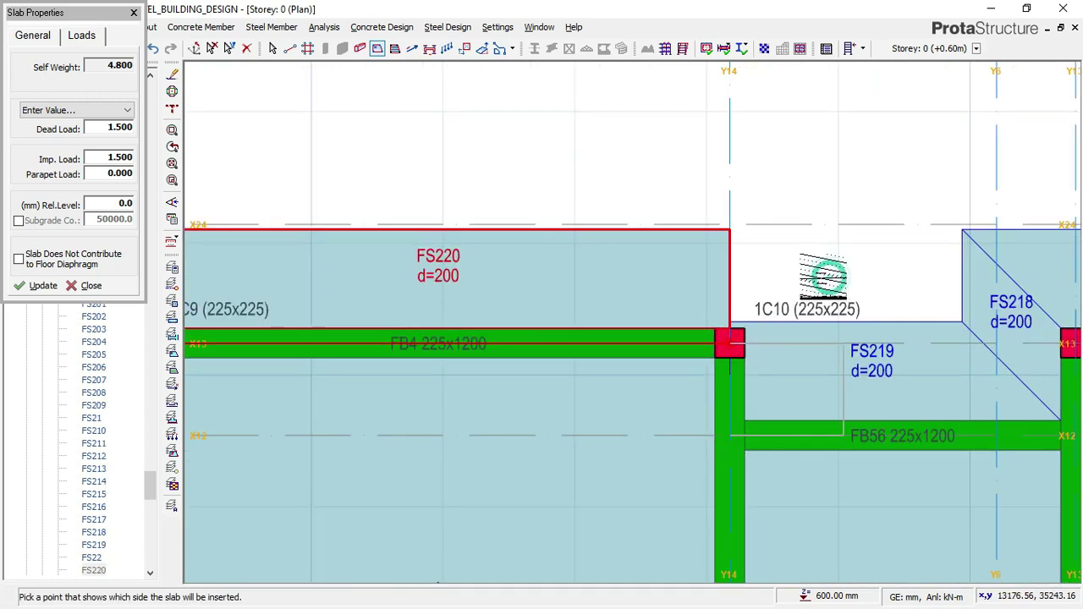
left_click(867, 294)
Insert 200 mm cantilever slabs in the recess along Y3 between X13 and X12, and along beam FB7 between Y3 and Y2.
scroll(474, 296, "down", 3)
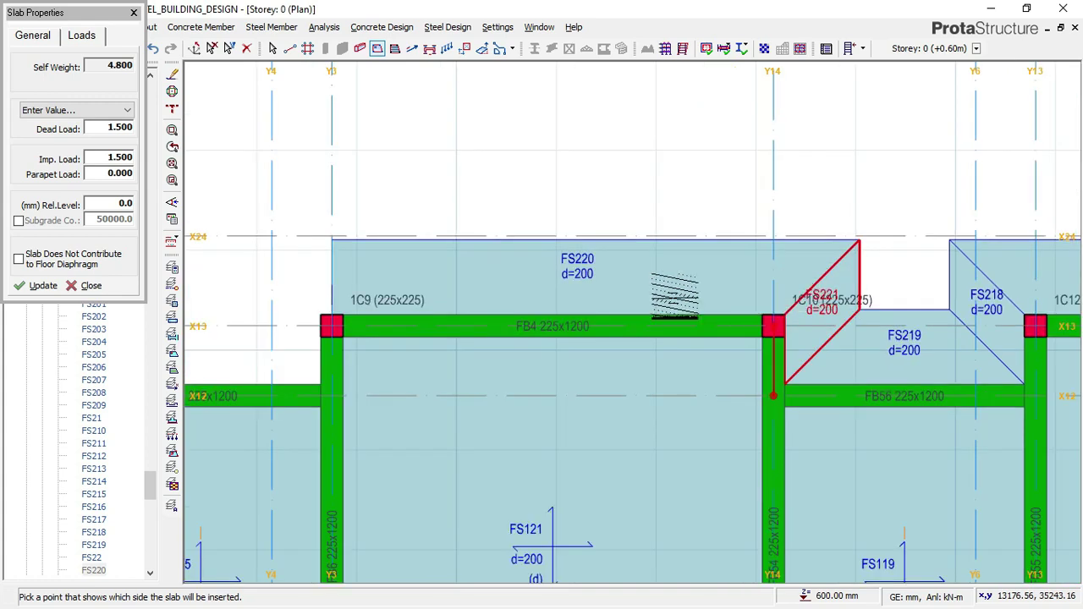
scroll(557, 301, "up", 2)
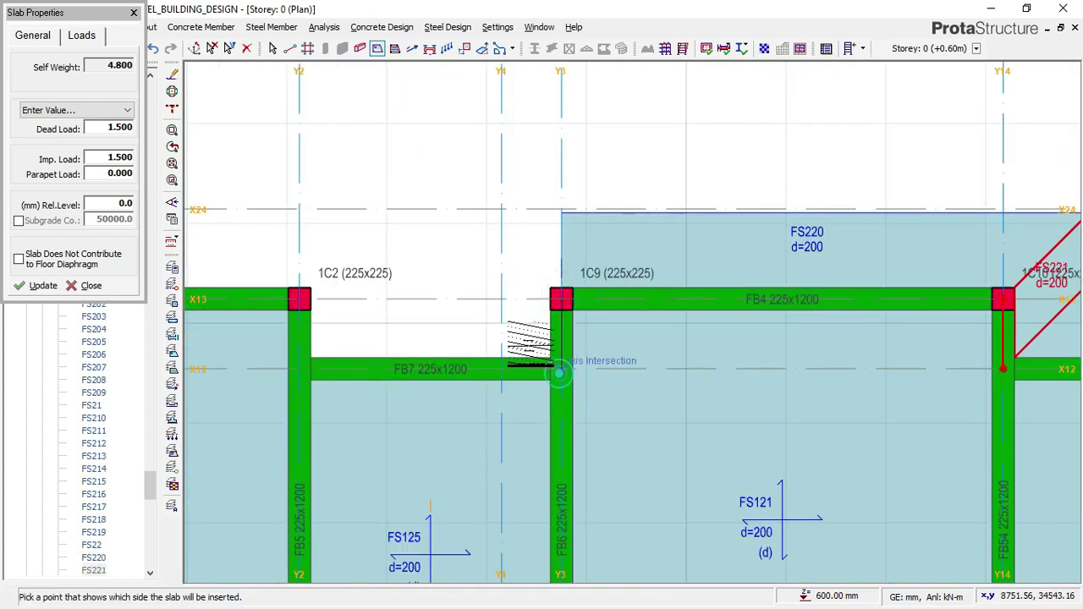
left_click(508, 325)
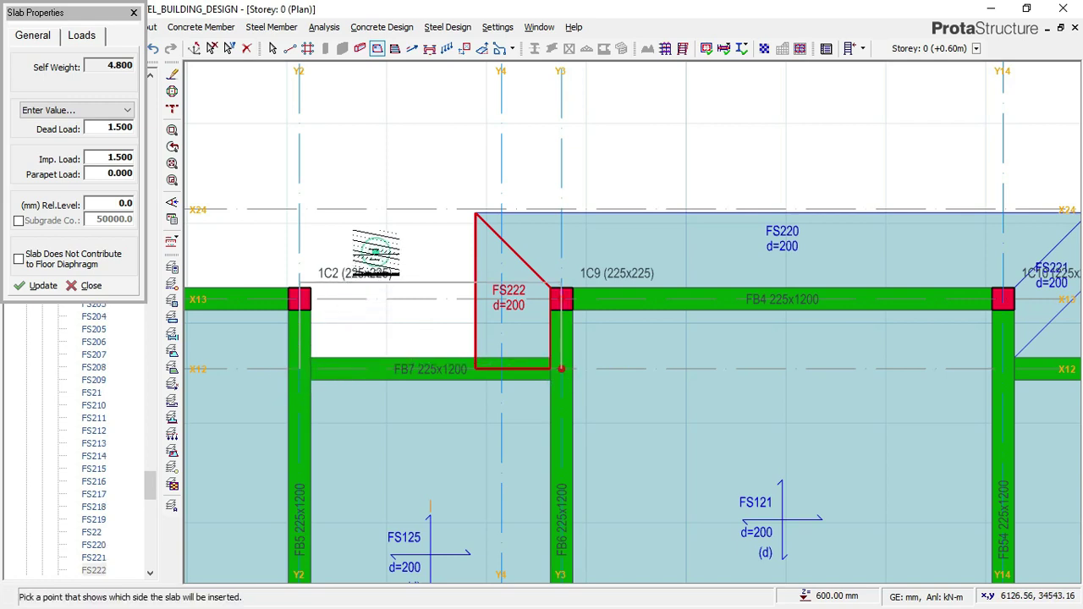
left_click(329, 254)
Try to insert a cantilever slab on the recess side of grid Y2 between X12 and X13, and undo it.
middle_click_drag(515, 247, 699, 261)
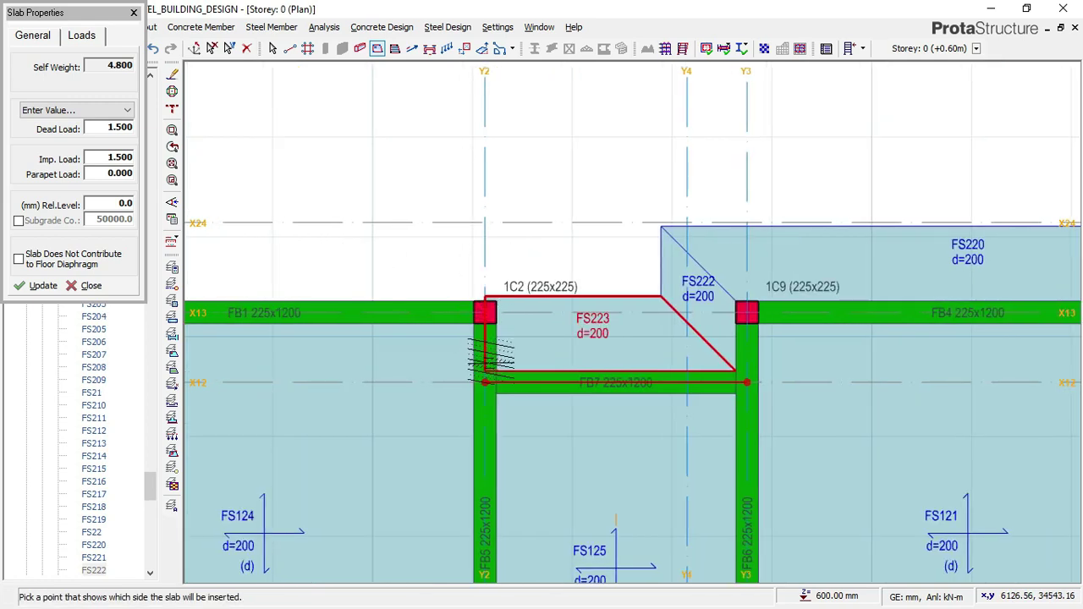
scroll(487, 324, "up", 2)
left_click(482, 304)
left_click(739, 241)
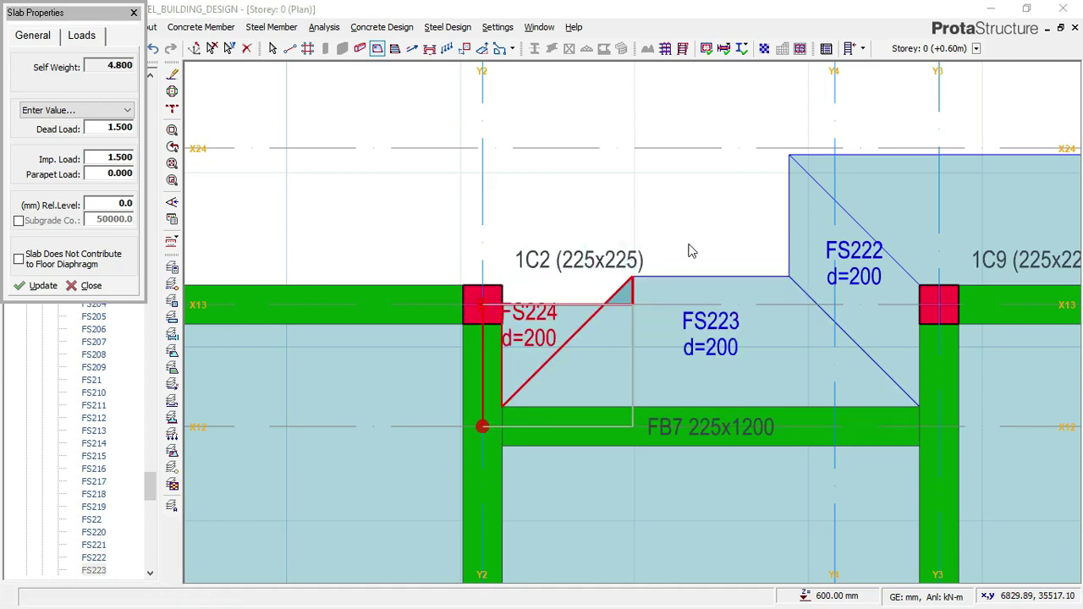
left_click(660, 277)
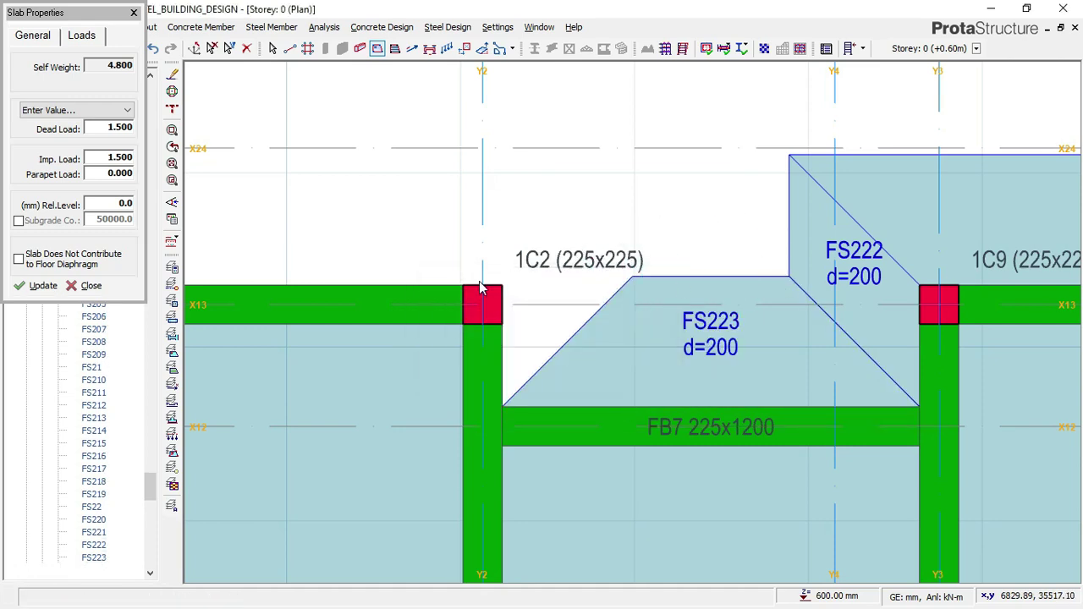
Insert 200 mm cantilever slabs outside beam FB1 between Y2 and Y1, and on the recess side of Y2 between X13 and X12.
scroll(748, 291, "down", 1)
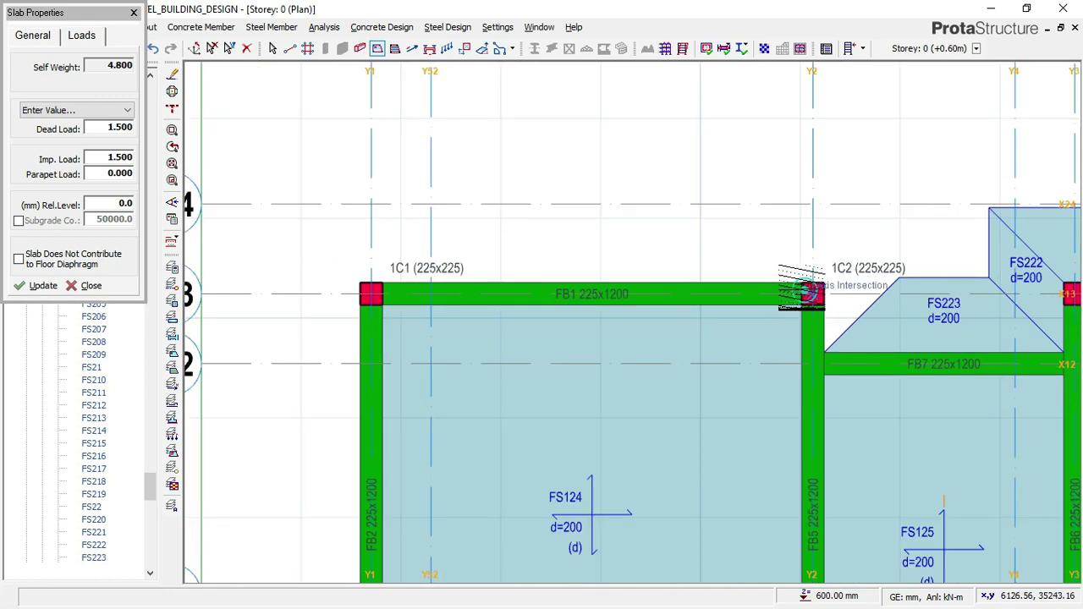
left_click(808, 292)
left_click(371, 294)
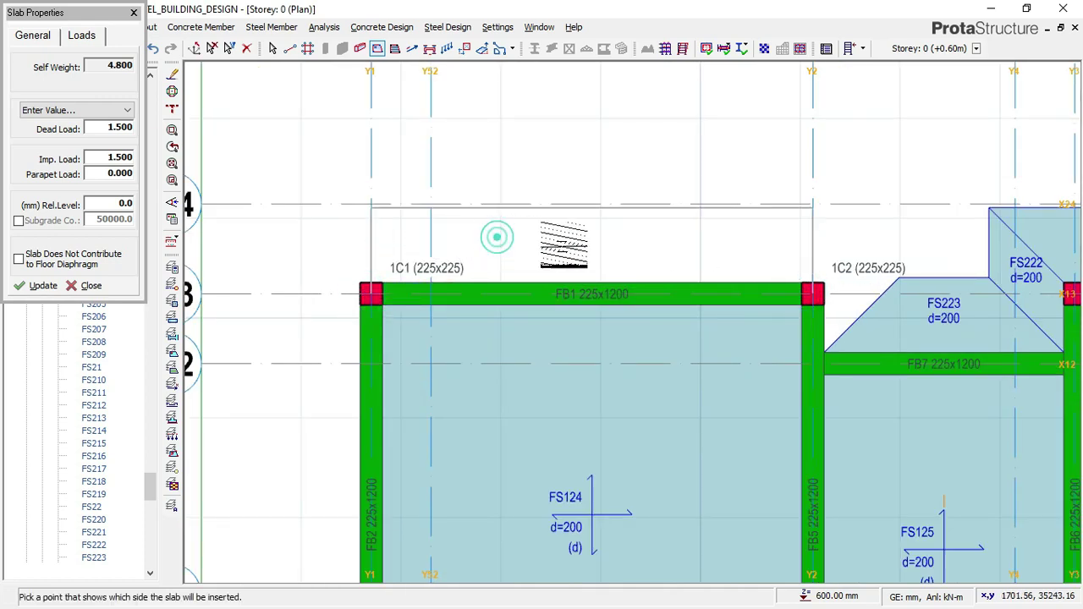
left_click(497, 237)
scroll(813, 365, "up", 1)
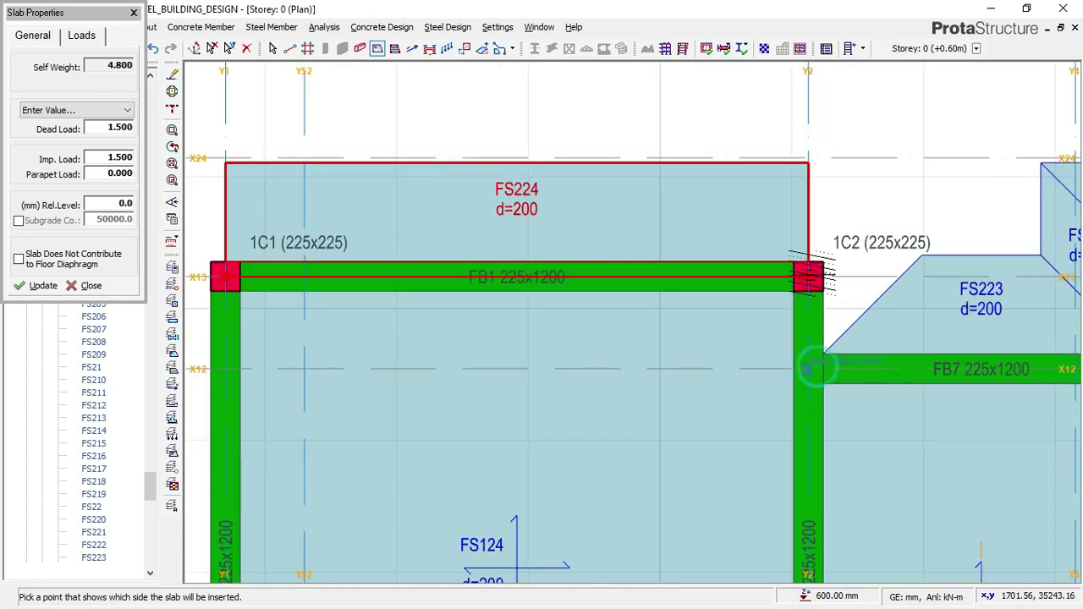
left_click(907, 235)
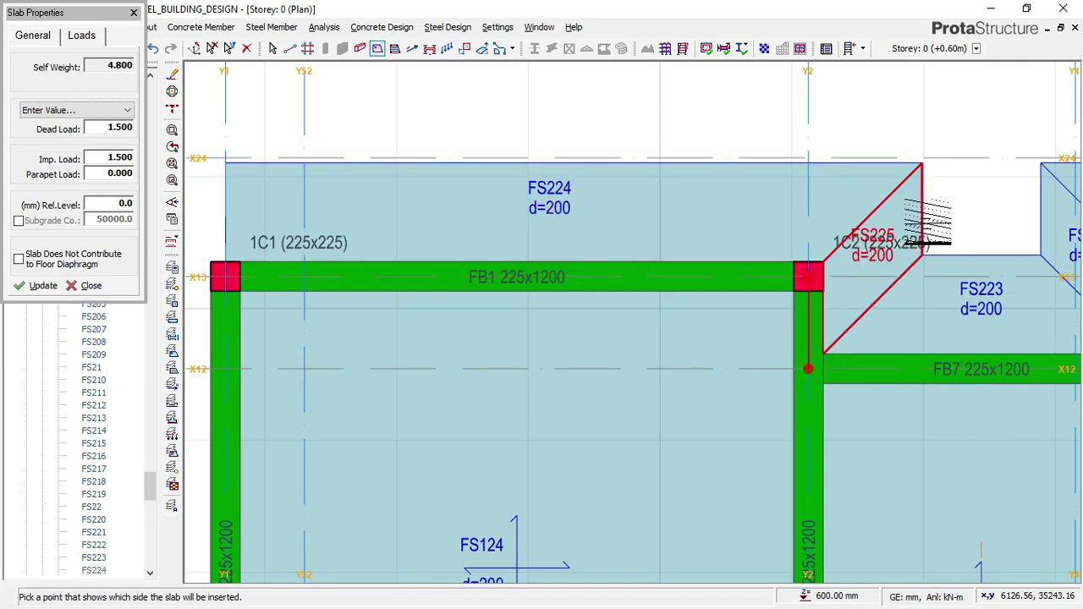
Insert a 200 mm cantilever slab on the outer side of beam FB2 along Y1 between X13 and X10.
scroll(926, 242, "down", 2)
scroll(525, 251, "up", 1)
left_click(525, 250)
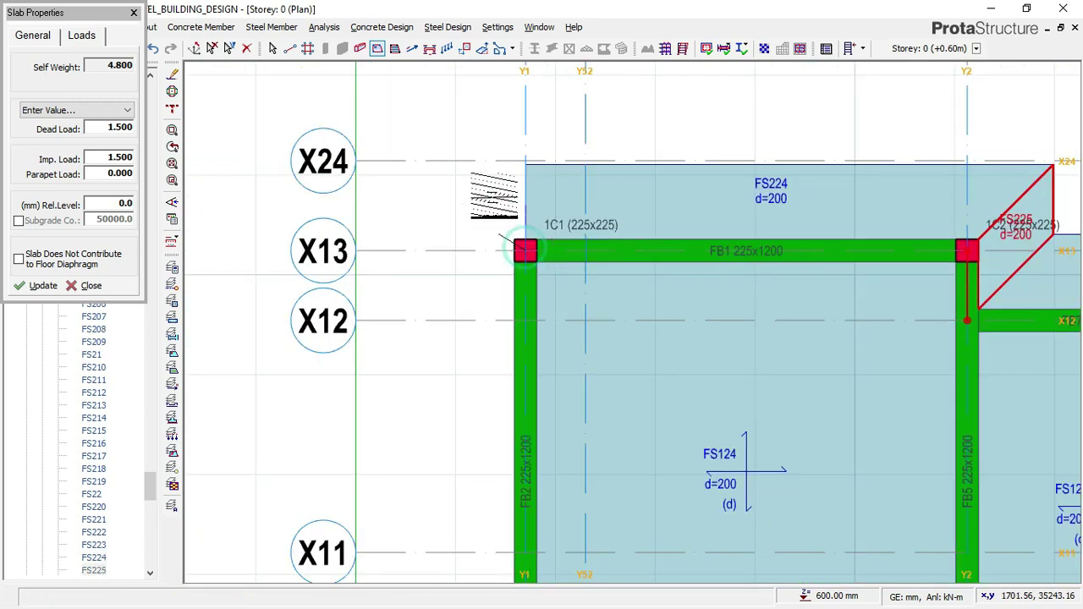
scroll(511, 160, "down", 3)
scroll(508, 396, "up", 2)
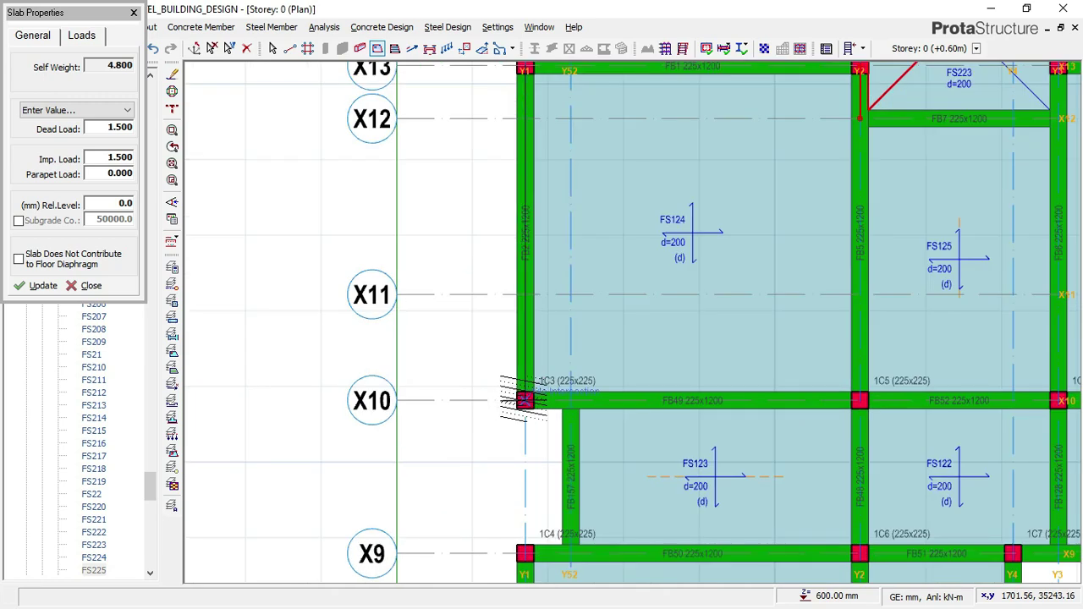
left_click(519, 399)
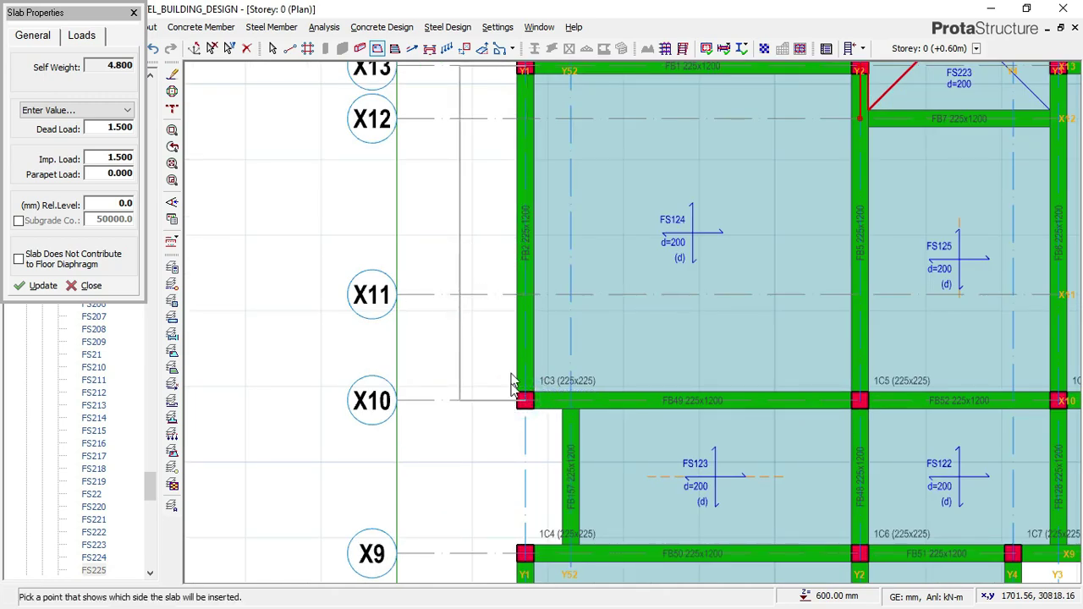
scroll(512, 383, "down", 1)
scroll(531, 405, "up", 2)
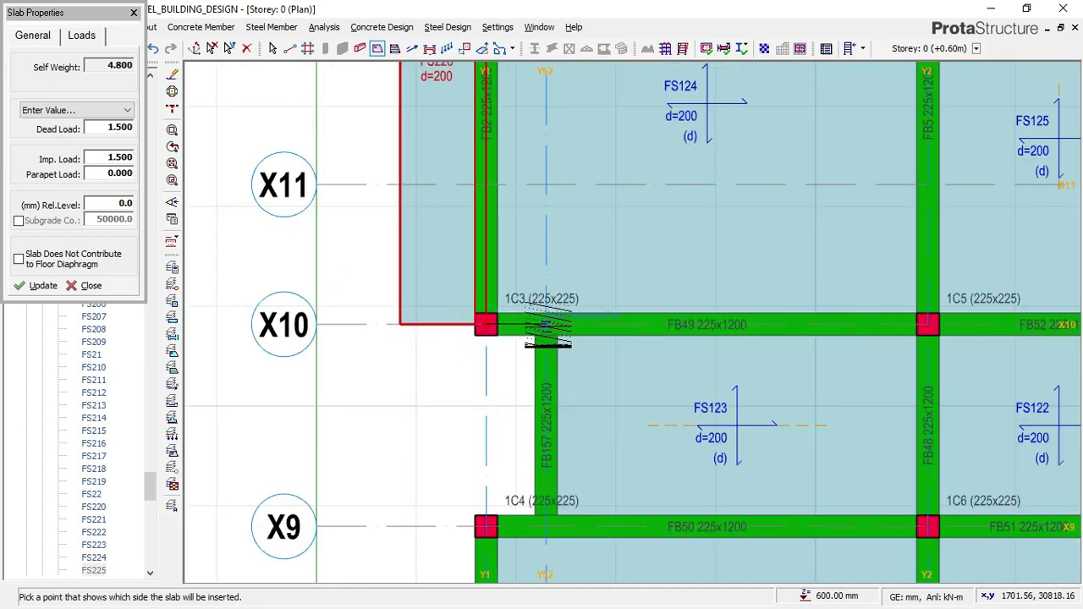
Insert 200 mm cantilever slabs on the recess side of grid X10 and of grid X9, each between Y1 and Y52.
left_click(546, 405)
middle_click_drag(536, 436, 544, 292)
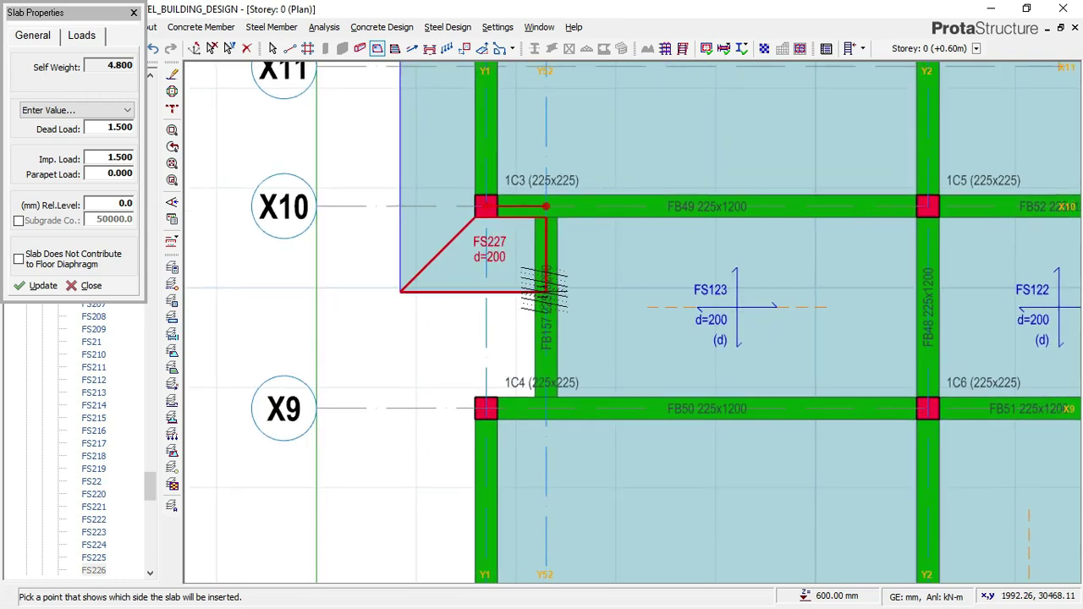
scroll(524, 410, "up", 1)
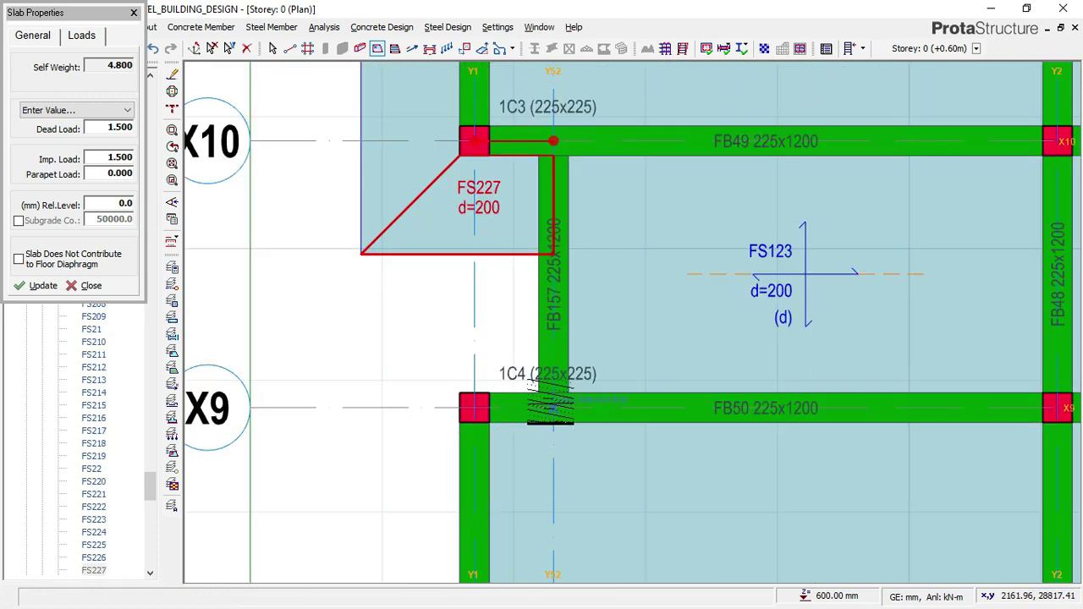
left_click(473, 408)
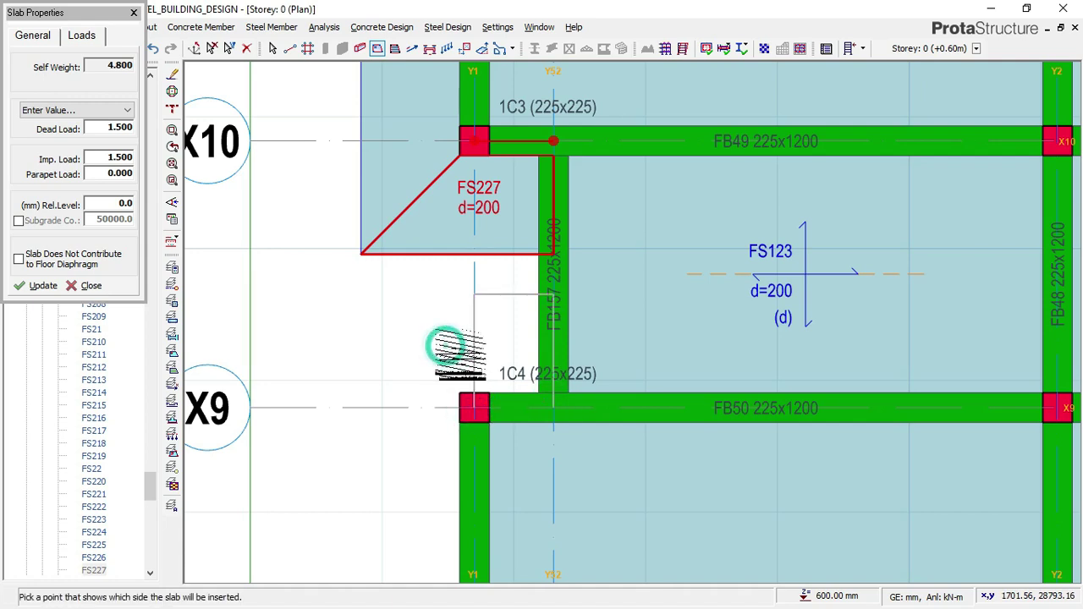
left_click(506, 326)
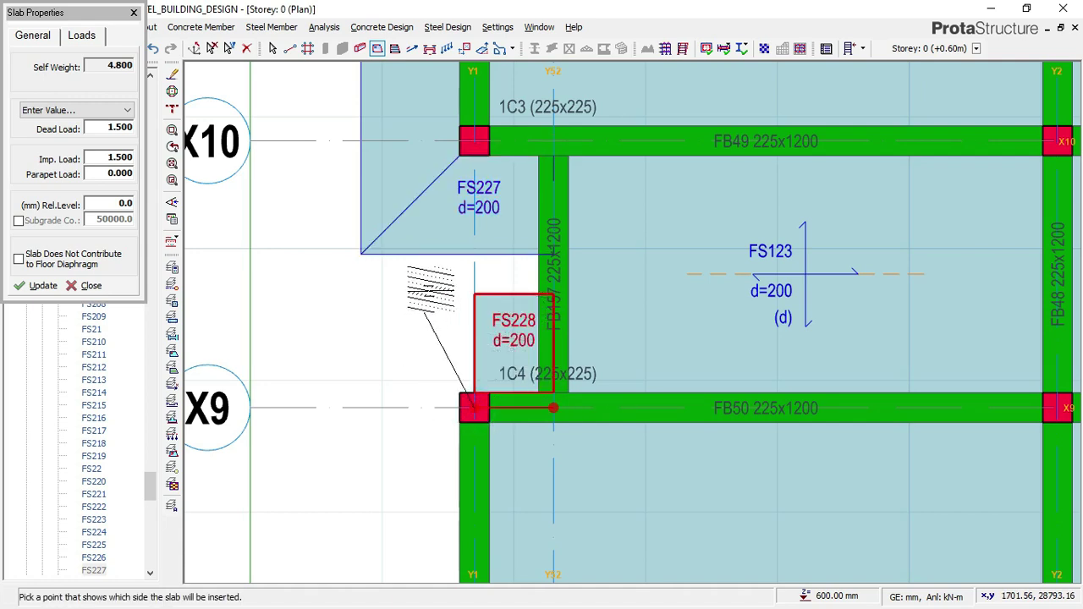
Insert a 200 mm cantilever slab on the outer side of beam FB8 along Y1 between X9 and X28.
scroll(452, 361, "down", 2)
middle_click_drag(432, 346, 463, 168)
scroll(467, 223, "down", 1)
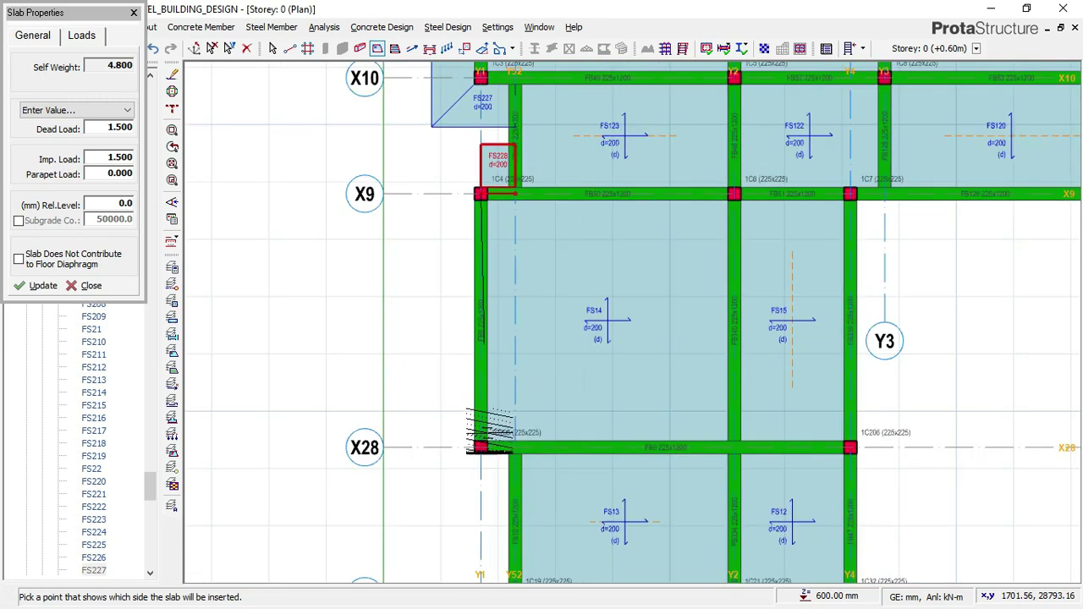
scroll(481, 448, "up", 1)
left_click(480, 448)
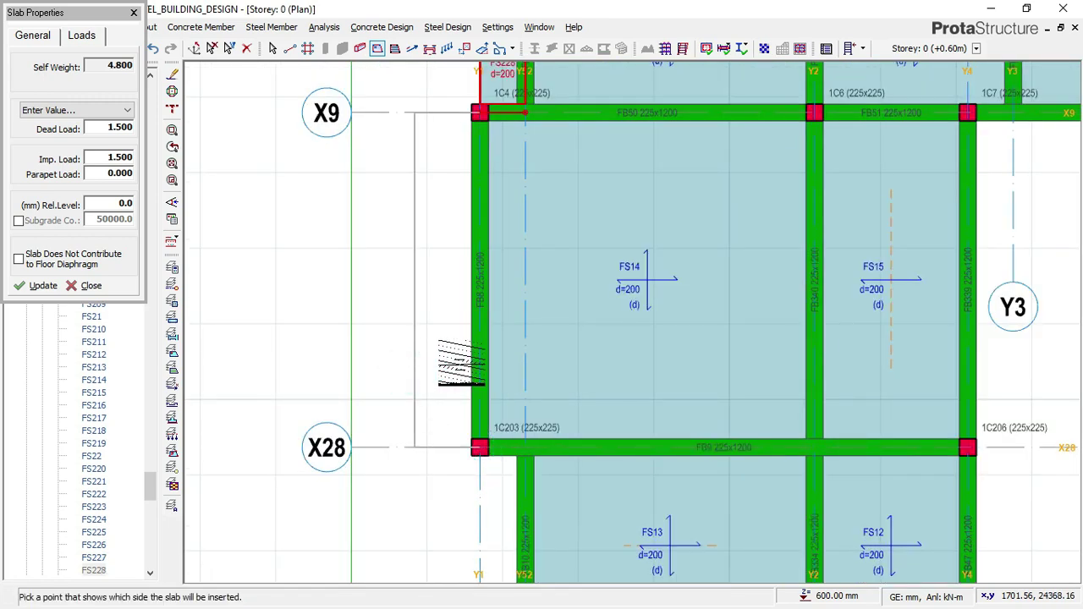
left_click(448, 372)
Insert a 200 mm cantilever slab on the outer side of beam FB157 along Y52 between X10 and X9.
scroll(476, 404, "down", 1)
middle_click_drag(519, 266, 537, 482)
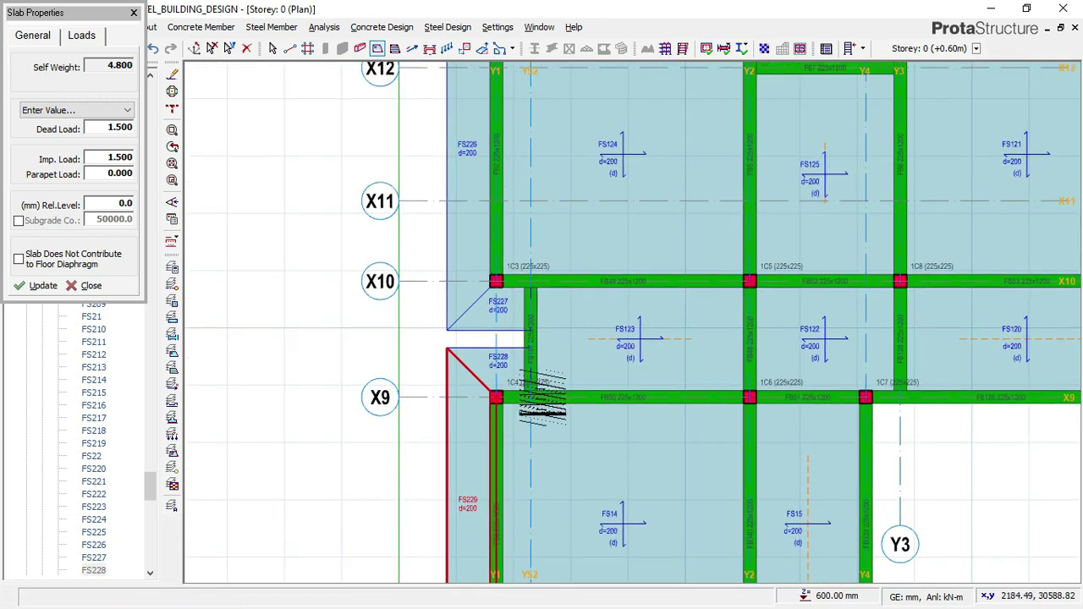
scroll(507, 282, "up", 1)
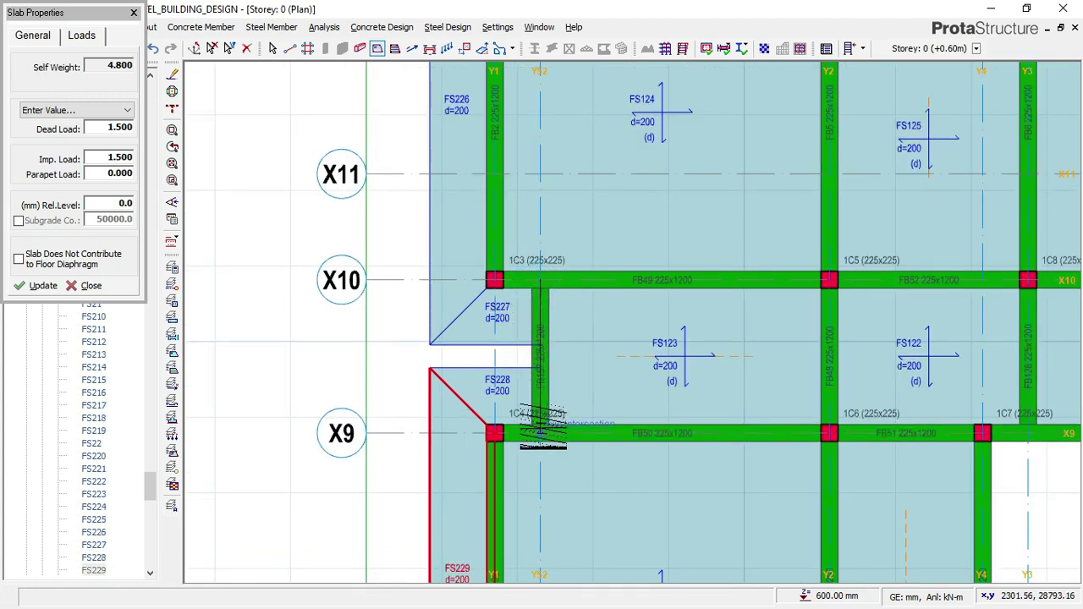
left_click(541, 434)
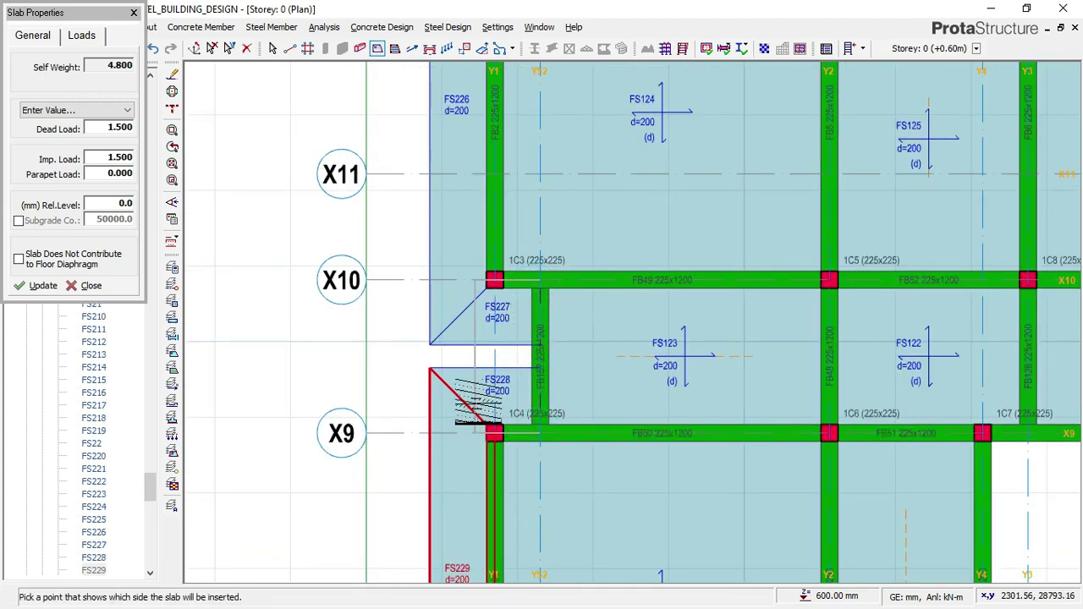
left_click(478, 406)
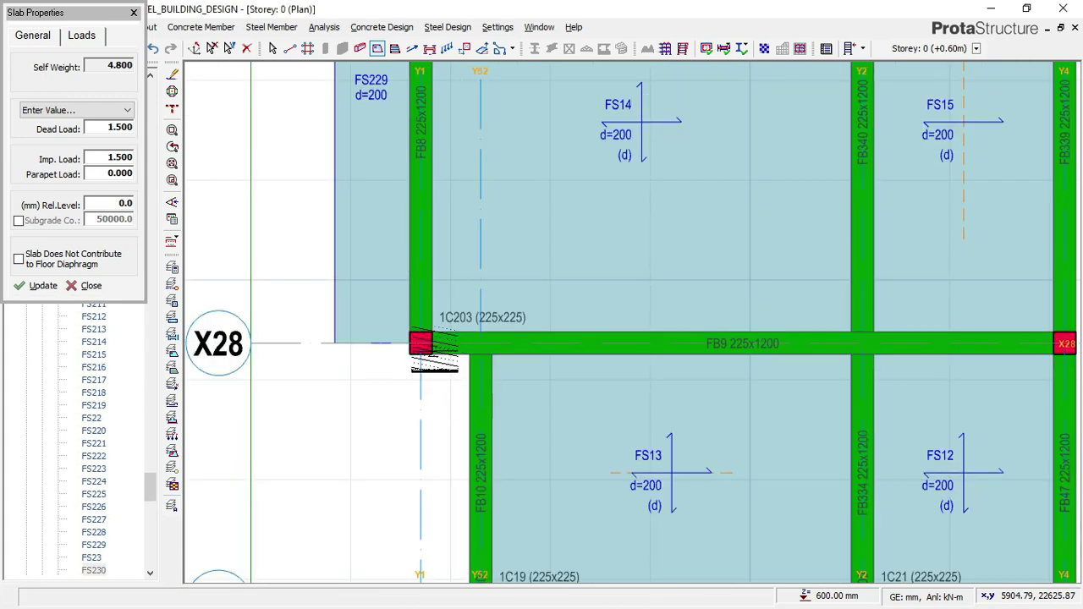
Insert 200 mm cantilever slabs on the recess side of X28 between Y1 and Y52, and outside beam FB10 between X28 and X7.
left_click(482, 345)
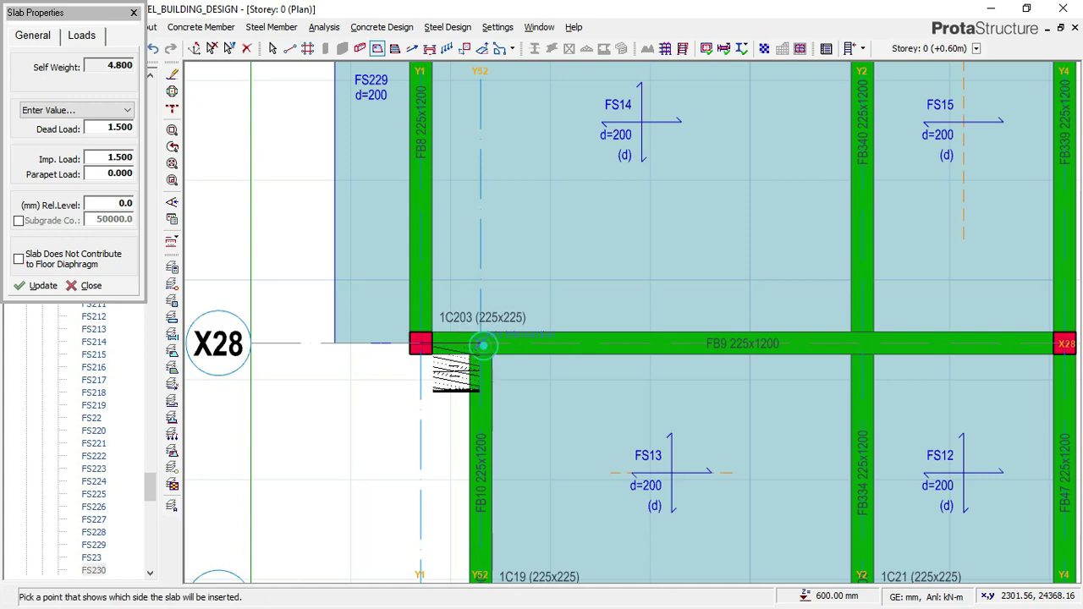
left_click(431, 383)
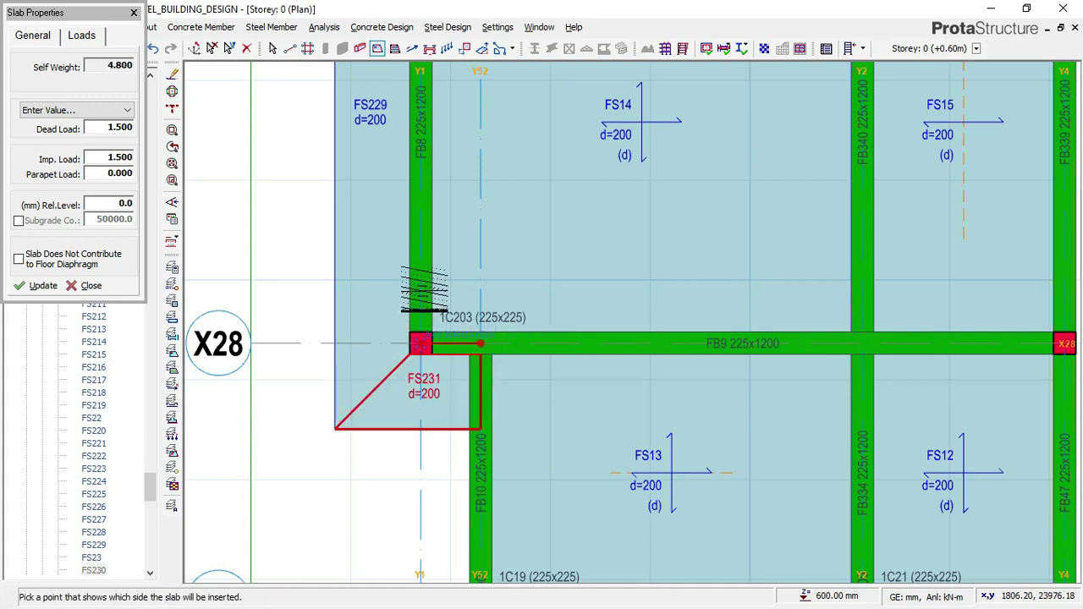
scroll(432, 256, "down", 2)
middle_click_drag(468, 316, 467, 174)
scroll(467, 174, "up", 1)
scroll(462, 225, "up", 1)
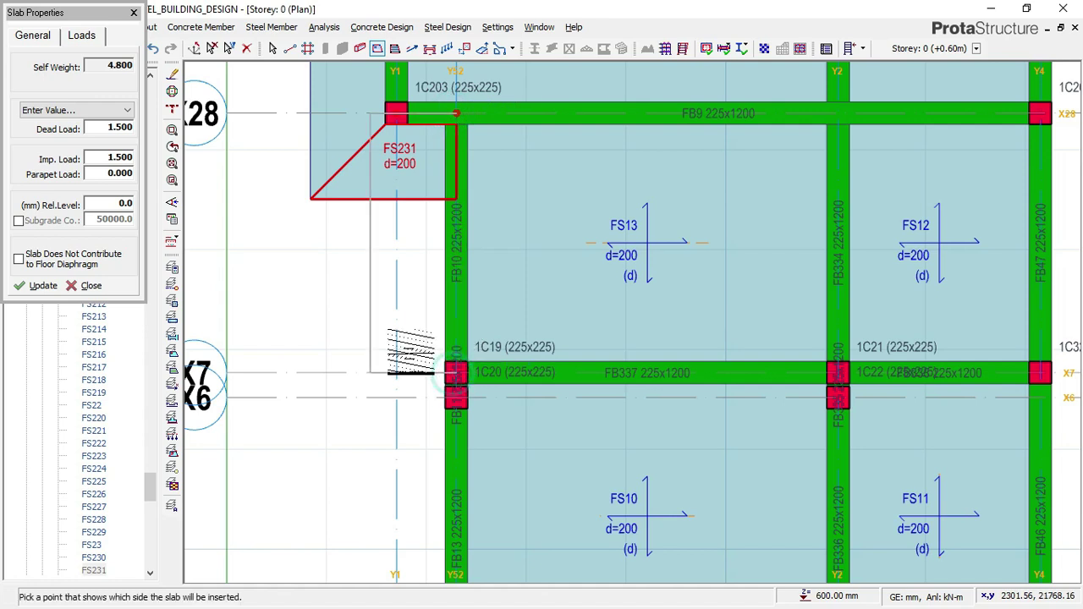
left_click(456, 378)
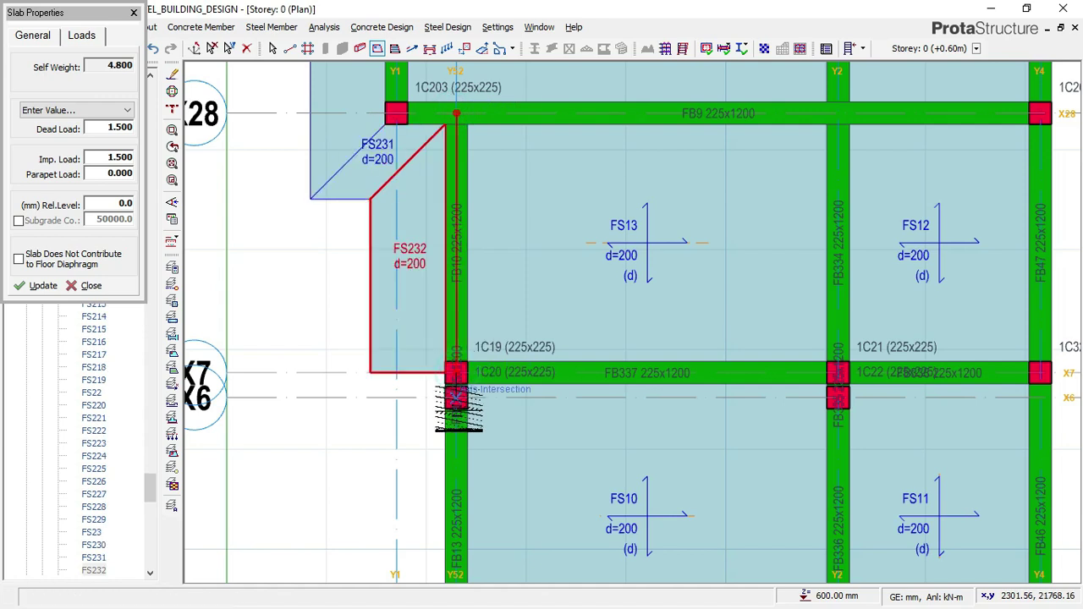
Insert 200 mm cantilever slabs on the outer side of Y52 between X7 and X6, and along beam FB13 between X6 and X29.
left_click(493, 383)
scroll(451, 487, "down", 2)
middle_click_drag(445, 382, 479, 131)
scroll(464, 296, "up", 2)
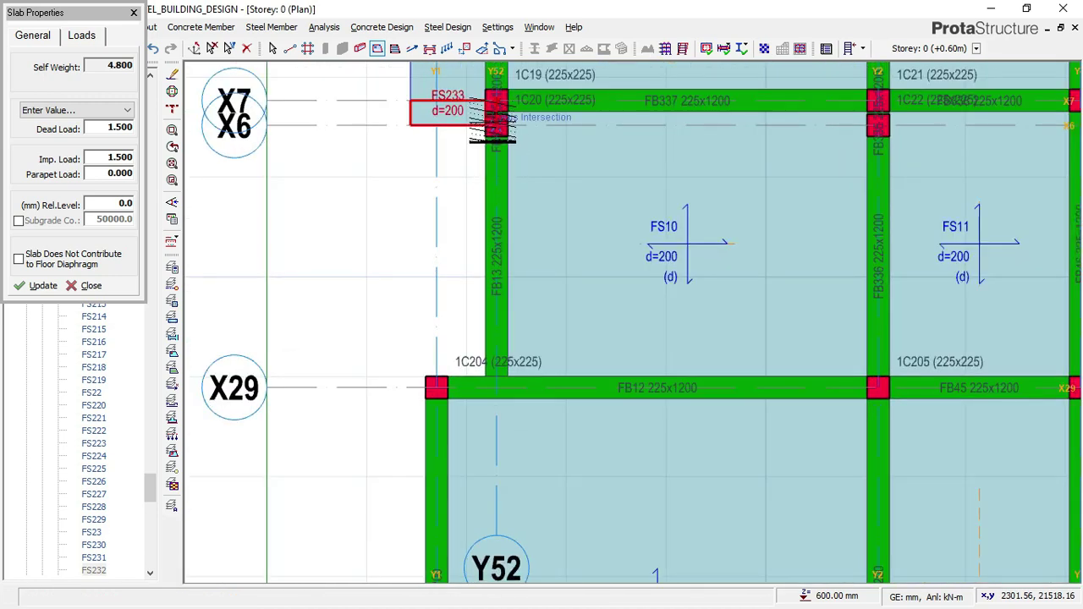
left_click(496, 373)
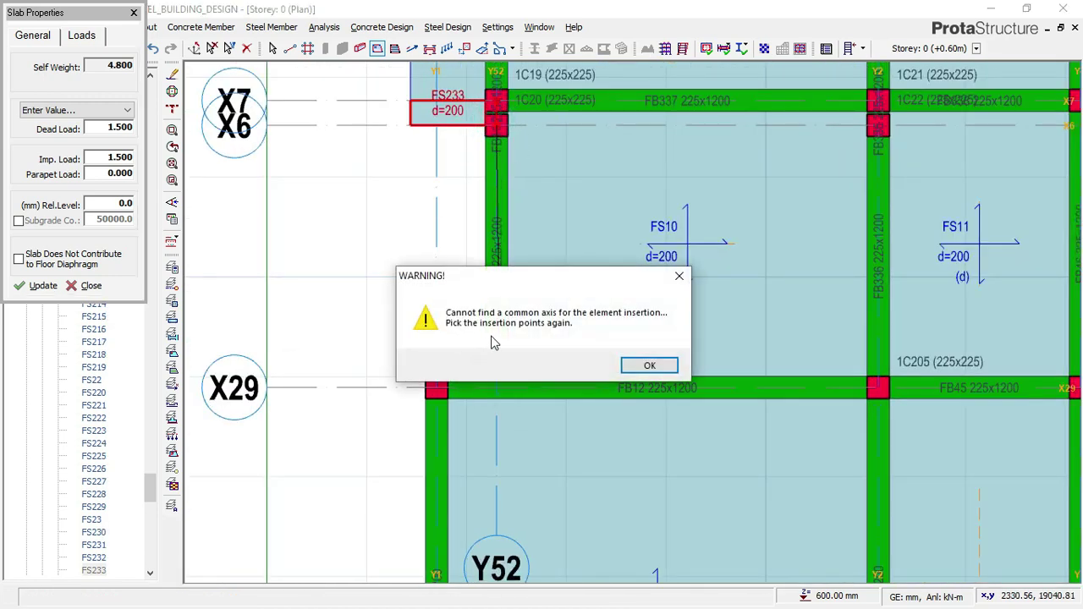
left_click(677, 279)
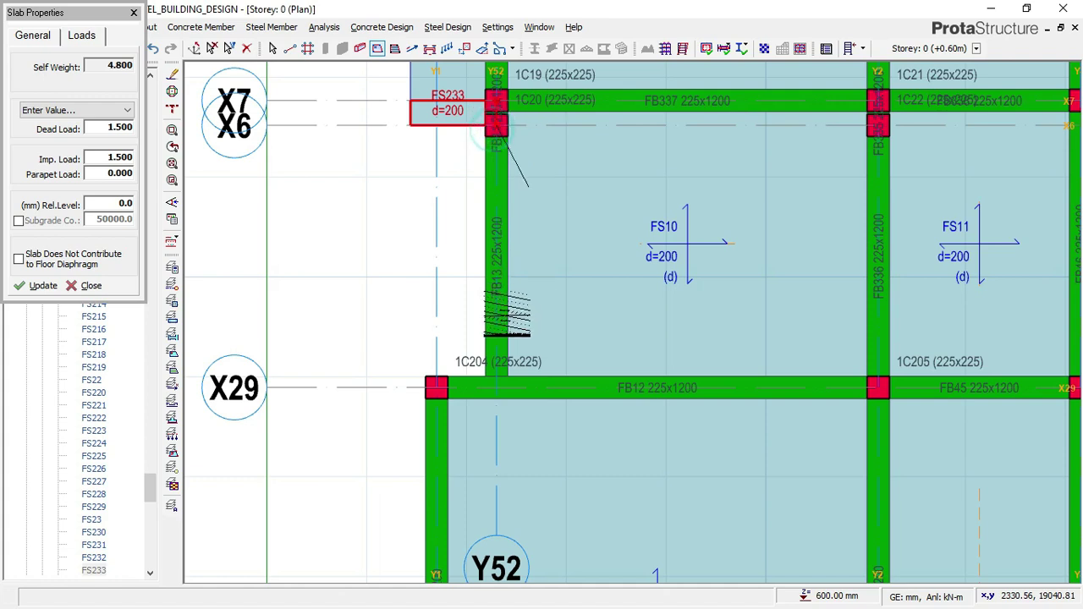
left_click(493, 384)
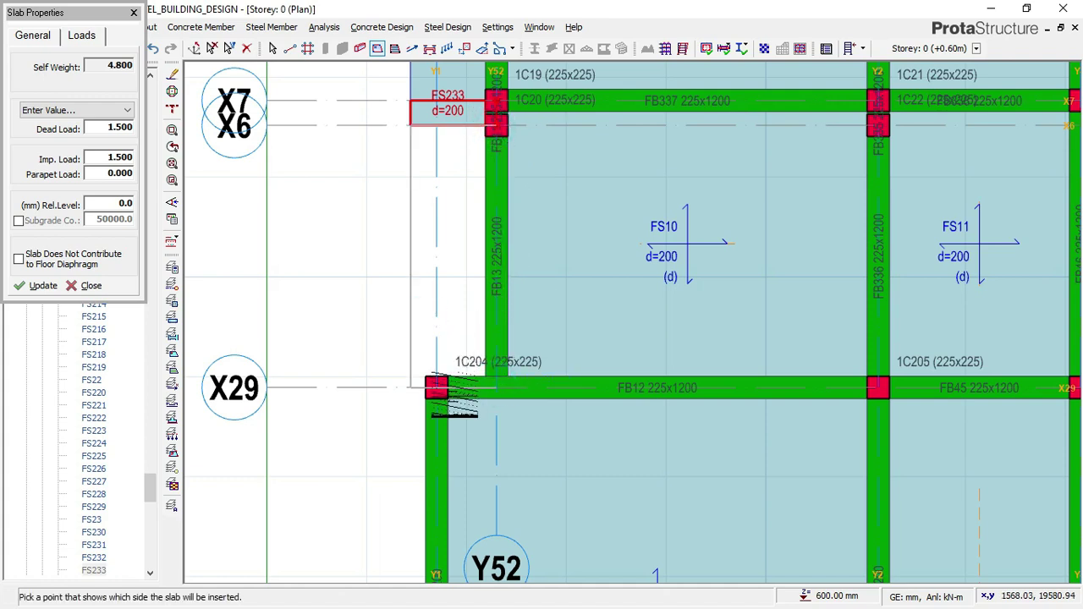
left_click(462, 389)
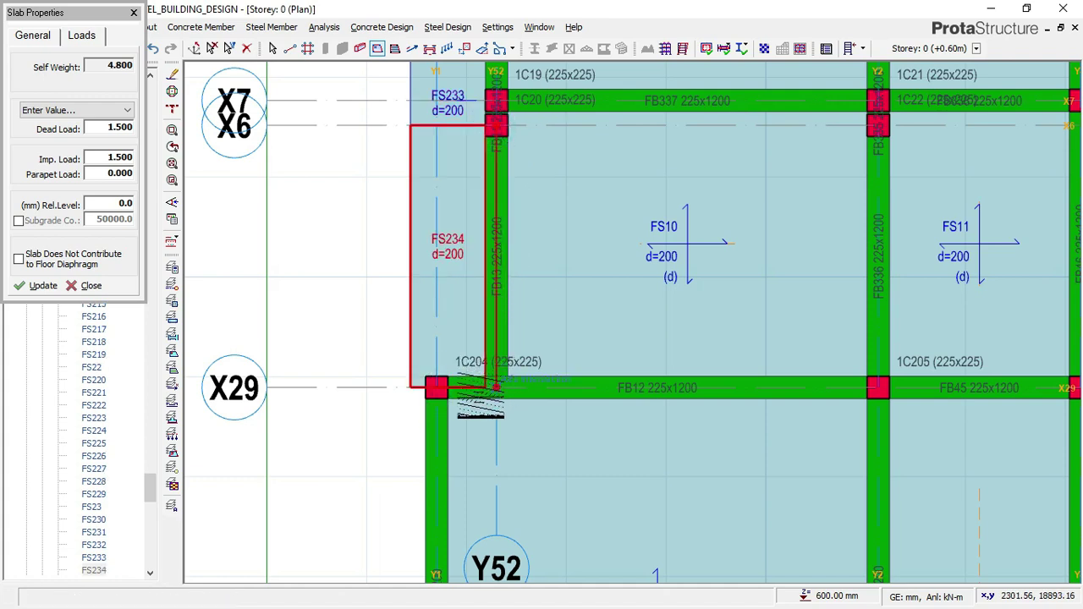
Insert 200 mm cantilever slabs outside beam FB14 along Y1 between X29 and X3, and on the recess side of X29 between Y1 and Y52.
scroll(502, 241, "down", 2)
middle_click_drag(467, 356, 463, 246)
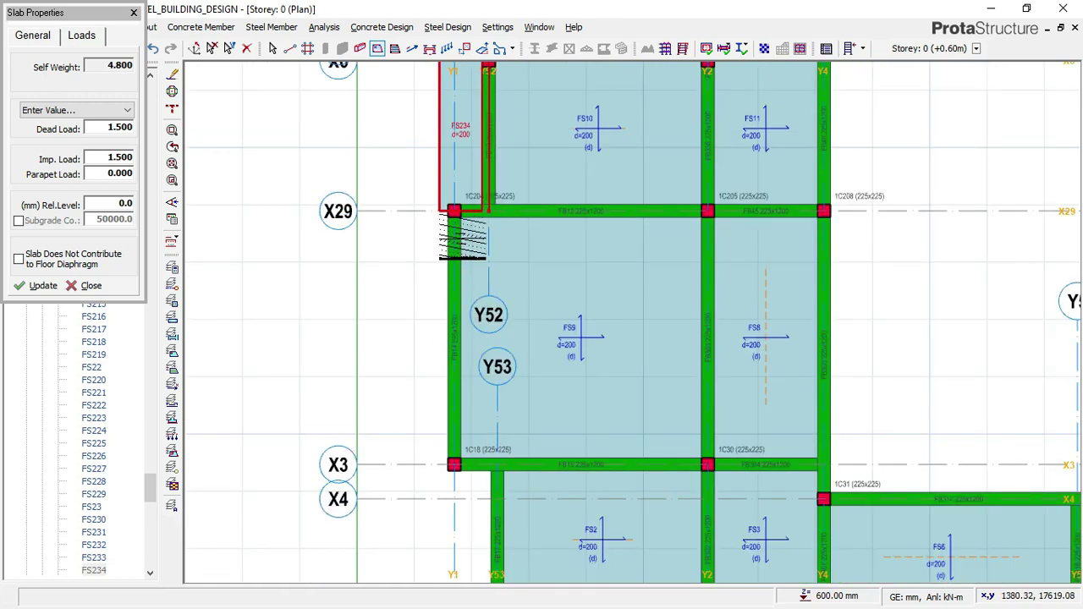
left_click(454, 463)
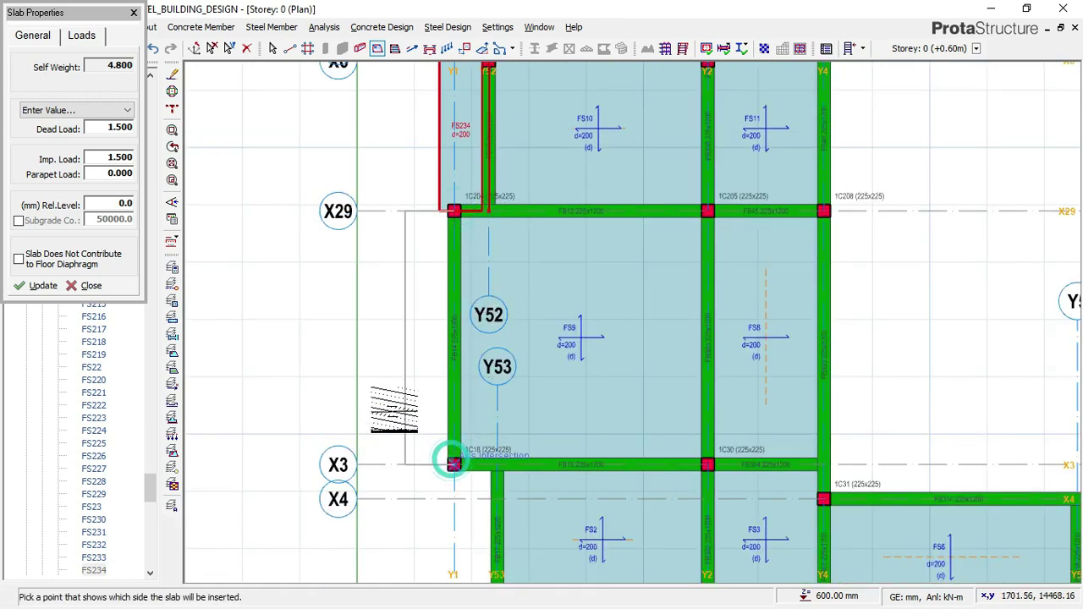
left_click(393, 409)
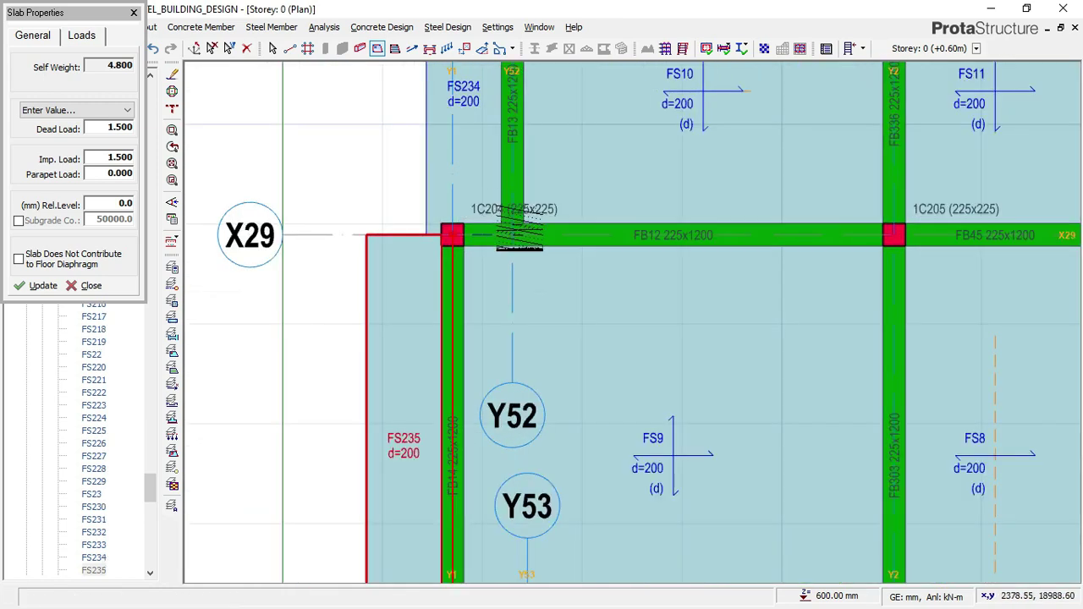
left_click(390, 180)
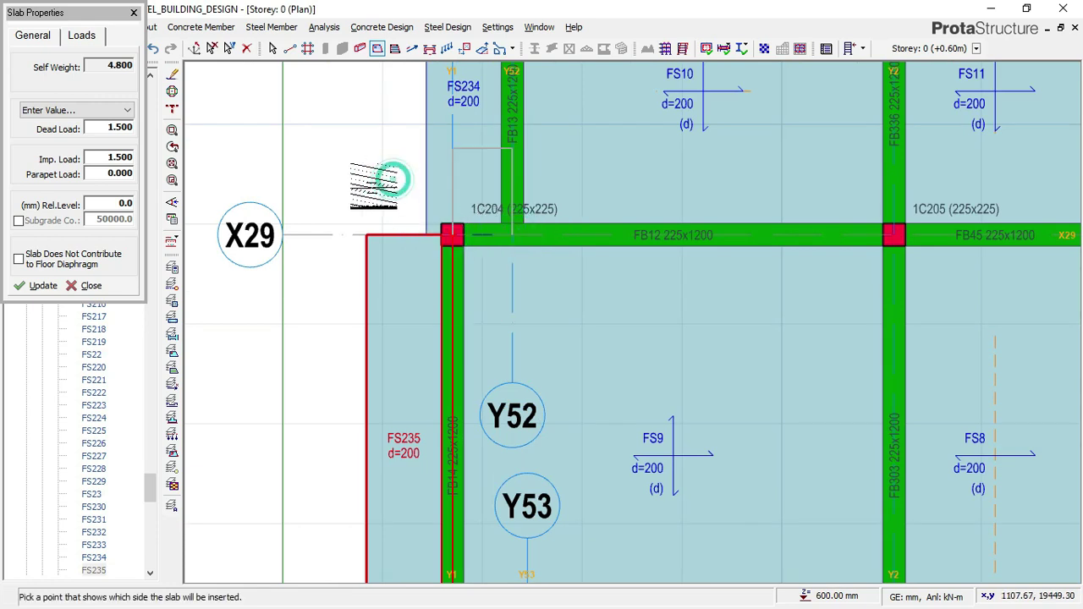
Line the recess between X3 and X2 with 200 mm cantilever slabs along X3, beam FB17 and X2, from Y1 to Y53.
scroll(422, 110, "down", 2)
scroll(415, 125, "down", 2)
middle_click_drag(446, 415, 415, 263)
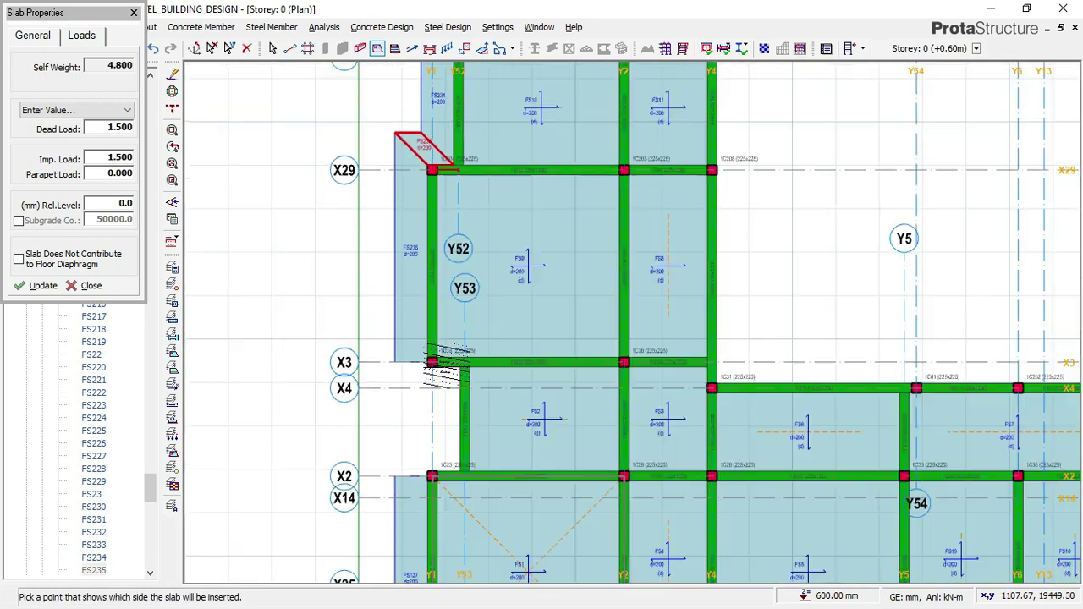
scroll(413, 246, "up", 2)
scroll(402, 205, "up", 1)
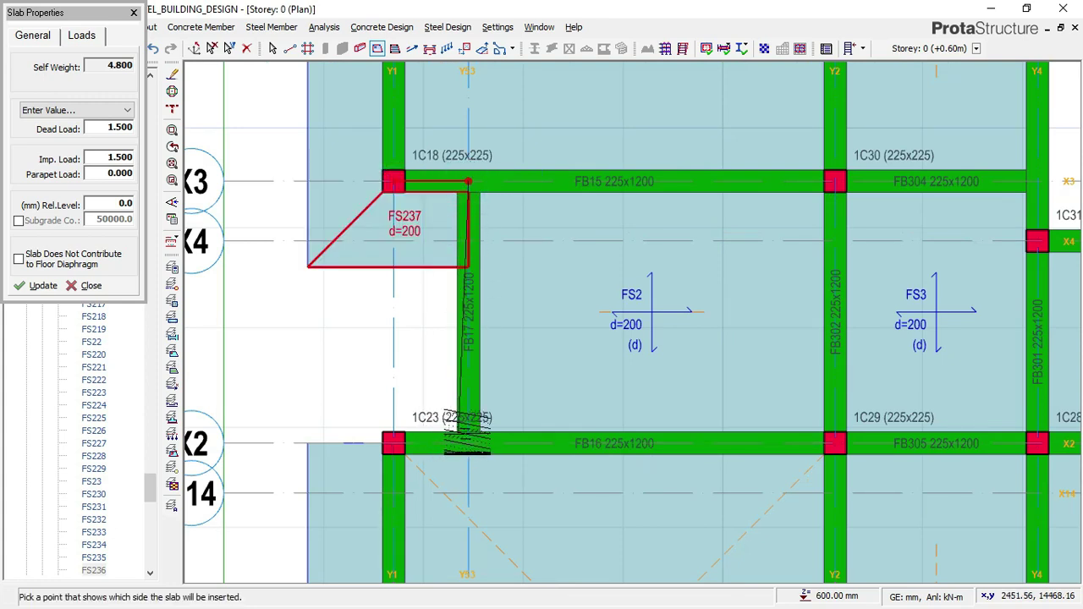
left_click(468, 442)
left_click(400, 385)
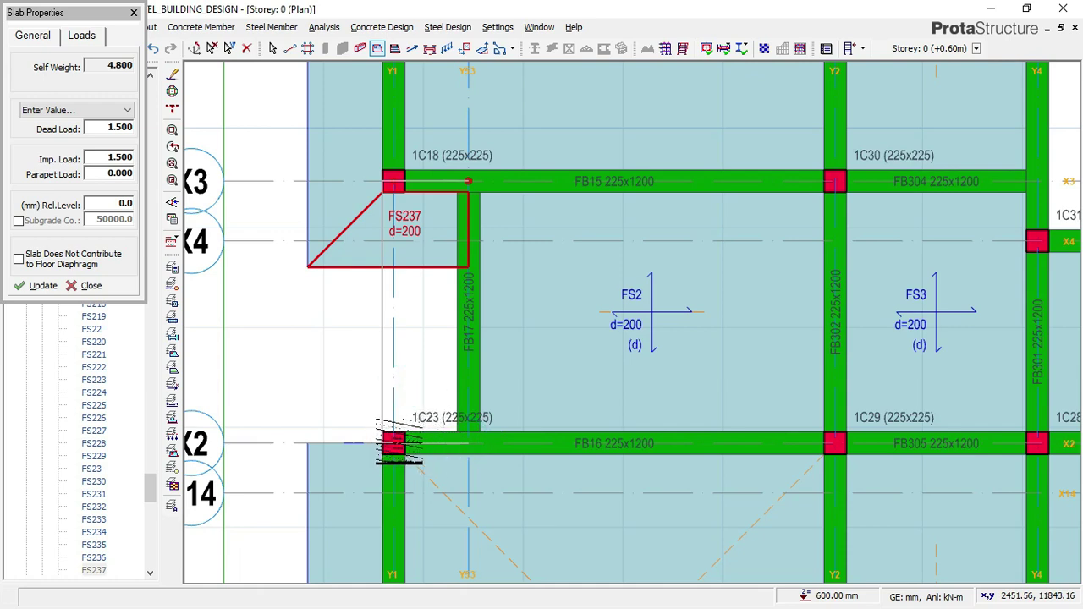
left_click(393, 440)
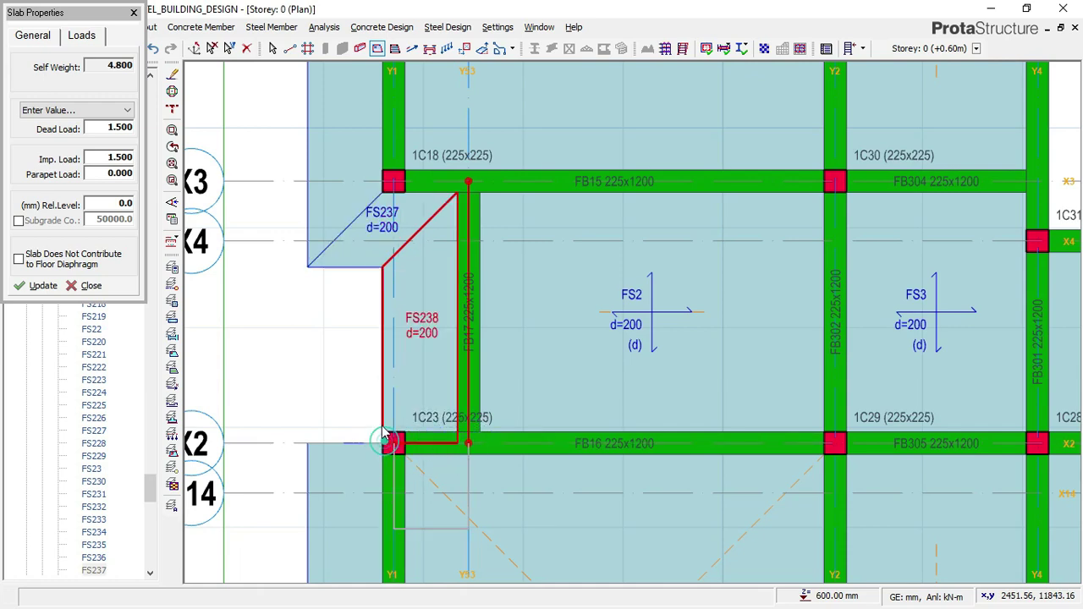
left_click(351, 371)
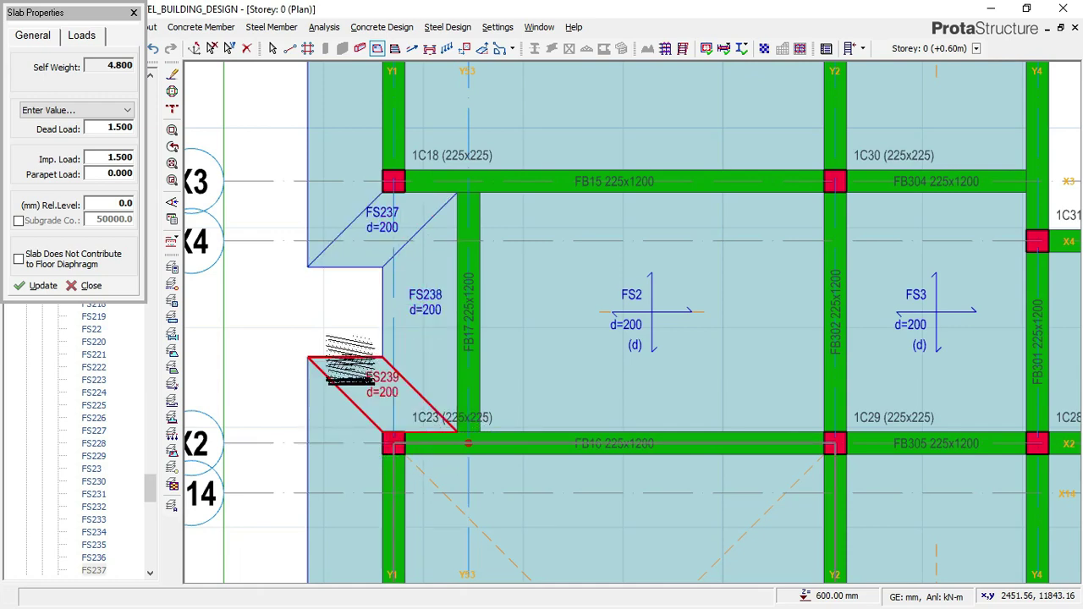
End the cantilever slab insertion and save the project.
scroll(364, 314, "down", 5)
middle_click_drag(605, 249, 498, 375)
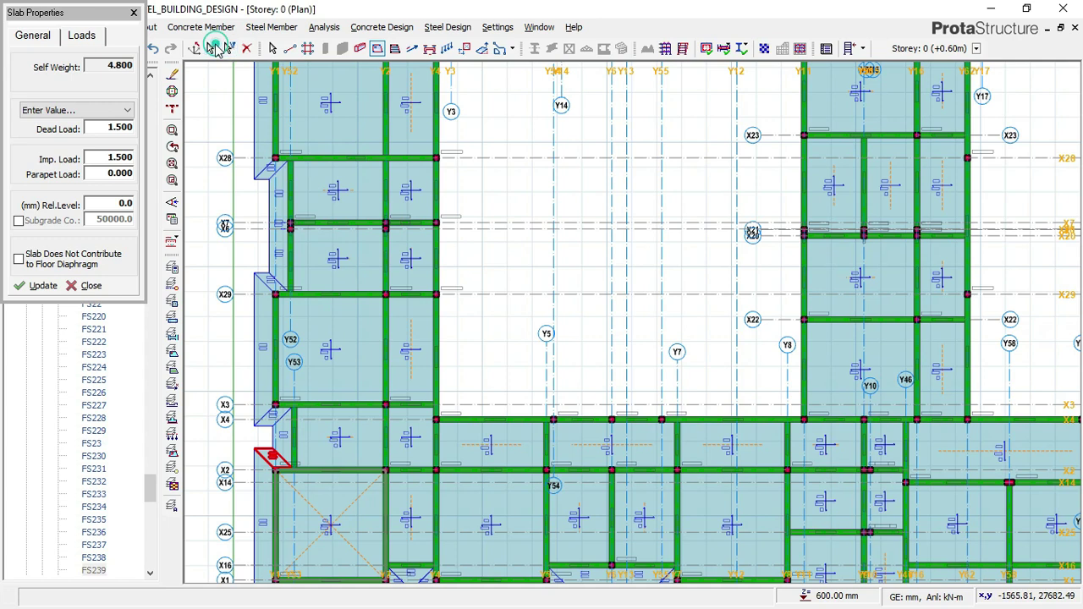
key("Escape")
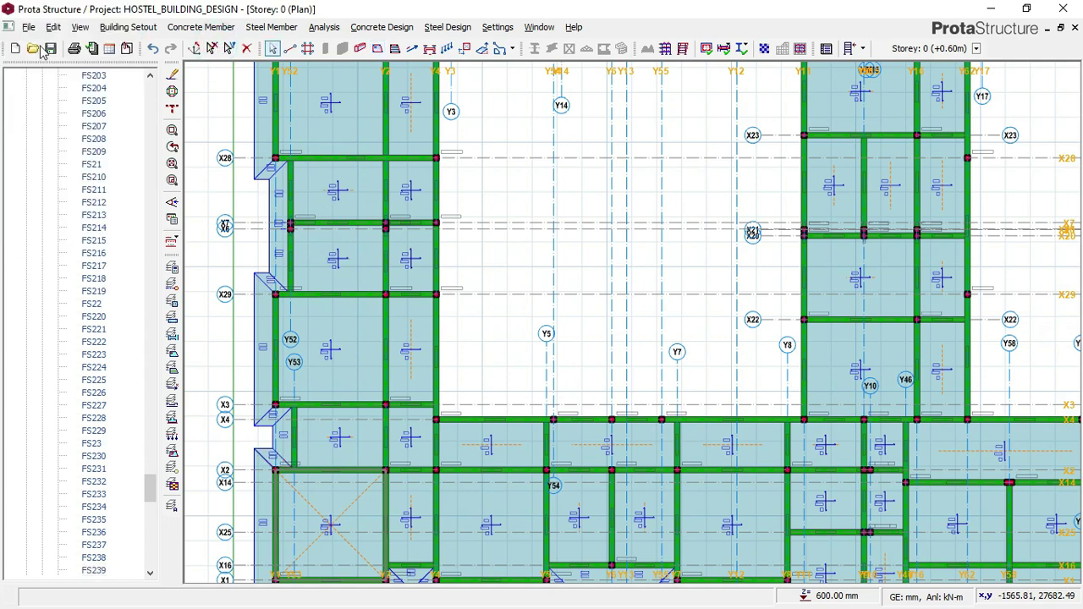
left_click(50, 49)
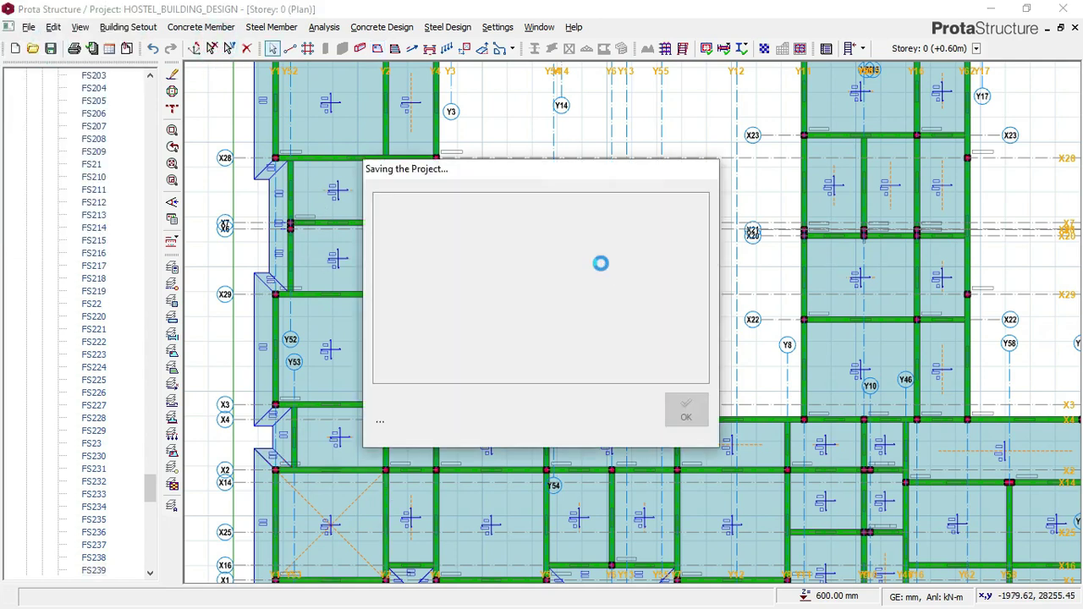
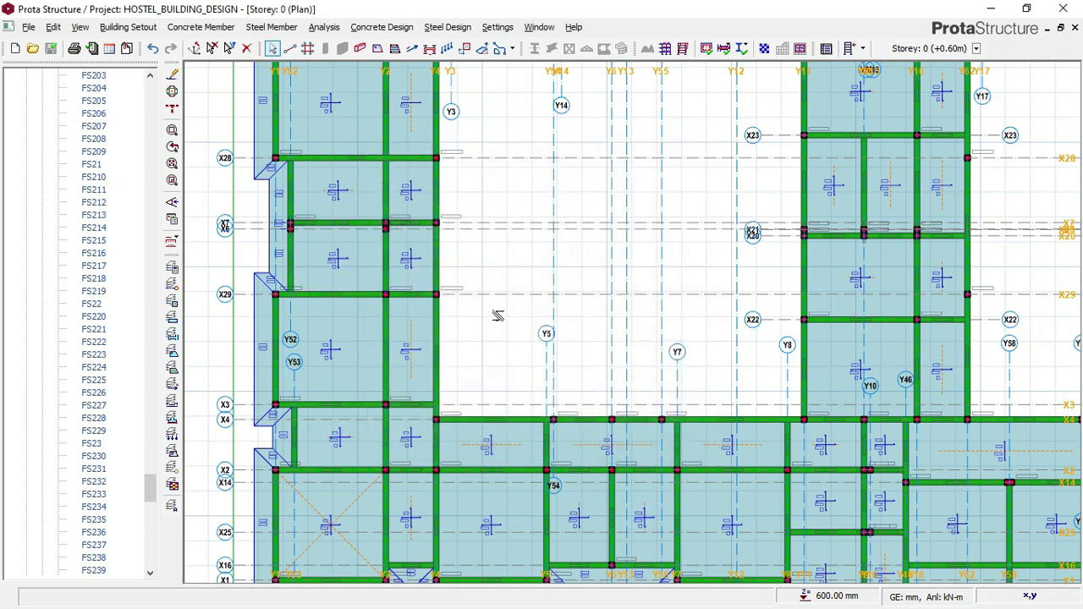
Open the 3D view of Storey 0 and examine the cantilever slabs along the building's outer edge.
scroll(611, 264, "down", 5)
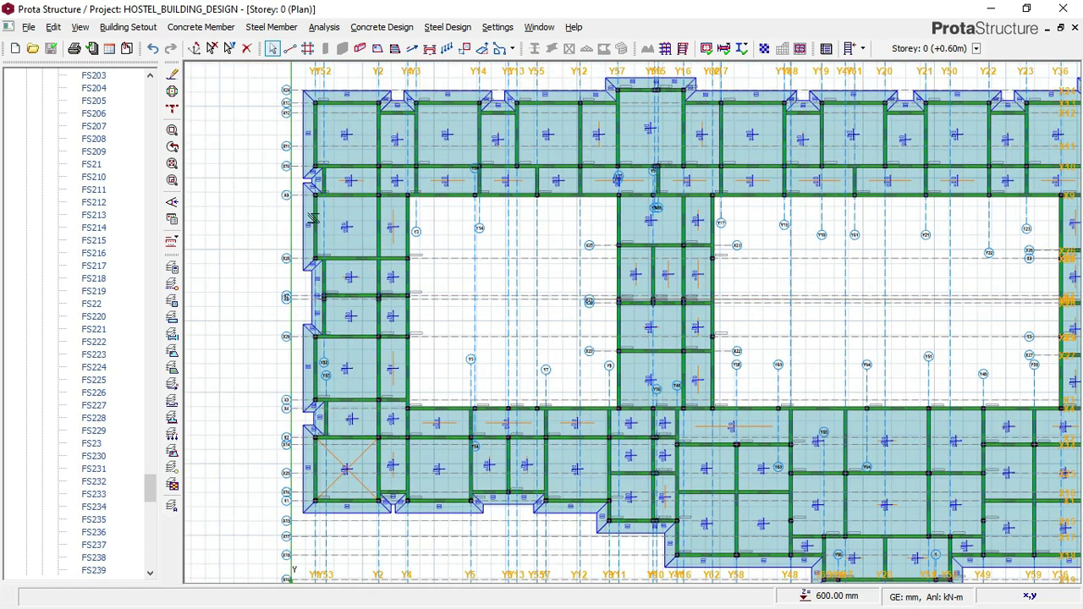
left_click_drag(154, 487, 141, 148)
double_click(94, 142)
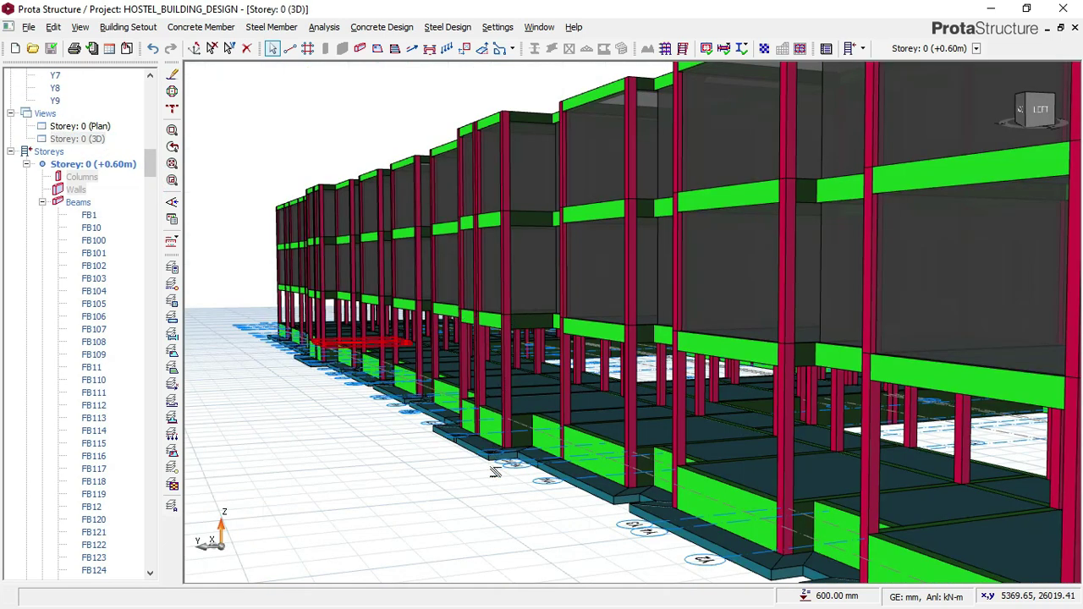
scroll(486, 445, "up", 2)
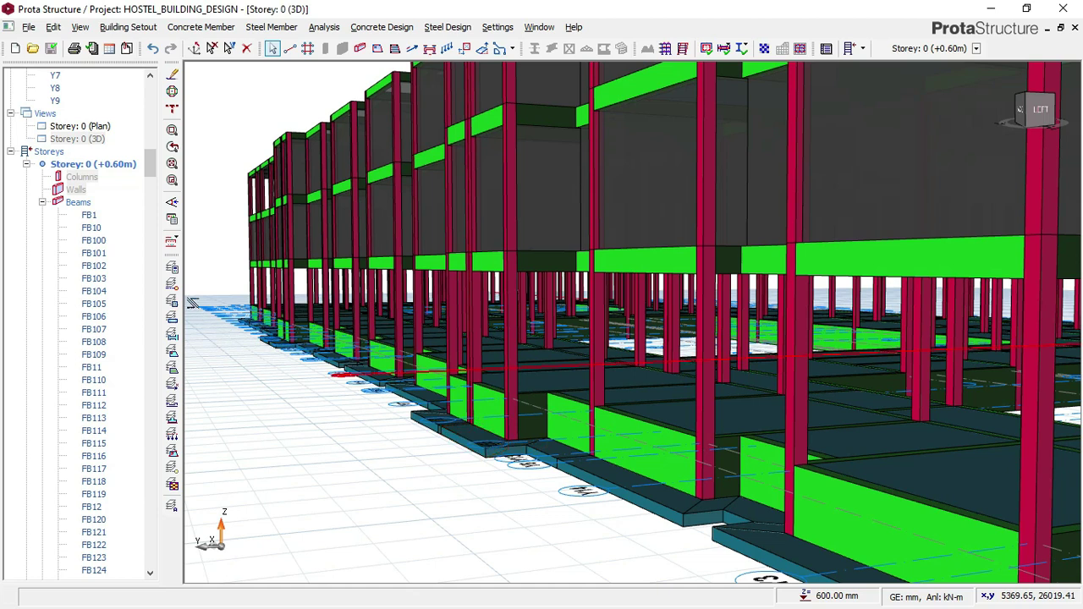
Hide the axes in the 3D view and examine the stepped joints of the cantilever slabs along the outer edge.
left_click(172, 285)
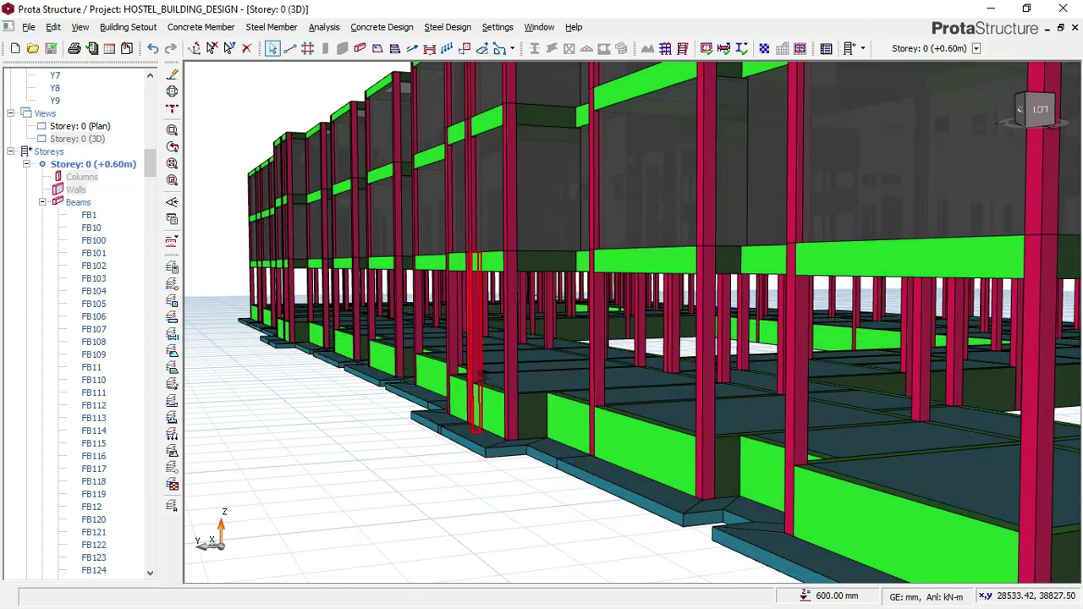
scroll(480, 376, "up", 3)
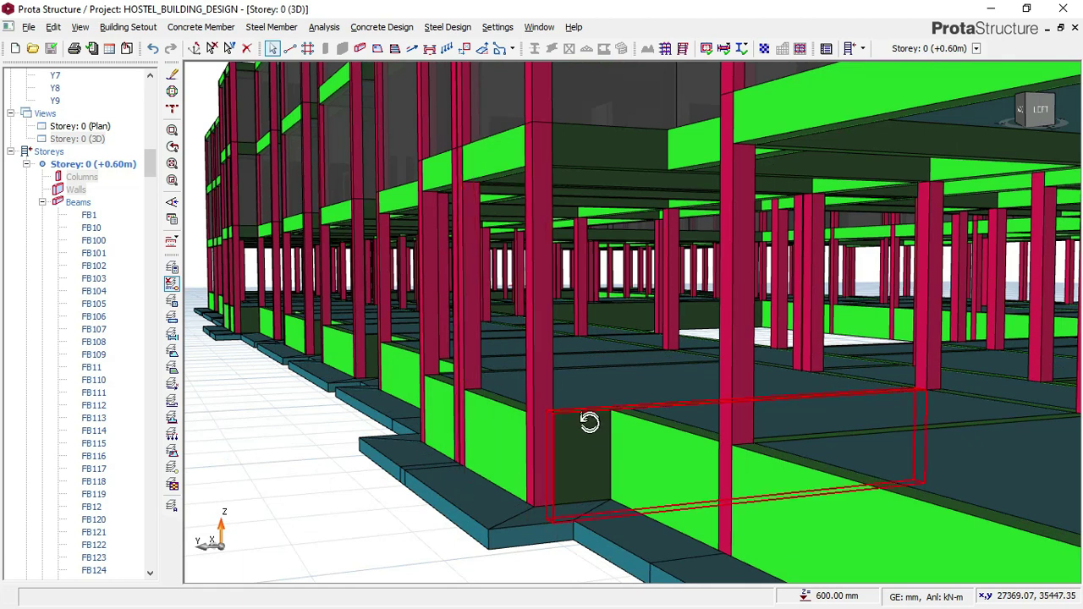
mouse_move(590, 422)
middle_mouse_down()
mouse_move(587, 433)
mouse_move(595, 423)
middle_mouse_up()
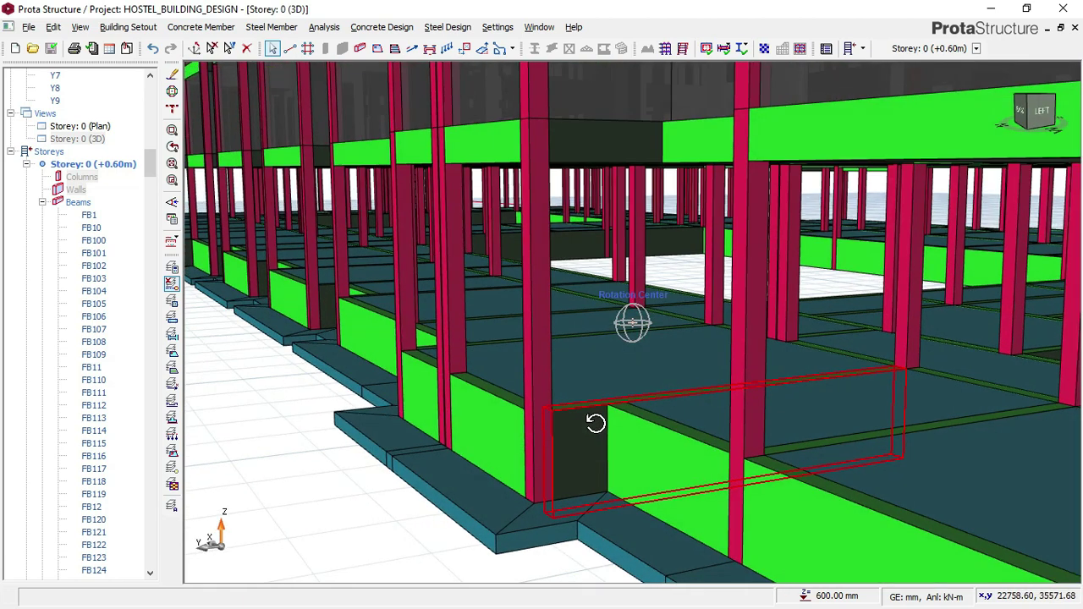
scroll(673, 347, "down", 1)
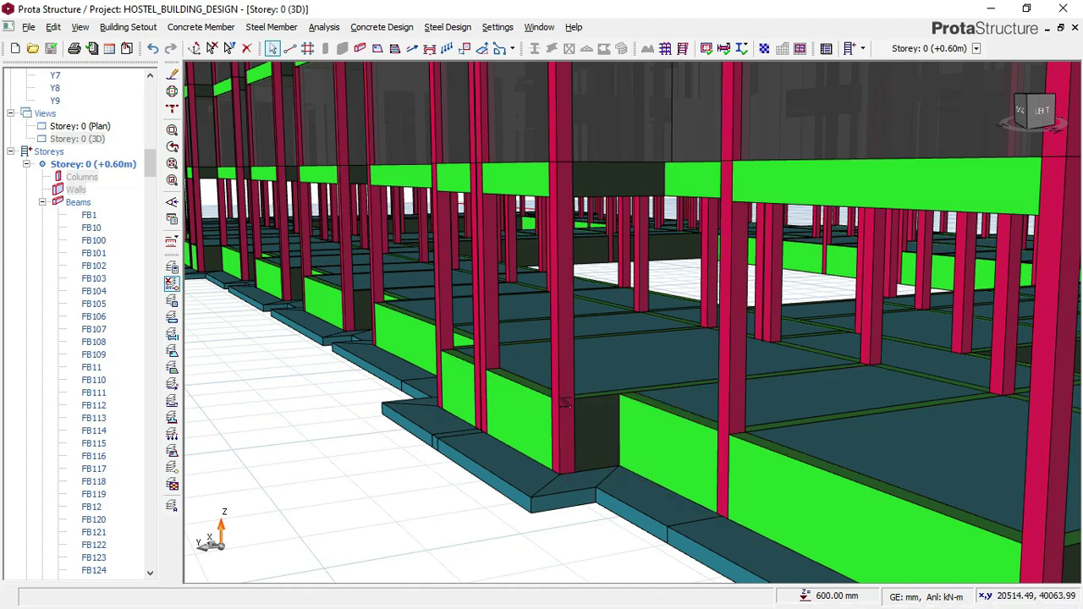
scroll(609, 395, "down", 2)
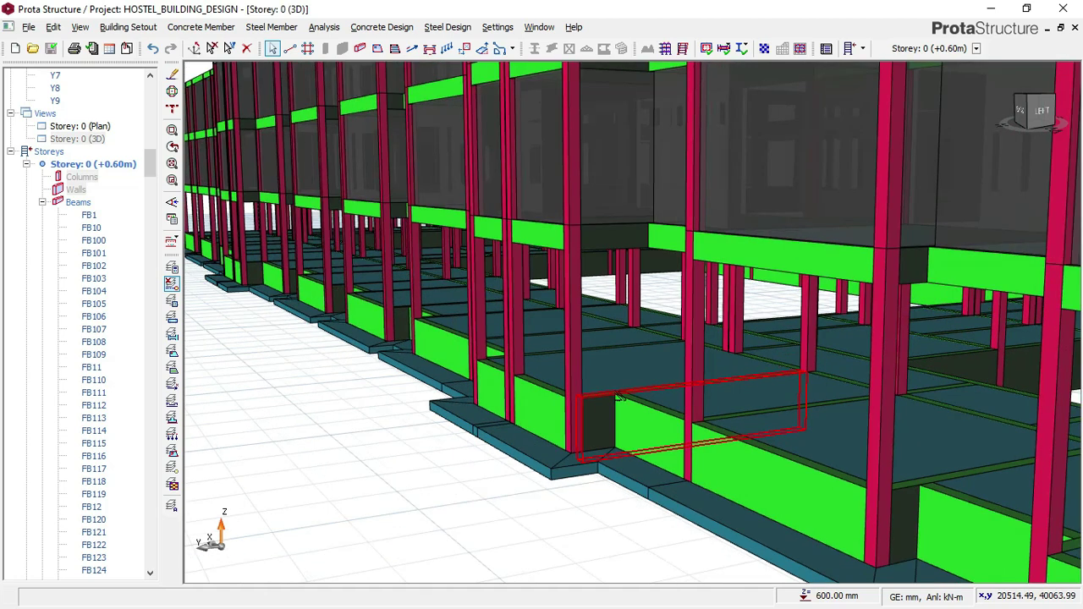
scroll(620, 399, "down", 2)
scroll(668, 414, "up", 2)
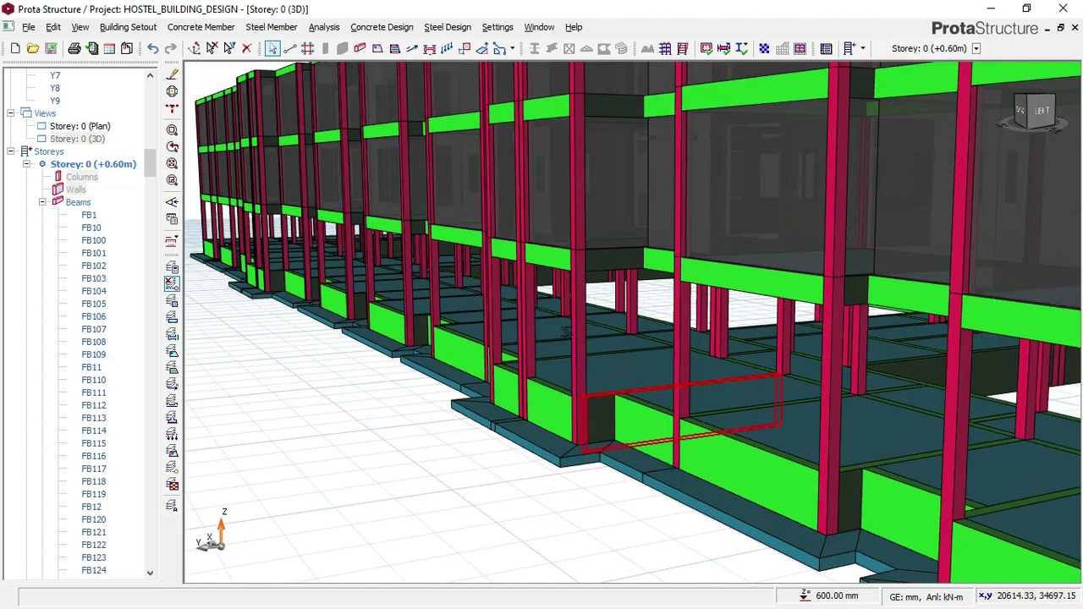
scroll(582, 389, "up", 1)
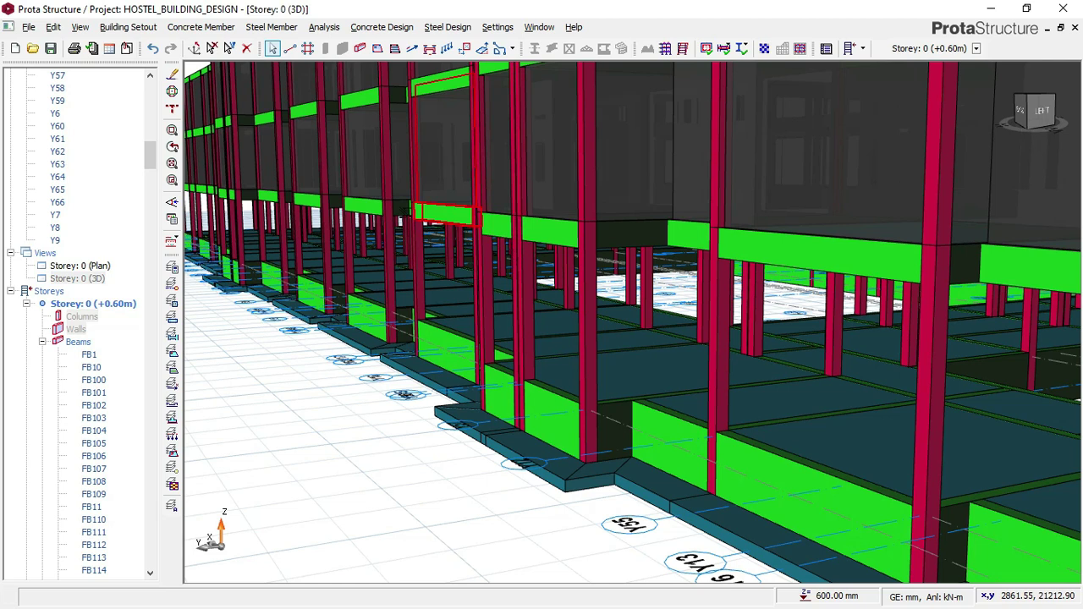
Return to the Storey 0 plan and examine the outer cantilever slabs and the courtyard between Y4 and Y11.
double_click(95, 267)
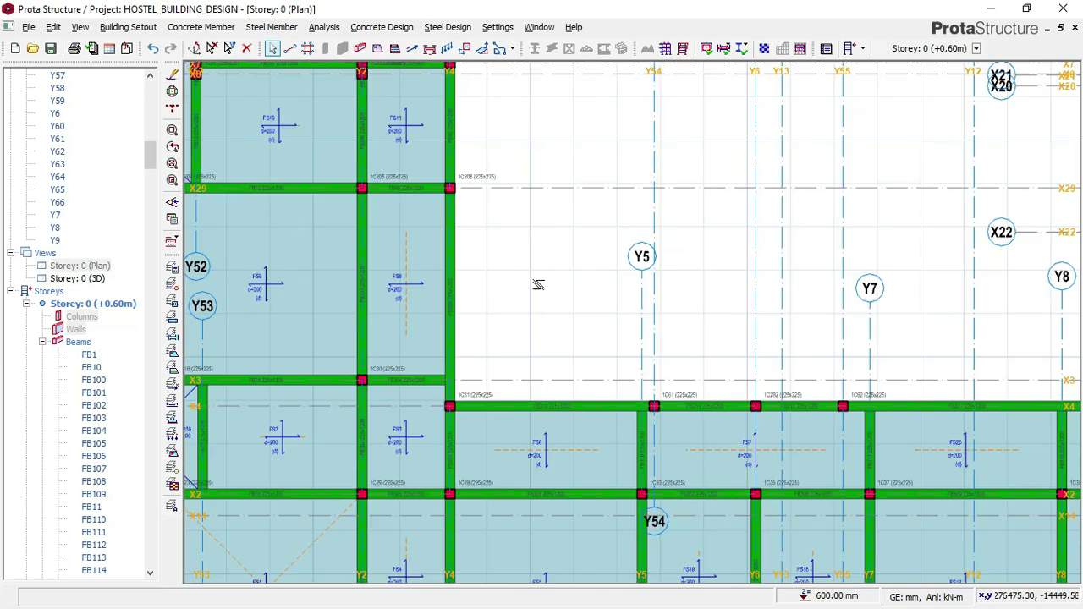
scroll(652, 209, "down", 1)
middle_click_drag(588, 292, 586, 295)
scroll(516, 255, "down", 1)
middle_click_drag(510, 176, 503, 239)
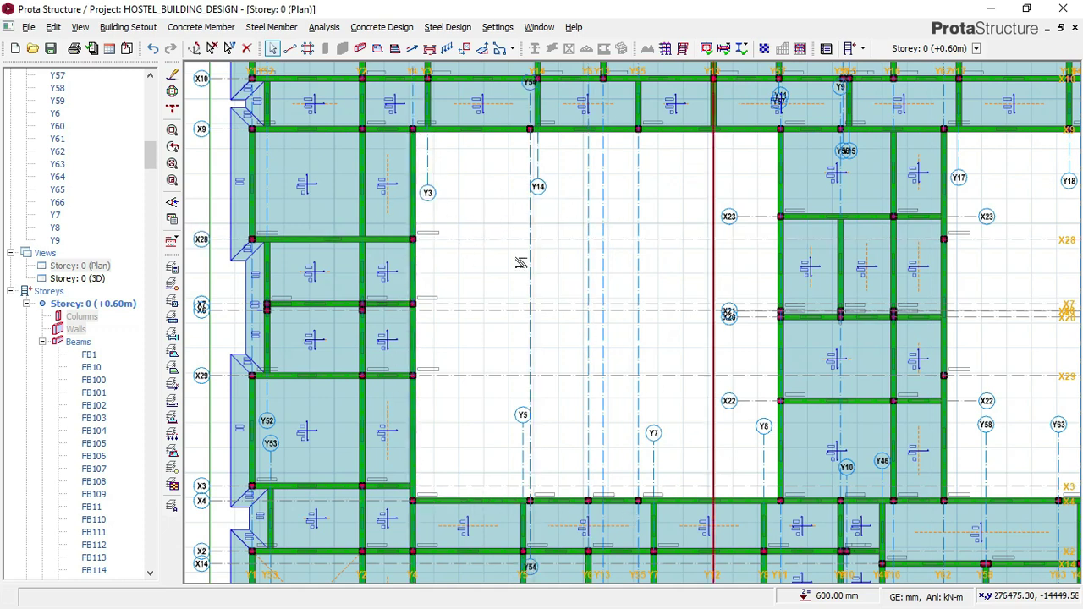
scroll(464, 187, "up", 1)
scroll(621, 231, "down", 1)
middle_click_drag(537, 254, 641, 246)
scroll(402, 390, "up", 1)
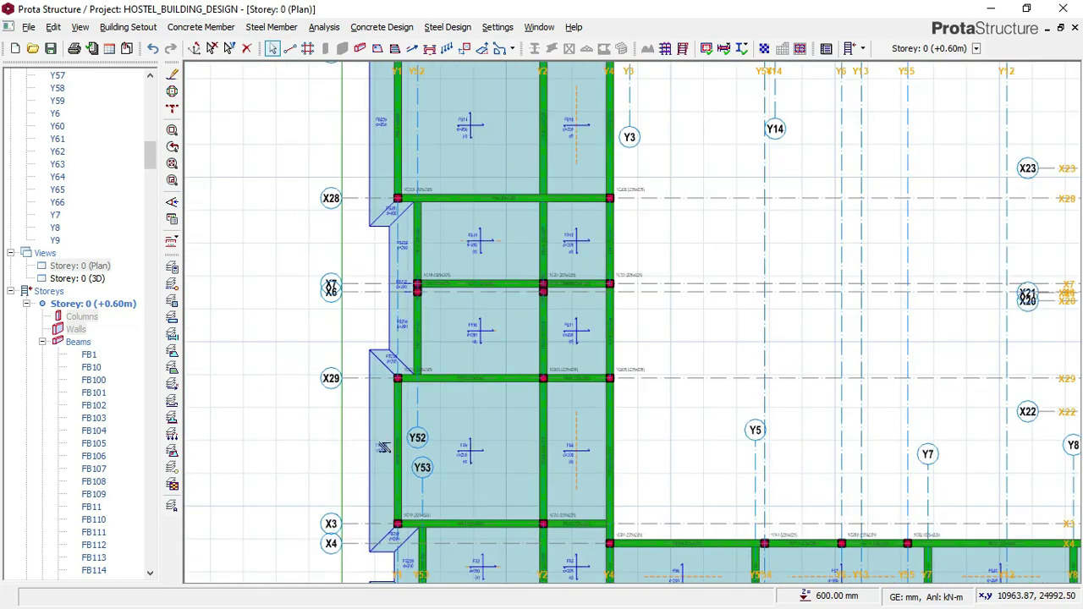
Insert a 200 mm cantilever slab with 750 mm cantilever length on the courtyard side of Y4 between X4 and X29.
right_click(357, 393)
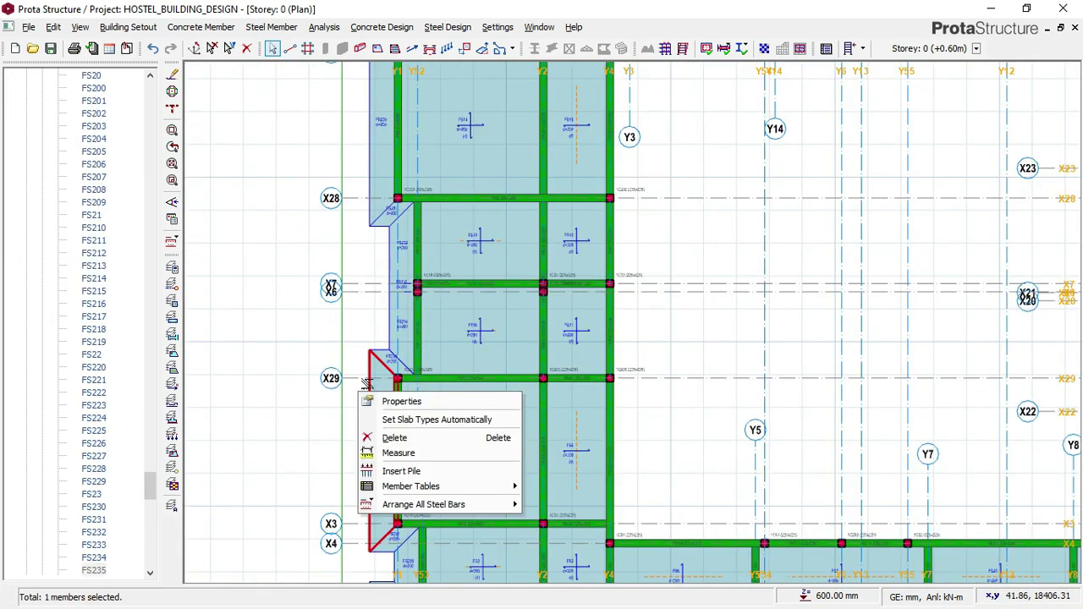
left_click(658, 358)
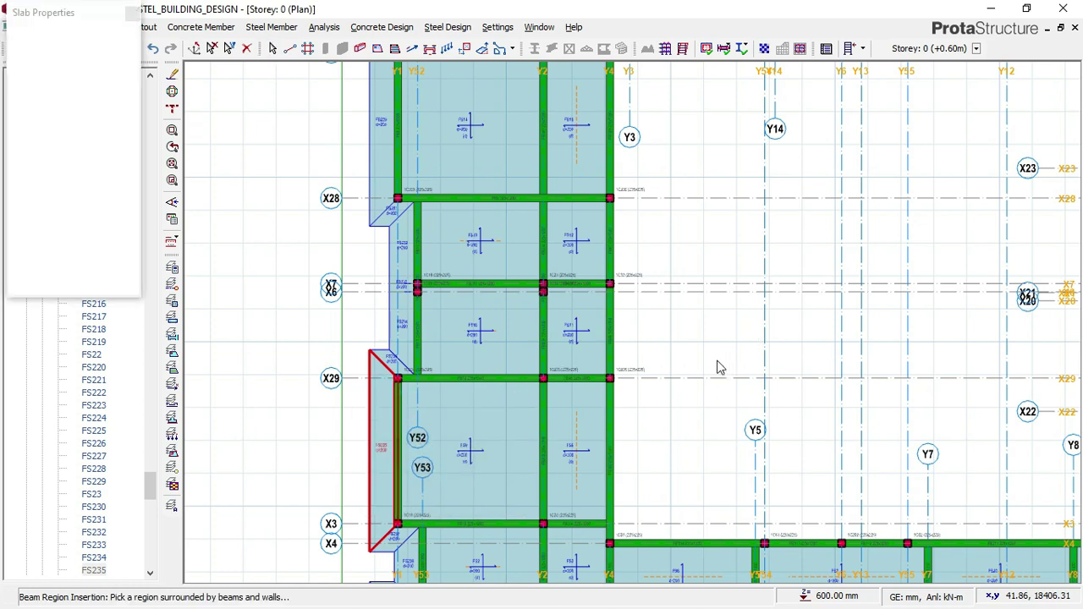
middle_click_drag(719, 364, 638, 295)
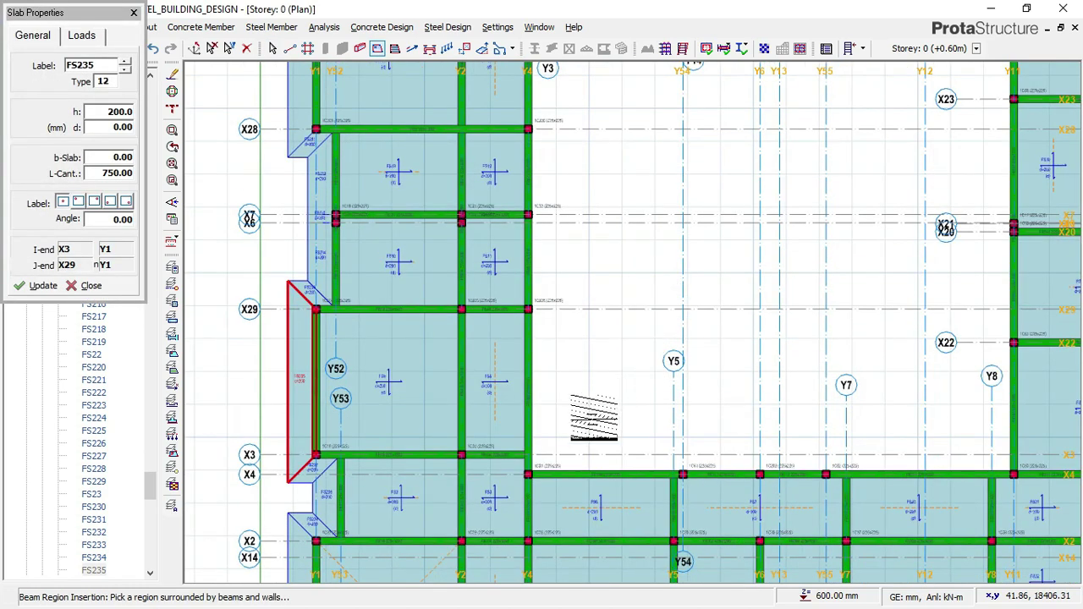
scroll(520, 457, "up", 4)
left_click(448, 465)
scroll(581, 278, "down", 3)
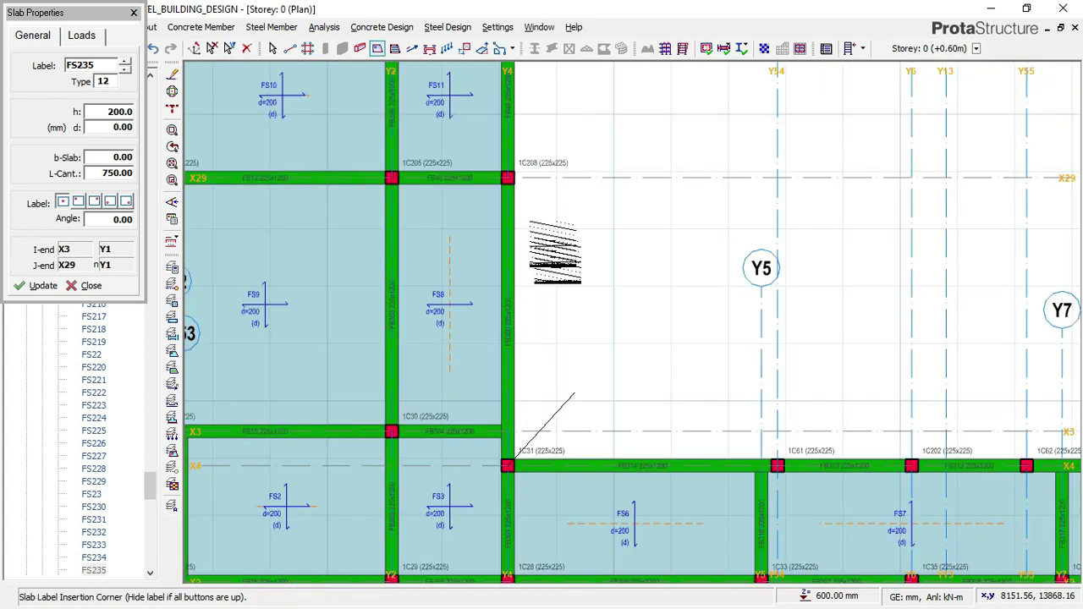
scroll(536, 242, "up", 1)
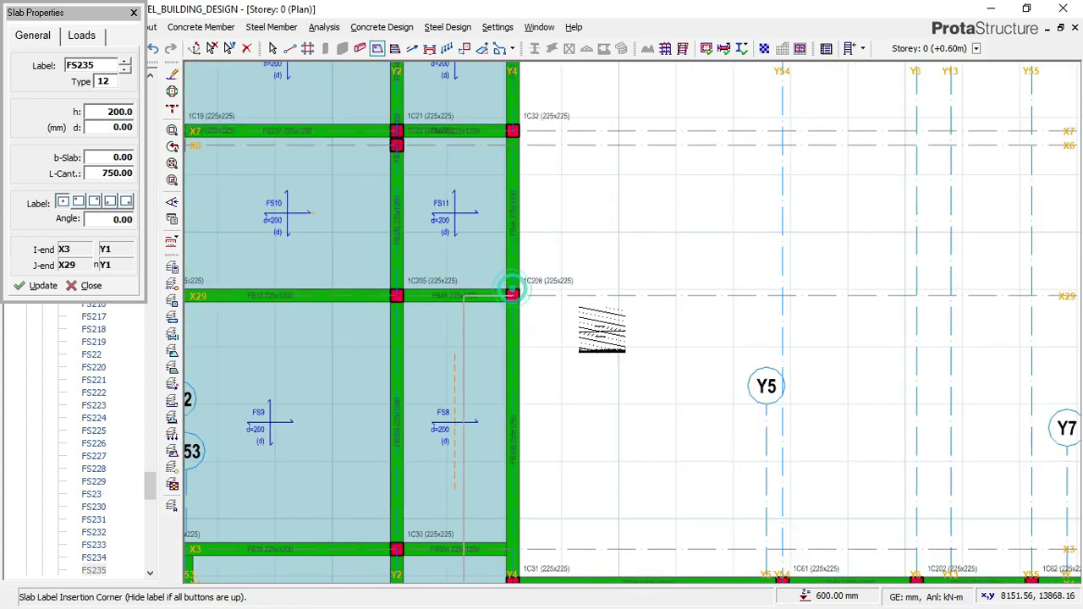
left_click(592, 313)
Insert 200 mm cantilever slabs on the courtyard side of Y4 from X29 to X7 and from X7 to X28.
middle_click_drag(581, 182, 593, 393)
scroll(544, 448, "up", 1)
left_click(520, 524)
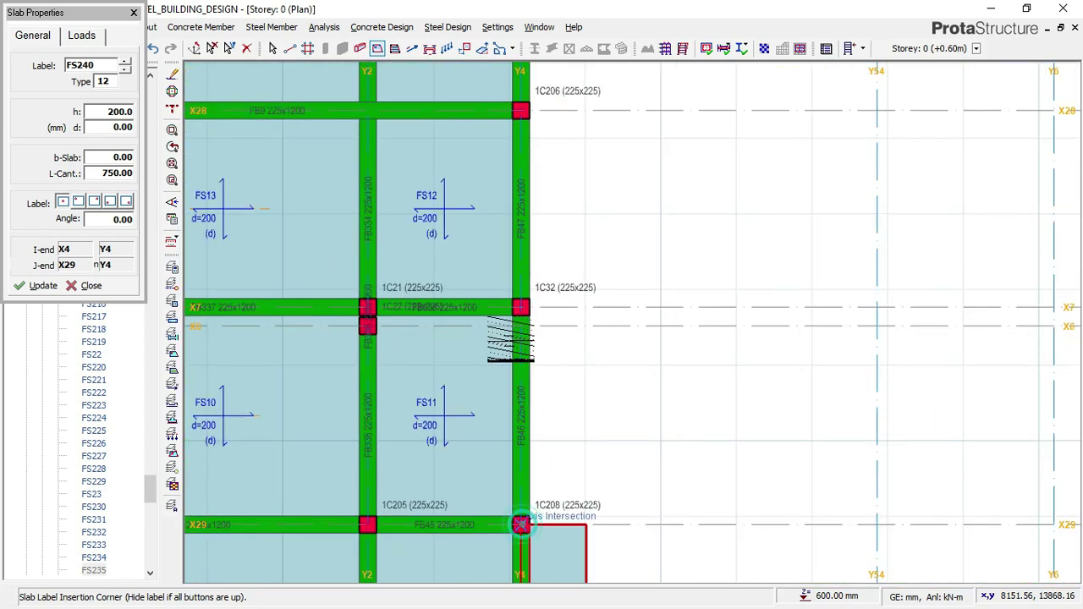
left_click(520, 308)
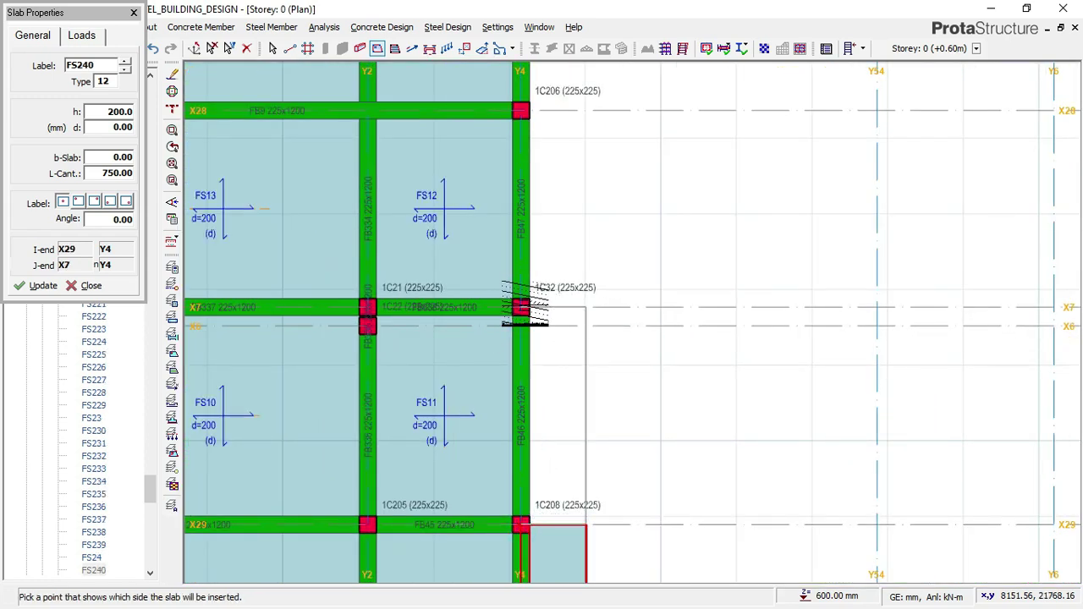
left_click(533, 315)
left_click(520, 110)
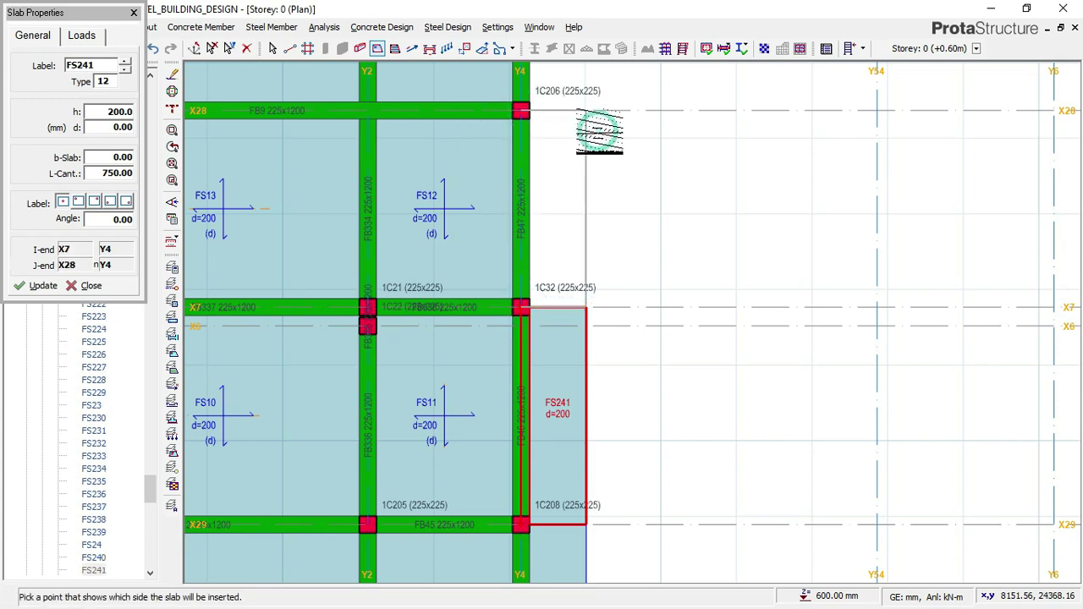
left_click(597, 142)
Continue the 200 mm courtyard cantilever slabs along Y4 from X28 to X9 and along X9 from Y4 to Y54.
middle_click_drag(586, 274, 549, 452)
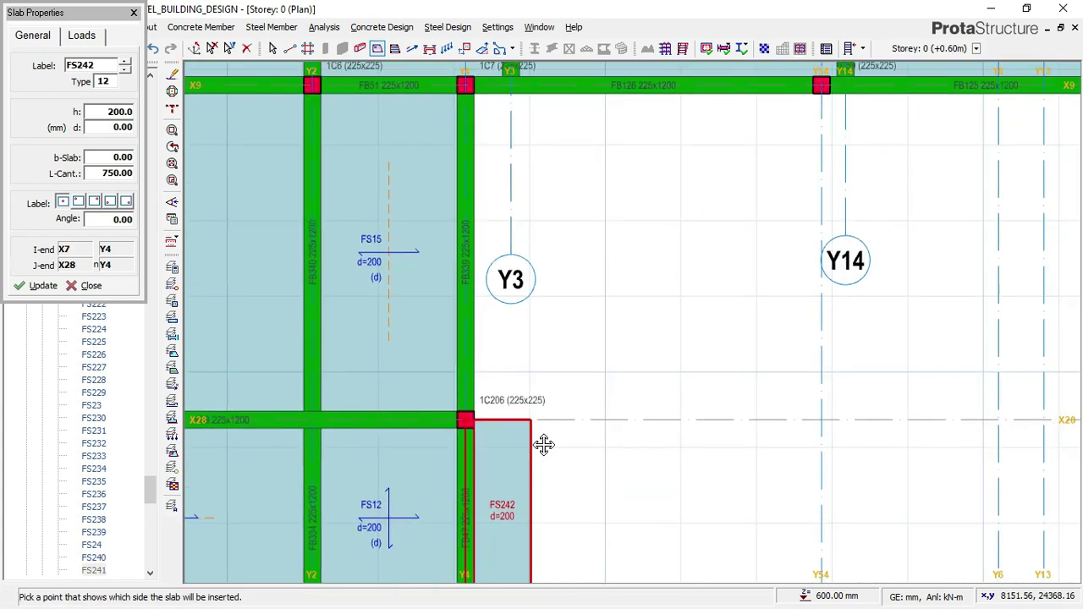
left_click(466, 418)
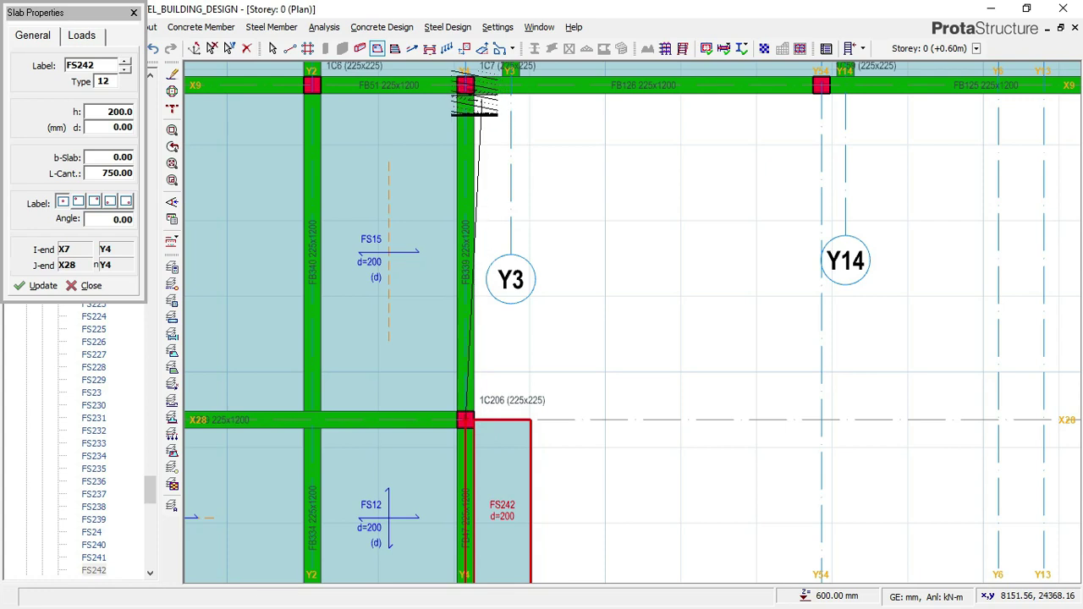
left_click(465, 85)
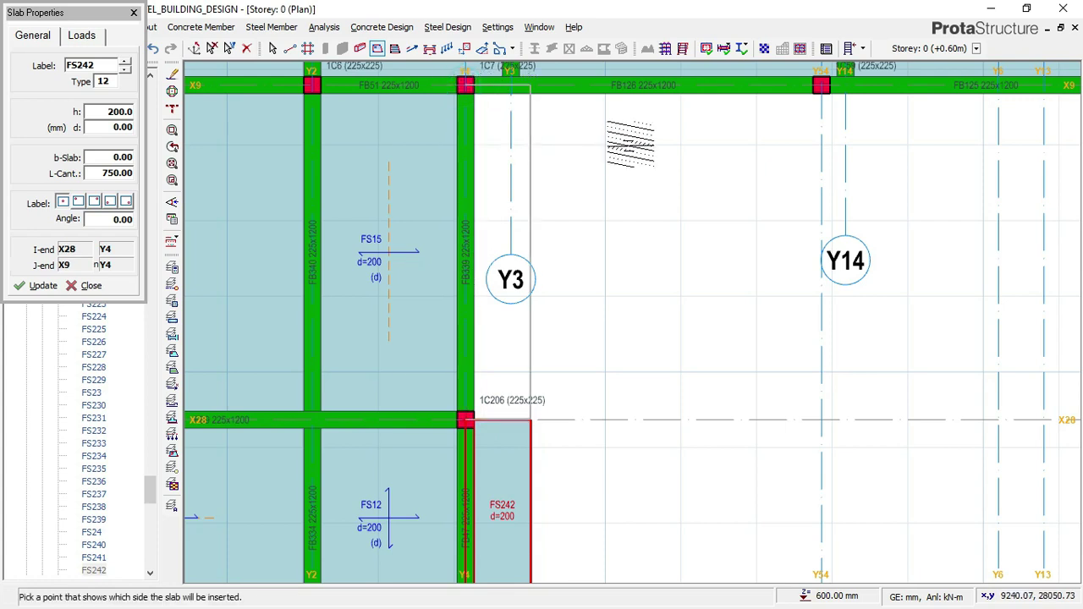
left_click(634, 153)
middle_click_drag(634, 157, 573, 349)
scroll(405, 283, "up", 1)
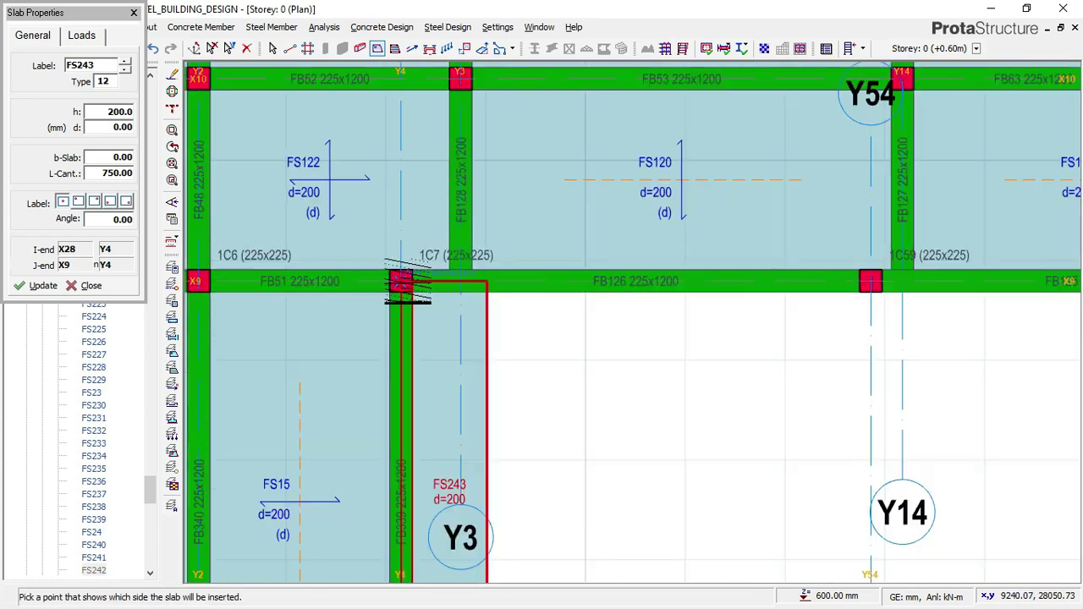
left_click(870, 281)
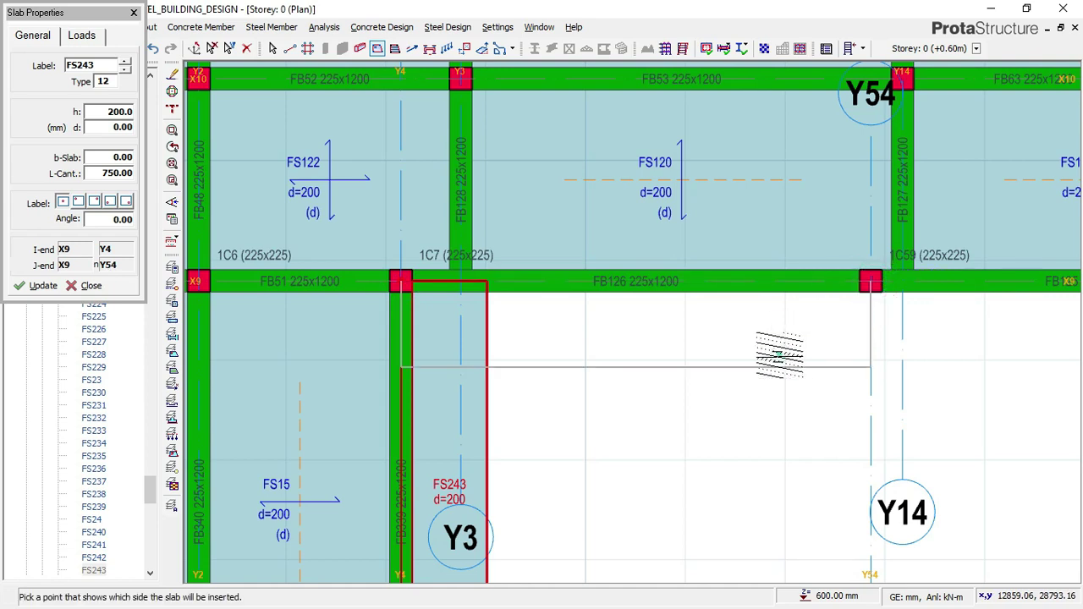
left_click(435, 315)
Insert 200 mm cantilever slabs on the courtyard side of X9 from Y54 to Y55 and from Y55 to Y11.
scroll(435, 315, "down", 3)
middle_click_drag(804, 283, 532, 321)
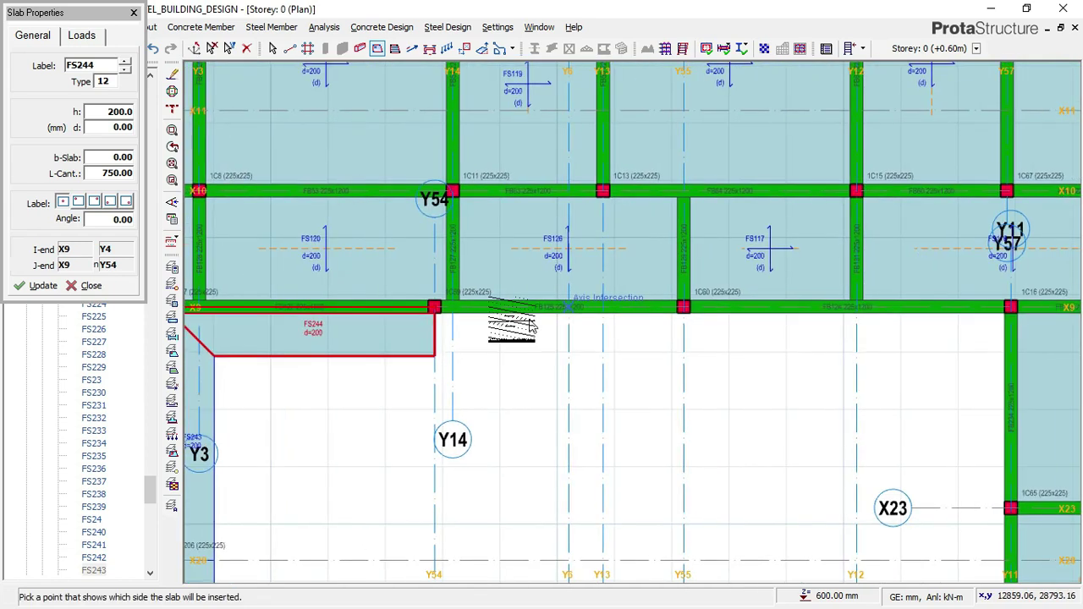
scroll(429, 307, "up", 1)
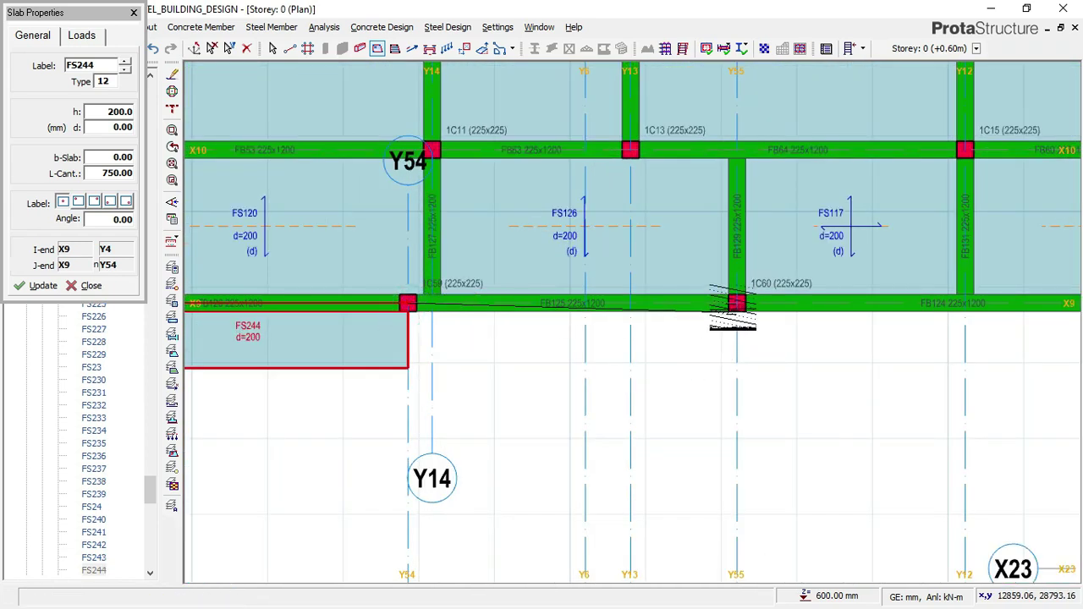
left_click(736, 303)
left_click(845, 368)
middle_click_drag(856, 363, 622, 384)
middle_click_drag(721, 365, 587, 369)
scroll(404, 332, "up", 1)
left_click(353, 329)
left_click(923, 329)
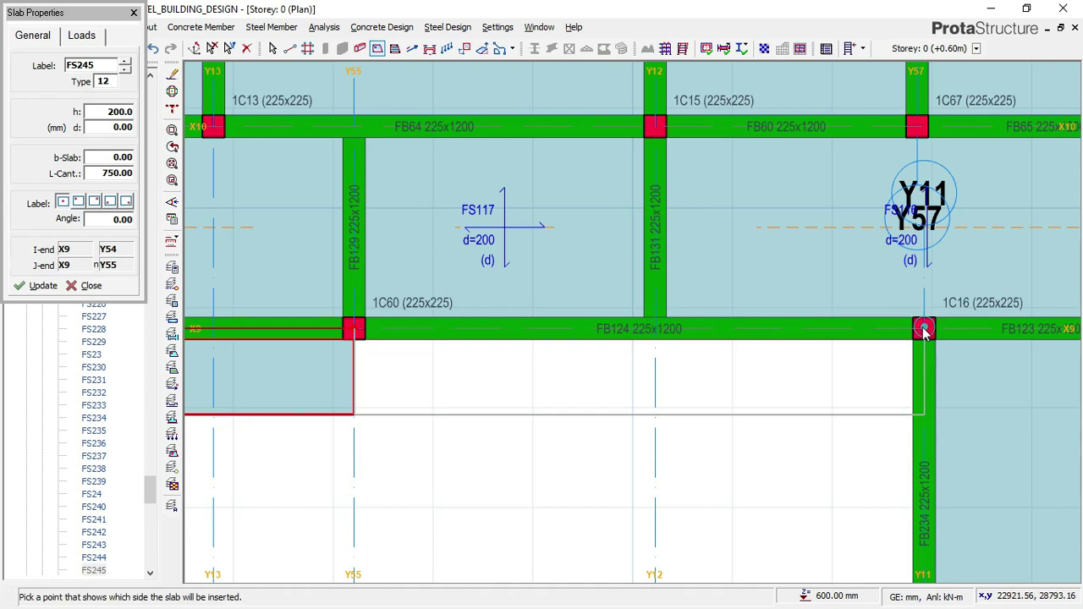
scroll(710, 283, "down", 3)
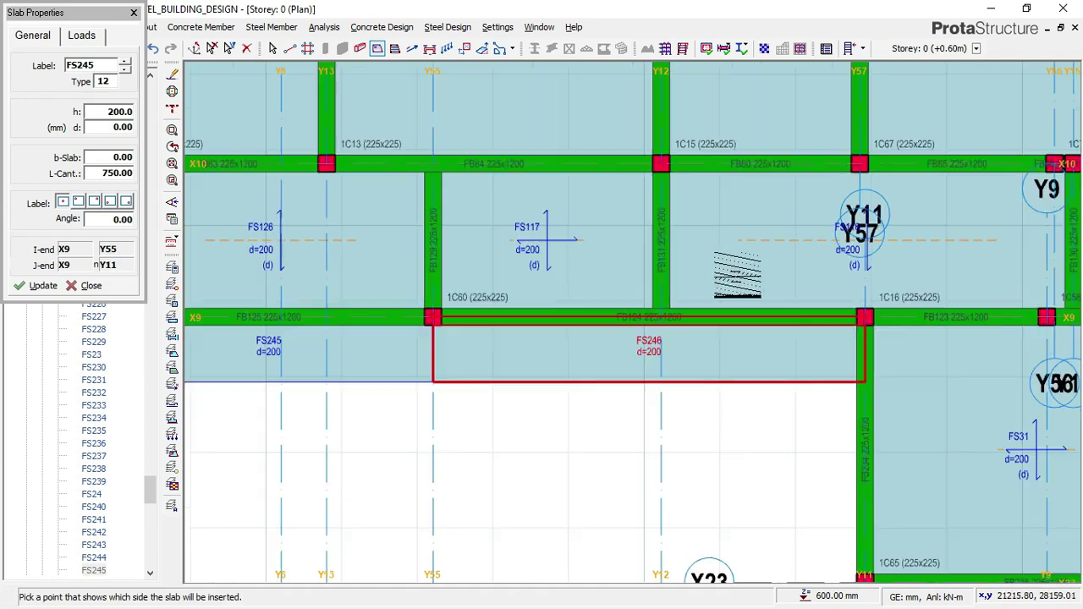
Insert a 200 mm cantilever slab on the courtyard side of beam FB234 along Y11 between X9 and X23.
scroll(753, 275, "up", 3)
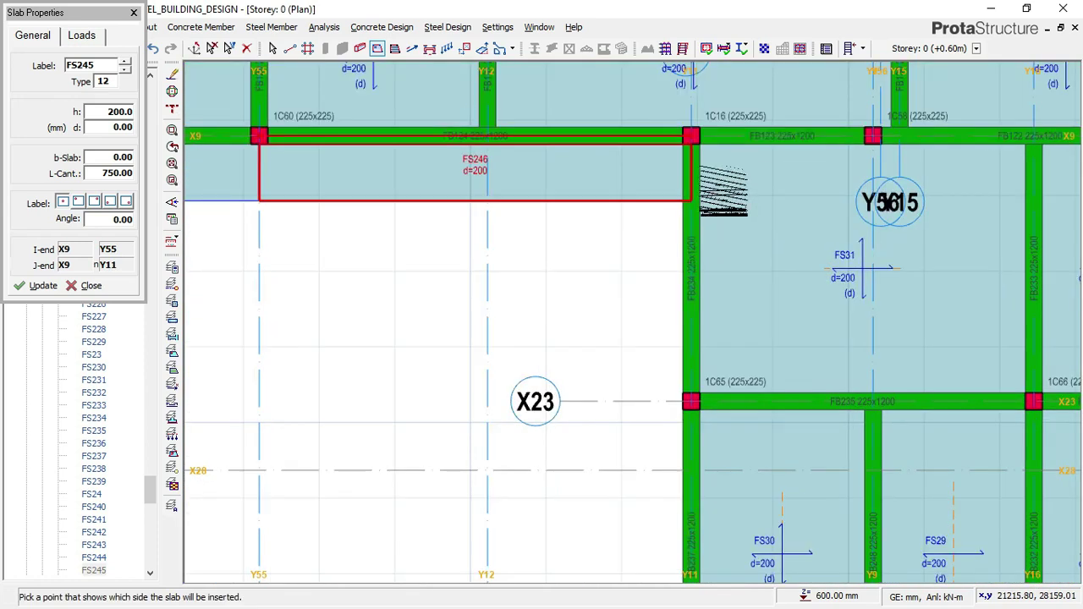
left_click(675, 105)
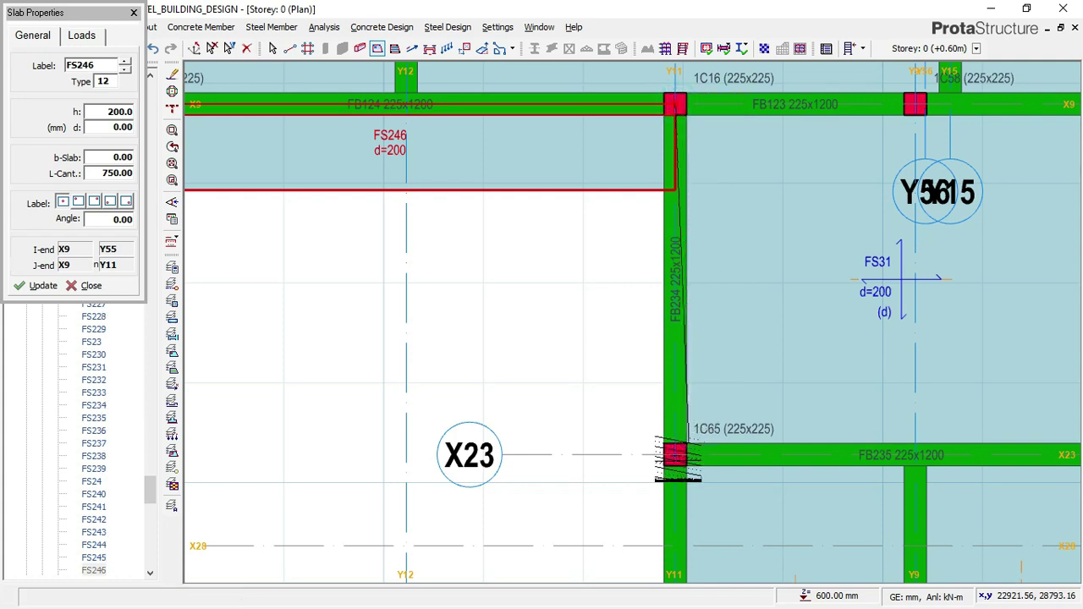
left_click(674, 454)
left_click(622, 227)
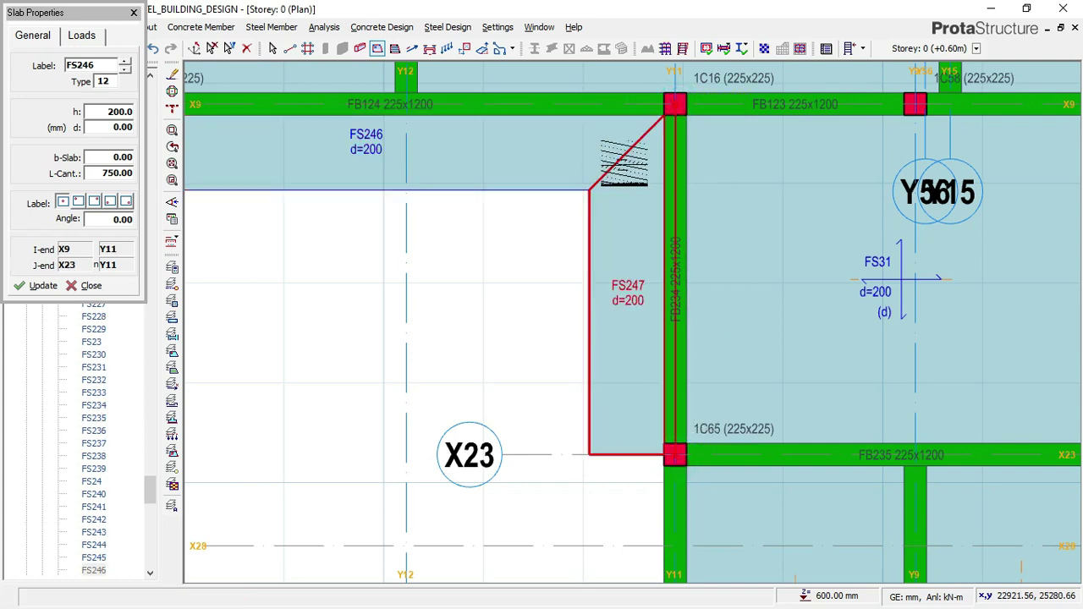
Insert a 200 mm cantilever slab on the courtyard side of Y11 between X23 and X21.
scroll(677, 223, "down", 3)
middle_click_drag(677, 225, 690, 84)
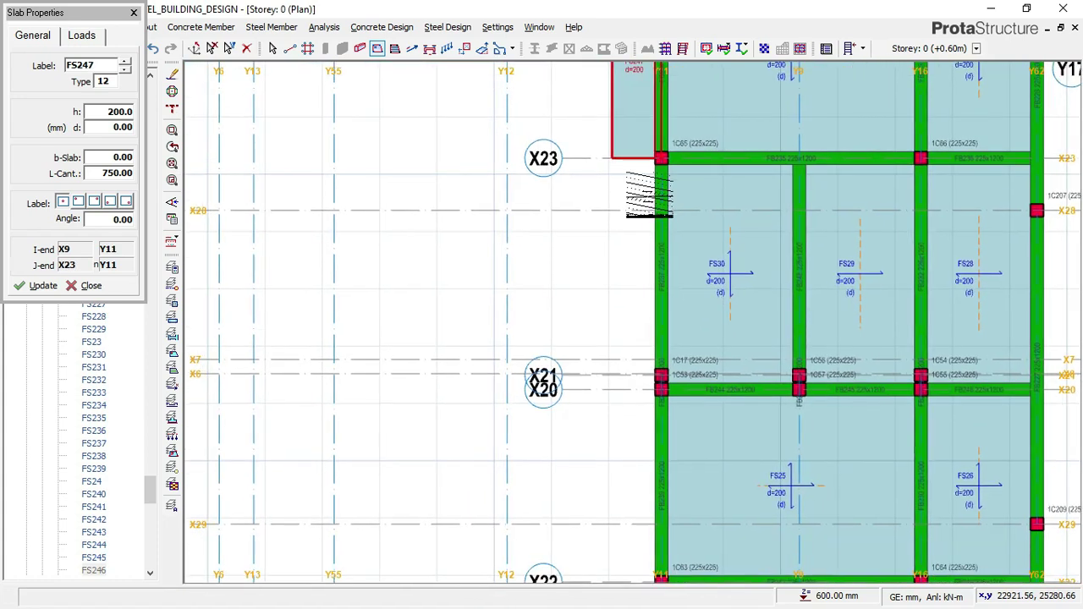
scroll(647, 190, "up", 3)
left_click(665, 149)
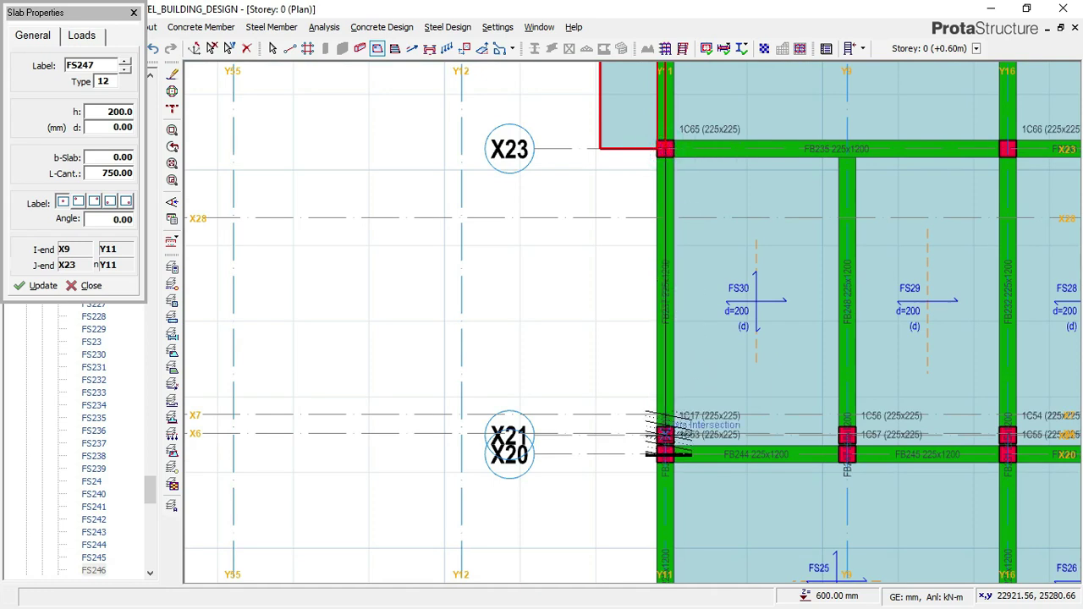
scroll(670, 438, "up", 3)
scroll(655, 434, "up", 1)
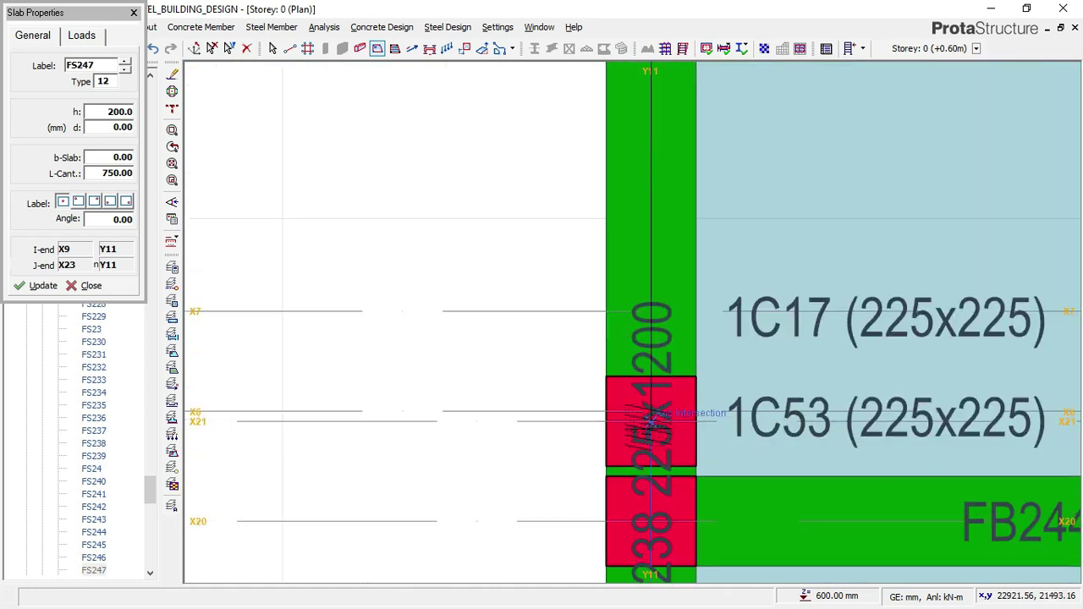
left_click(655, 422)
scroll(664, 424, "down", 2)
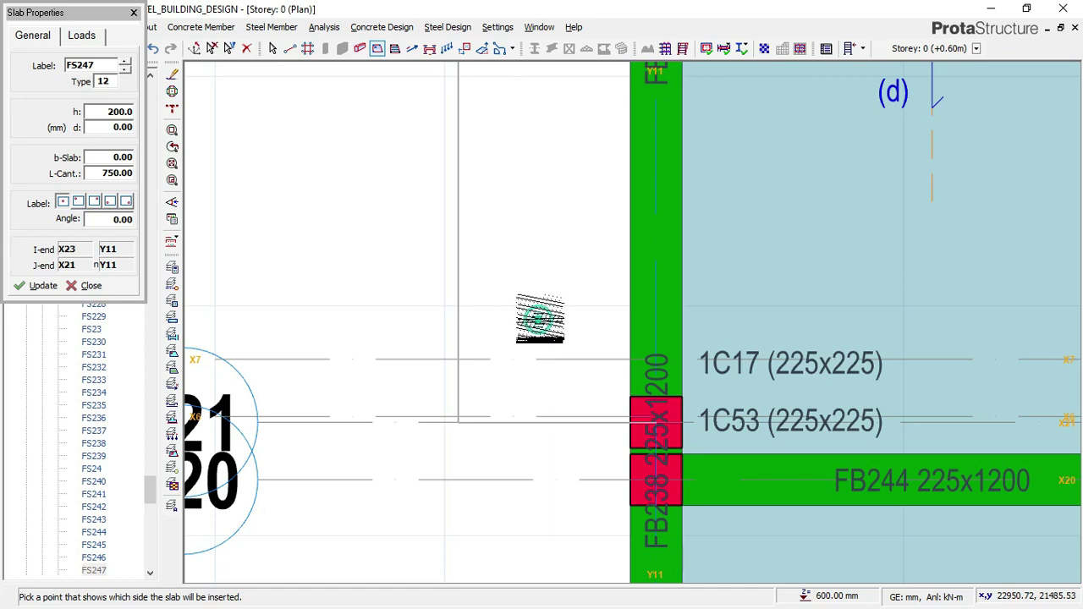
scroll(554, 252, "down", 1)
scroll(626, 418, "up", 3)
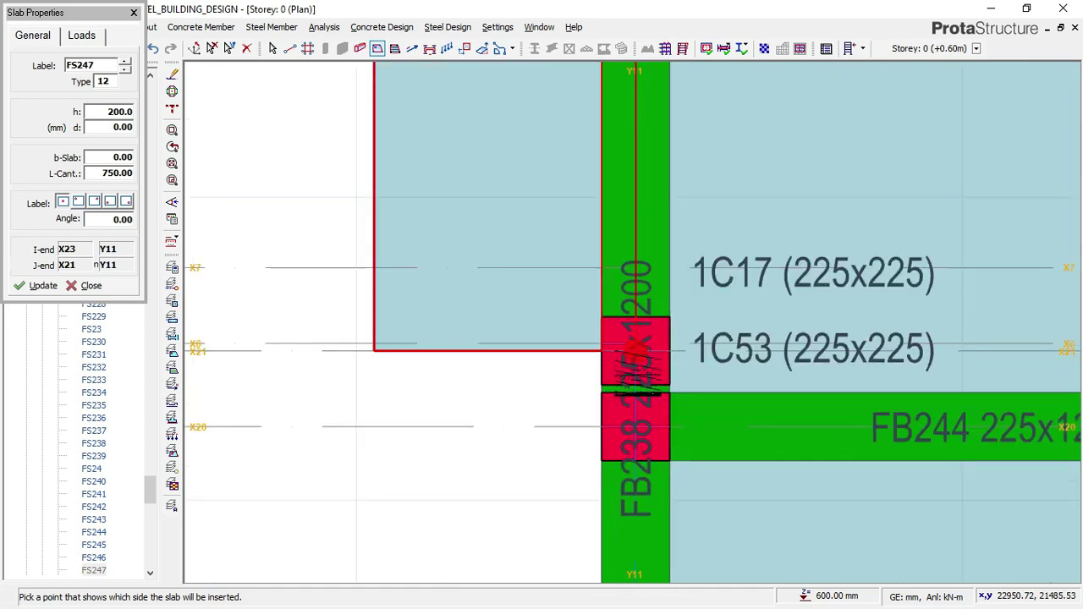
Insert a 200 mm cantilever slab on the courtyard side of Y11 between X21 and X20.
left_click(636, 317)
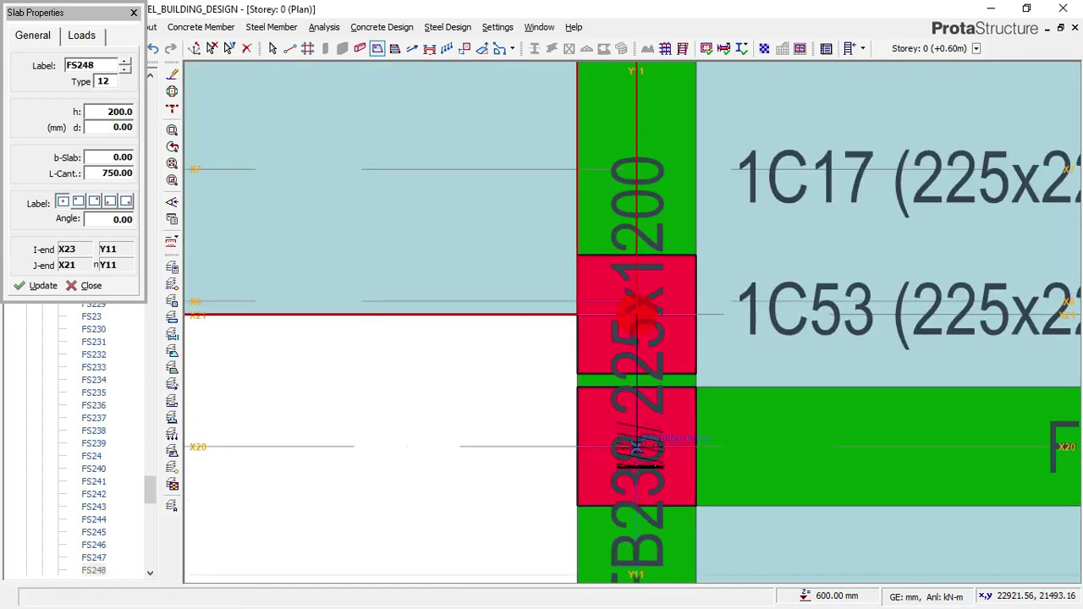
left_click(636, 446)
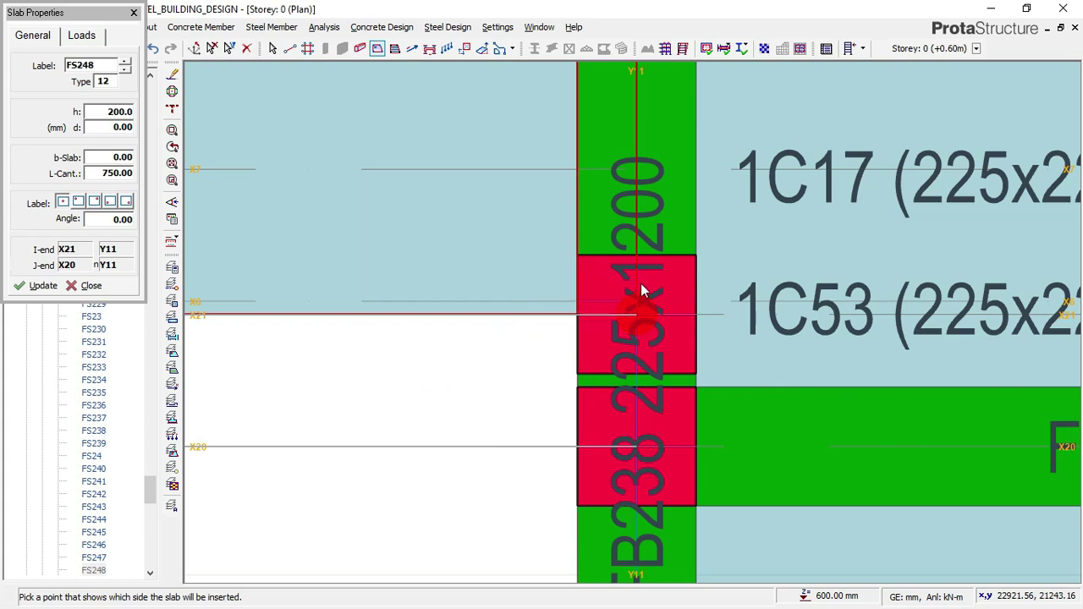
left_click(642, 290)
scroll(641, 290, "down", 4)
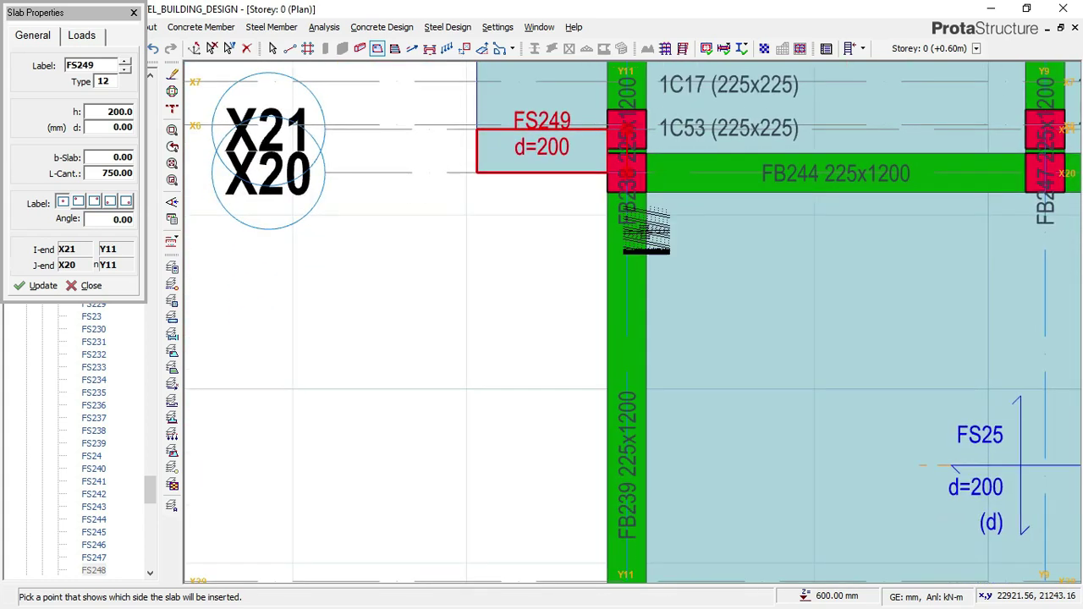
scroll(621, 180, "up", 2)
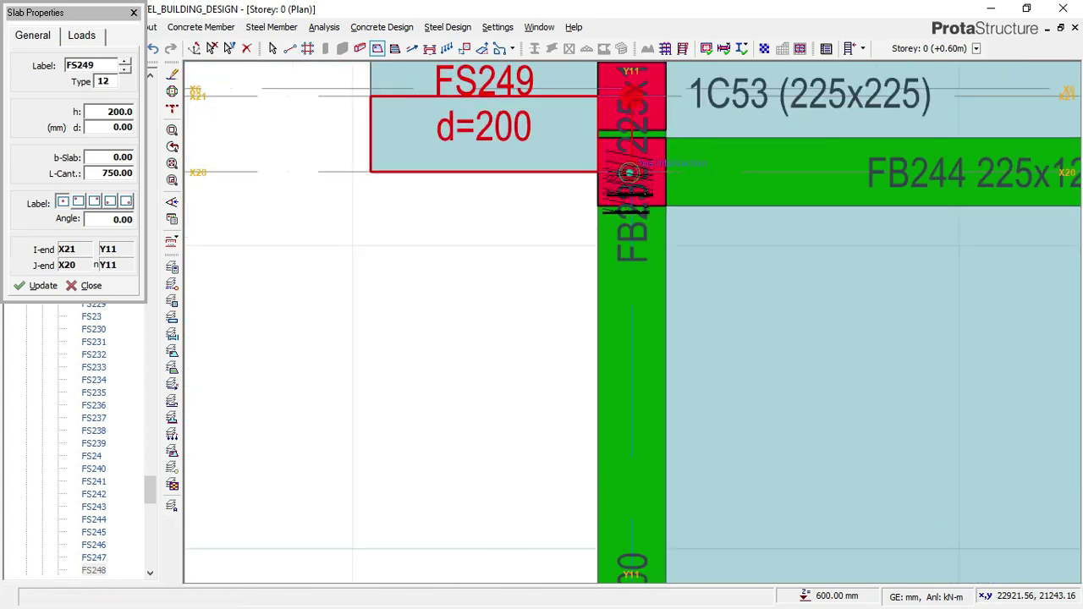
Insert a 200 mm cantilever slab on the courtyard side of beam FB239 along Y11 from X20 to X22.
scroll(626, 173, "down", 3)
middle_click_drag(652, 319, 654, 221)
scroll(653, 221, "down", 1)
scroll(636, 440, "up", 1)
left_click(636, 440)
left_click(543, 355)
scroll(655, 266, "down", 1)
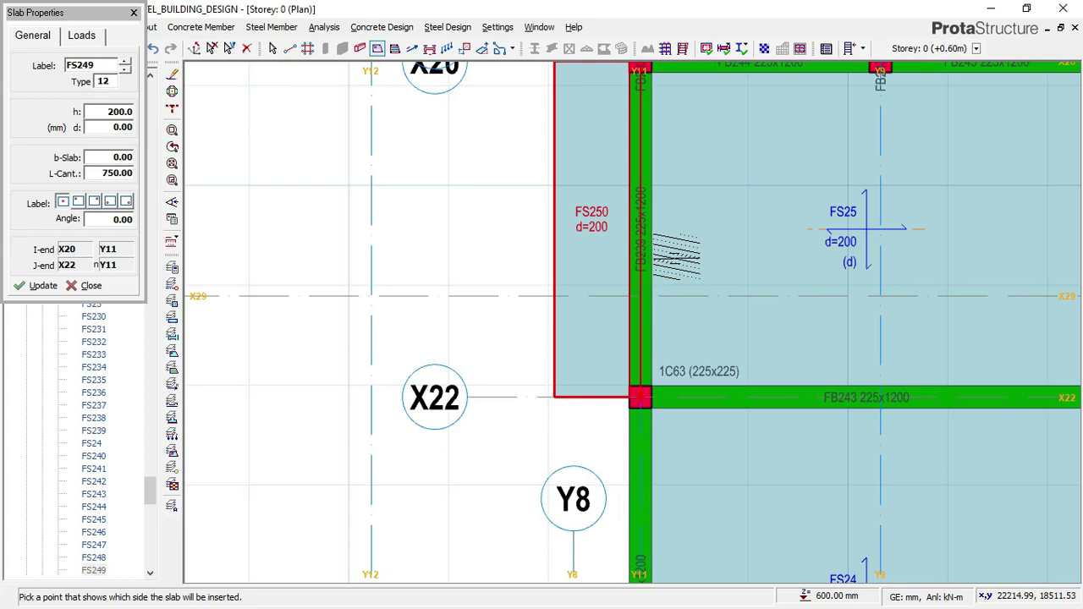
Insert a 200 mm cantilever slab on the courtyard side of Y11 from X22 to X4.
scroll(676, 255, "down", 2)
middle_click_drag(682, 351, 679, 216)
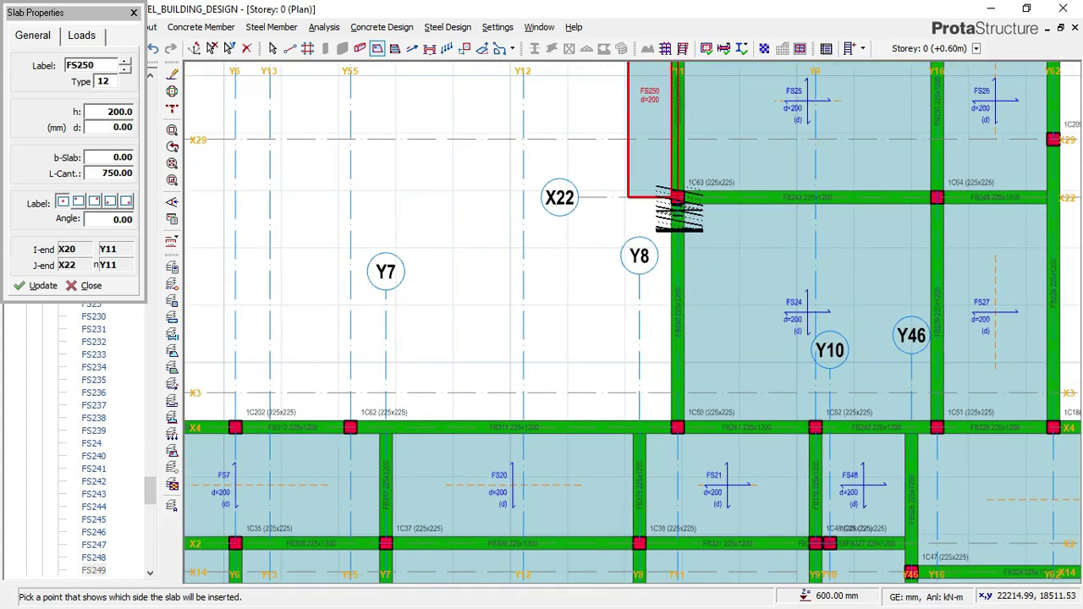
scroll(680, 213, "up", 2)
scroll(701, 362, "down", 2)
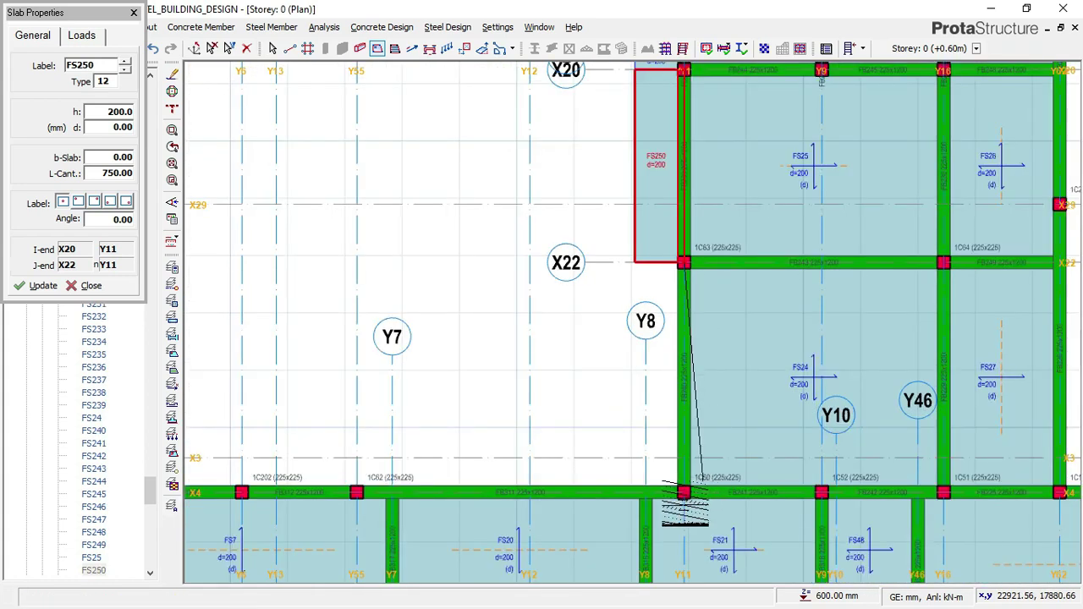
scroll(683, 493, "up", 1)
left_click(683, 492)
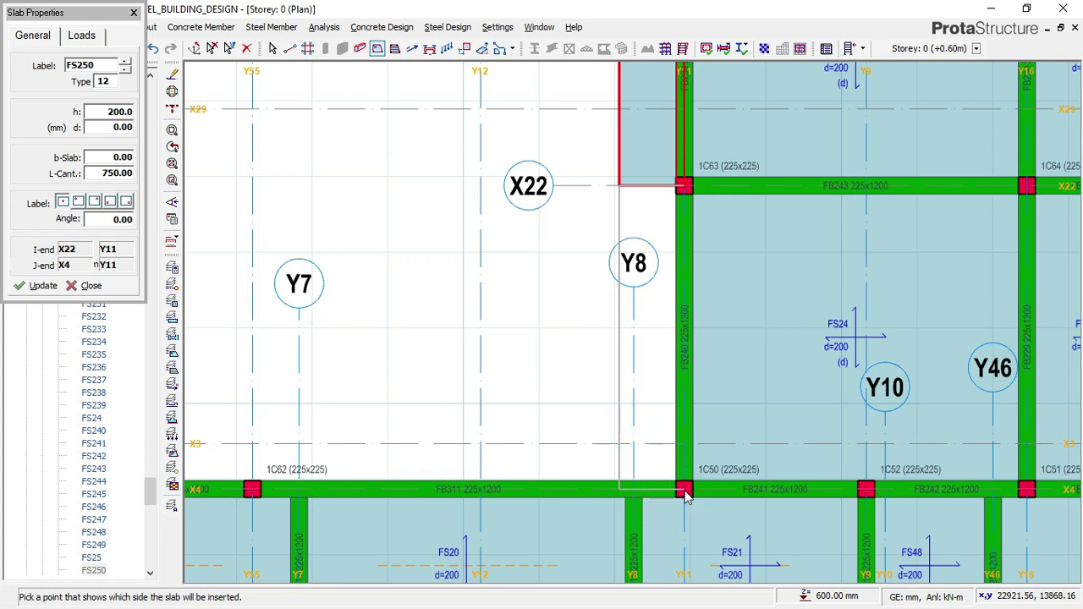
left_click(684, 492)
Insert a 200 mm cantilever slab on the courtyard side of X4 from Y11 to Y55.
scroll(811, 398, "down", 2)
scroll(744, 399, "up", 1)
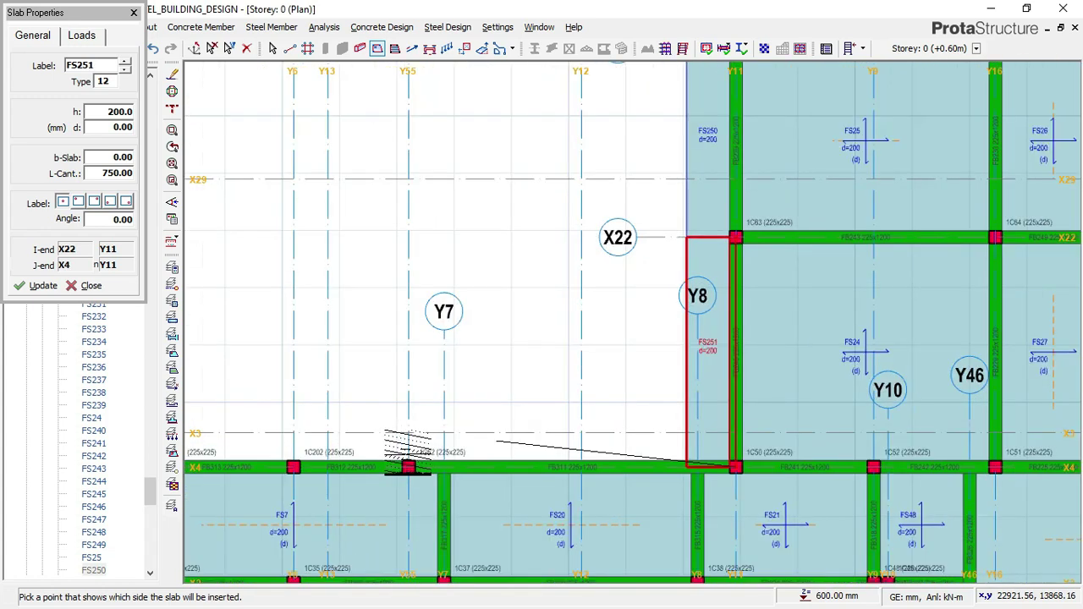
scroll(407, 464, "up", 1)
left_click(516, 372)
scroll(814, 355, "down", 1)
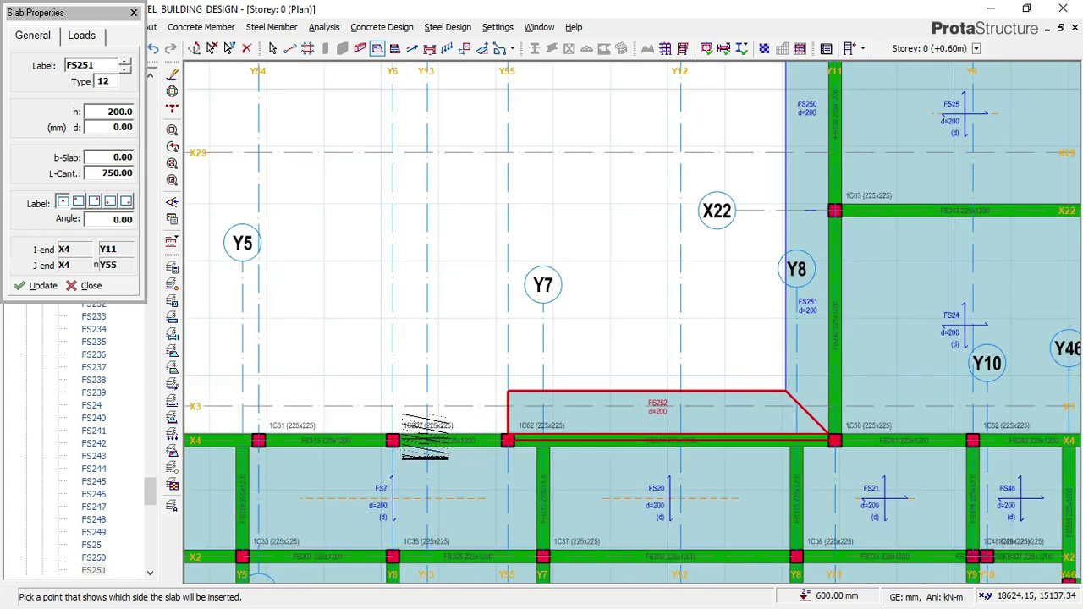
Insert 200 mm cantilever slabs on the courtyard side of X4 from Y55 to Y6 and from Y6 to Y54.
middle_click_drag(422, 435, 642, 410)
scroll(508, 416, "up", 1)
scroll(655, 416, "up", 1)
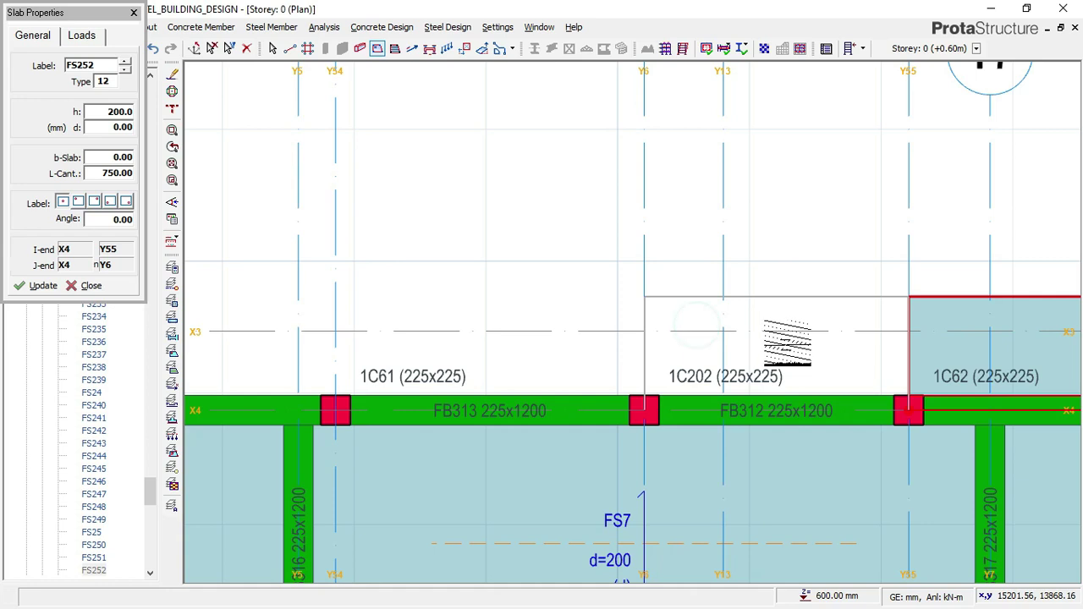
left_click(718, 385)
scroll(718, 385, "down", 1)
left_click(681, 395)
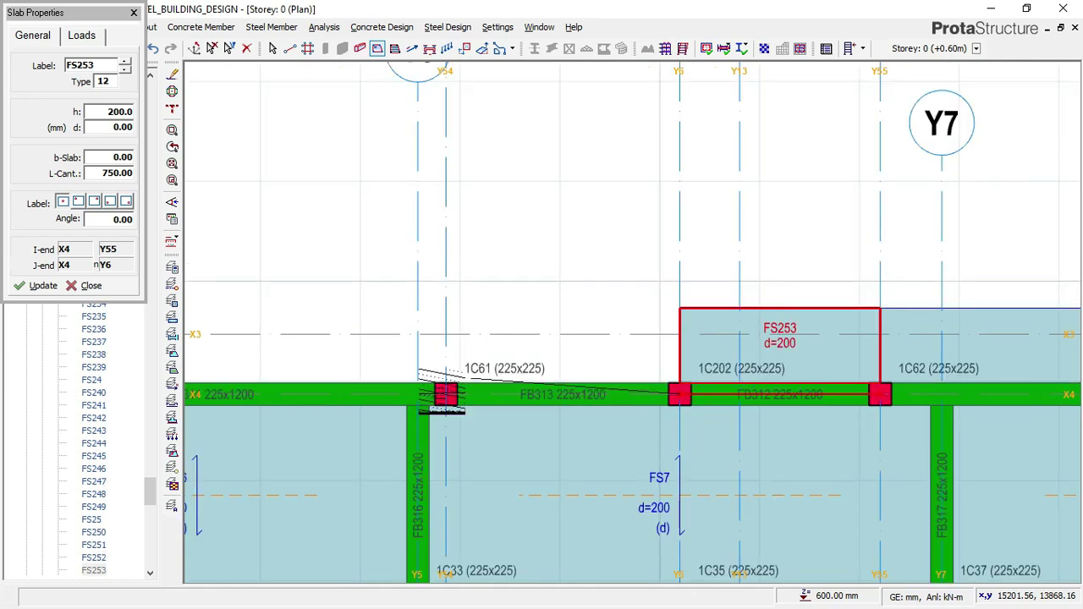
left_click(446, 395)
left_click(525, 299)
Close the first courtyard's ring with a 200 mm cantilever slab along X4 from Y54 to Y4.
scroll(744, 380, "down", 3)
scroll(527, 354, "up", 2)
scroll(628, 392, "up", 1)
left_click(701, 420)
left_click(230, 420)
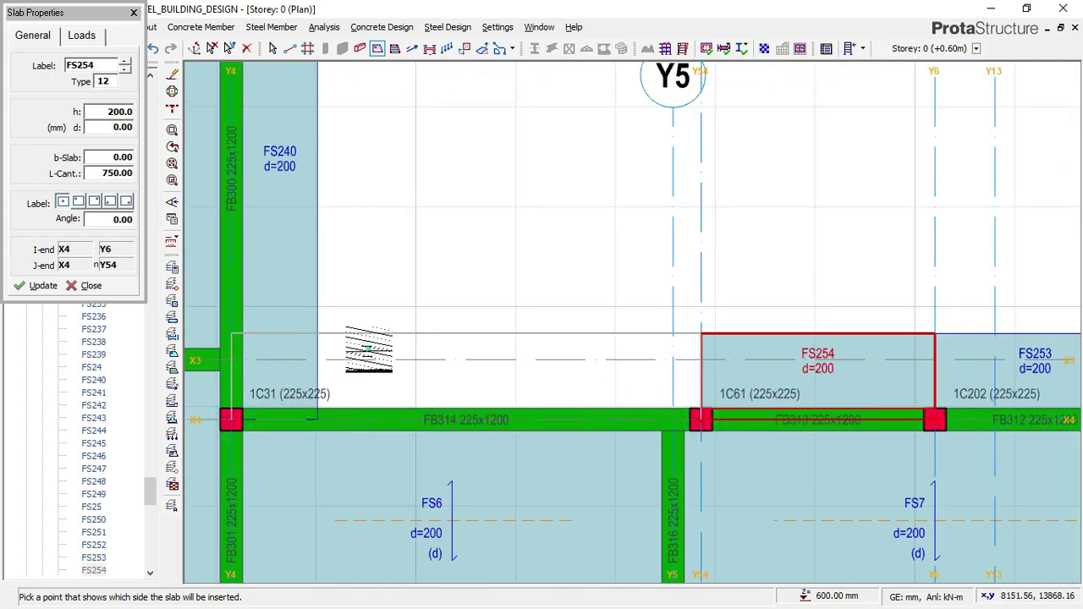
left_click(386, 376)
scroll(398, 355, "down", 5)
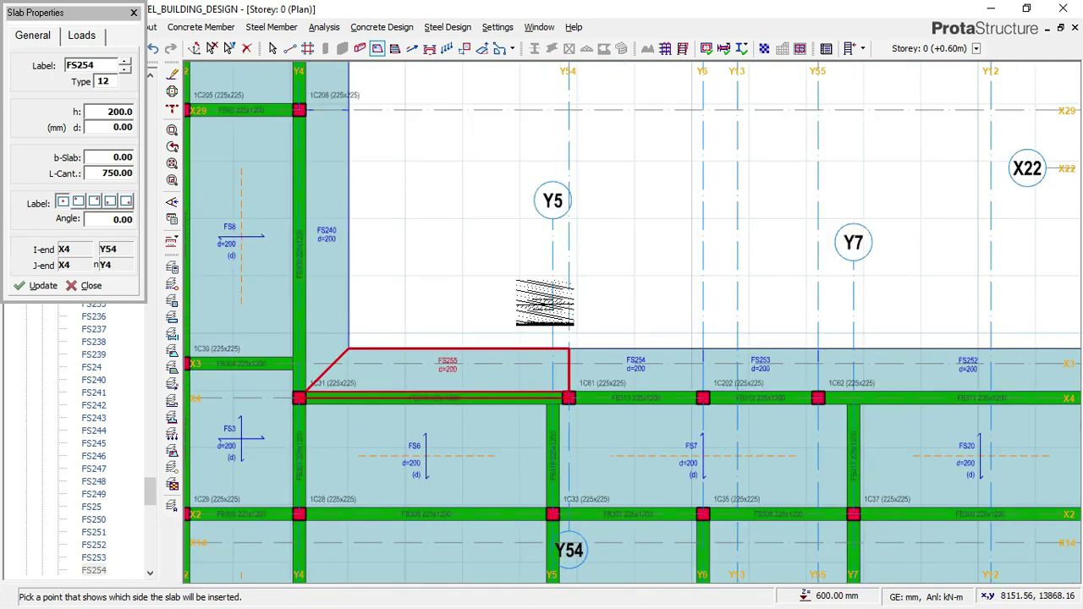
Insert a 200 mm cantilever slab on the second courtyard's side of Y62 from X9 to X28.
scroll(501, 359, "down", 2)
scroll(640, 242, "up", 4)
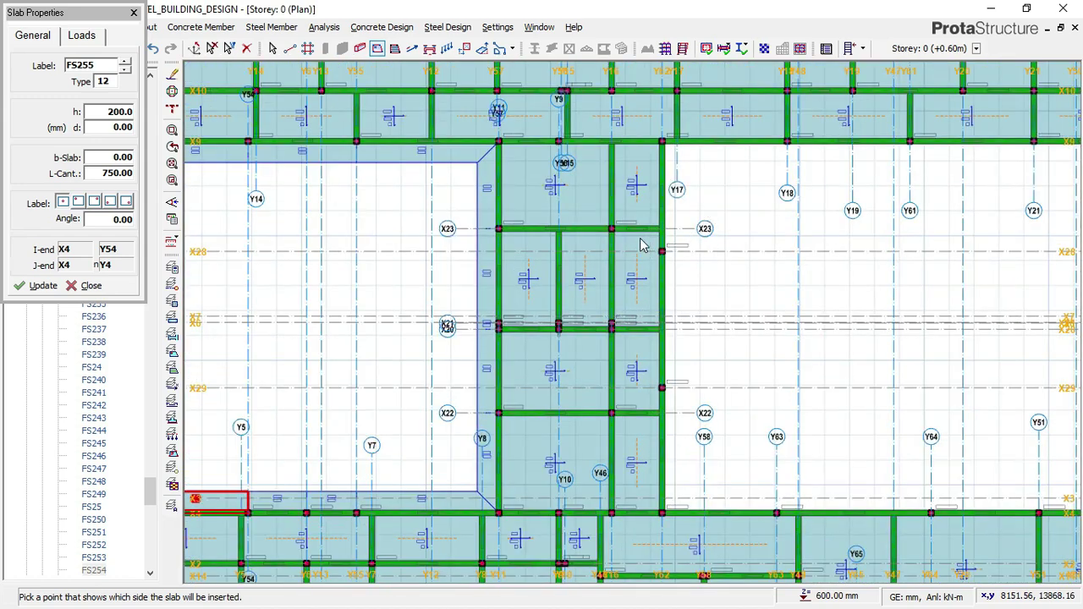
scroll(634, 152, "up", 1)
left_click(577, 136)
left_click(576, 329)
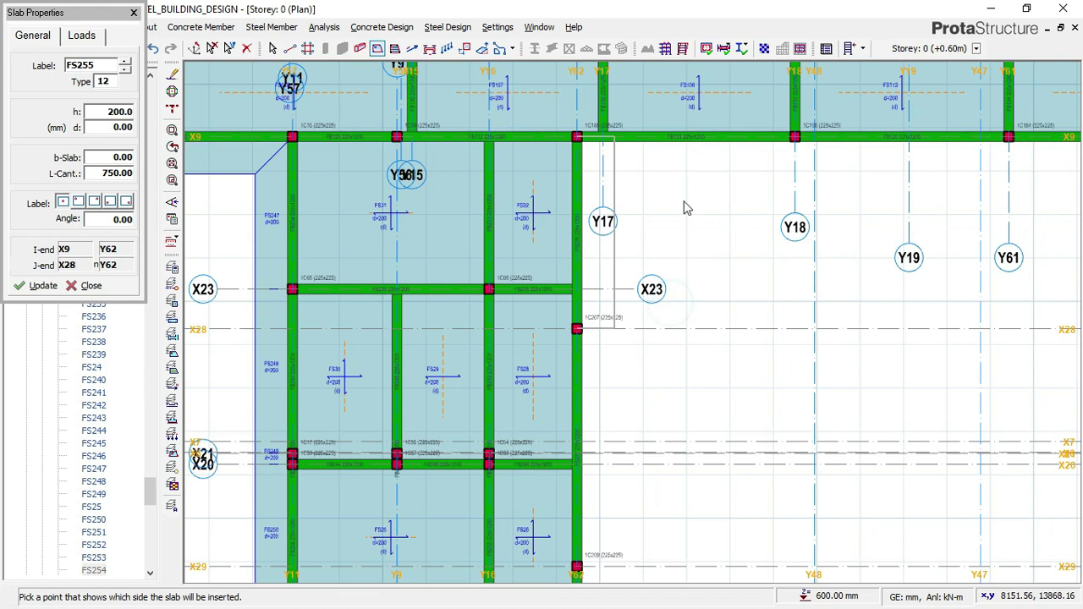
left_click(602, 134)
Insert a 200 mm cantilever slab on the second courtyard's side of X9 from Y62 to Y18.
scroll(599, 133, "up", 1)
left_click(570, 138)
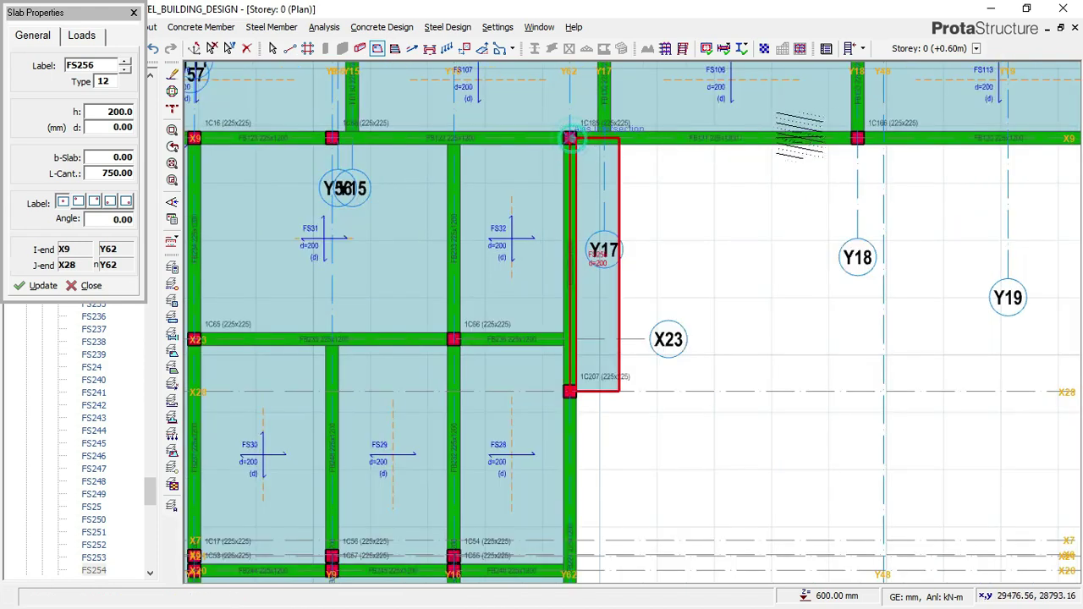
left_click(857, 138)
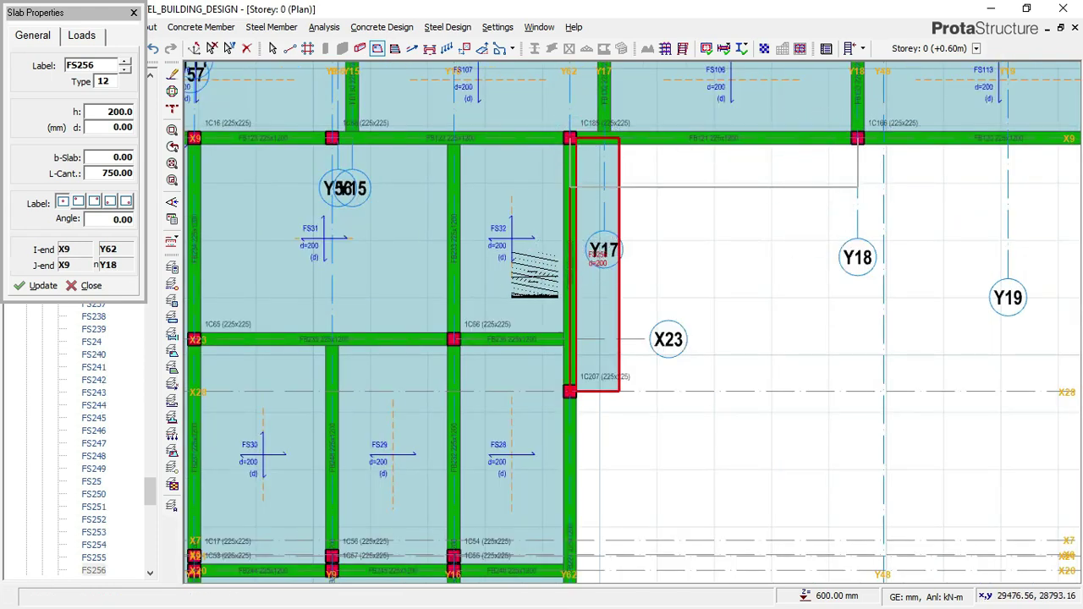
left_click(513, 283)
Insert a 200 mm cantilever slab on the courtyard side of X9 from Y18 to Y61.
scroll(529, 279, "down", 2)
middle_click_drag(868, 186, 498, 249)
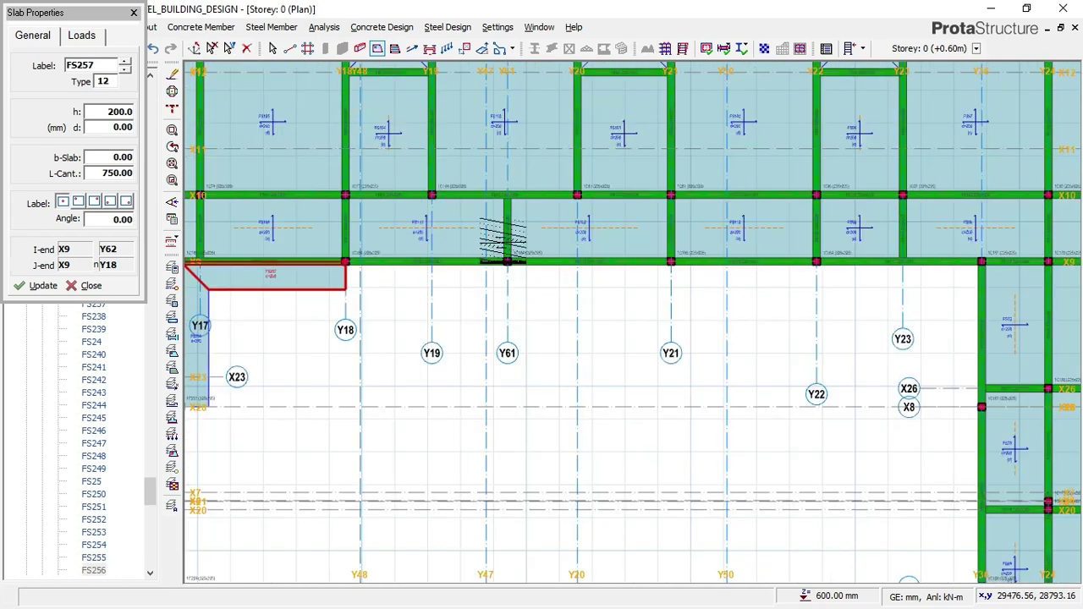
scroll(504, 242, "up", 1)
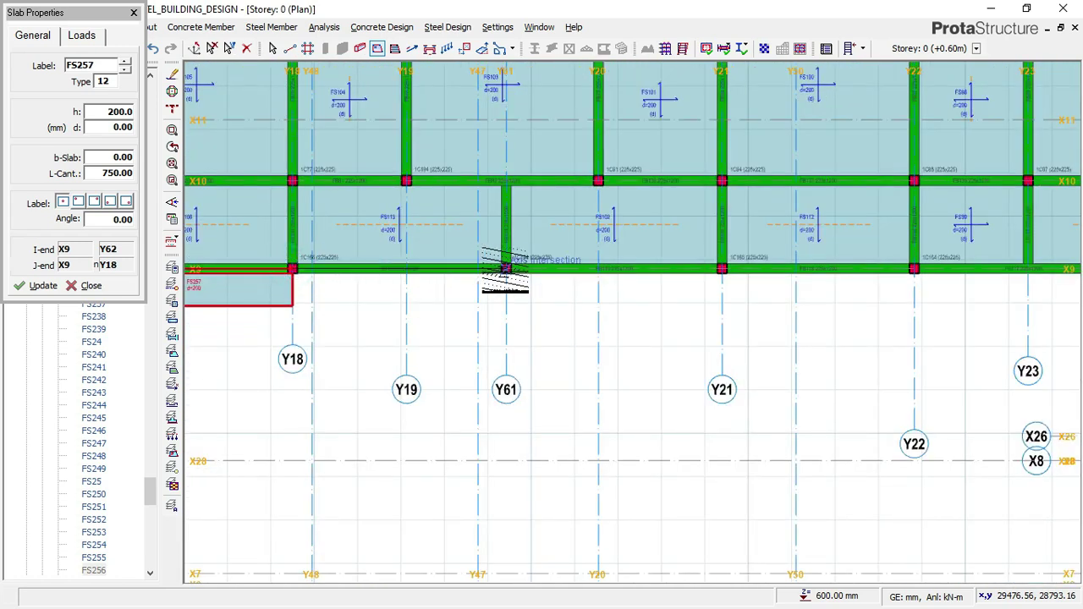
left_click(505, 269)
left_click(506, 276)
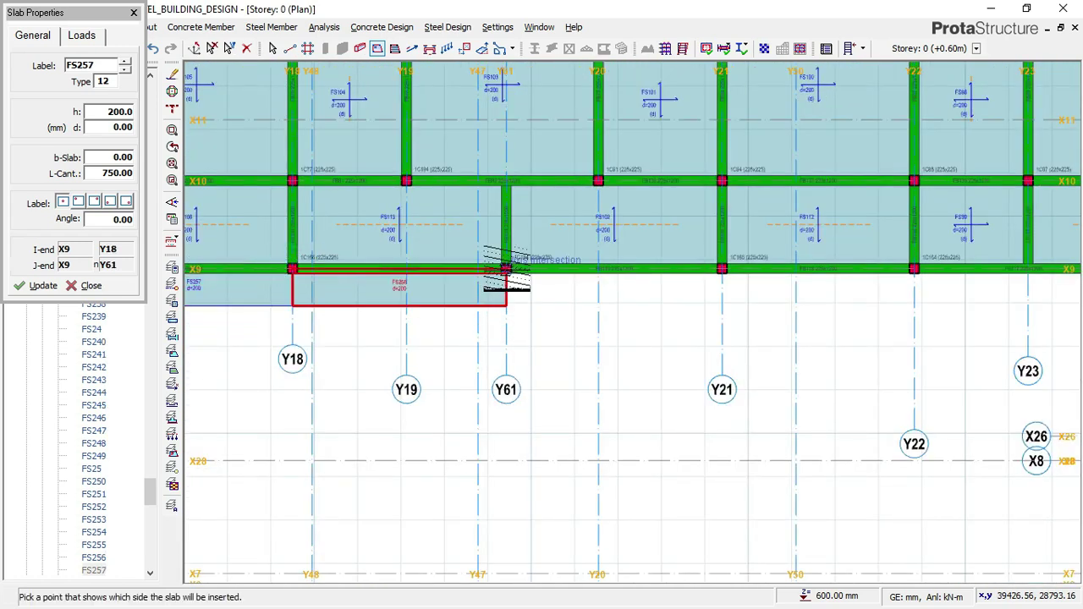
Insert 200 mm cantilever slabs on the courtyard side of X9 from Y61 to Y21 and from Y21 to Y22.
left_click(722, 269)
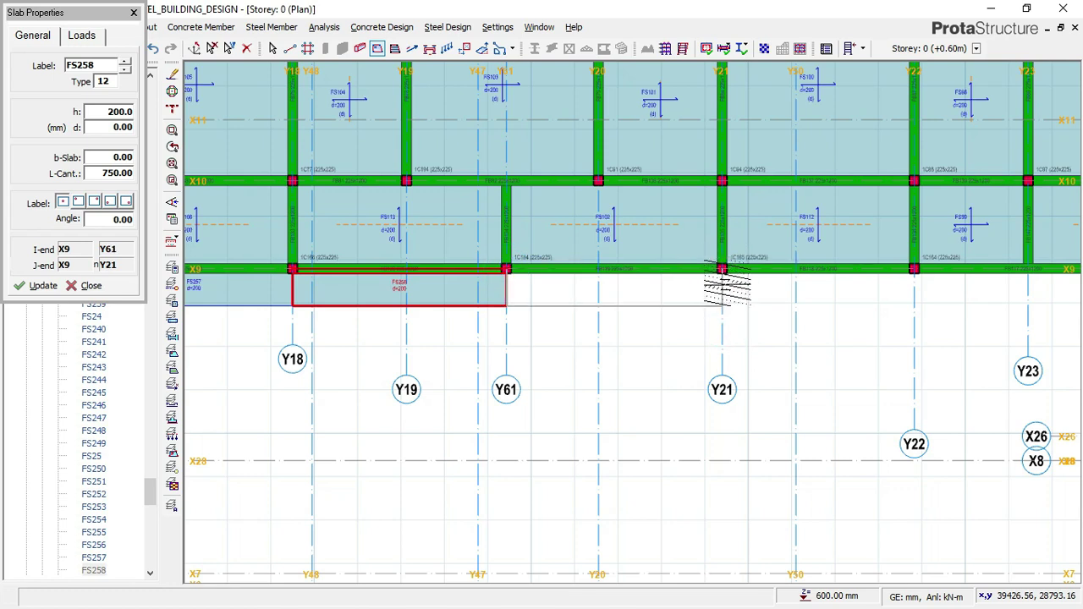
left_click(729, 279)
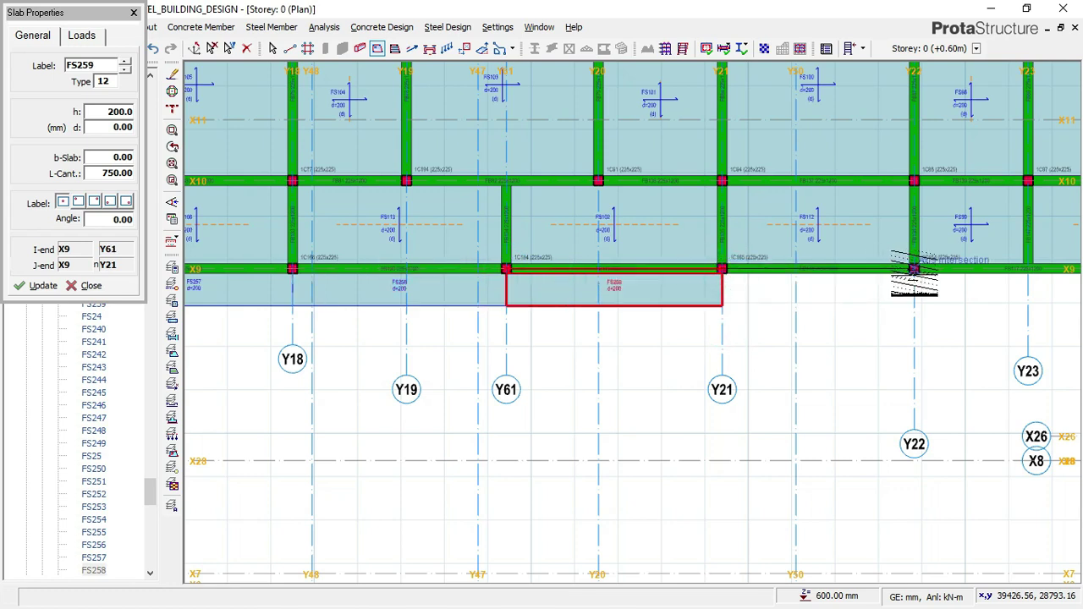
left_click(914, 270)
left_click(957, 318)
Insert a 200 mm cantilever slab on the courtyard side of X9 from Y22 to Y36.
middle_click_drag(956, 318, 519, 355)
scroll(519, 355, "up", 2)
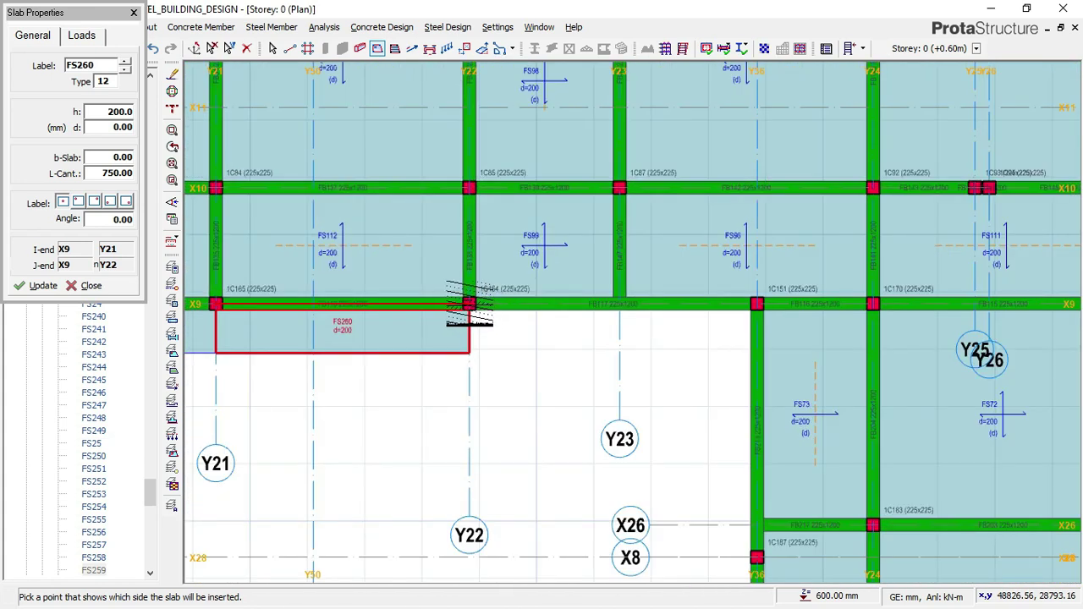
left_click(757, 305)
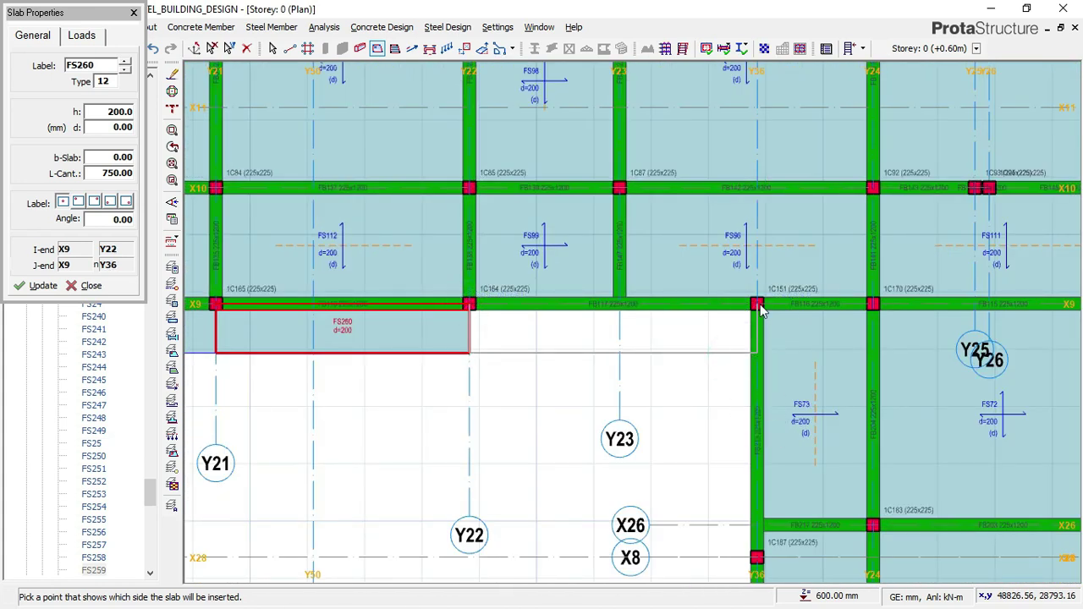
left_click(760, 312)
Insert a 200 mm cantilever slab on the courtyard side of Y36 from X9 to X8.
left_click(755, 555)
left_click(706, 207)
scroll(712, 176, "down", 3)
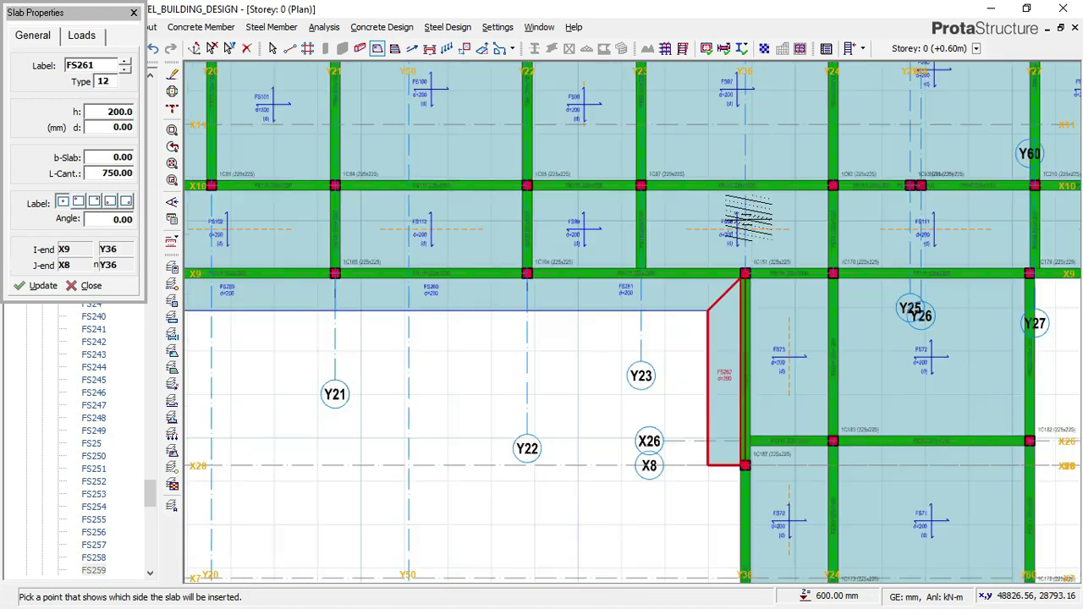
Insert 200 mm cantilever slabs on the courtyard side of Y36 from X8 to X5 and from X5 to X4.
middle_click_drag(778, 457, 764, 296)
scroll(764, 294, "up", 3)
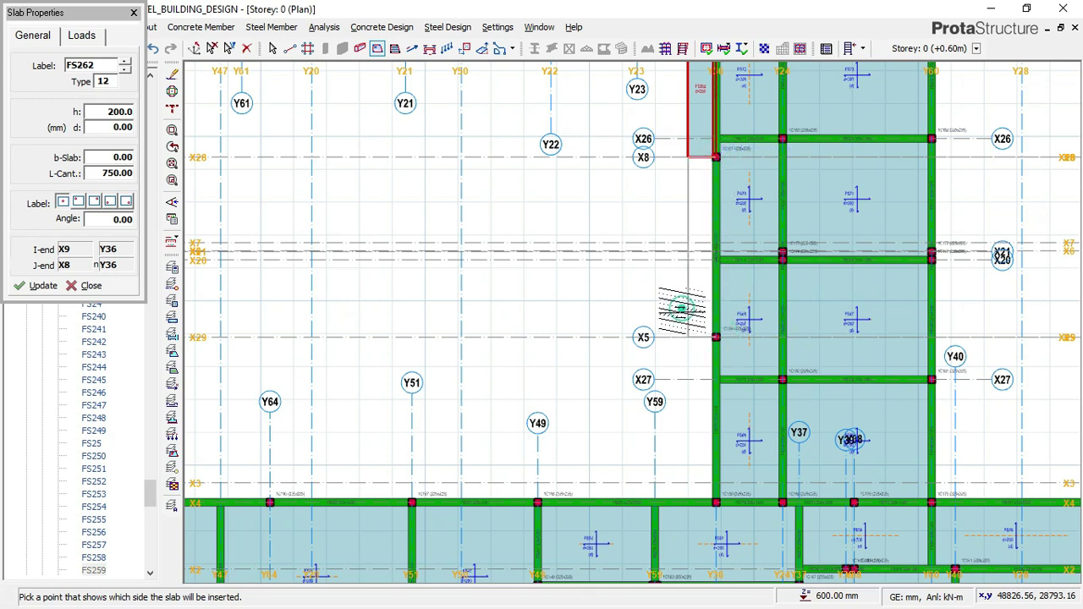
left_click(715, 341)
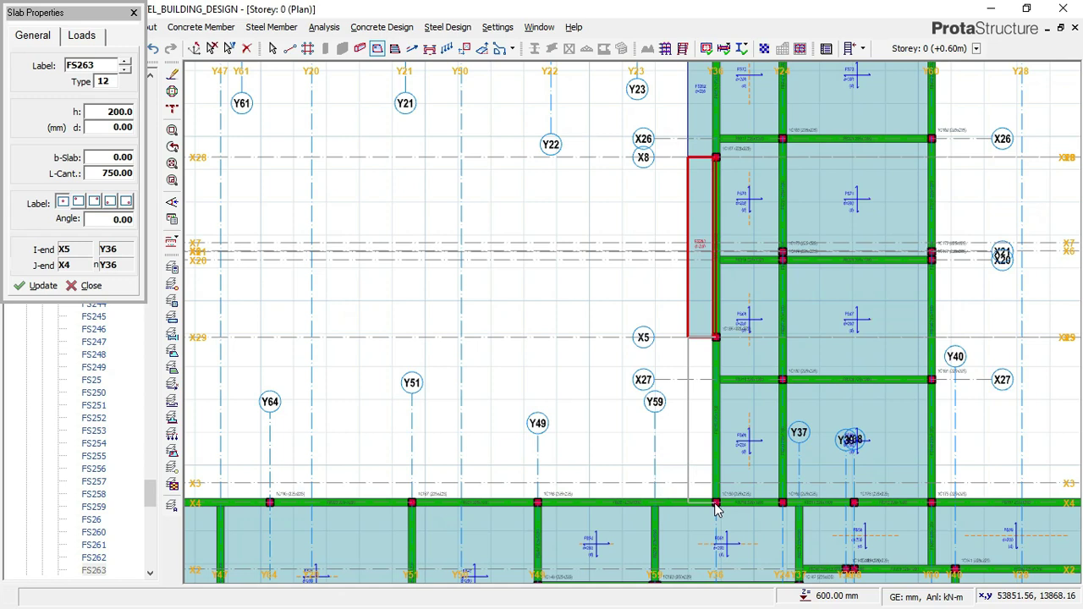
left_click(715, 506)
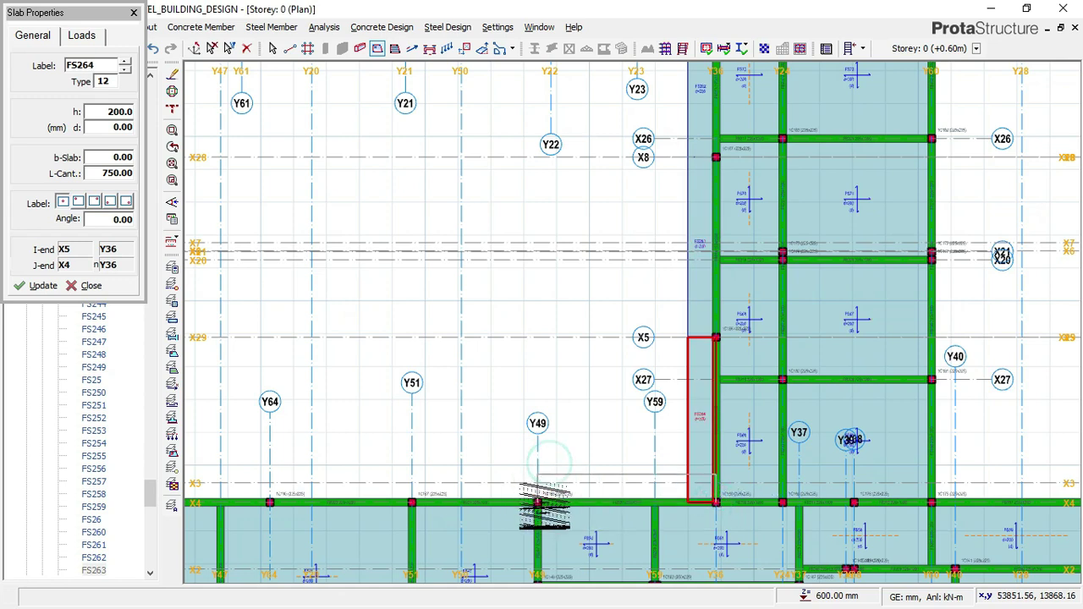
Insert 200 mm cantilever slabs on the second courtyard's side of X4 from Y36 to Y62, breaking at Y49, Y51, Y64 and Y63.
left_click(540, 504)
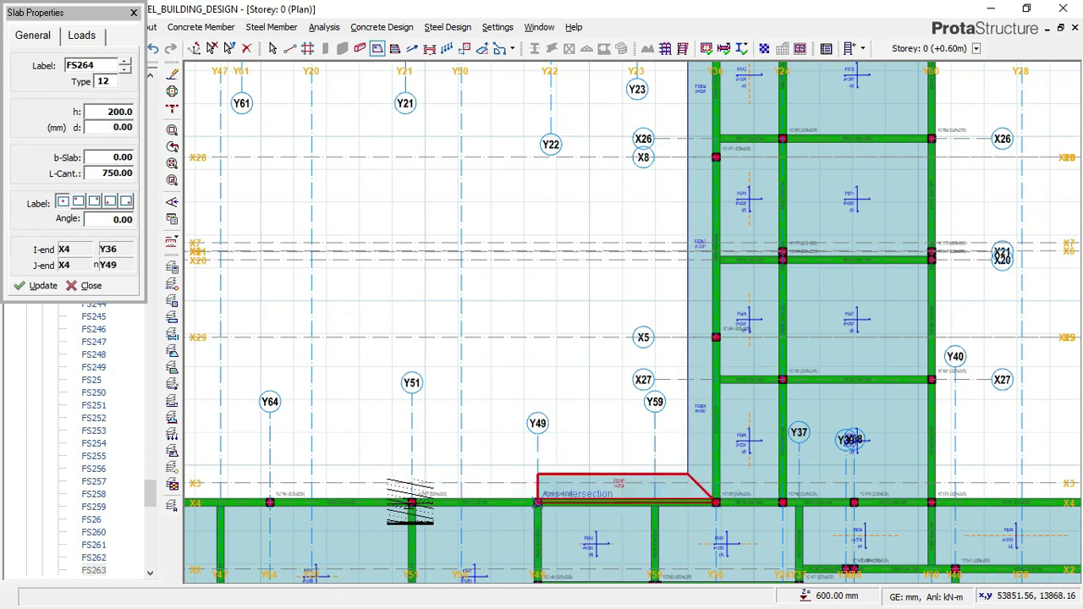
left_click(497, 382)
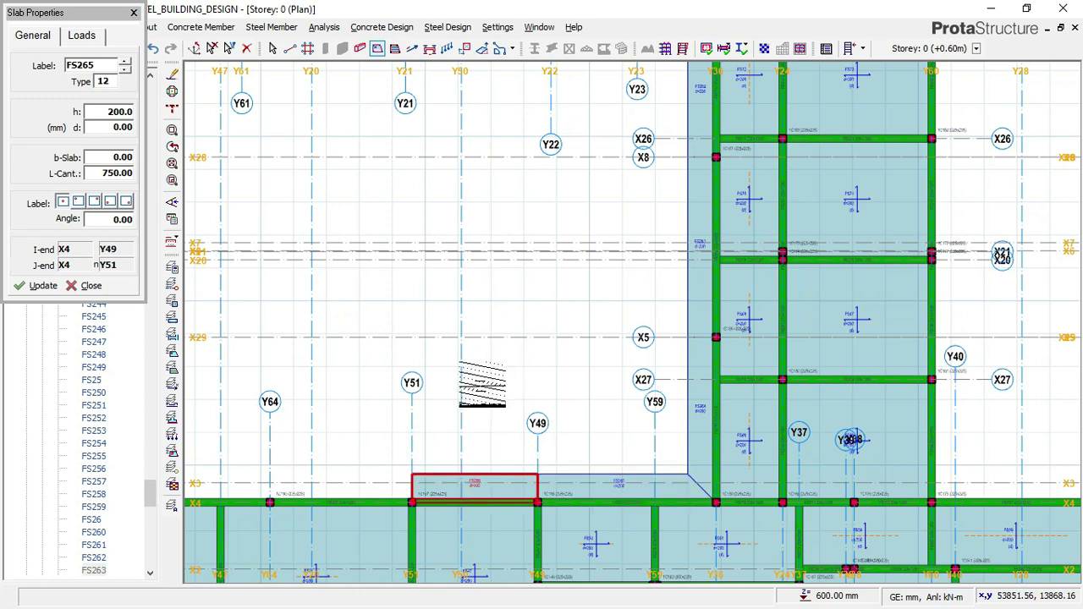
middle_click_drag(436, 402, 848, 447)
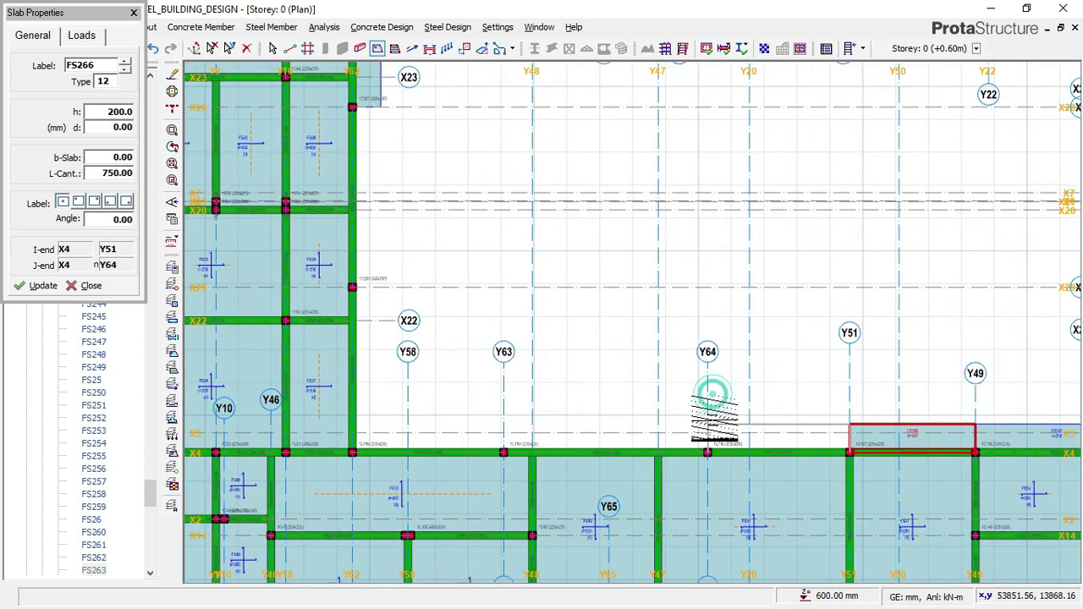
left_click(709, 453)
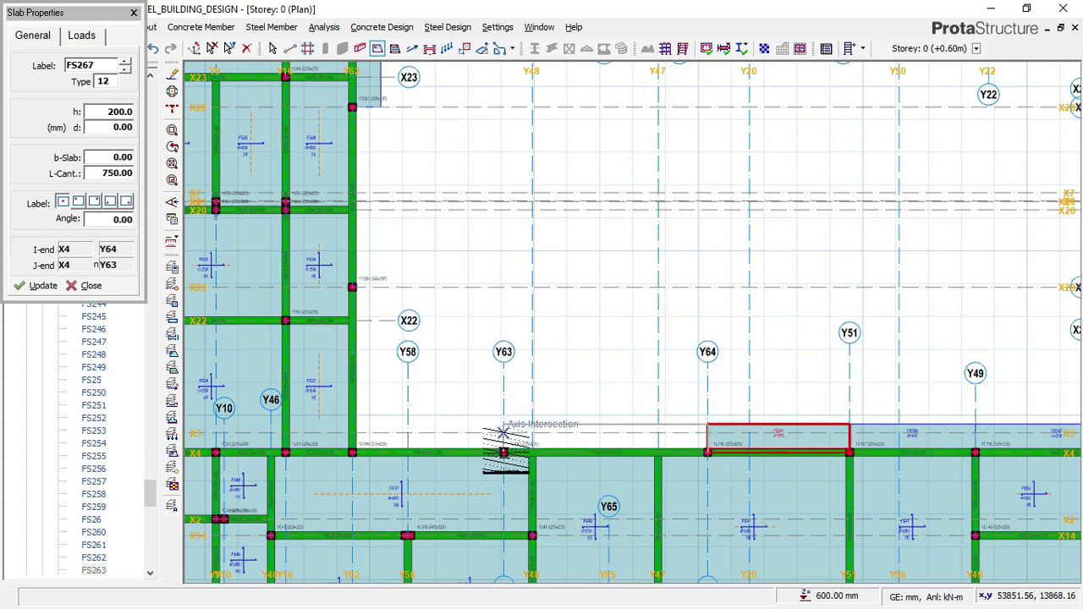
left_click(503, 452)
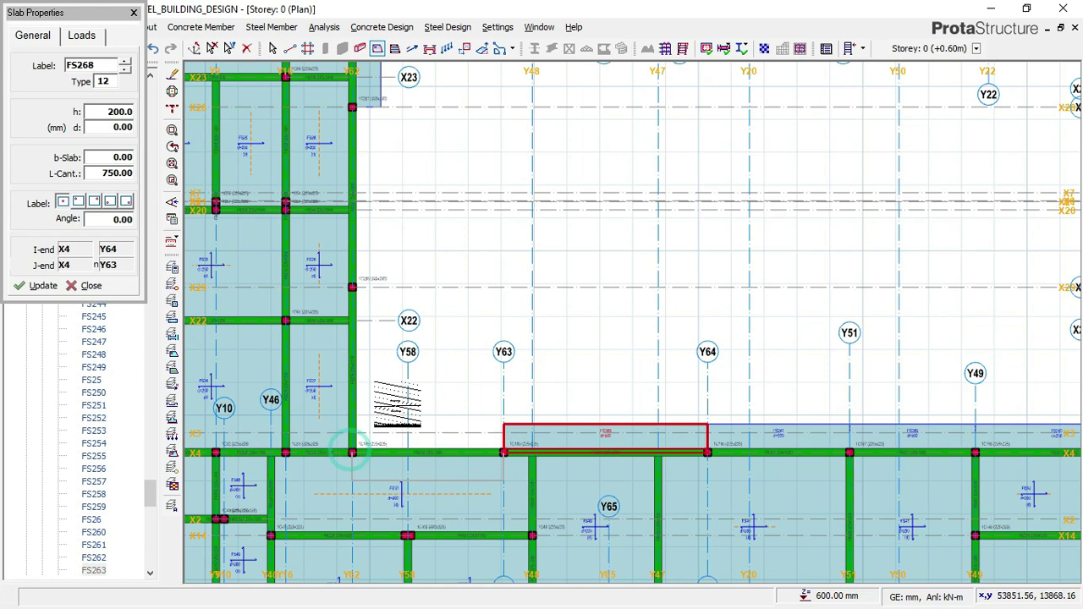
left_click(352, 453)
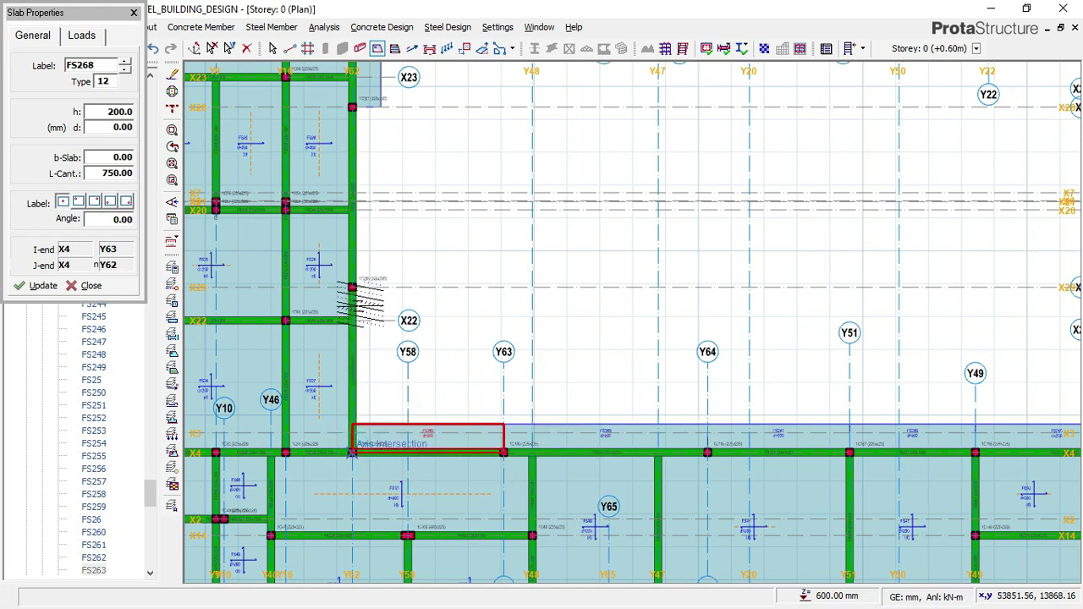
Insert 200 mm cantilever slabs on the second courtyard's side of Y62 from X4 to X29 and from X29 to X28.
left_click(352, 287)
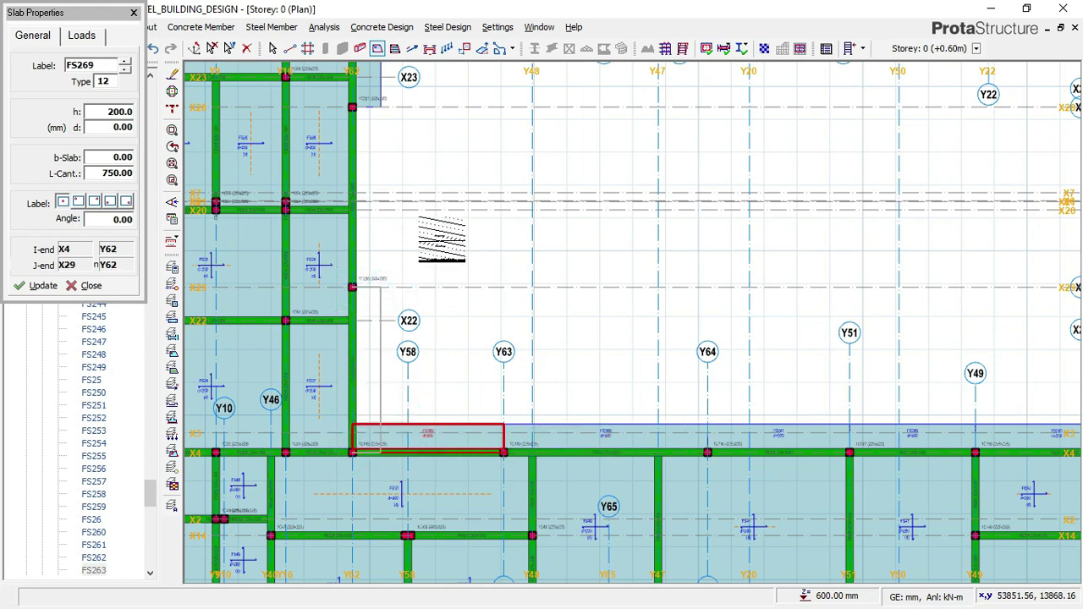
middle_click_drag(442, 297, 445, 388)
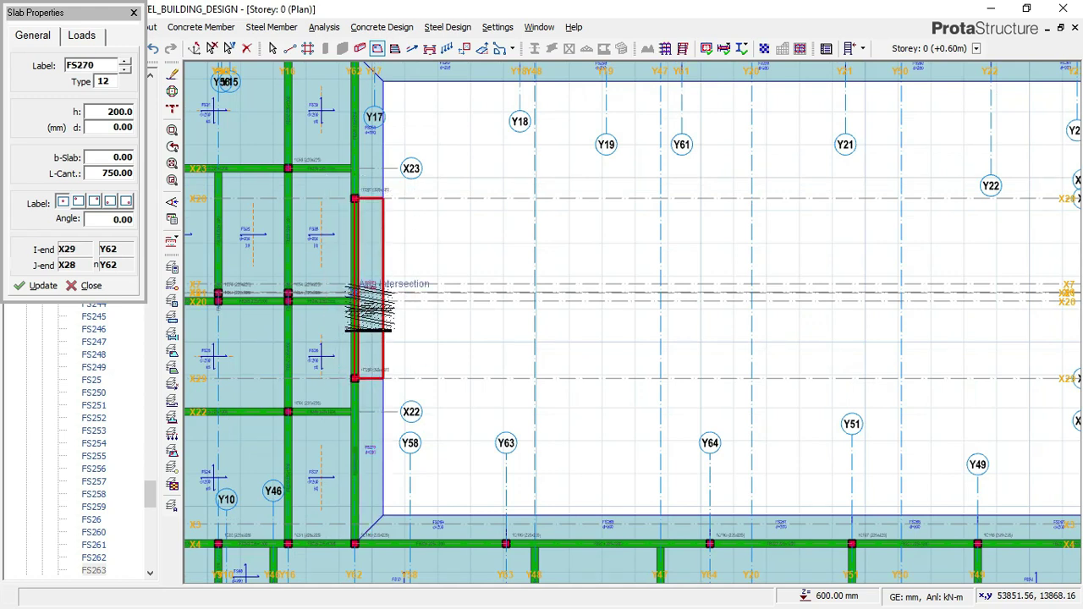
scroll(363, 300, "down", 3)
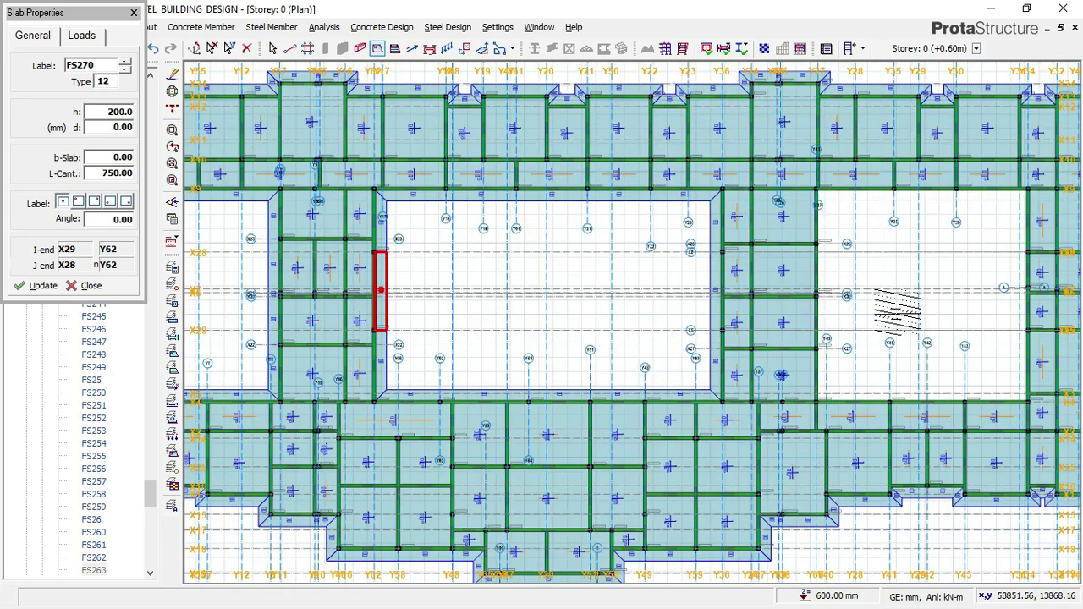
Insert 200 mm cantilever slabs on the third courtyard's side of Y60 from X4 to X27 and from X27 to X20.
middle_click_drag(743, 314, 486, 317)
scroll(566, 398, "up", 2)
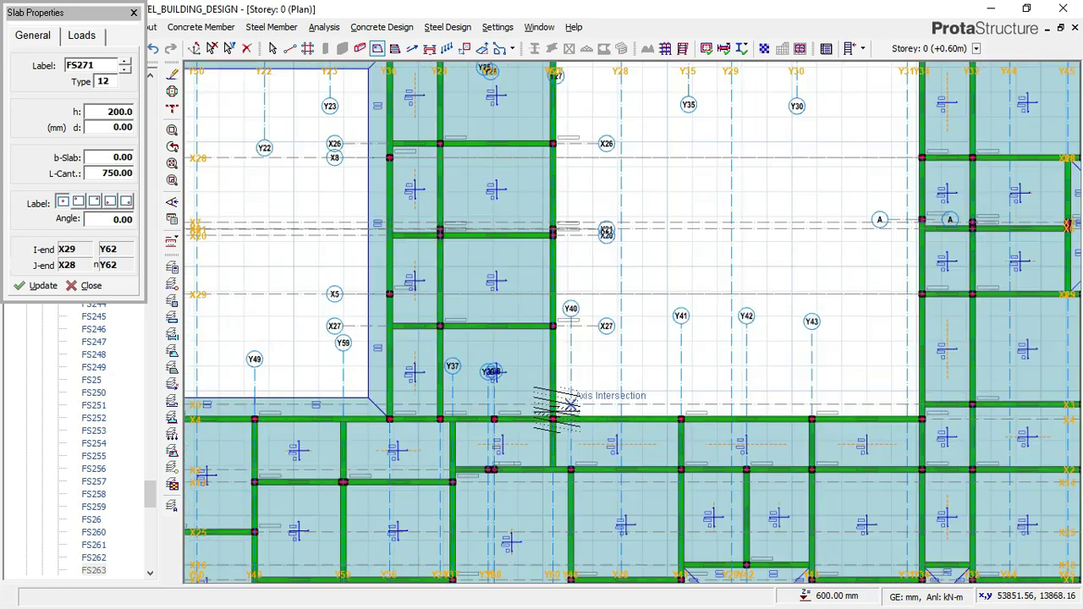
left_click(552, 419)
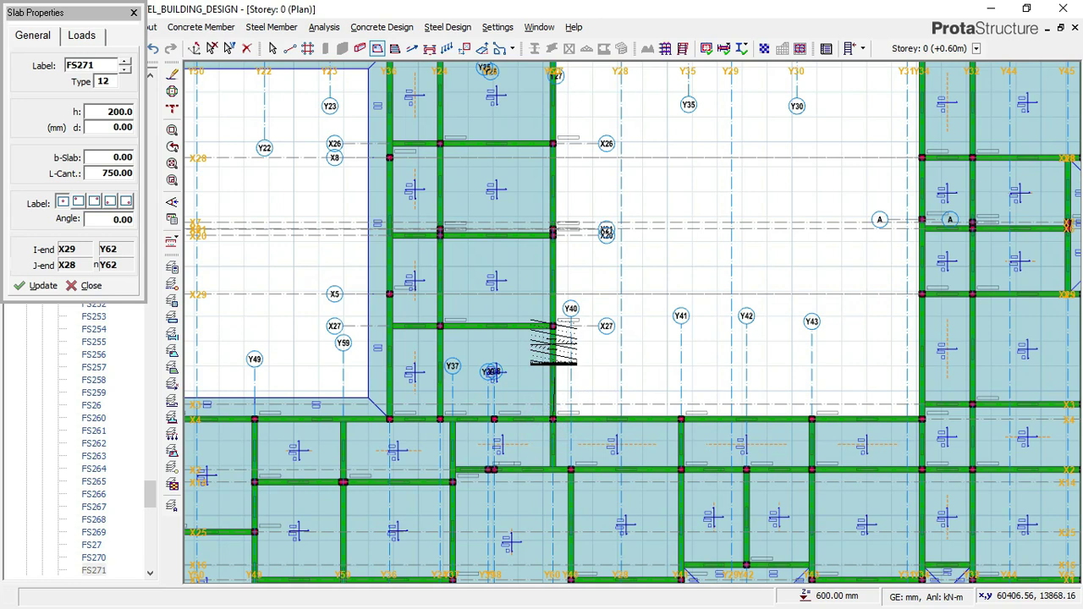
left_click(551, 325)
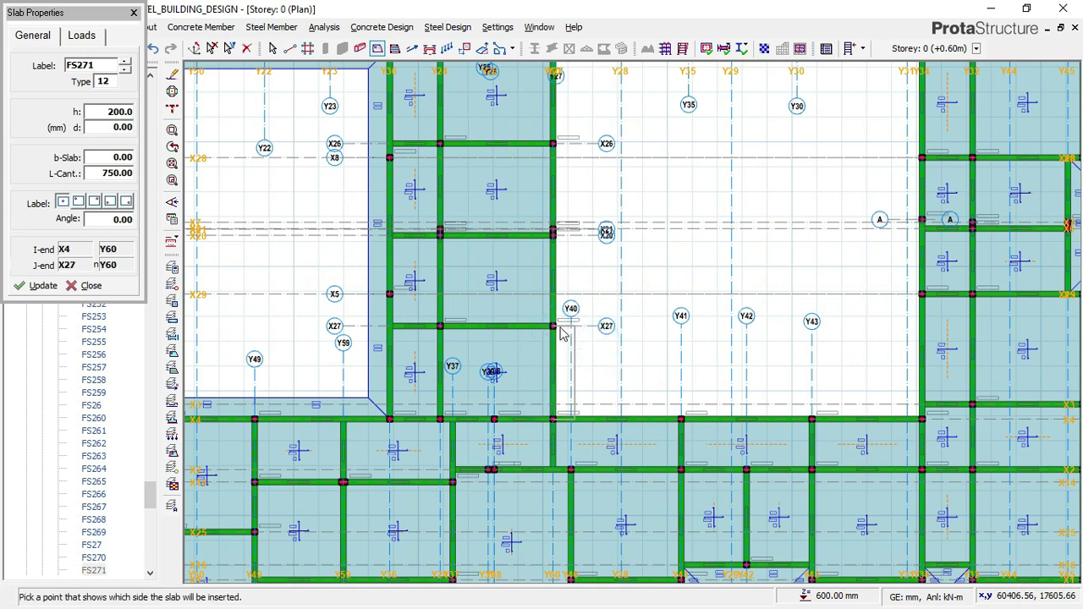
left_click(564, 333)
scroll(554, 231, "up", 2)
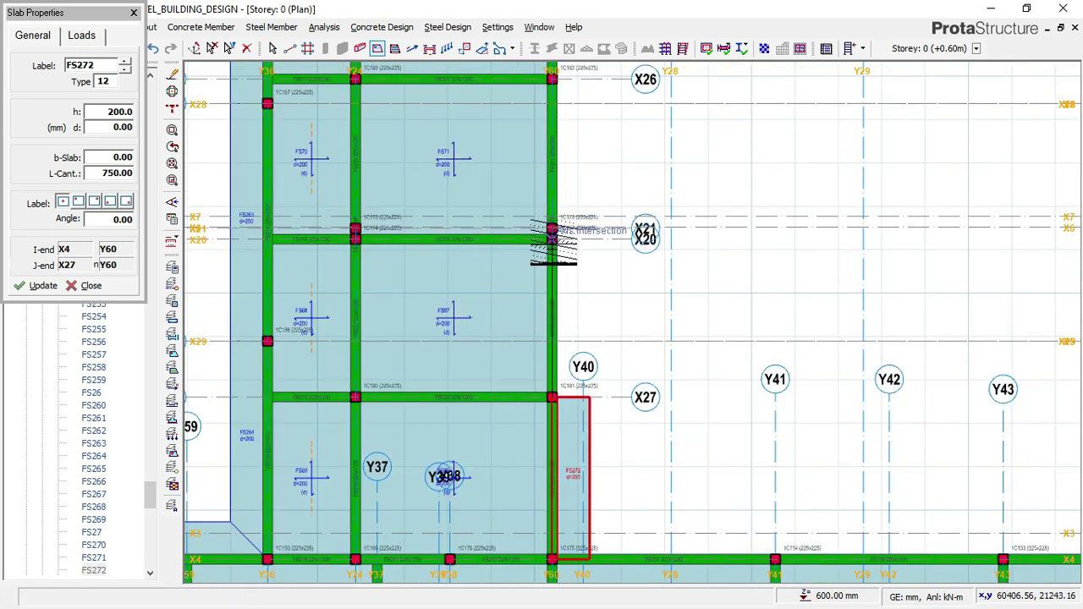
left_click(551, 238)
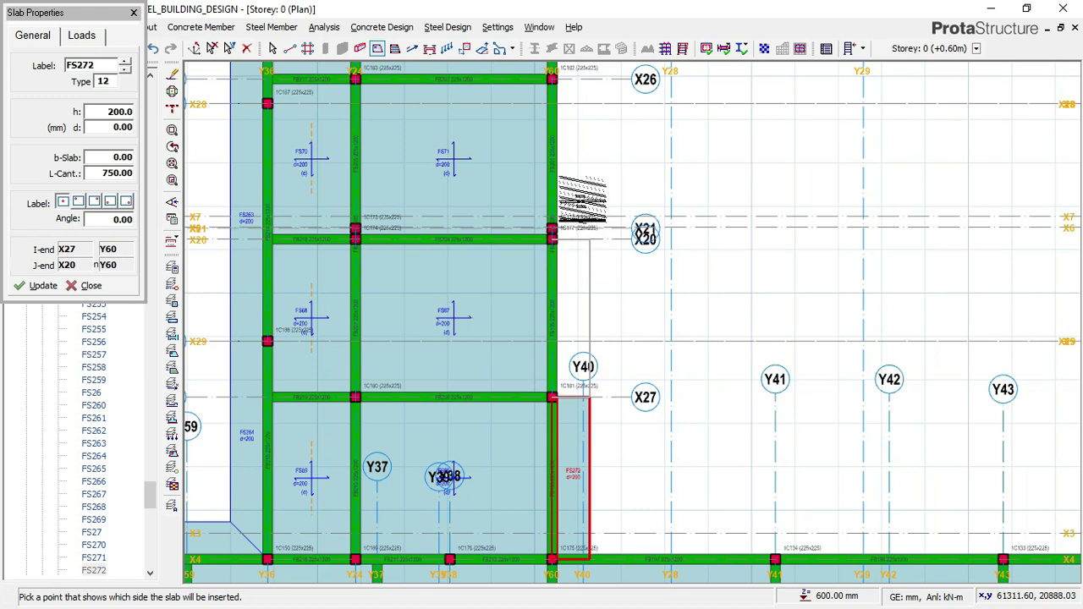
left_click(580, 191)
Insert 200 mm cantilever slabs on the third courtyard's side of Y60 from X20 to X6 and from X6 to X26.
scroll(577, 177, "up", 3)
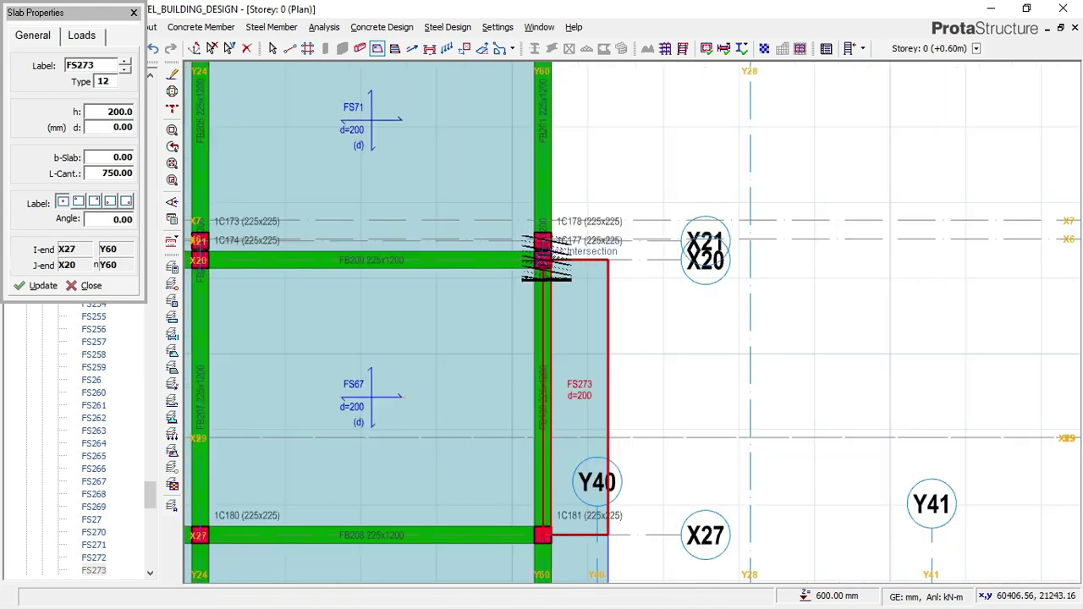
left_click(541, 256)
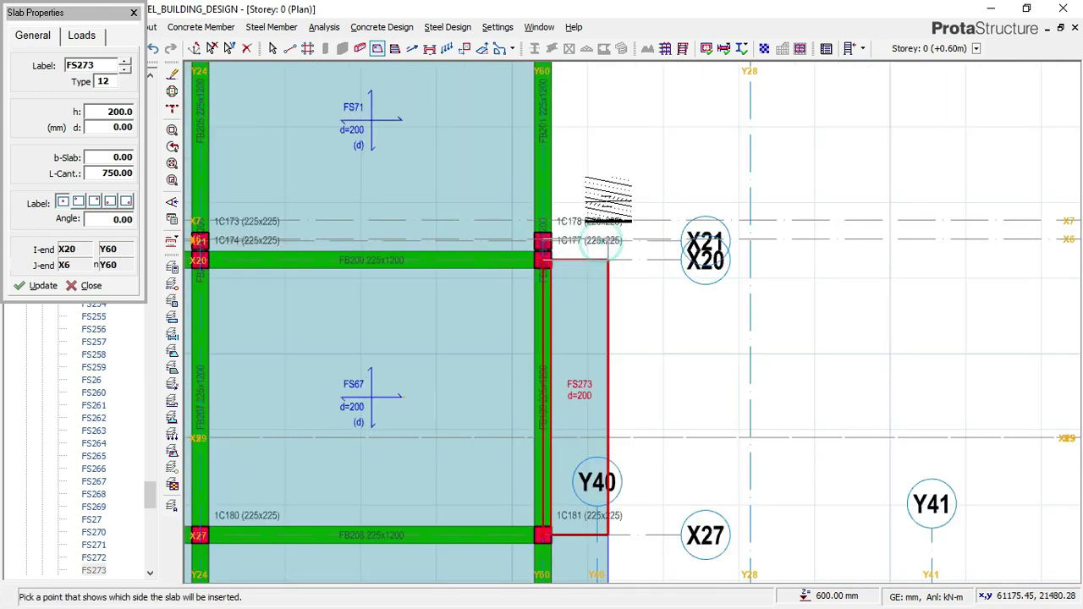
left_click(604, 233)
middle_click_drag(604, 233, 536, 436)
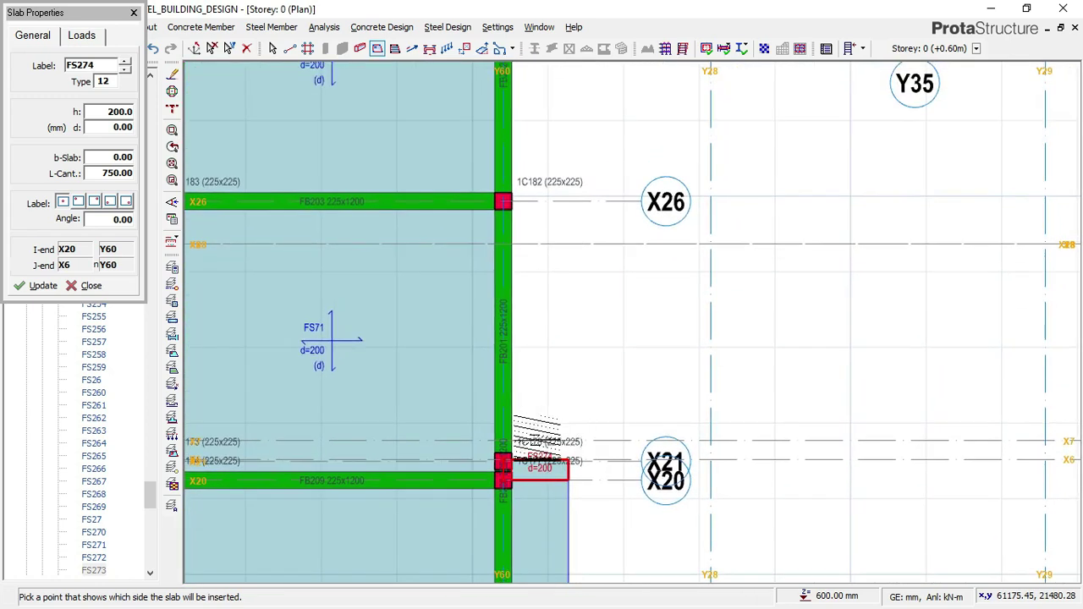
left_click(504, 460)
left_click(503, 202)
left_click(550, 222)
left_click(587, 249)
Try to insert a 200 mm cantilever slab from the X26–Y60 intersection to the X9–Y27 intersection.
scroll(587, 250, "down", 1)
middle_click_drag(604, 166, 553, 461)
scroll(467, 498, "up", 1)
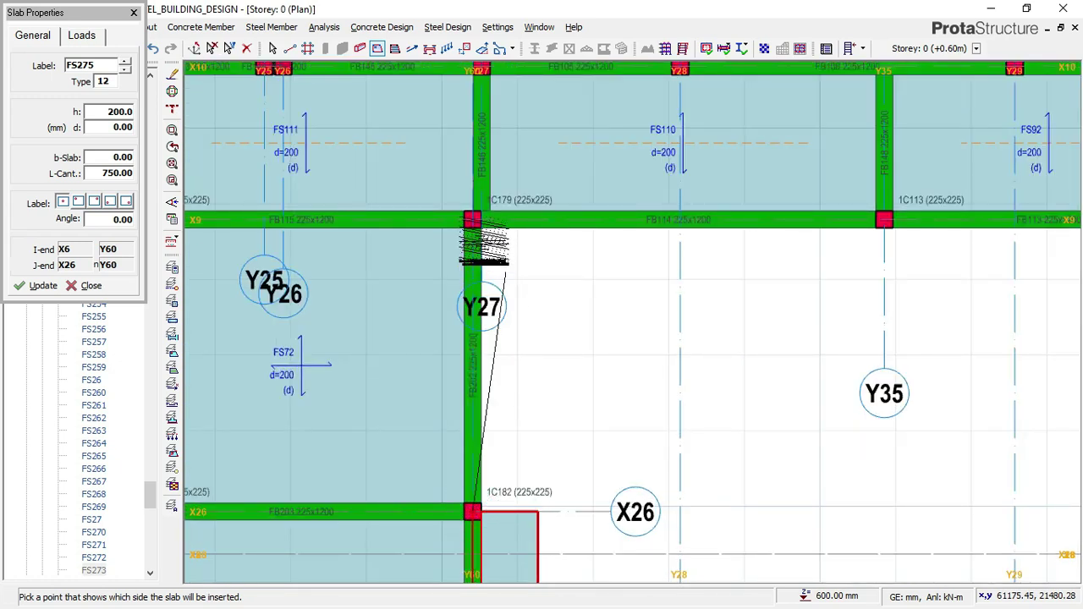
left_click(472, 220)
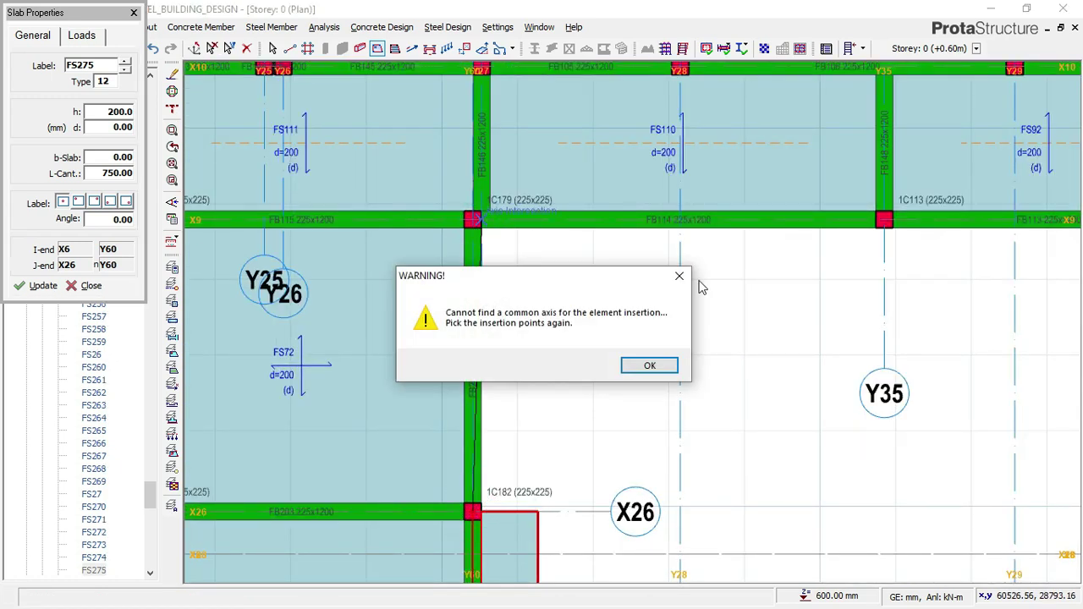
left_click(680, 277)
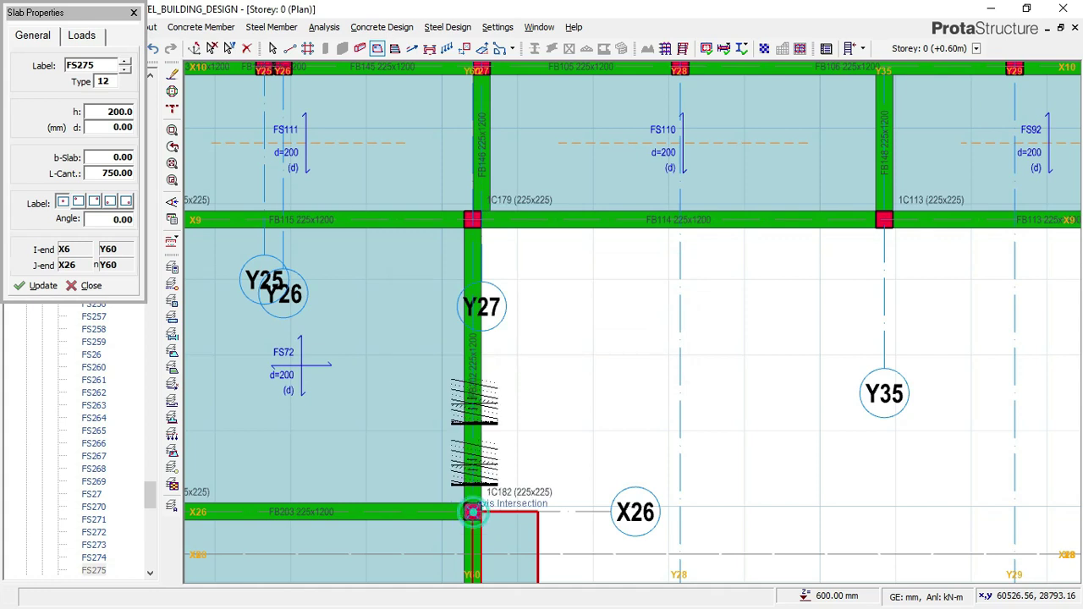
scroll(474, 221, "up", 1)
left_click(471, 216)
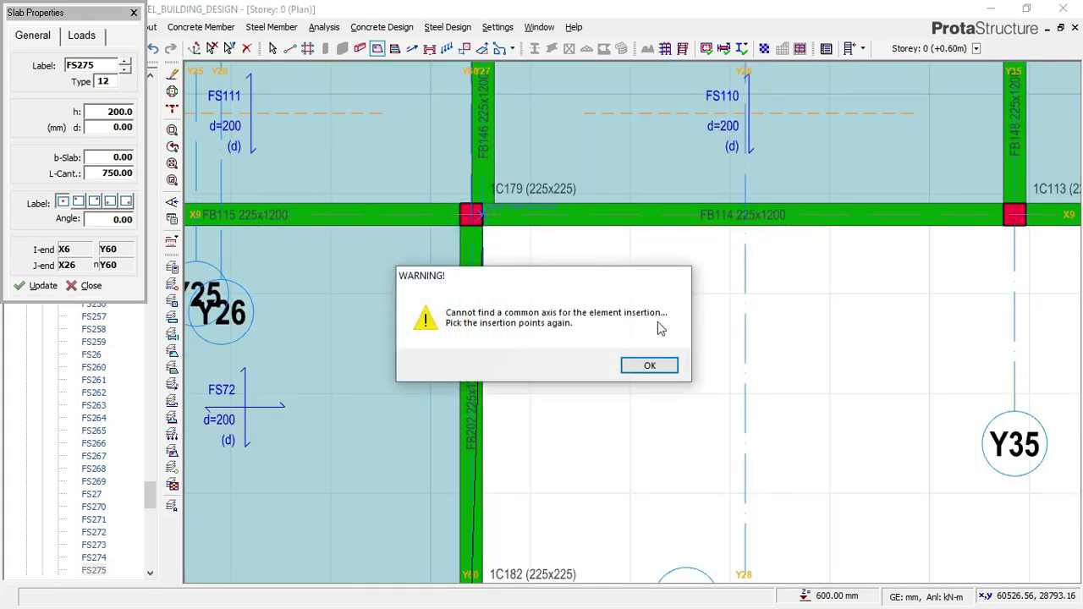
left_click(648, 365)
Insert a 200 mm cantilever slab on the third courtyard's side of Y60 from X26 to X9.
scroll(520, 394, "down", 2)
scroll(499, 533, "up", 1)
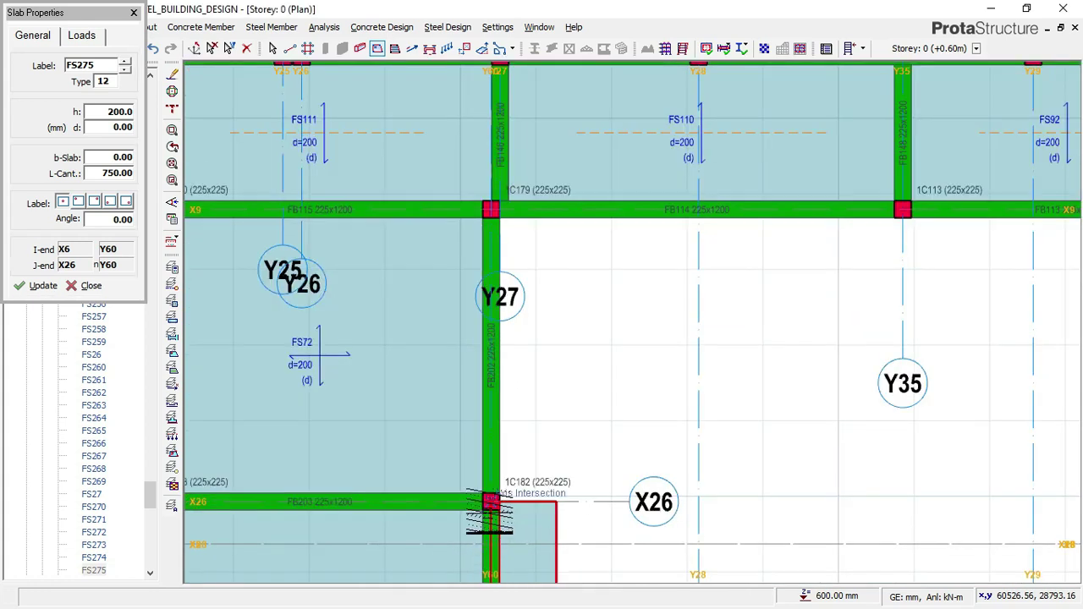
scroll(491, 210, "up", 1)
left_click(496, 204)
left_click(608, 262)
Insert a 200 mm cantilever slab on the third courtyard's side of X9 from Y60 to Y35.
scroll(385, 317, "down", 2)
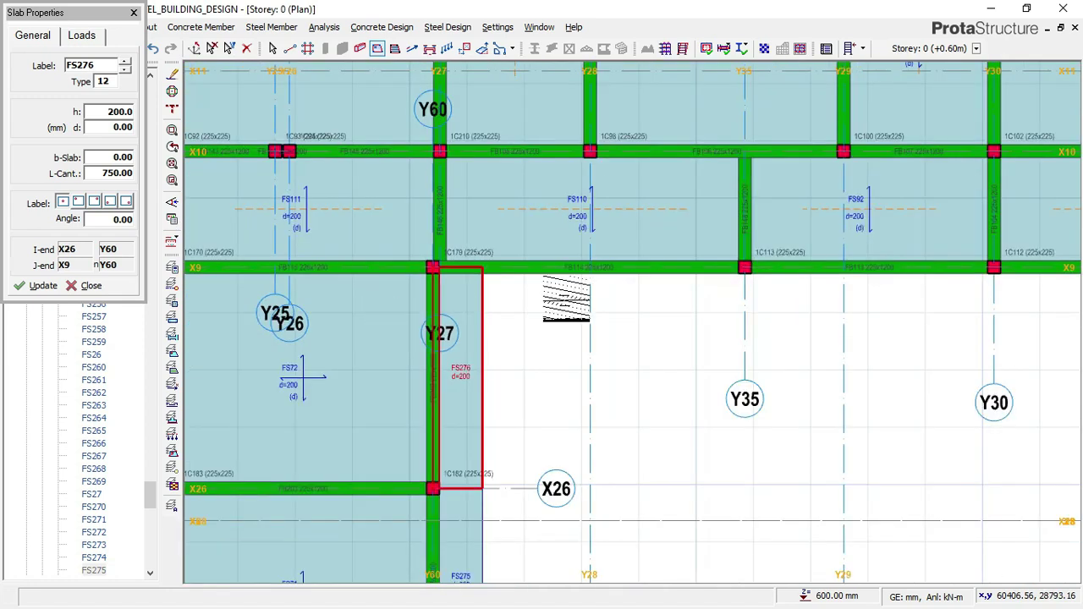
scroll(386, 319, "down", 1)
middle_click_drag(500, 328, 377, 377)
scroll(397, 303, "up", 1)
scroll(265, 339, "up", 1)
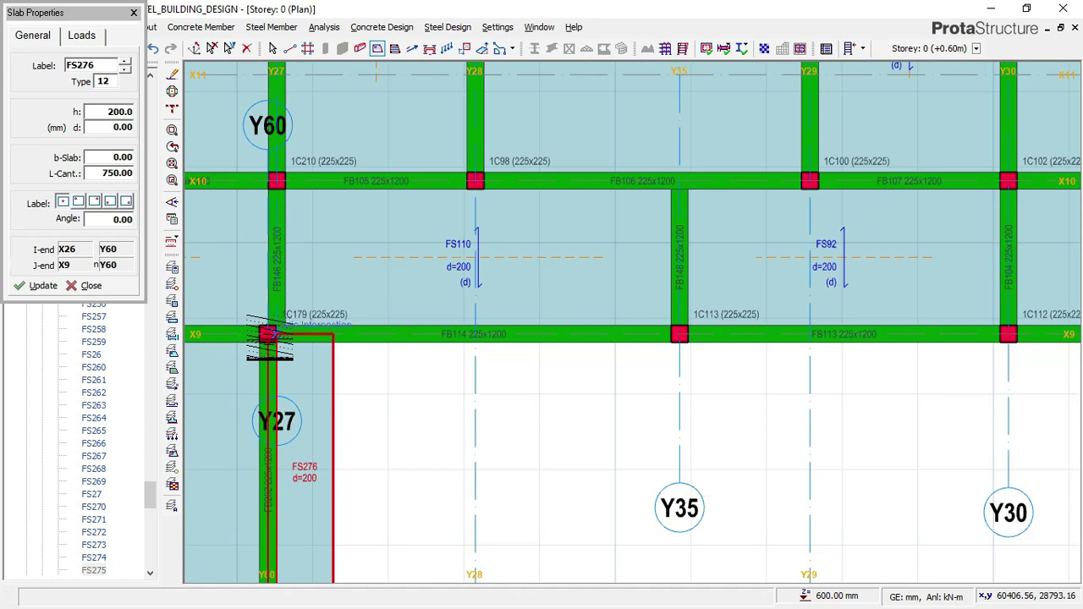
scroll(269, 337, "up", 1)
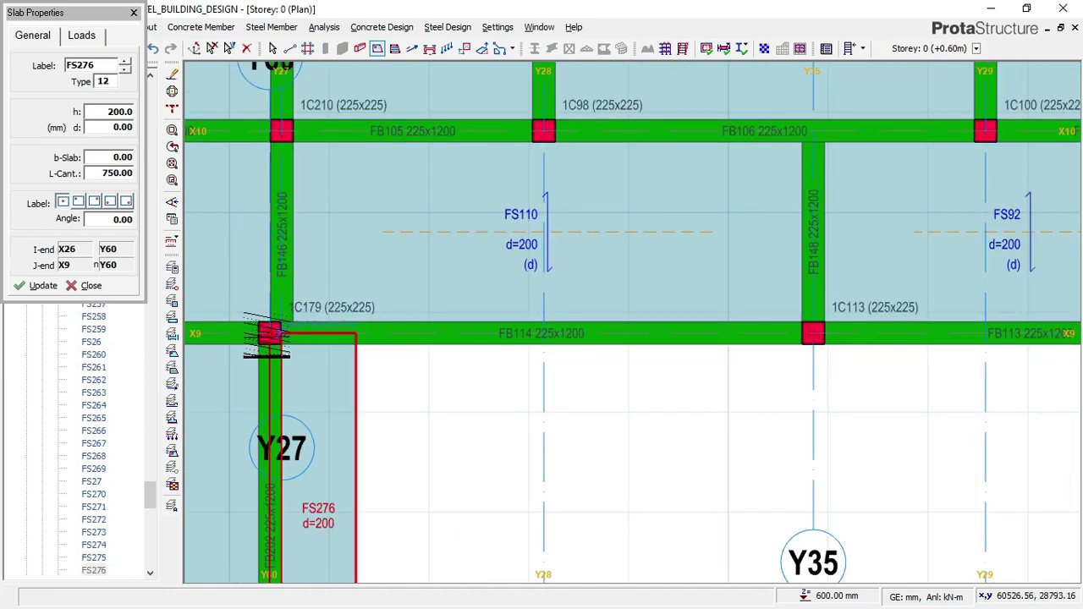
left_click(268, 336)
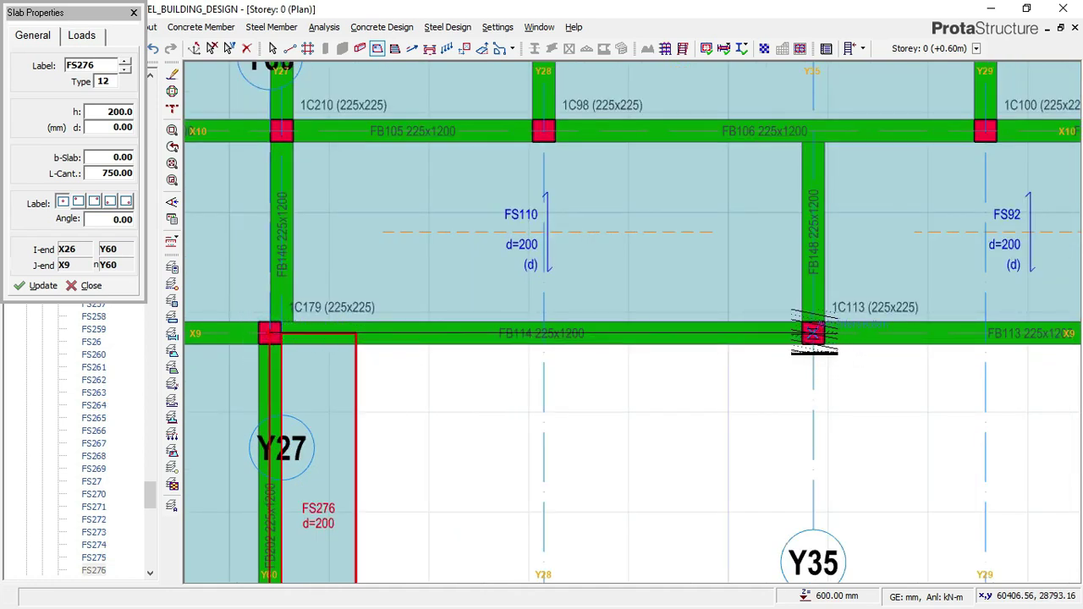
left_click(812, 333)
left_click(427, 379)
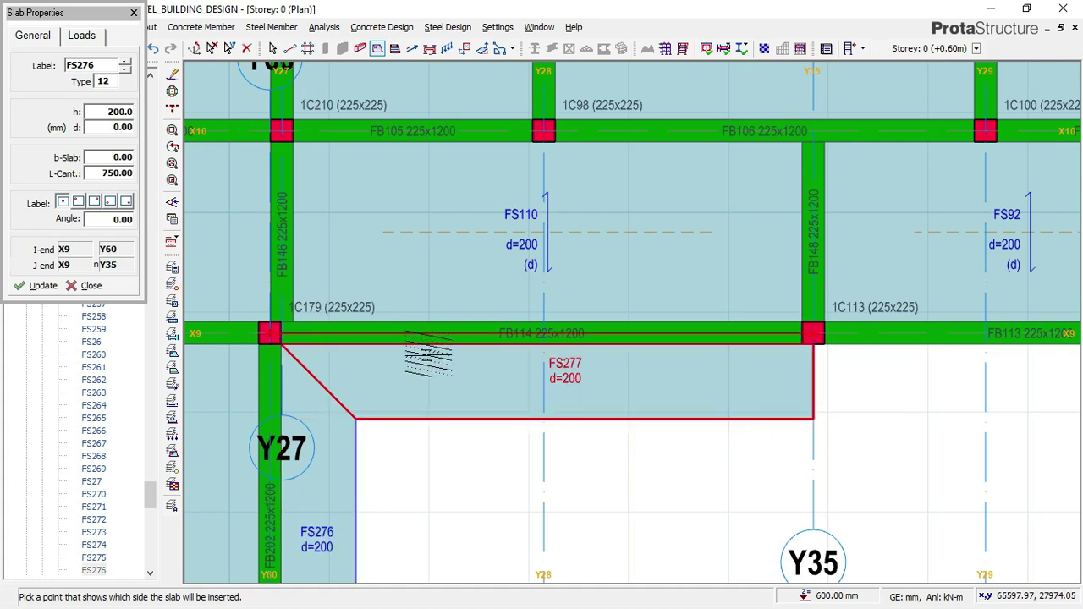
Insert 200 mm cantilever slabs on the third courtyard's side of X9 from Y35 to Y30 and from Y30 to Y34.
scroll(427, 379, "down", 1)
middle_click_drag(724, 373, 592, 386)
scroll(565, 365, "up", 2)
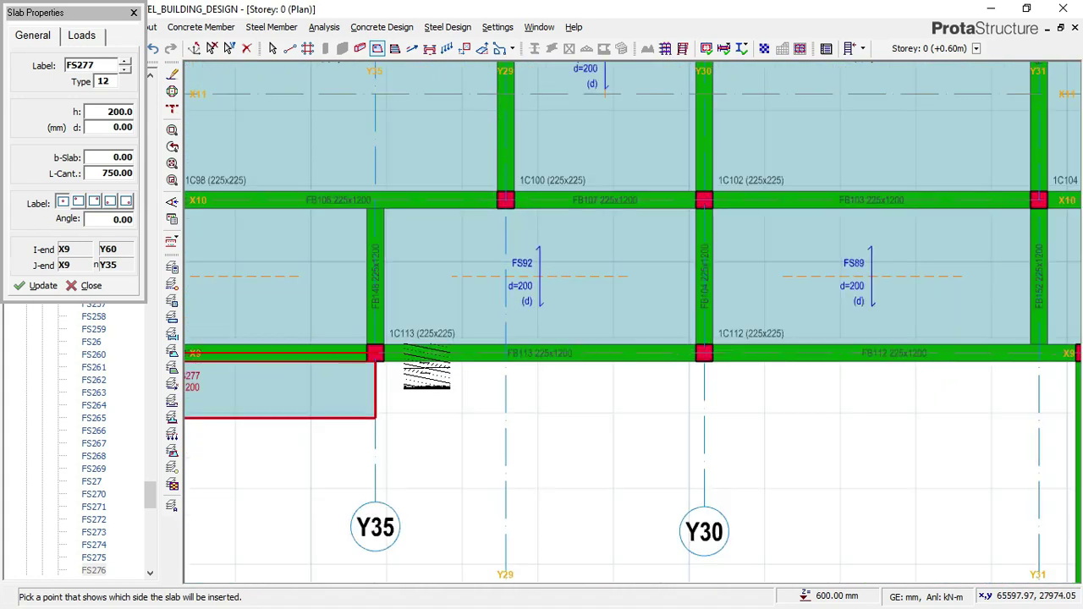
left_click(704, 353)
left_click(723, 376)
scroll(554, 405, "down", 1)
middle_click_drag(702, 387, 452, 336)
scroll(450, 339, "up", 1)
left_click(407, 309)
left_click(786, 310)
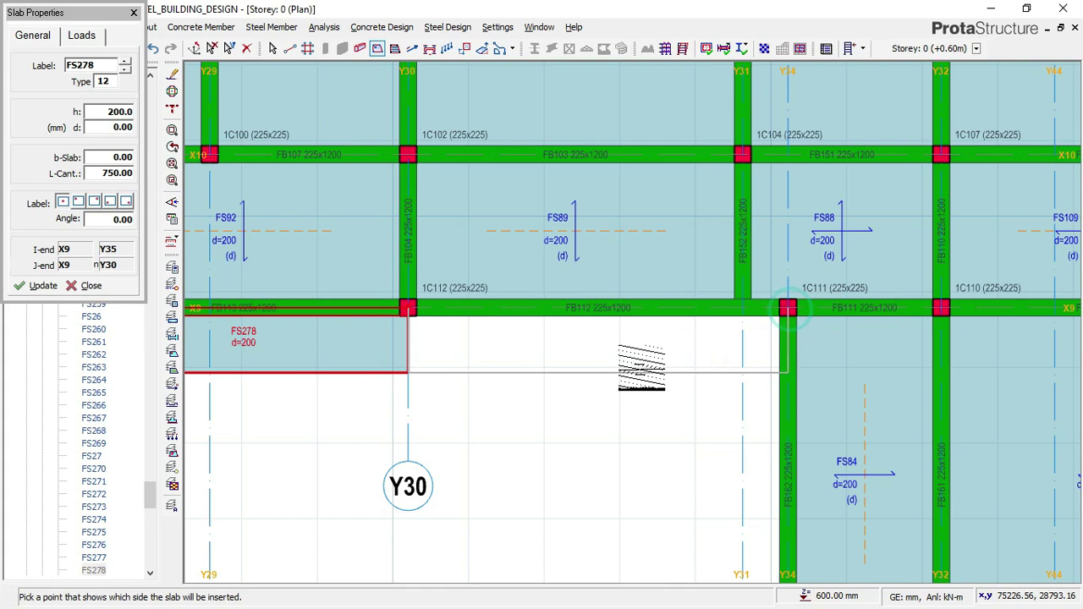
left_click(632, 367)
Insert a 200 mm cantilever slab on the third courtyard's side of Y34 from X9 to X8.
scroll(673, 237, "down", 1)
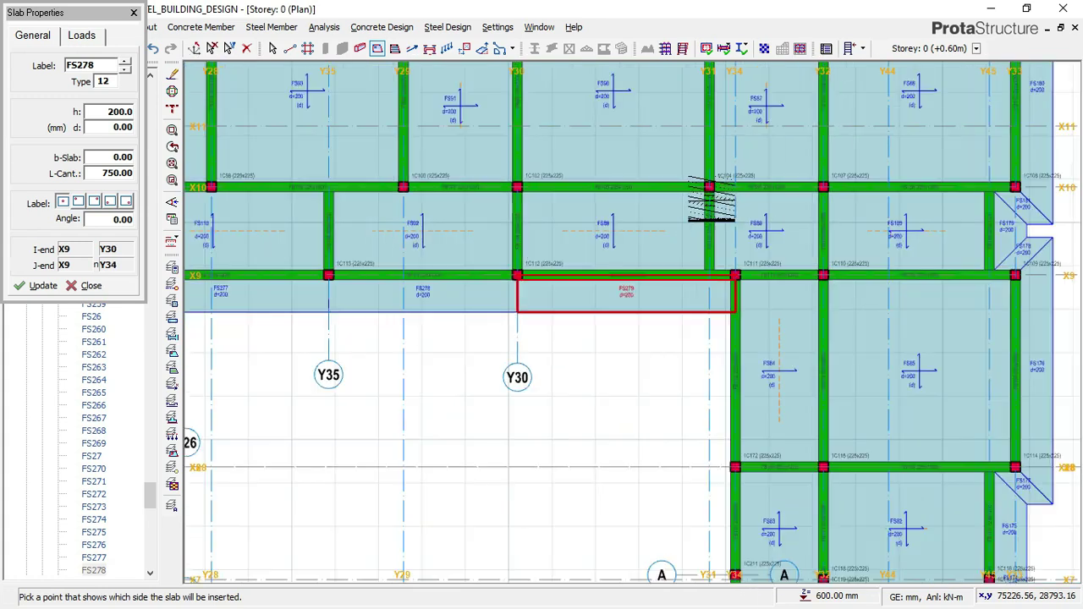
scroll(734, 275, "down", 1)
scroll(719, 381, "up", 2)
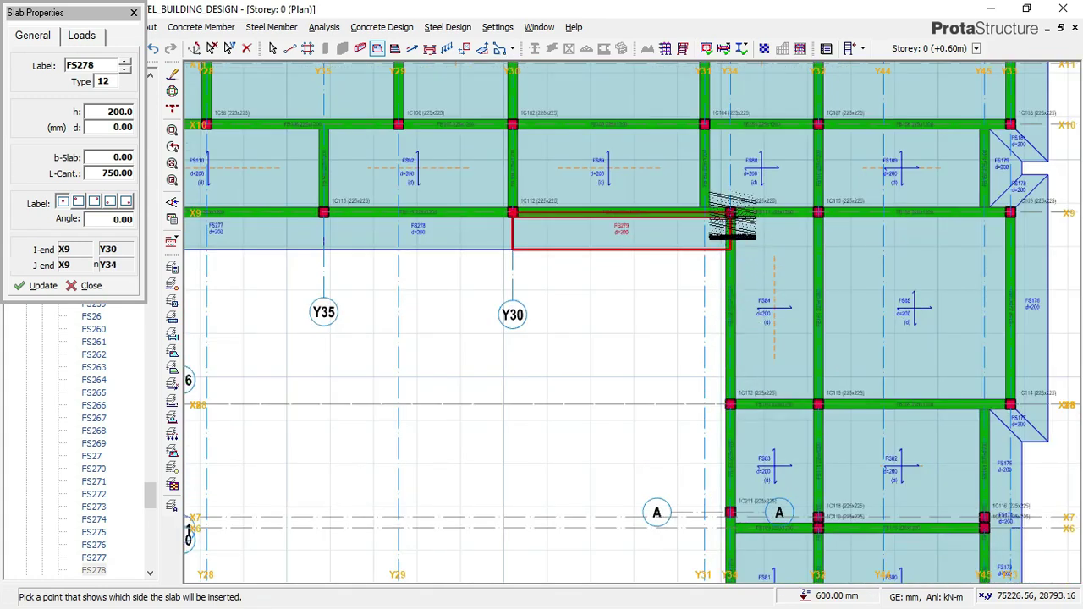
scroll(727, 220, "up", 1)
left_click(729, 211)
left_click(730, 465)
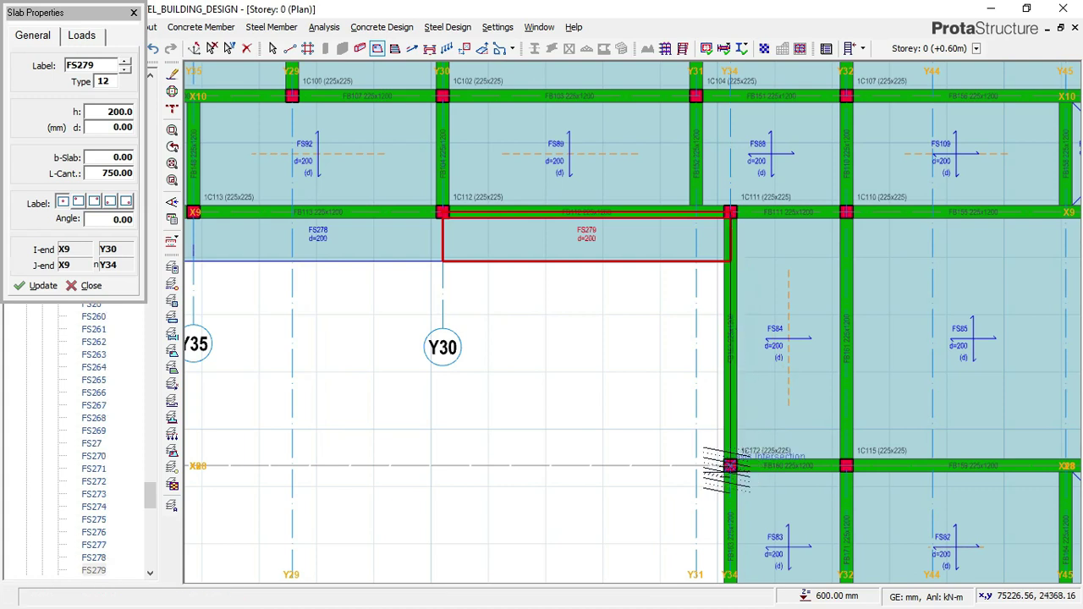
left_click(631, 304)
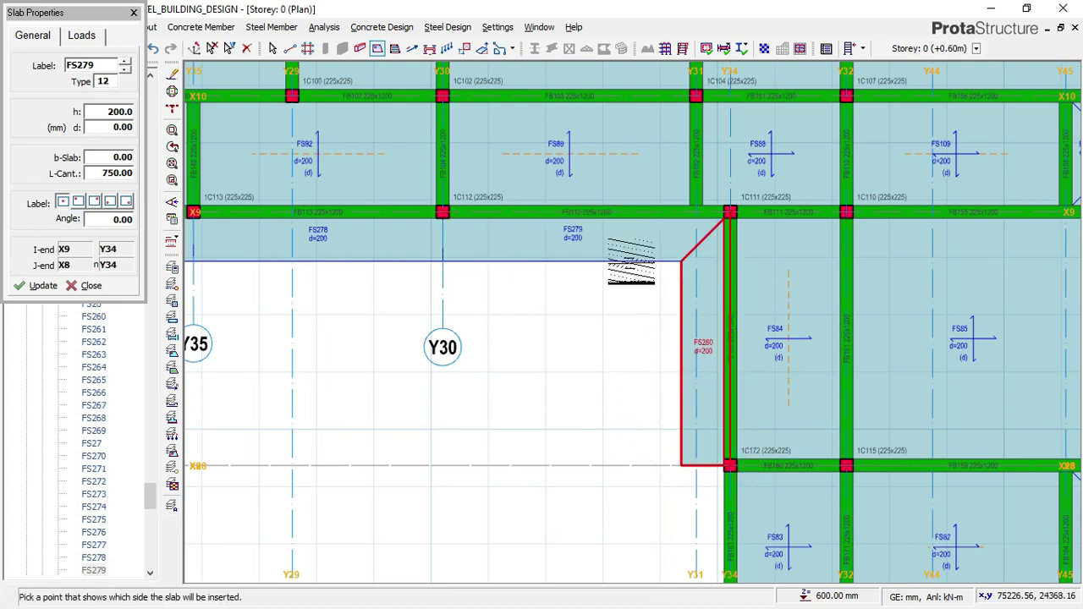
Insert a 200 mm cantilever slab on the third courtyard's side of Y34 from X8 to axis A.
scroll(703, 321, "down", 2)
scroll(703, 303, "down", 1)
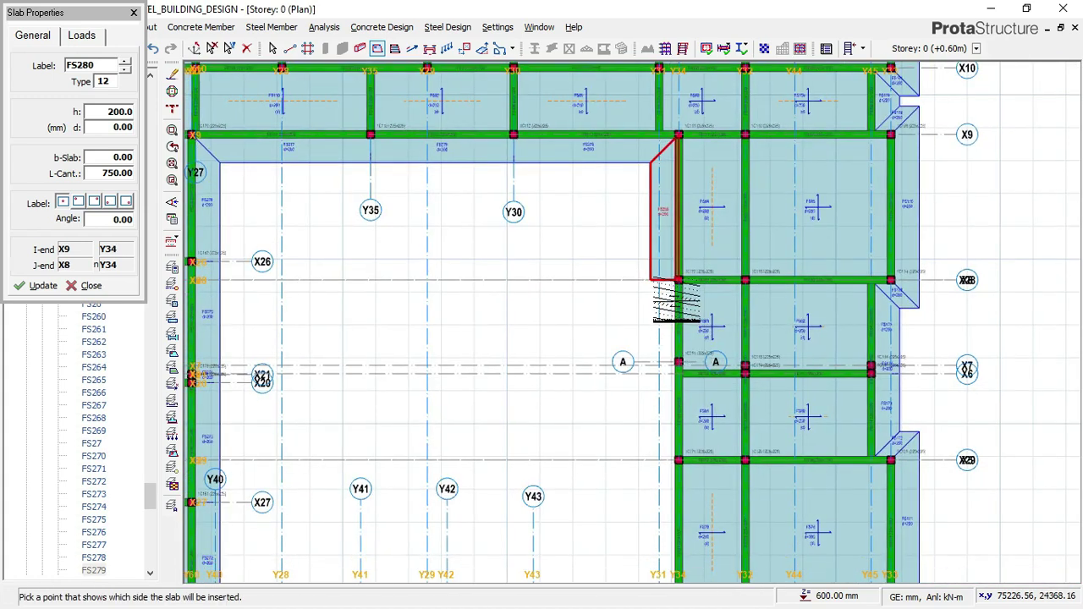
scroll(680, 254, "up", 3)
left_click(682, 257)
left_click(678, 444)
left_click(651, 355)
Insert a 200 mm cantilever slab on the third courtyard's side of Y34 from axis A to X5.
scroll(686, 245, "down", 3)
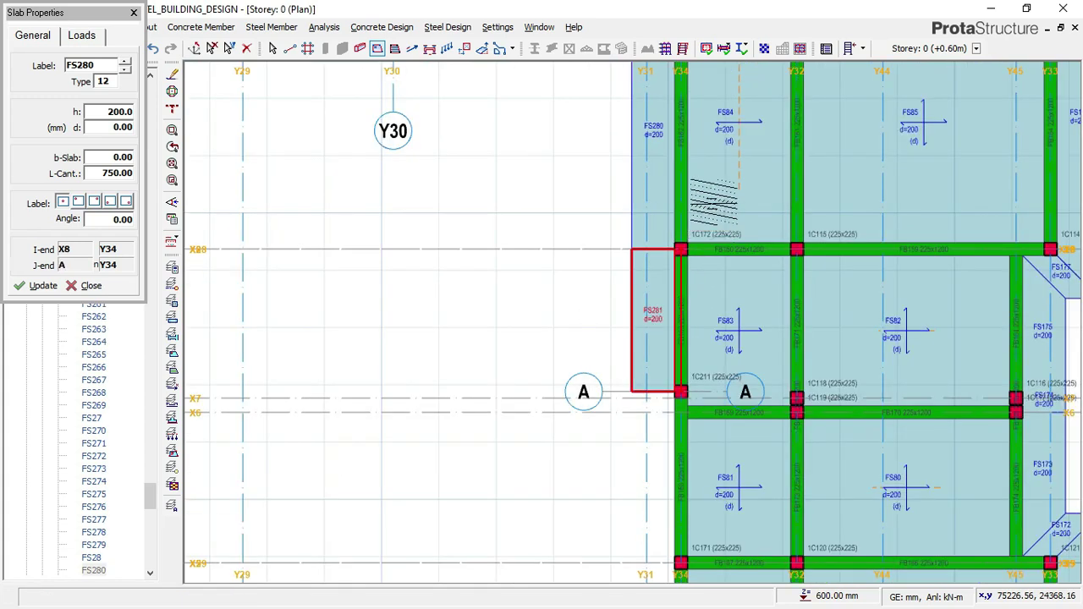
scroll(706, 364, "up", 2)
scroll(707, 363, "up", 2)
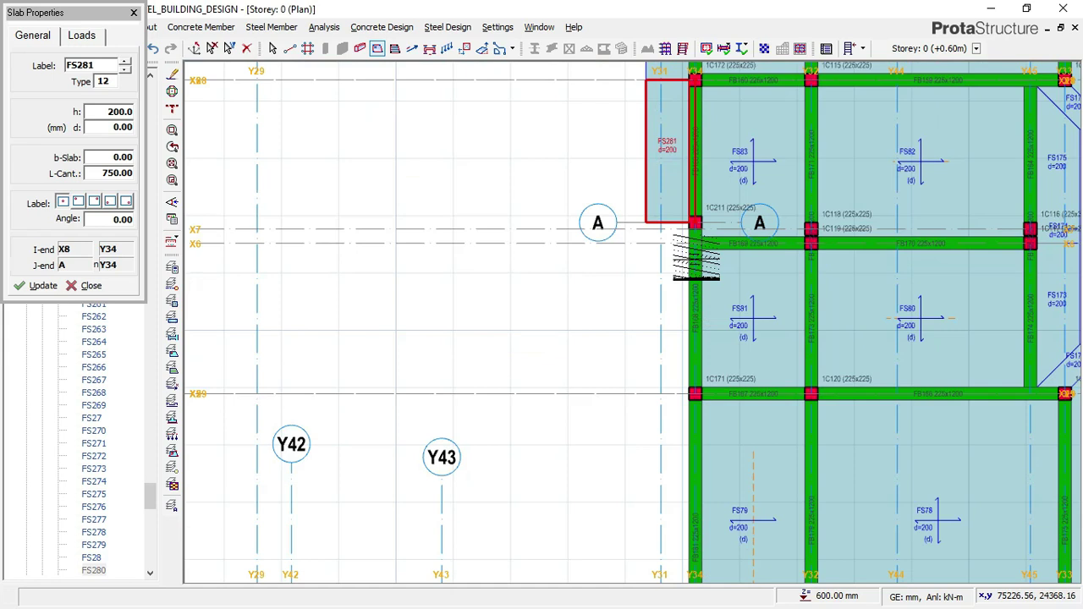
scroll(690, 176, "up", 1)
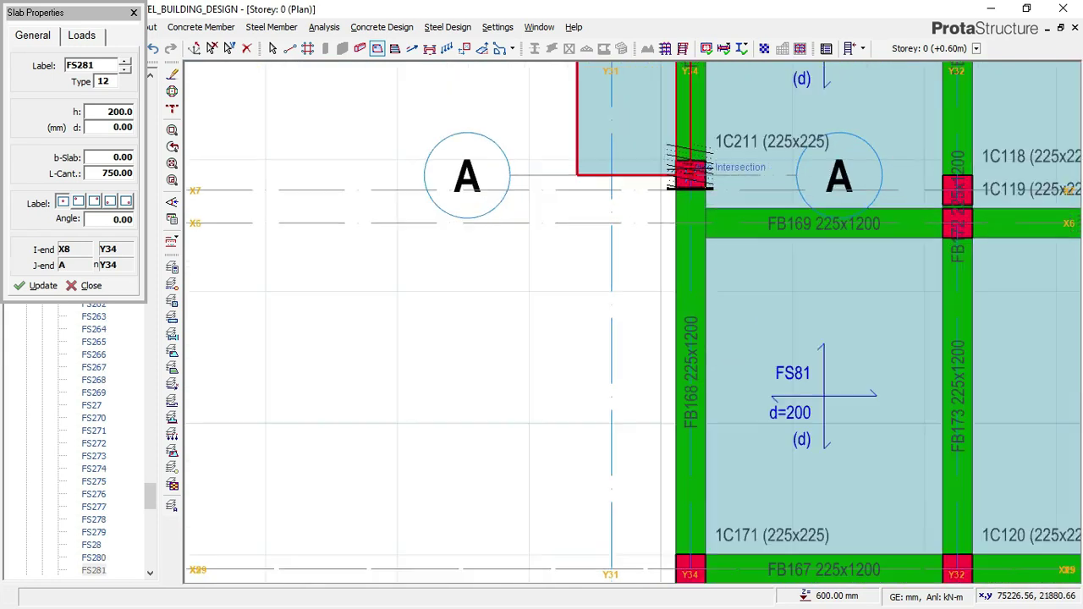
scroll(689, 169, "down", 2)
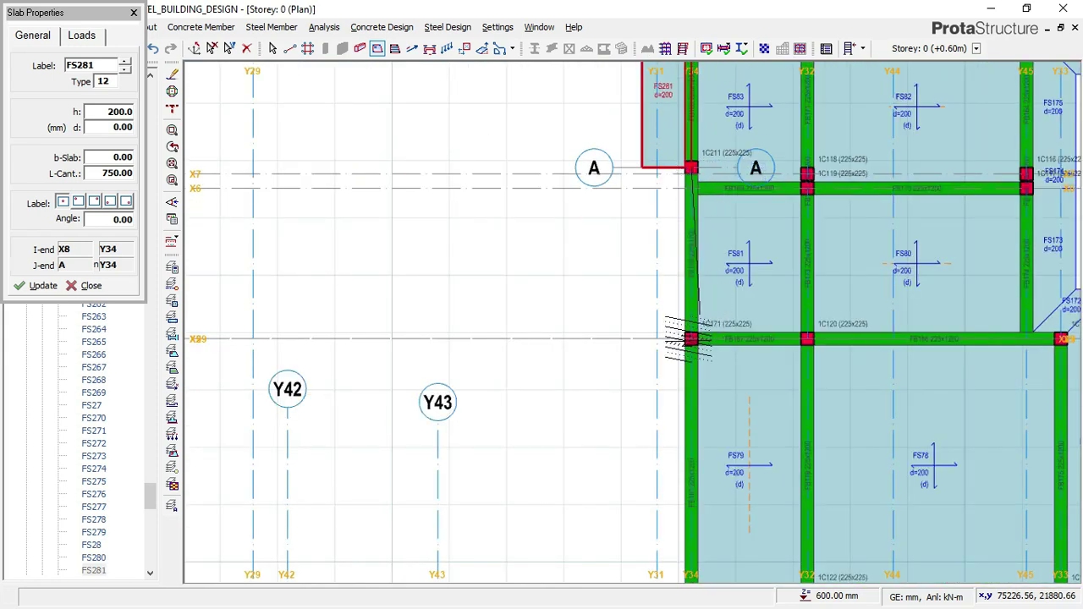
left_click(668, 336)
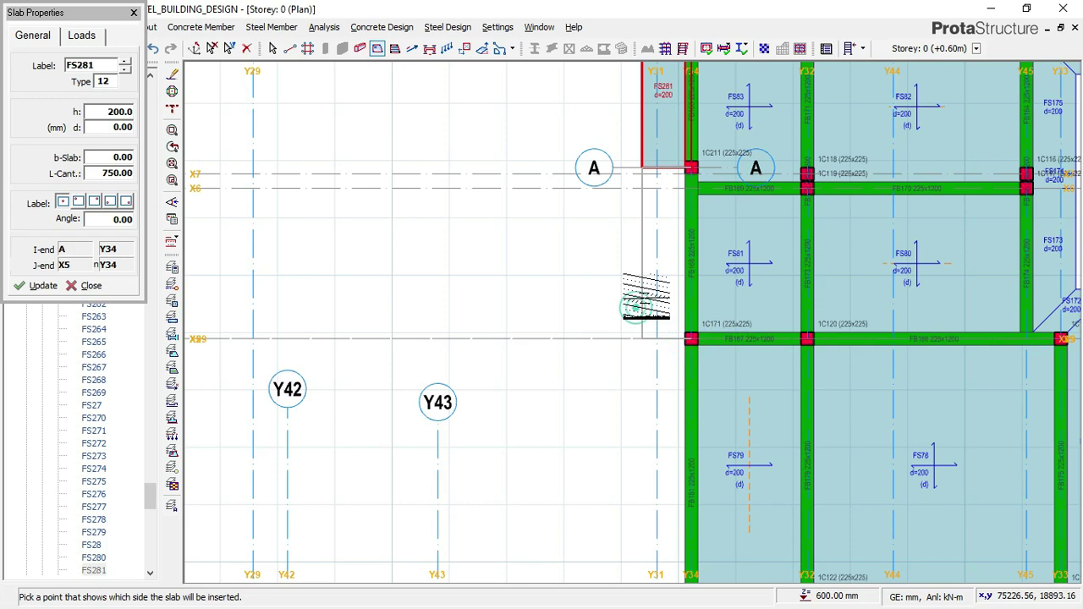
left_click(696, 232)
Insert a 200 mm cantilever slab on the third courtyard's side of Y34 from X5 to X4.
scroll(697, 228, "down", 1)
middle_click_drag(713, 414, 732, 274)
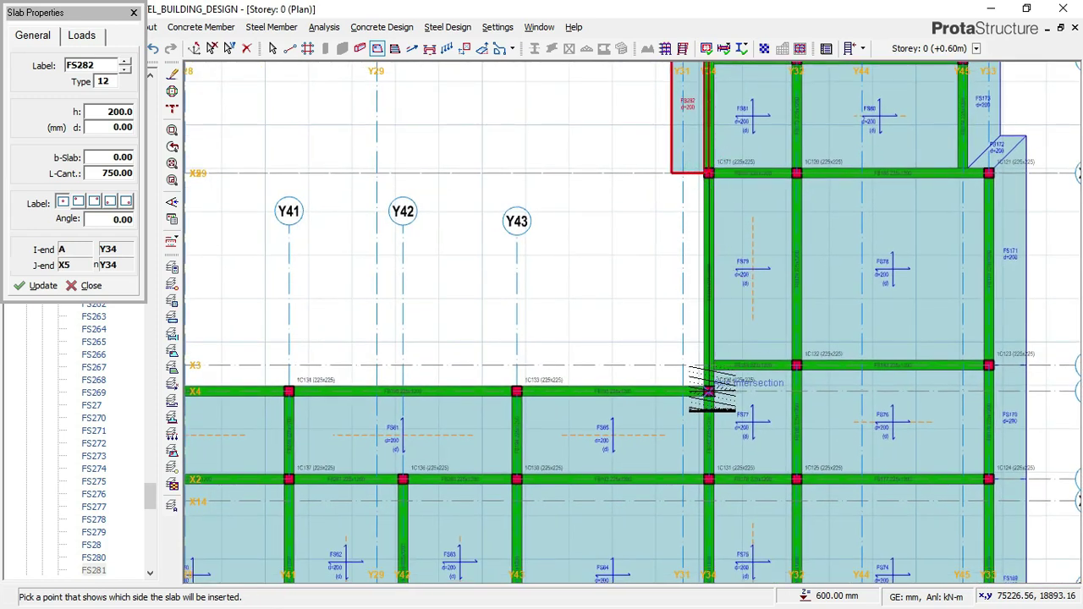
left_click(709, 391)
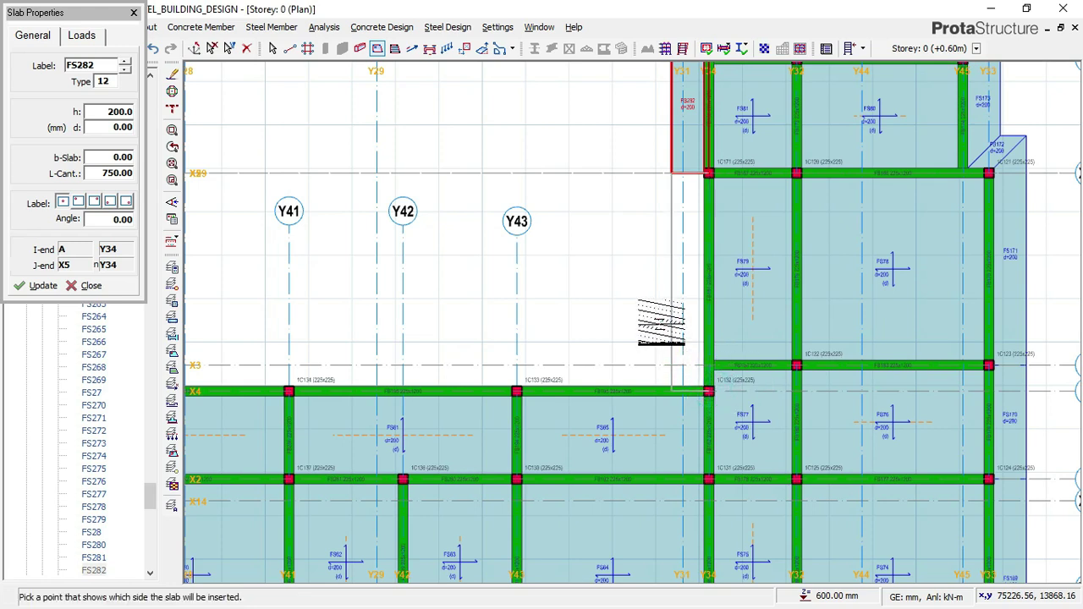
left_click(661, 322)
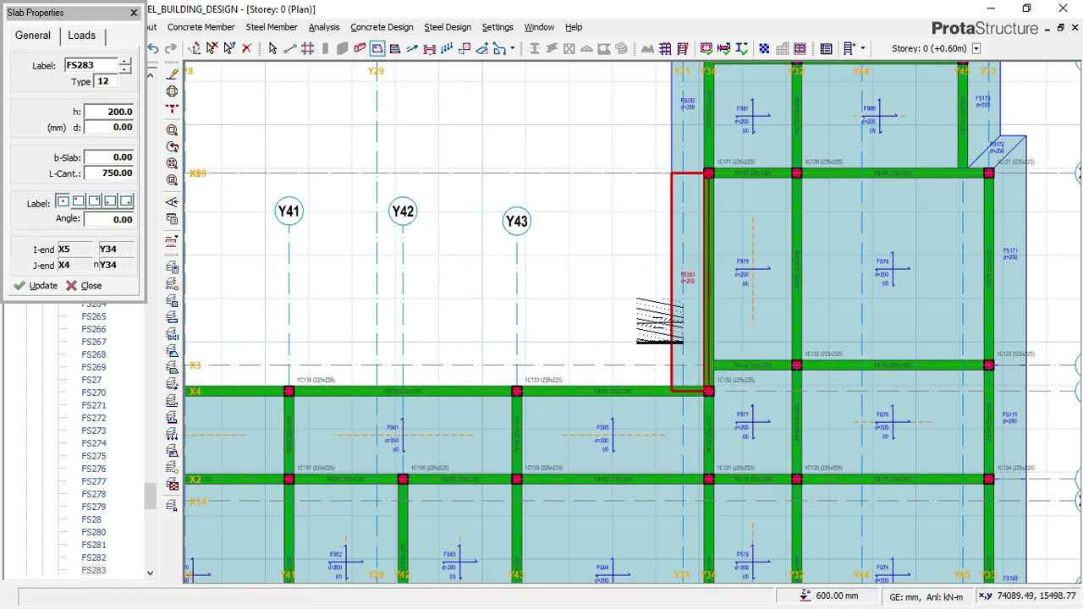
Insert a 200 mm cantilever slab on the third courtyard's side of X4 from Y34 to Y43.
scroll(709, 391, "up", 1)
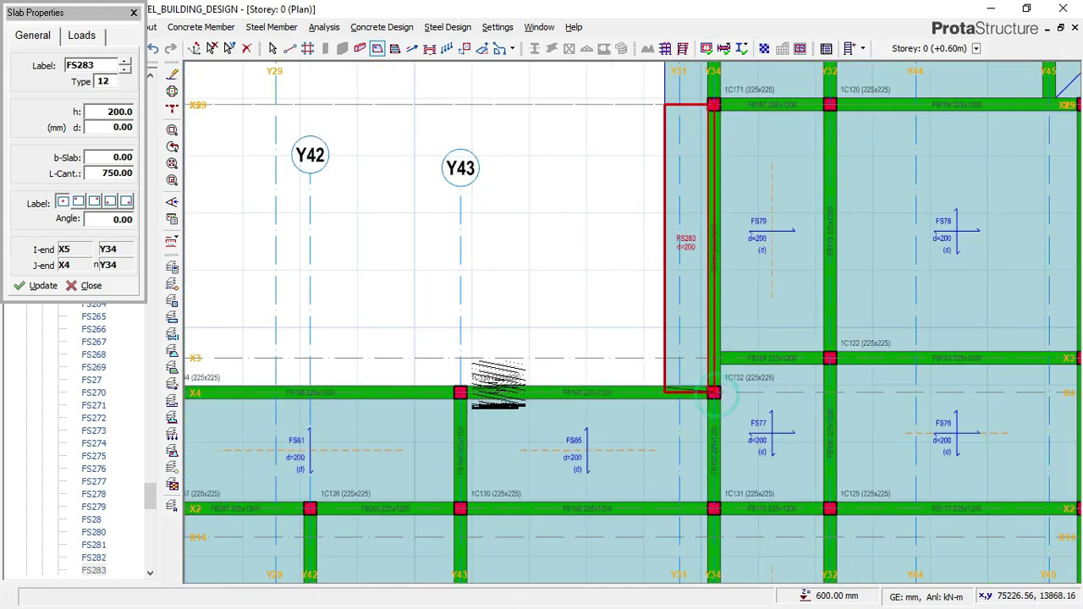
left_click(459, 392)
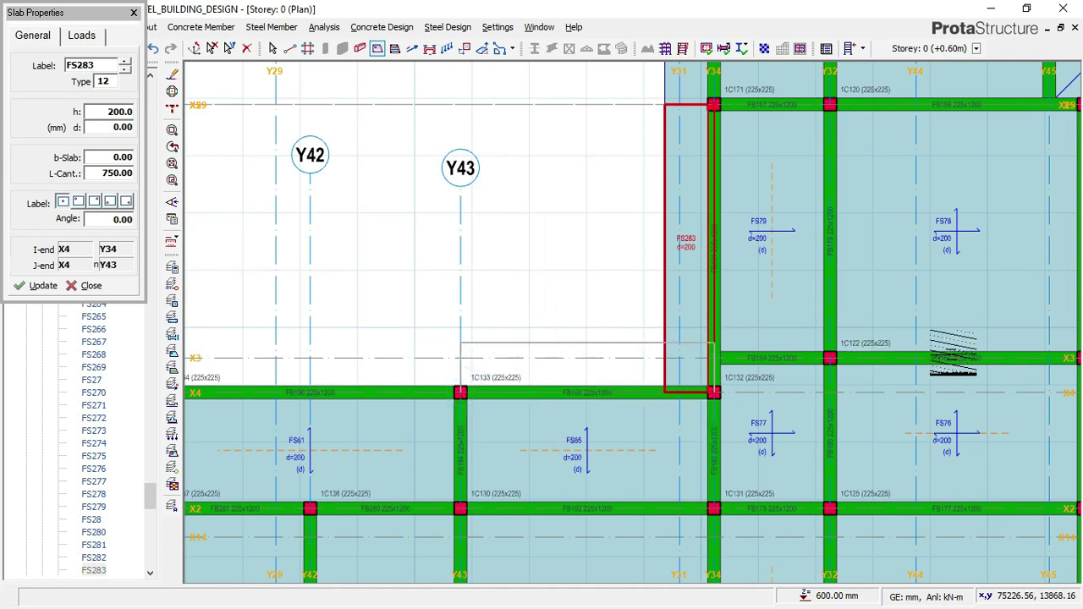
left_click(668, 376)
Insert a 200 mm cantilever slab on the third courtyard's side of X4 from Y43 to Y41.
scroll(604, 381, "down", 1)
middle_click_drag(604, 381, 838, 382)
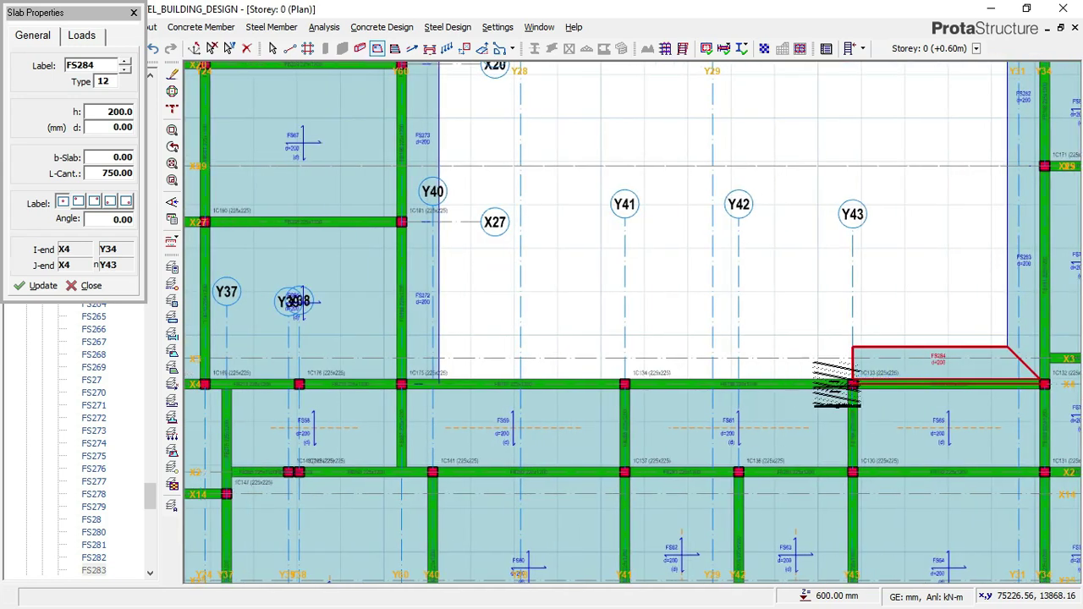
scroll(853, 385, "up", 1)
left_click(856, 385)
left_click(556, 385)
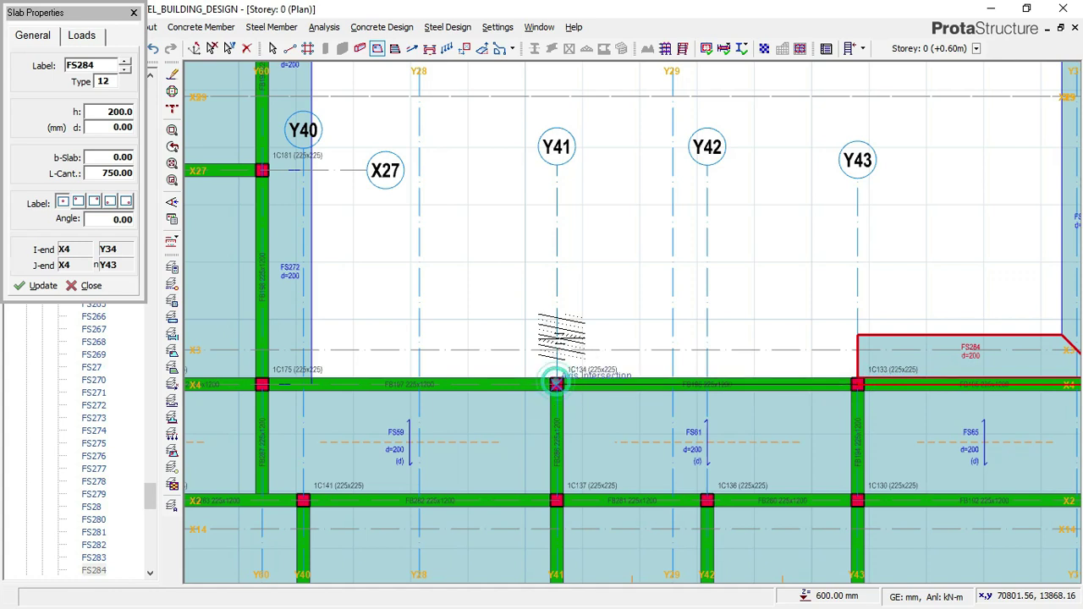
left_click(716, 302)
Insert the closing 200 mm cantilever slab on the third courtyard's side of X4 from Y41 to Y60 and end slab insertion.
scroll(716, 302, "down", 1)
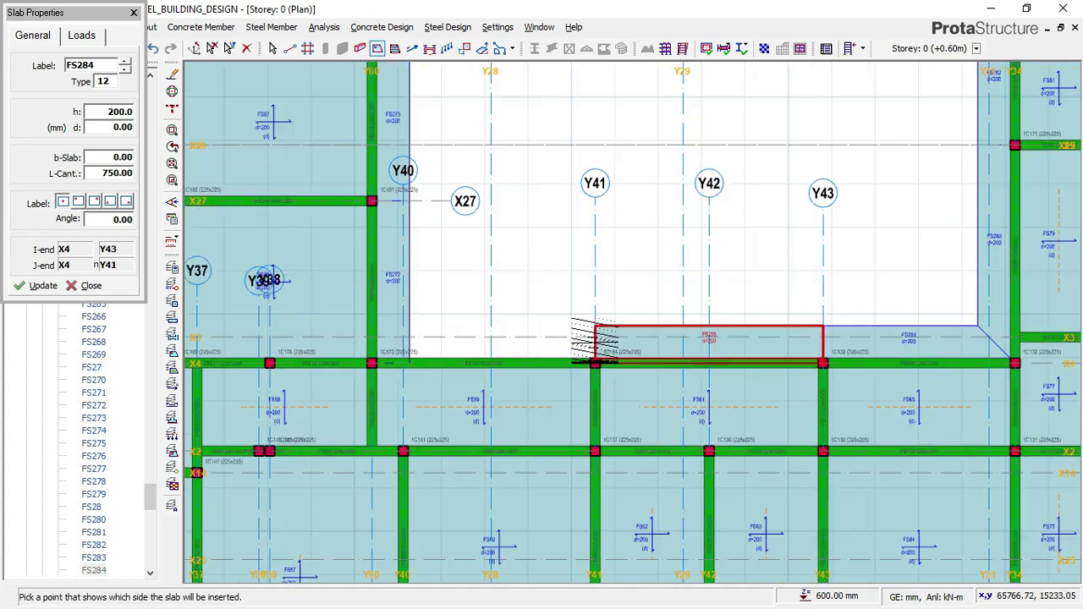
scroll(592, 365, "up", 1)
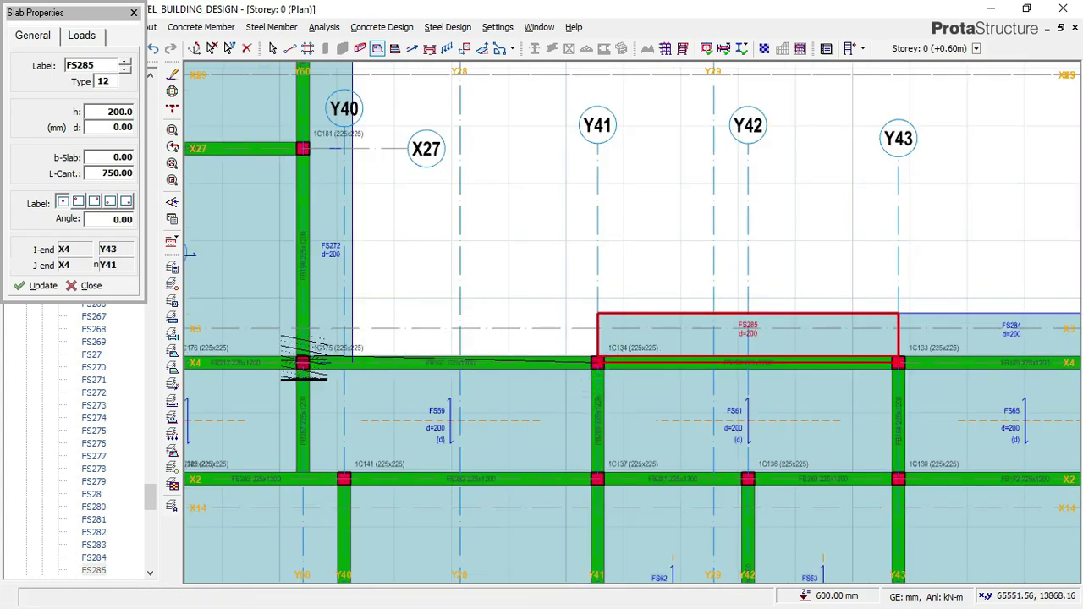
left_click(302, 363)
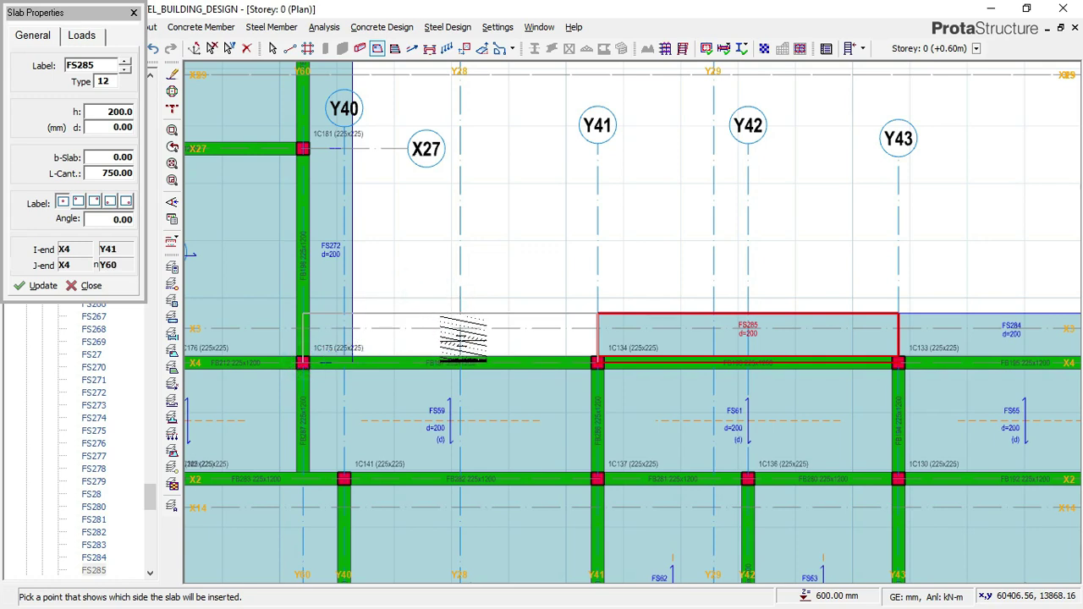
scroll(490, 334, "down", 4)
scroll(566, 291, "down", 5)
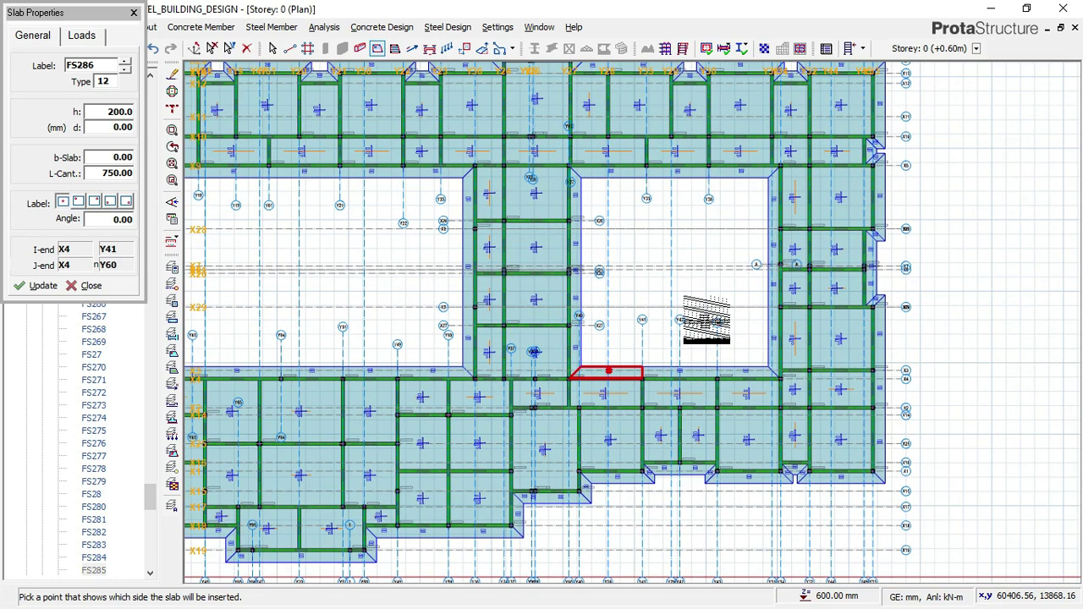
middle_click_drag(683, 297, 687, 296)
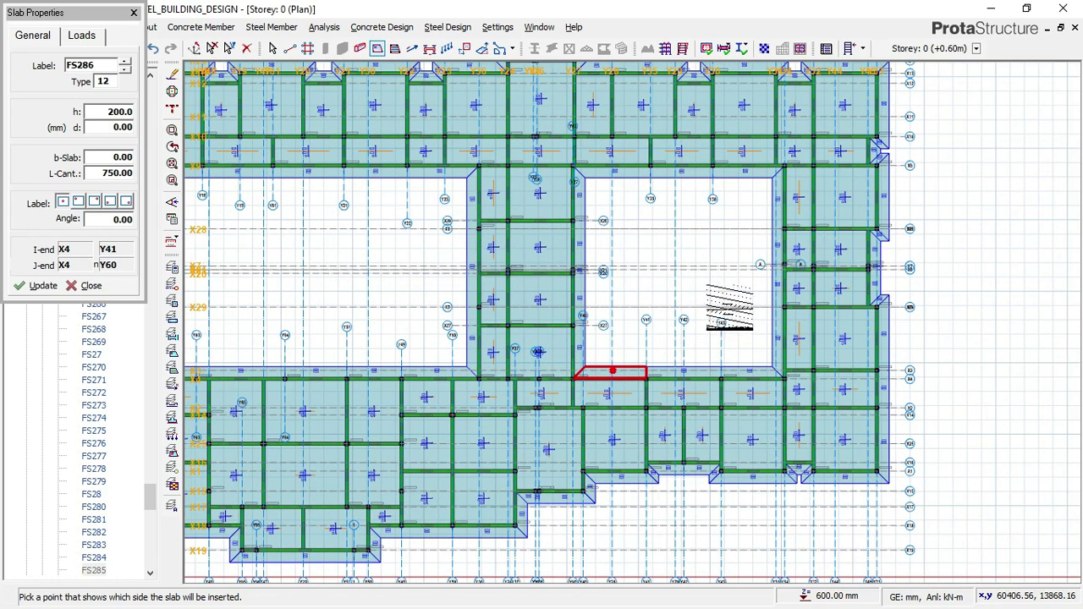
key("Escape")
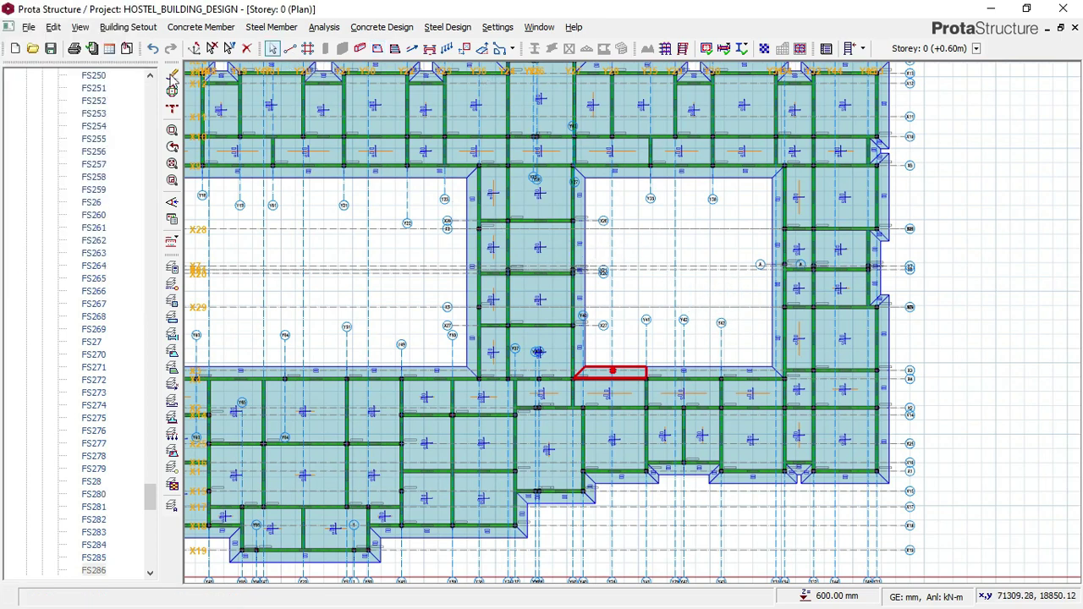
Review the cantilever slabs across the whole floor plan and open the Storey 0 3D view.
middle_click_drag(625, 251, 770, 286)
middle_click_drag(582, 270, 619, 278)
scroll(447, 278, "down", 2)
middle_click_drag(448, 278, 563, 289)
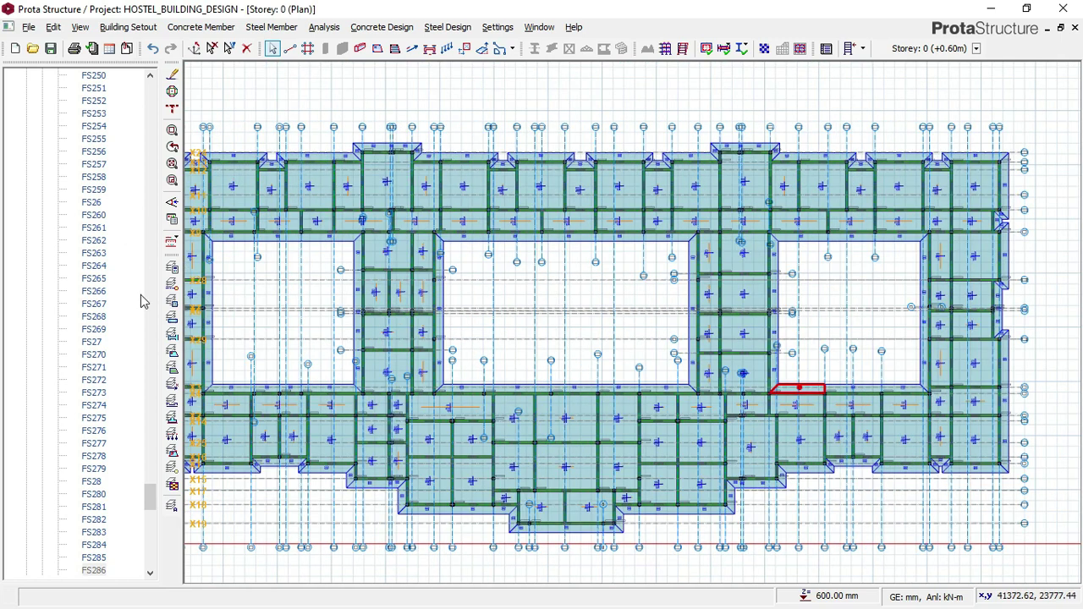
left_click_drag(151, 500, 152, 161)
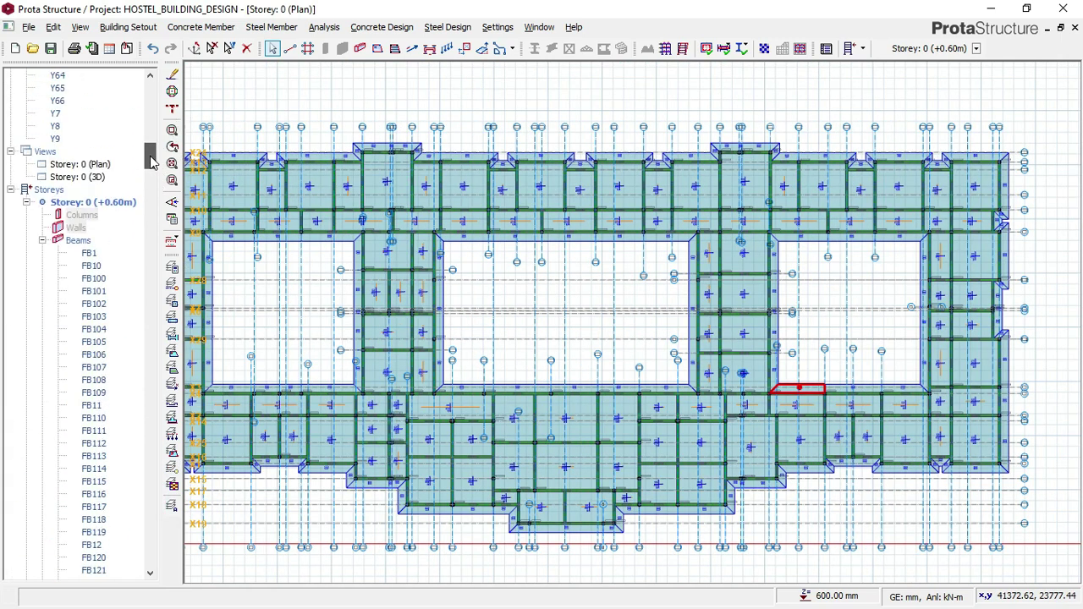
left_click(79, 166)
double_click(81, 177)
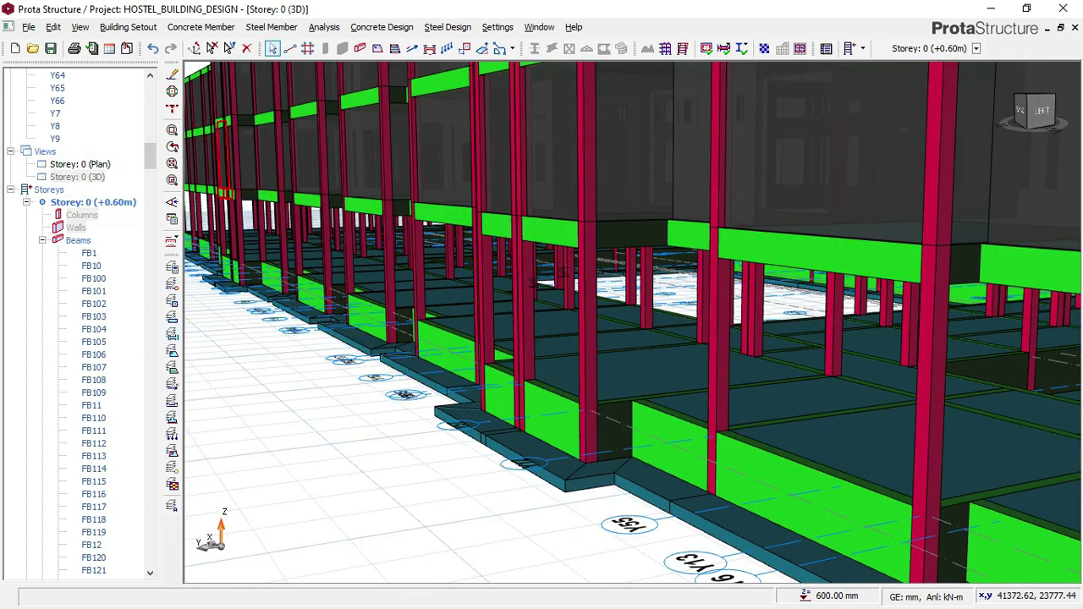
Examine the cantilever slabs up close in 3D along the outer perimeter and around the inner courtyard edges.
middle_click_drag(650, 395, 631, 322)
right_click(789, 190)
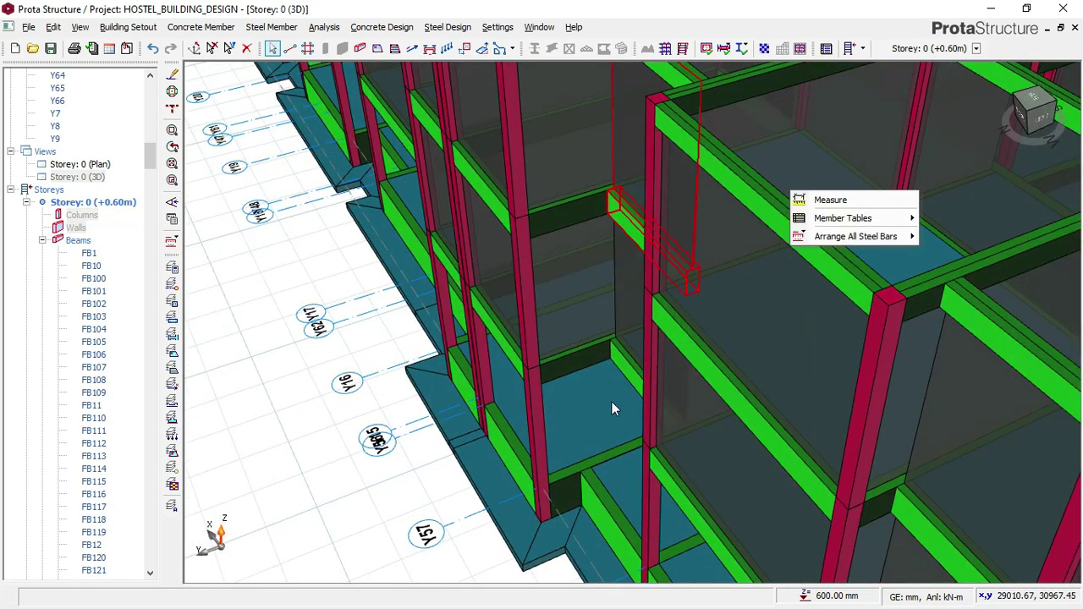
scroll(706, 190, "up", 3)
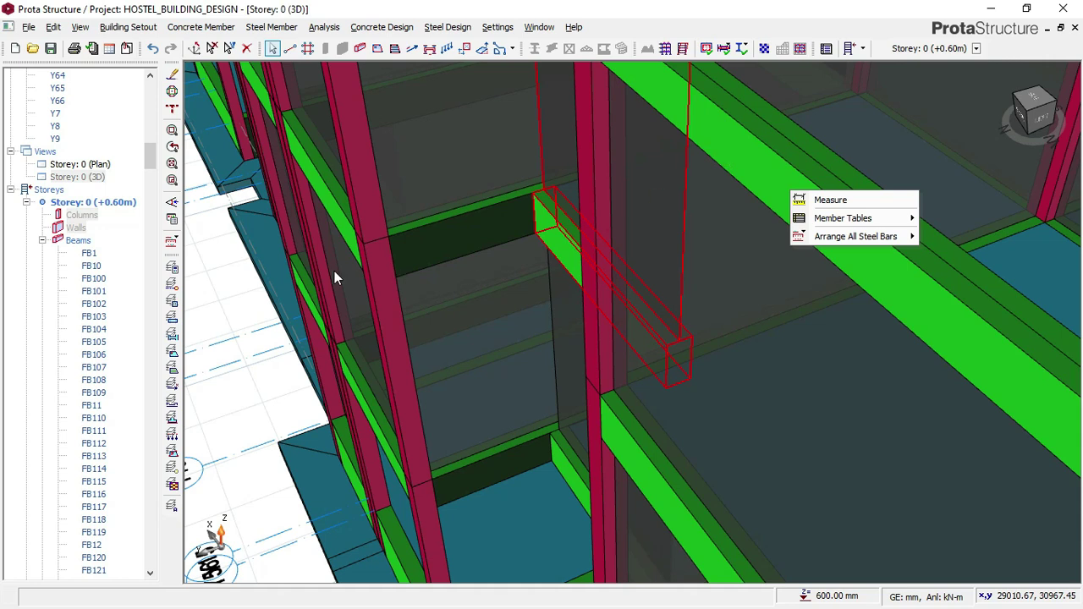
middle_click_drag(724, 146, 732, 122)
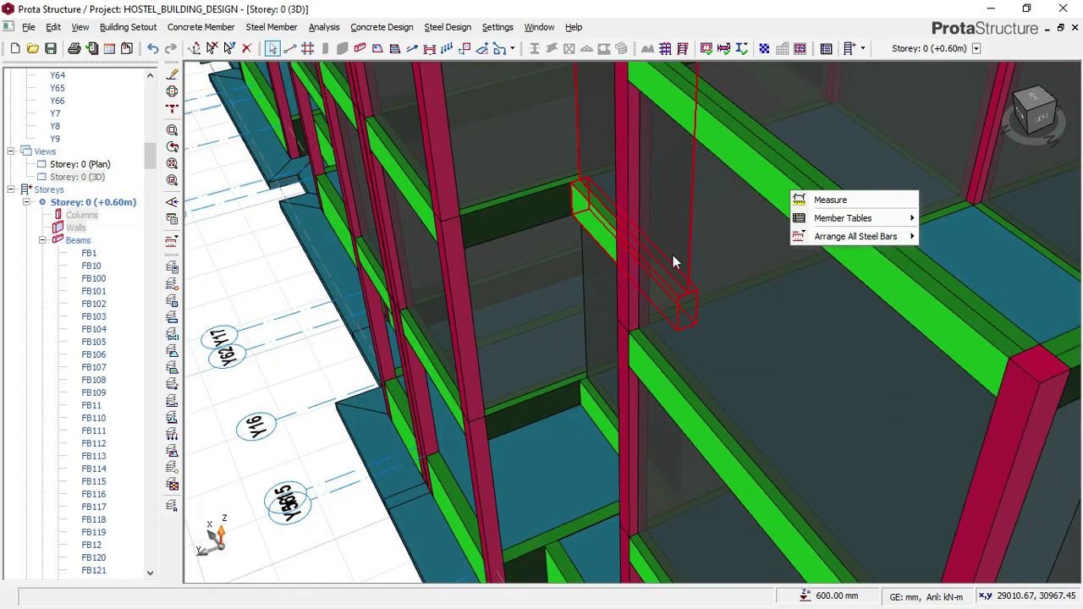
left_click(271, 279)
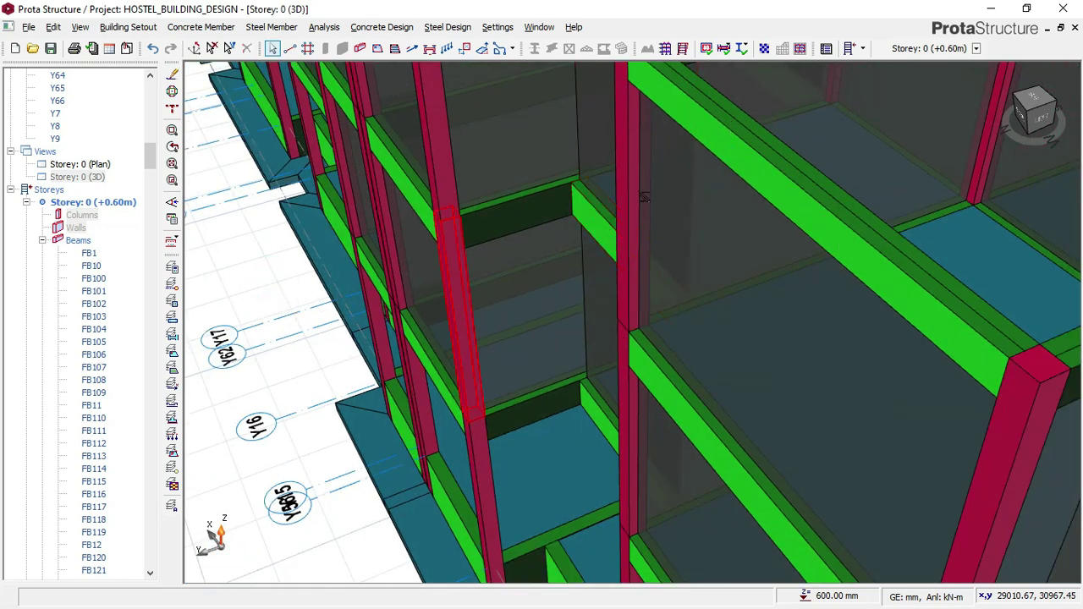
middle_click_drag(602, 296, 437, 554)
middle_click_drag(597, 375, 432, 558)
middle_click_drag(510, 247, 501, 360)
scroll(427, 161, "up", 6)
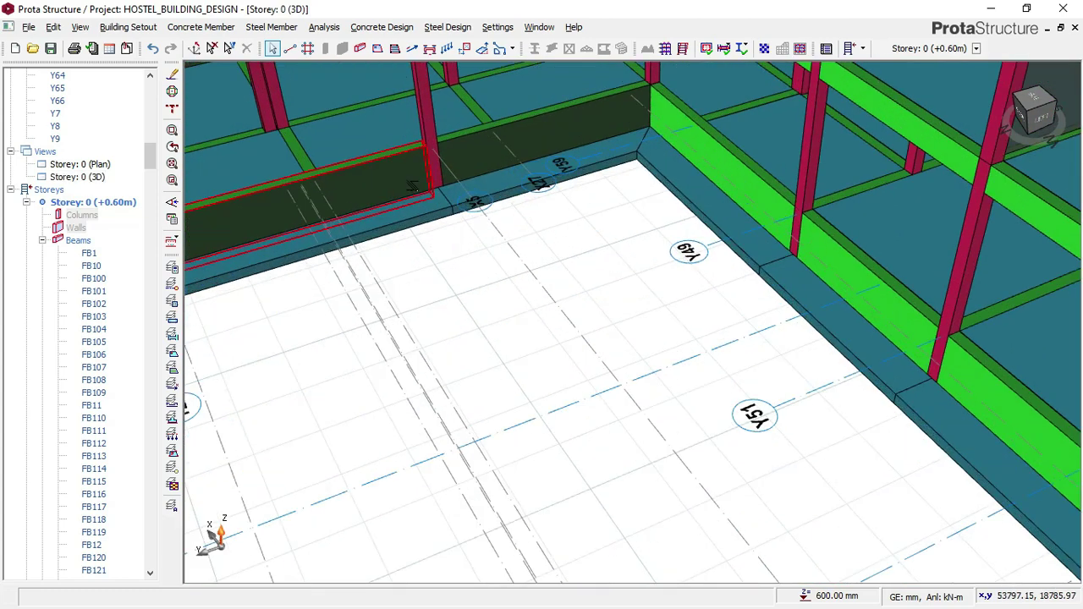
middle_click_drag(431, 215, 515, 204)
scroll(516, 205, "down", 4)
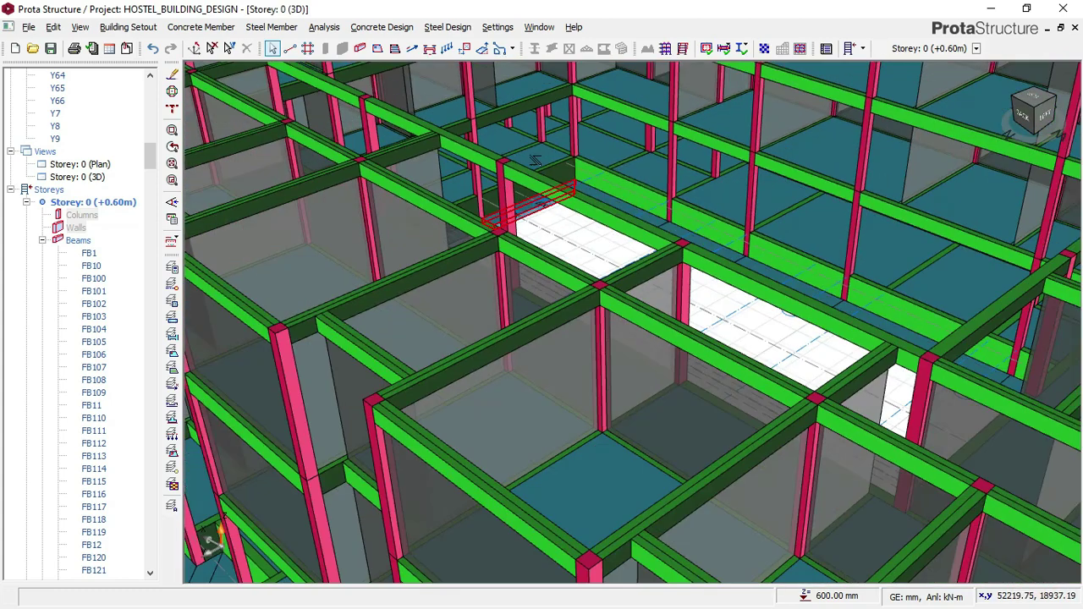
Inspect the whole building model in 3D, checking the perimeter and courtyard slabs together with the upper storeys.
middle_click_drag(552, 356, 498, 271)
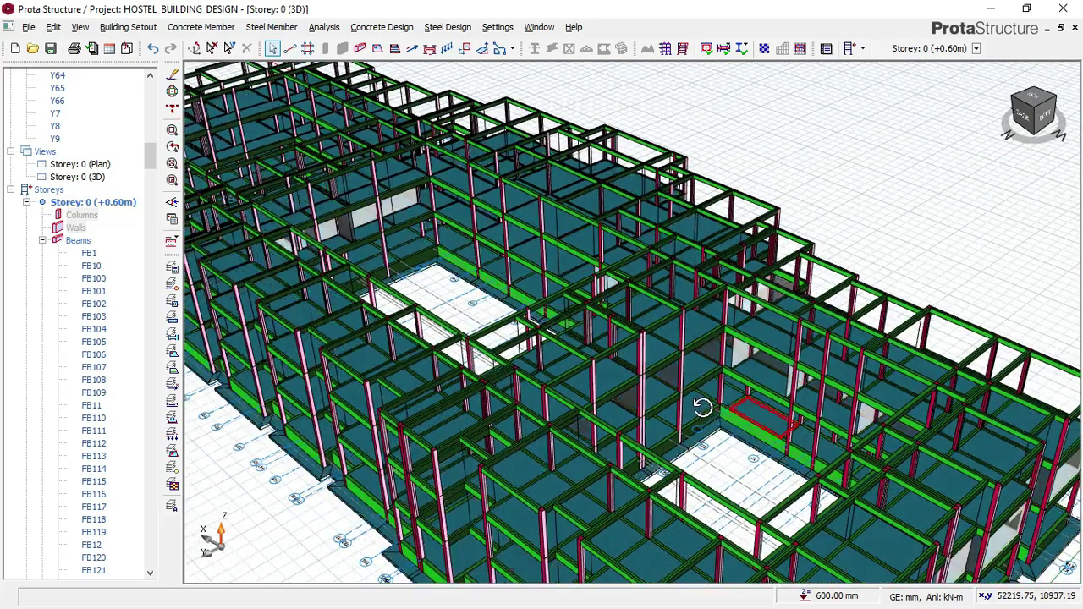
left_click_drag(702, 406, 719, 388)
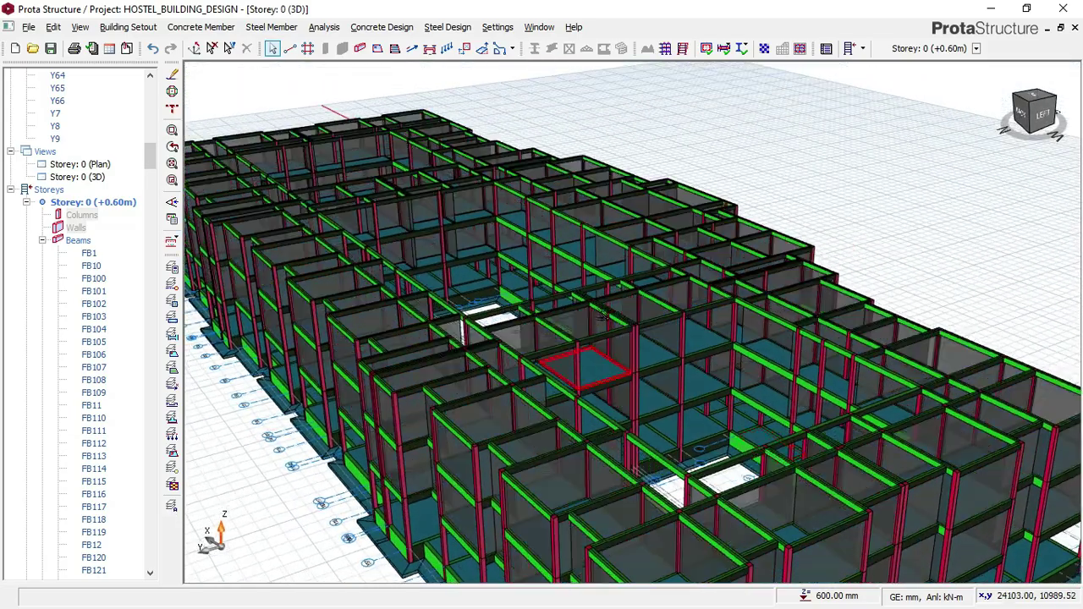
middle_click_drag(630, 251, 670, 142)
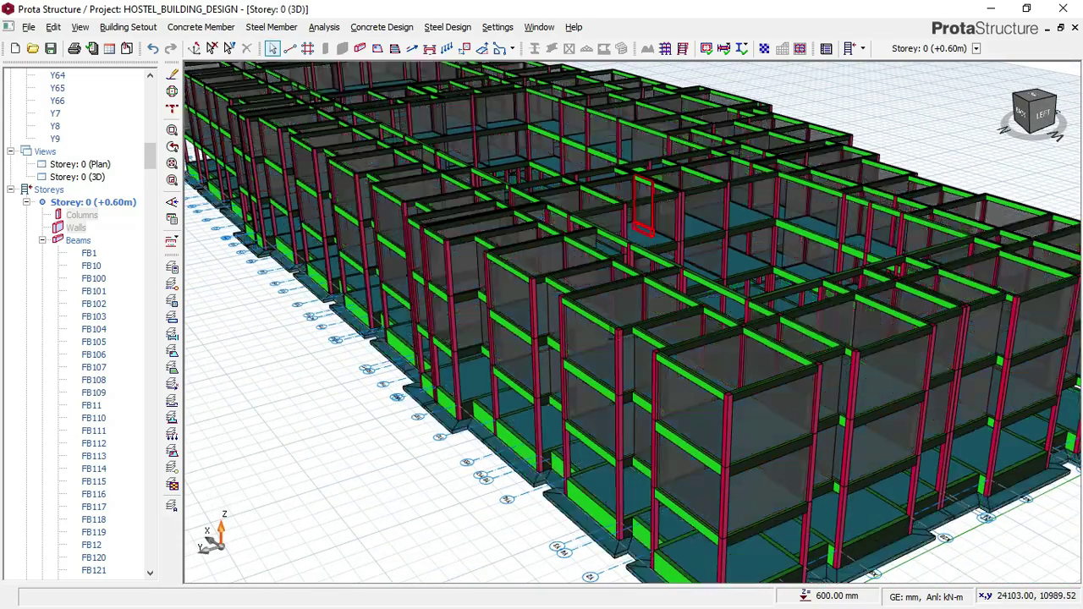
scroll(575, 373, "down", 4)
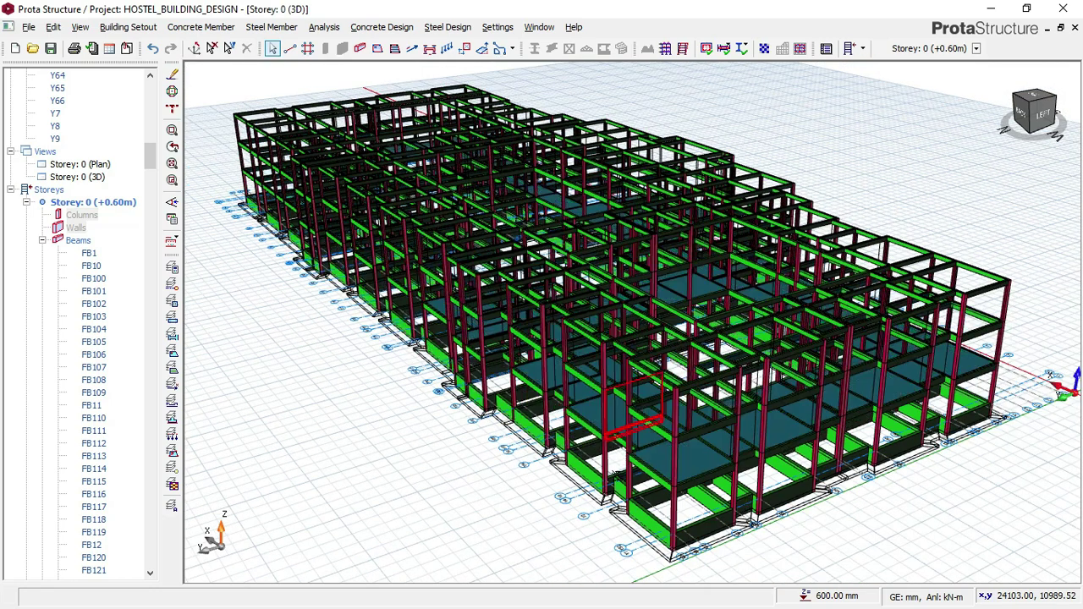
scroll(573, 353, "up", 3)
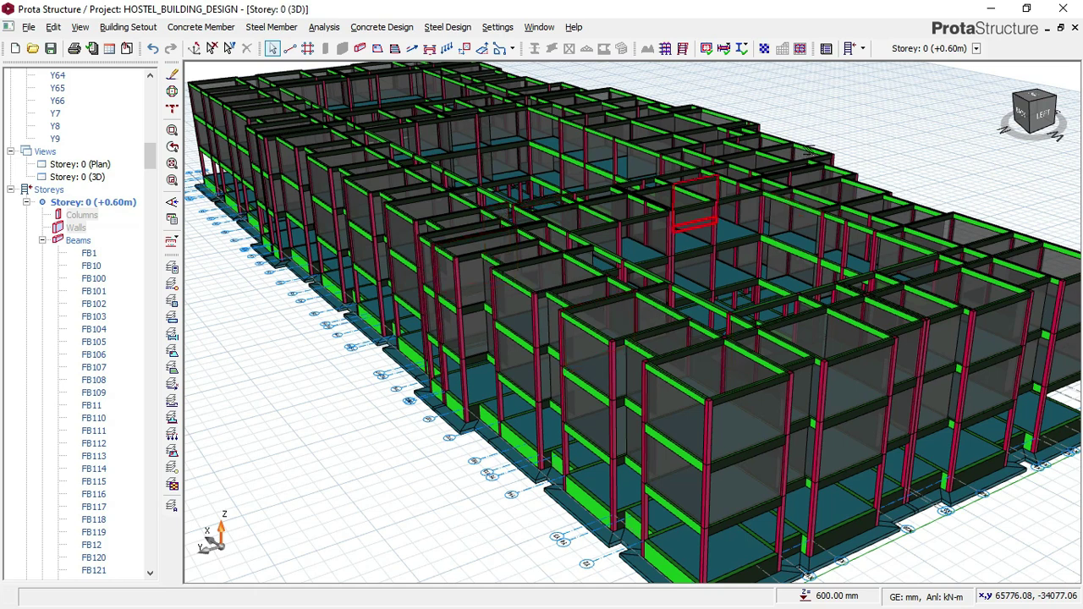
mouse_move(809, 153)
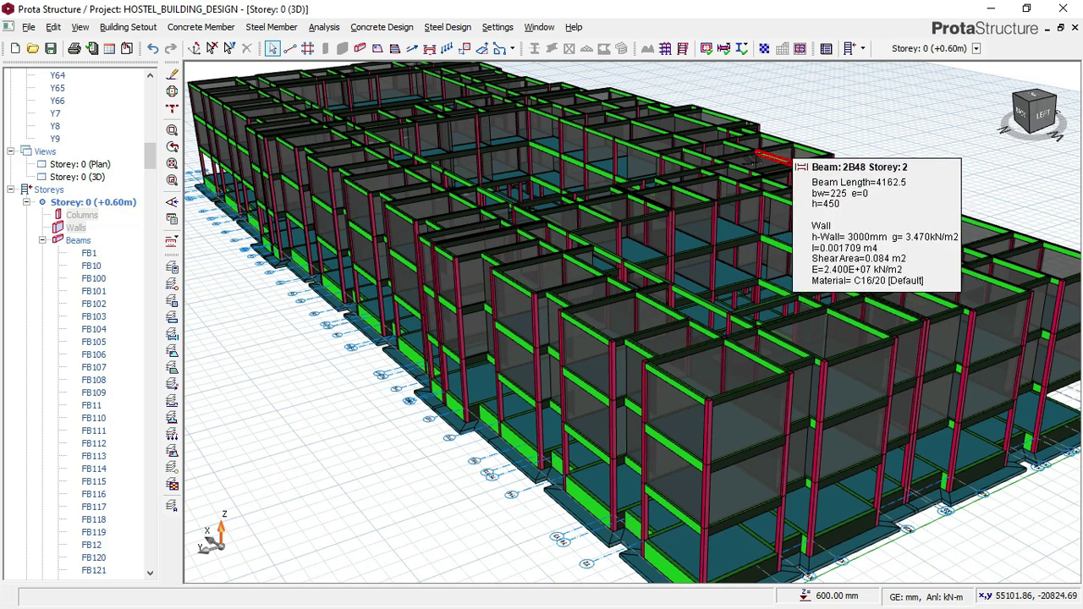